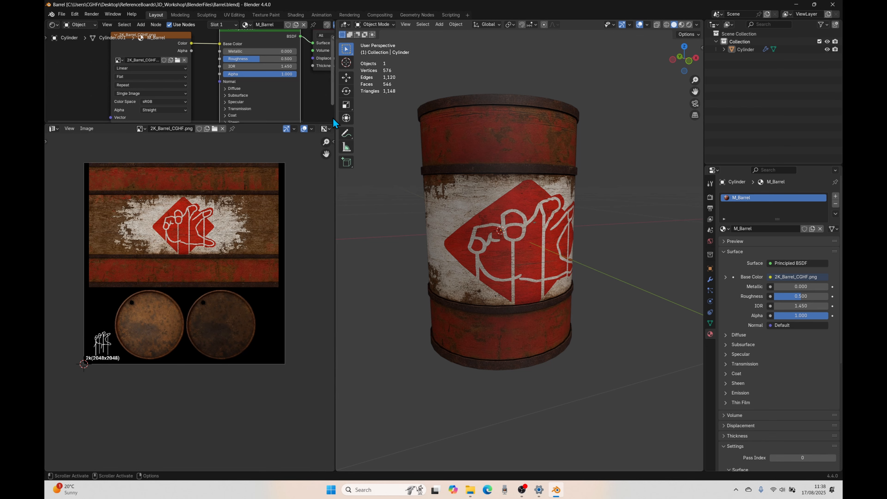
Join the Image Editor and Shader Editor areas away so the 3D Viewport fills the whole left side of the workspace.
left_click_drag(332, 120, 333, 147)
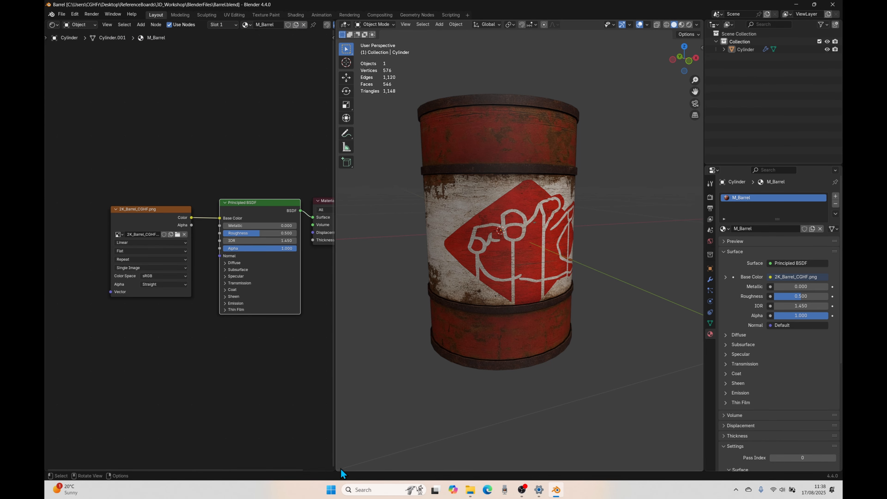
left_click_drag(341, 469, 333, 470)
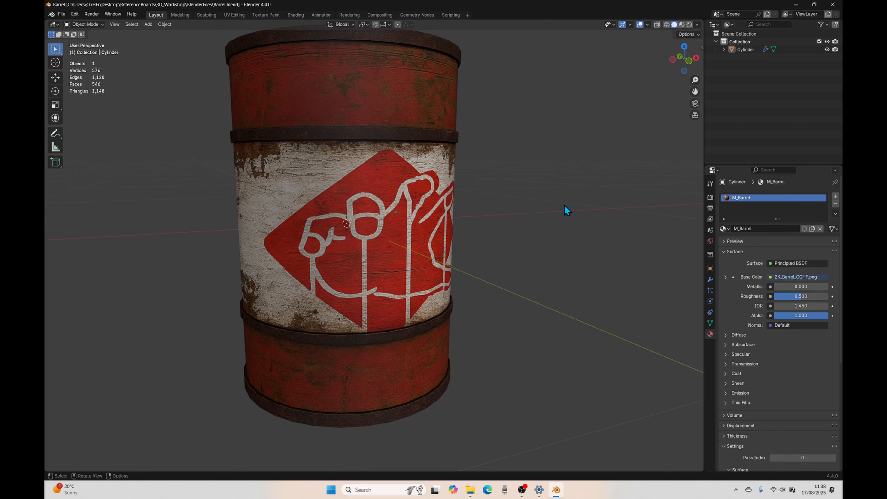
scroll(500, 270, "down", 2)
middle_click_drag(501, 270, 369, 279)
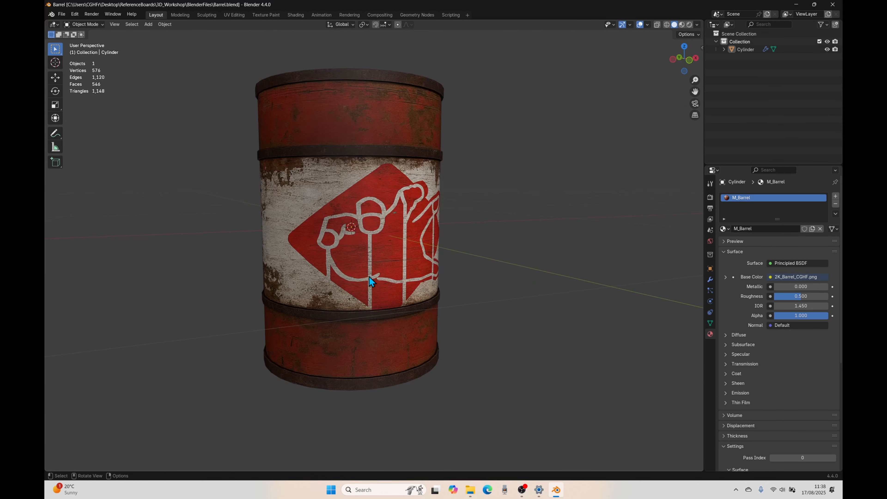
Turn on the Screencast Keys overlay in the 3D Viewport and hide the sidebar again.
key("n")
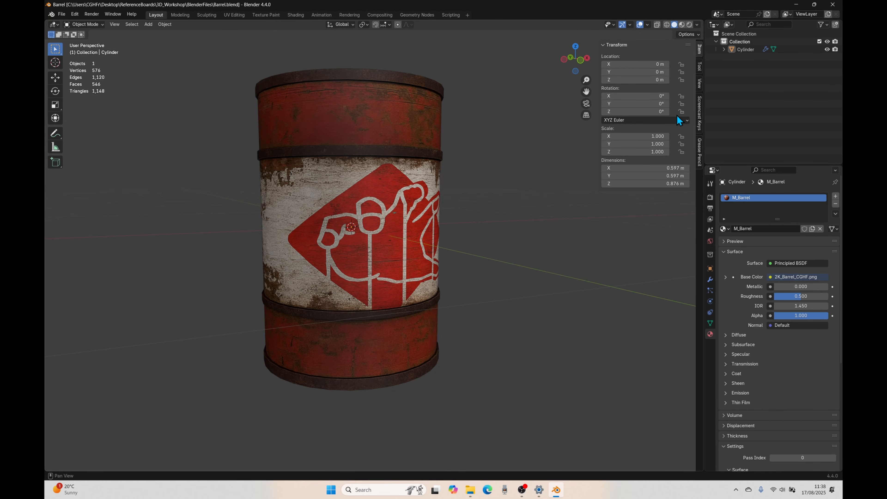
left_click(698, 112)
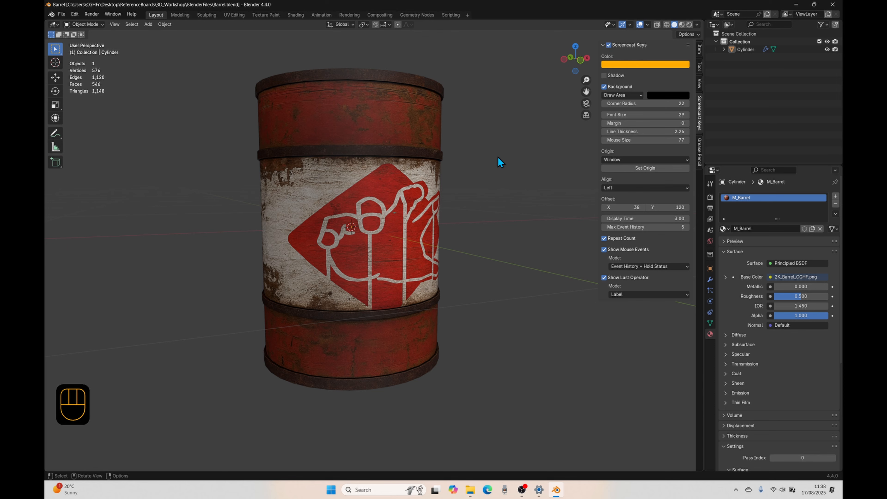
key("n")
middle_click_drag(515, 236, 525, 115, "shift")
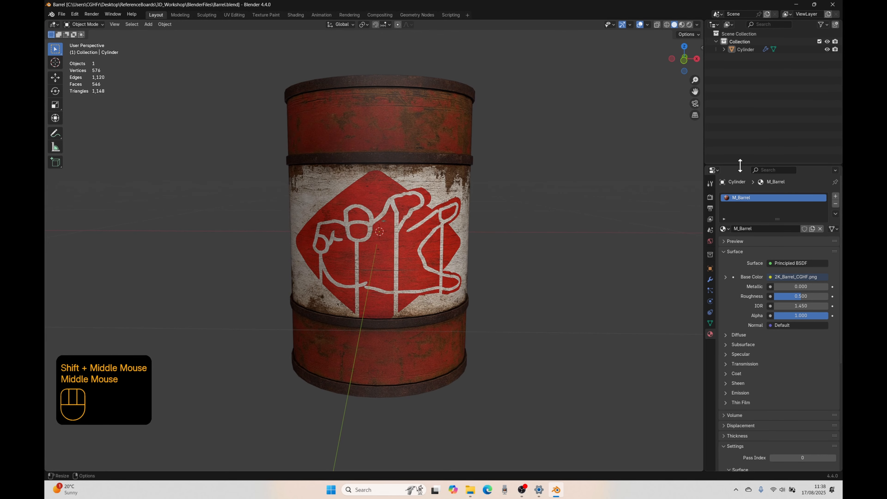
Enlarge and split the Outliner area, and make its lower part a second 3D Viewport.
left_click_drag(722, 165, 721, 216)
left_click_drag(703, 185, 655, 105)
left_click_drag(672, 217, 673, 222)
left_click(650, 108)
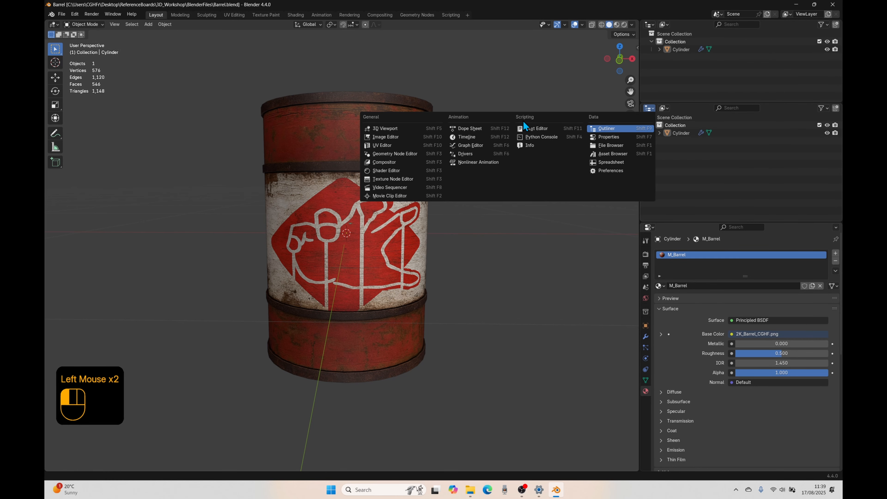
left_click(416, 132)
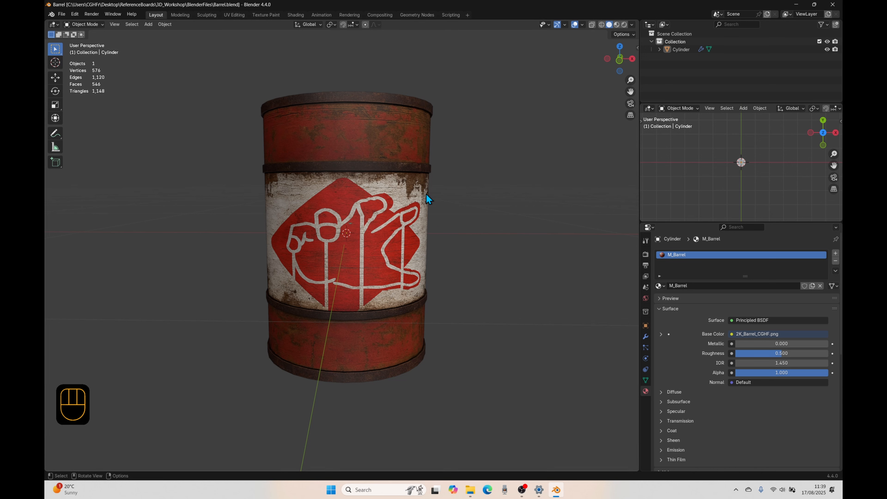
Add a camera to the scene and rename the Cylinder object to Barrel.
key("shift+a")
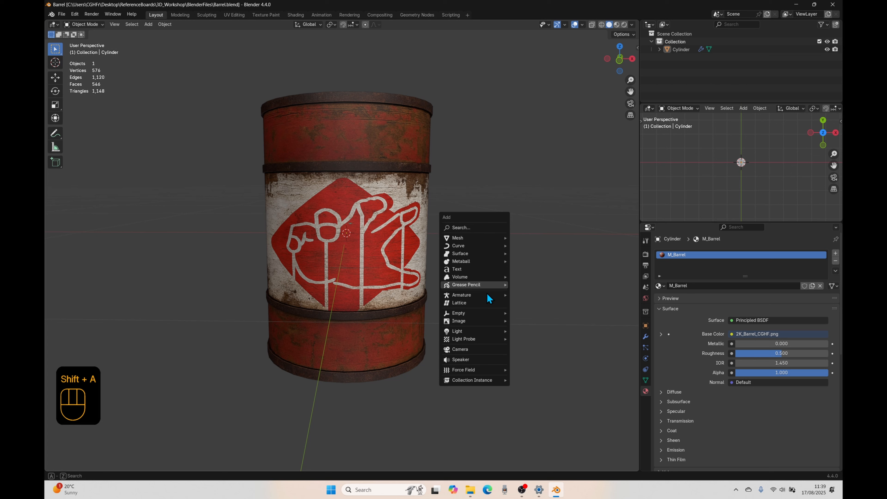
left_click(460, 349)
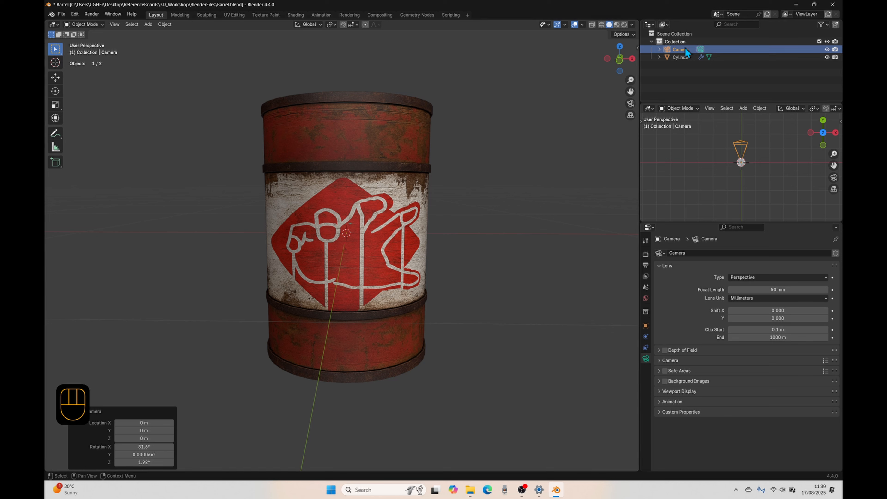
double_click(685, 58)
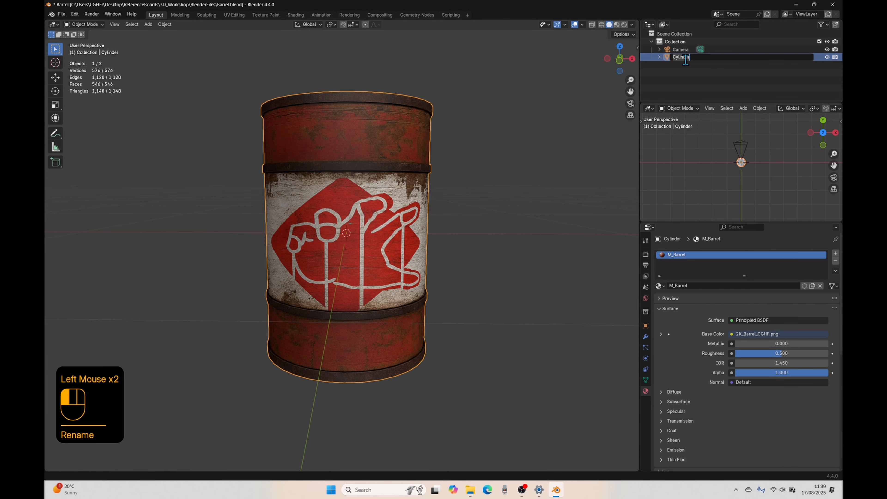
type("Barrel")
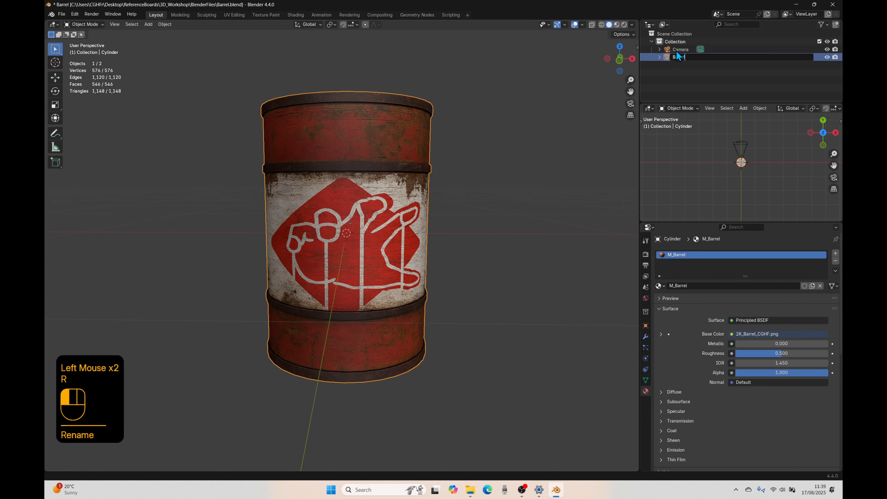
key("Return")
Select the camera and temporarily hide the barrel to examine the camera's placement at the origin.
left_click(684, 58)
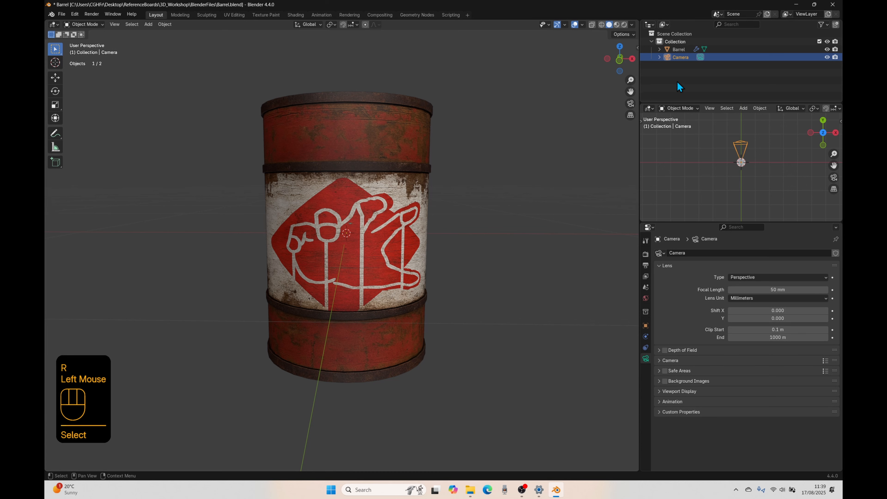
left_click(827, 49)
mouse_move(372, 231)
middle_mouse_down()
mouse_move(432, 236)
mouse_move(370, 238)
mouse_move(384, 230)
middle_mouse_up()
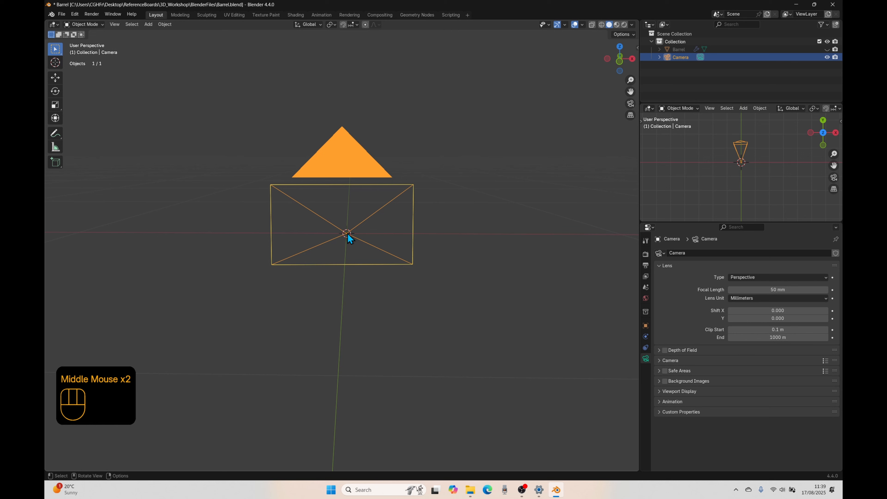
left_click(827, 49)
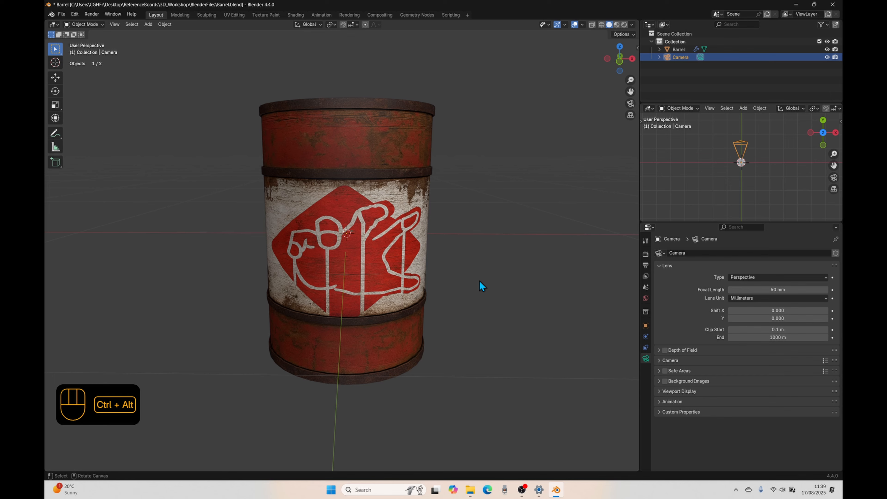
Align the camera to the main viewport's current view and check its placement from outside and through the camera.
key("ctrl+alt+KP_0")
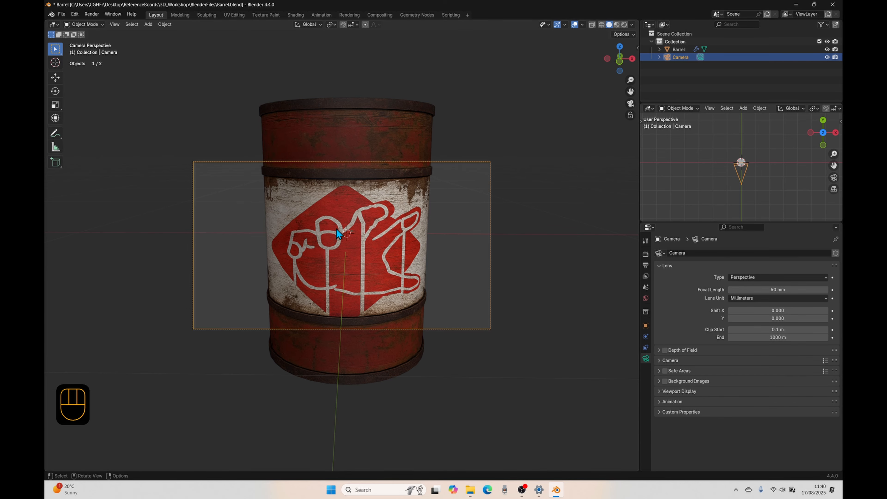
middle_click_drag(248, 307, 292, 250)
scroll(289, 244, "down", 2)
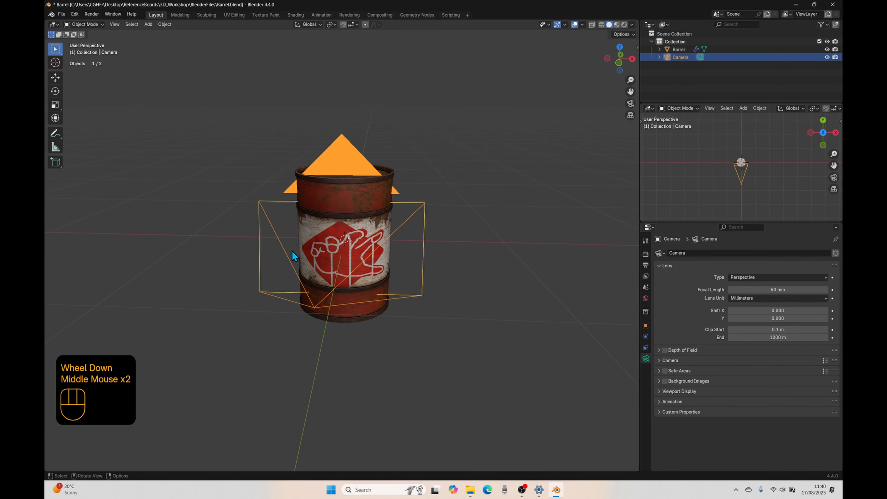
left_click(629, 105)
left_click(629, 106)
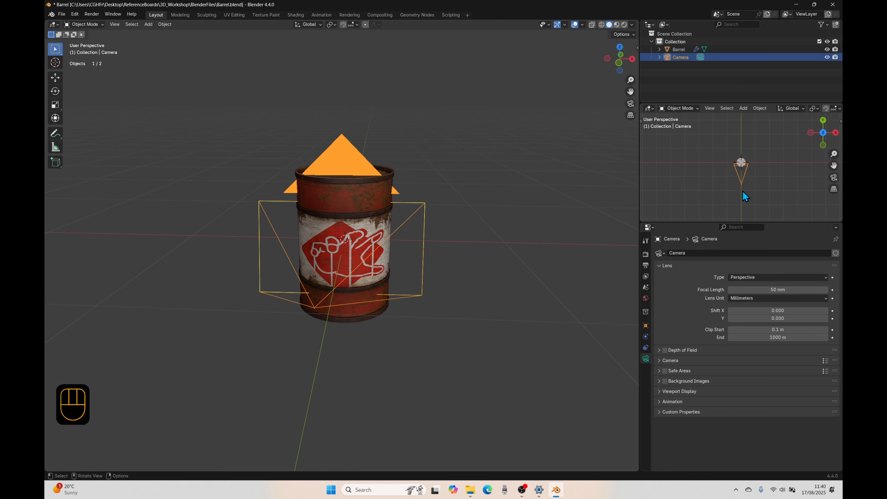
Try moving the camera freely in both the small and the main 3D Viewport.
key("g")
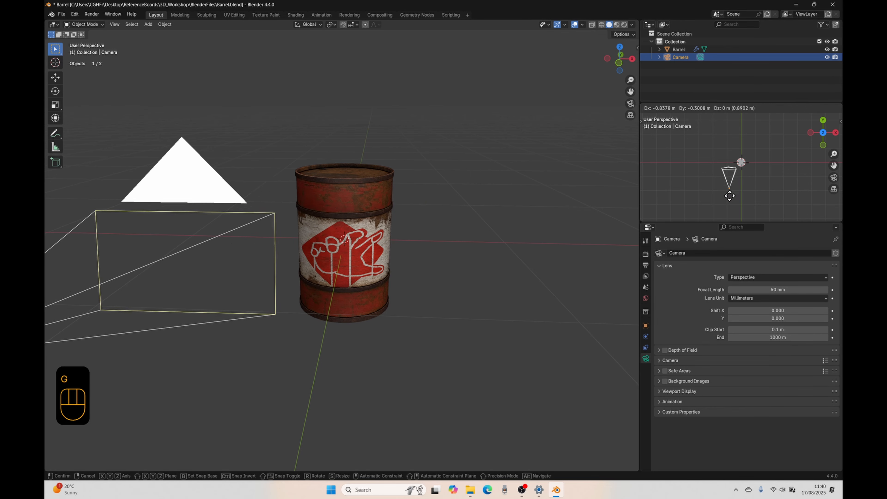
right_click(737, 204)
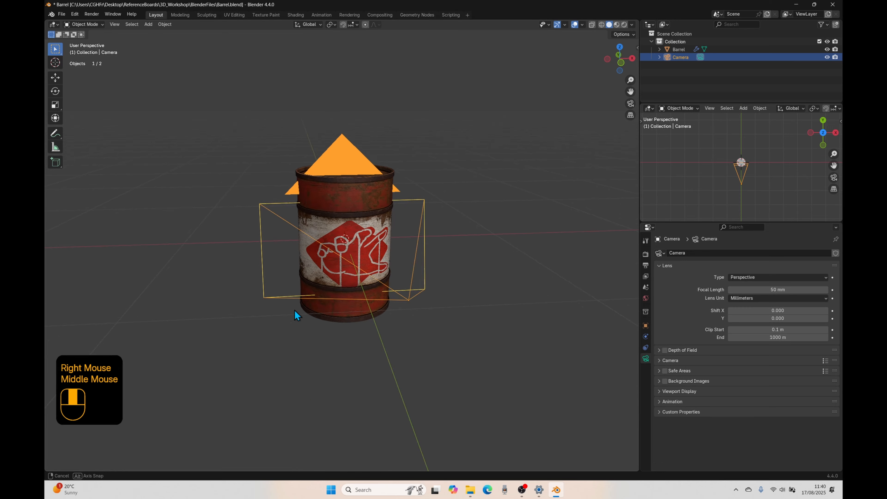
middle_click_drag(295, 311, 535, 214)
key("g")
right_click(487, 251)
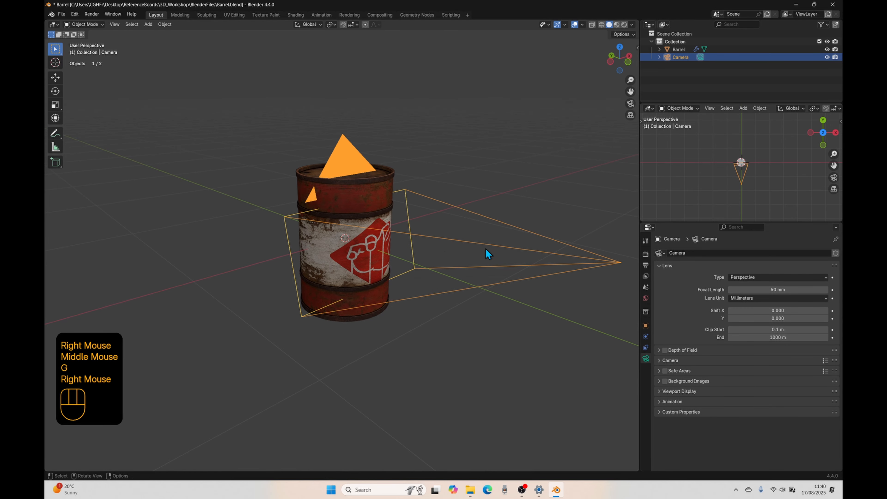
middle_click_drag(478, 301, 478, 311, "shift")
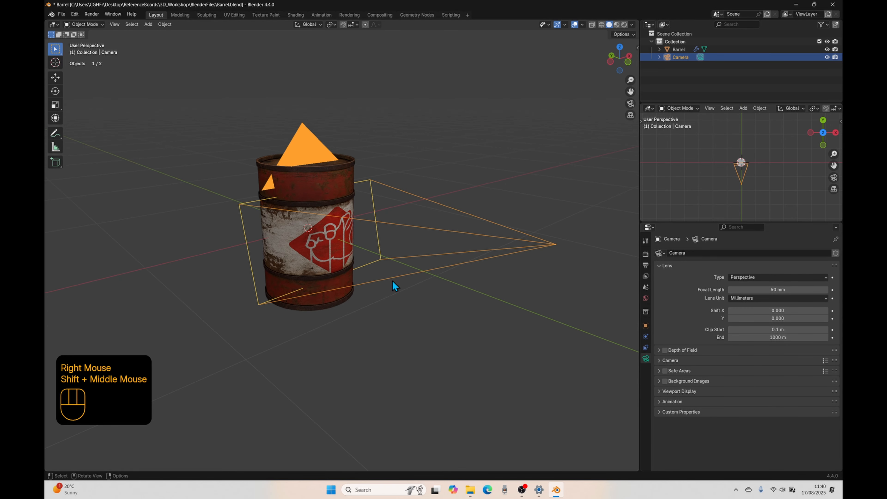
middle_click_drag(266, 311, 308, 317, "shift")
middle_click_drag(420, 341, 394, 332, "shift")
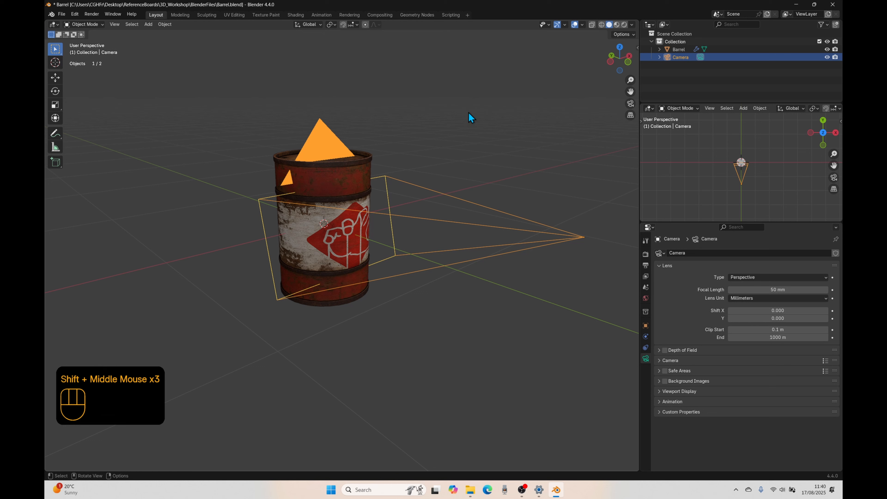
key("q")
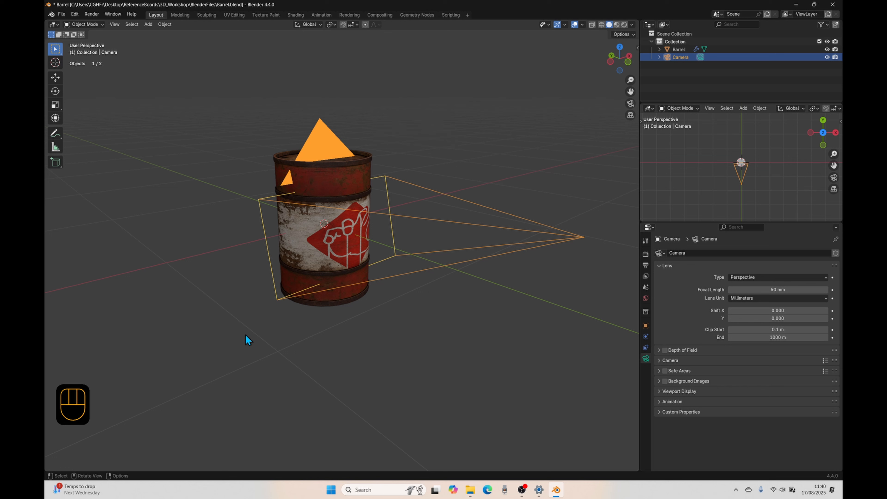
left_click(56, 24)
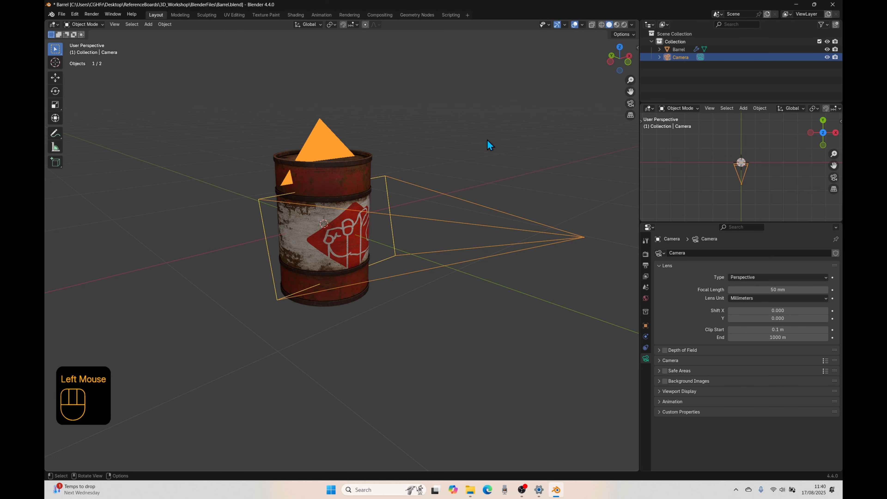
key("q")
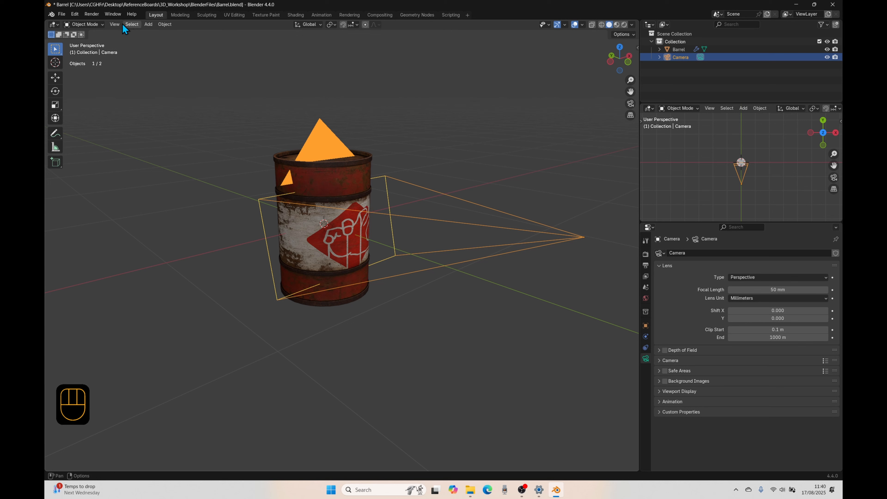
Try Fly Navigation in the main viewport, flying toward and away from the barrel, and cancel it.
left_click(115, 24)
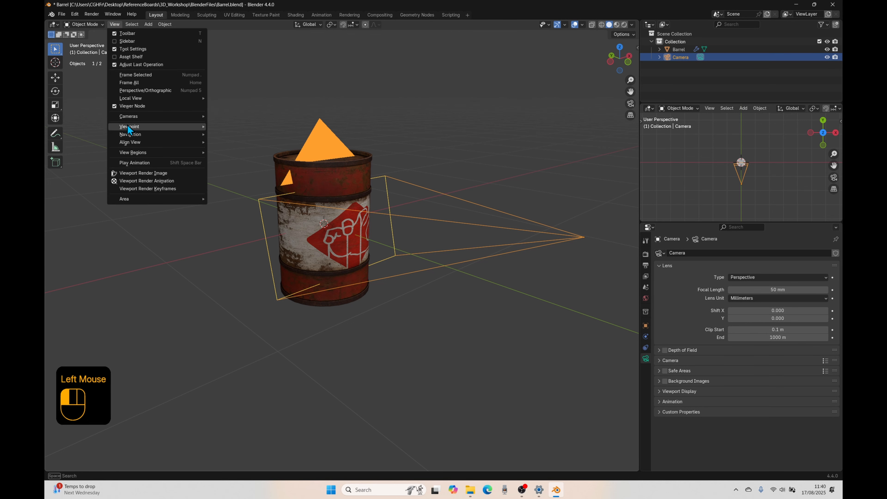
mouse_move(127, 135)
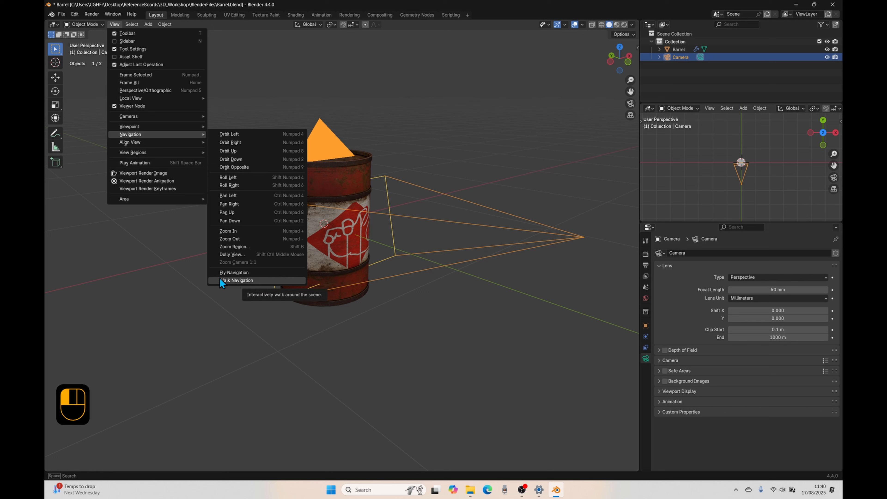
left_click(242, 272)
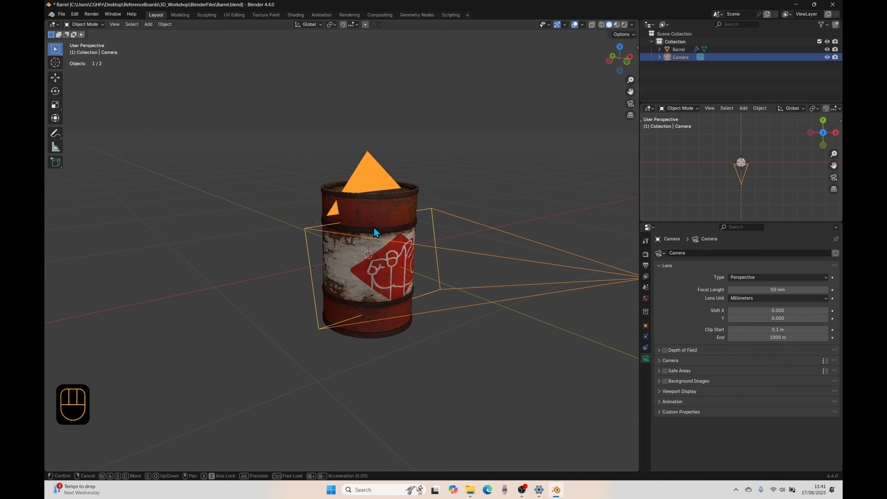
key("w")
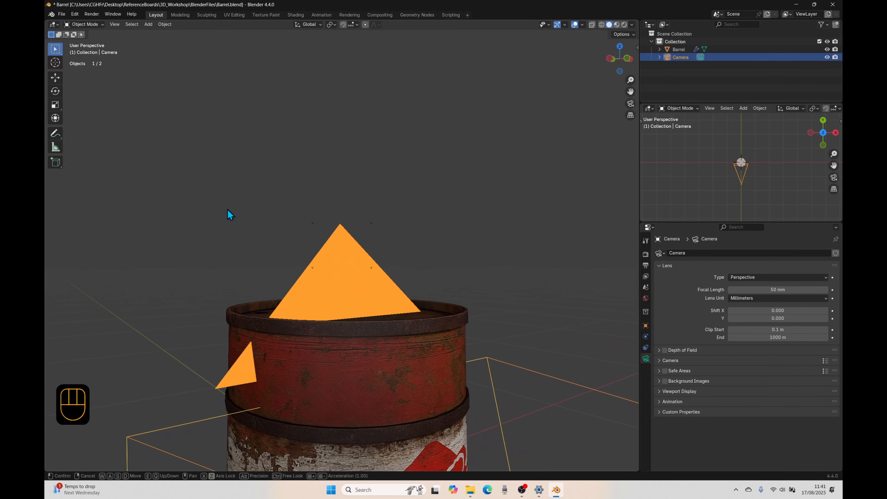
key("s")
key("s")
key("s")
key("s")
key("s")
key("s")
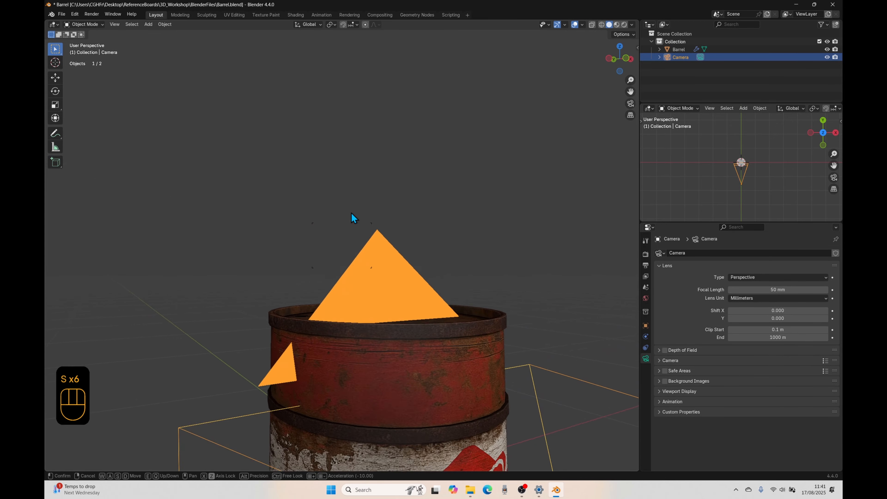
key("w")
key("w")
key("w")
key("w")
key("w")
key("w")
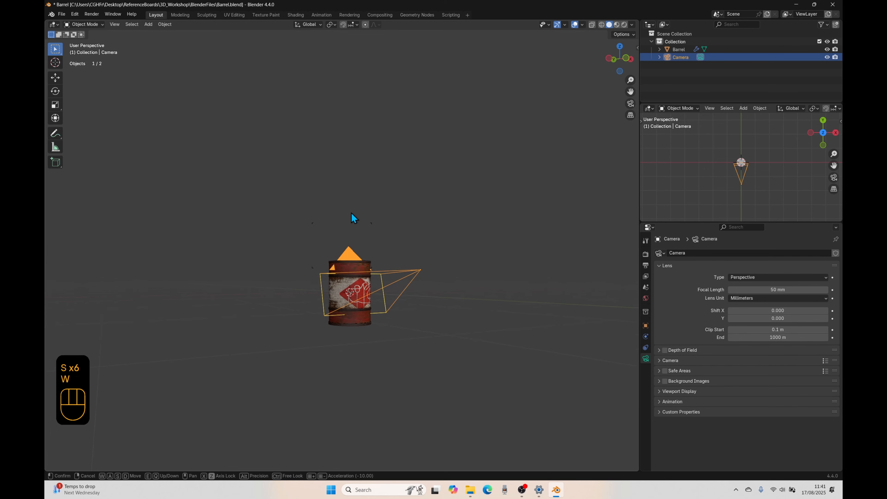
key("s")
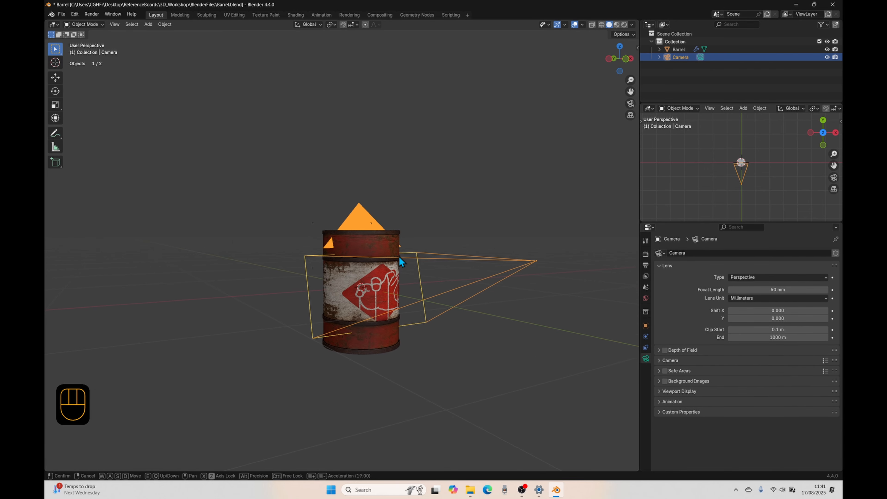
right_click(400, 236)
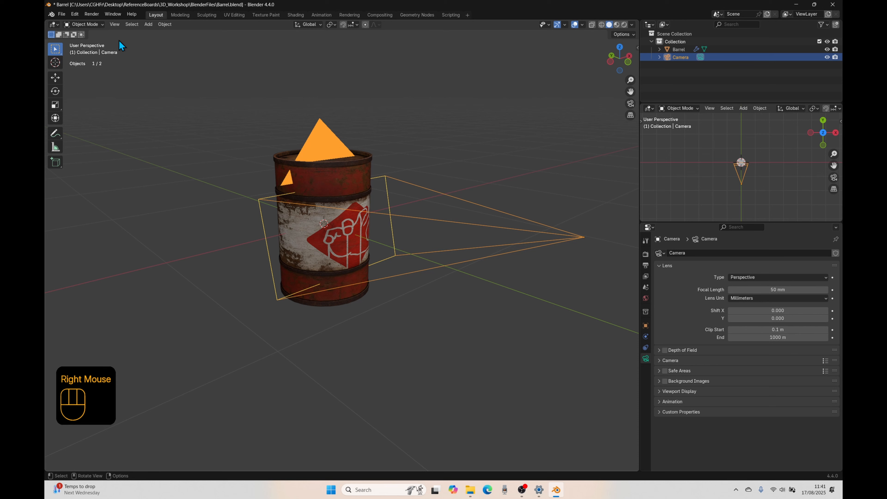
Try Walk Navigation in the main viewport, moving forward, backward, sideways, up and down around the barrel, and cancel it.
left_click(114, 24)
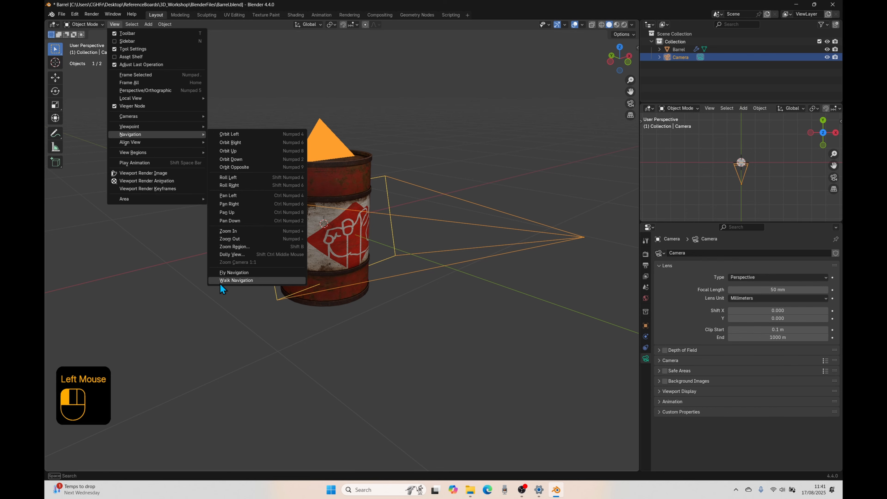
left_click(227, 280)
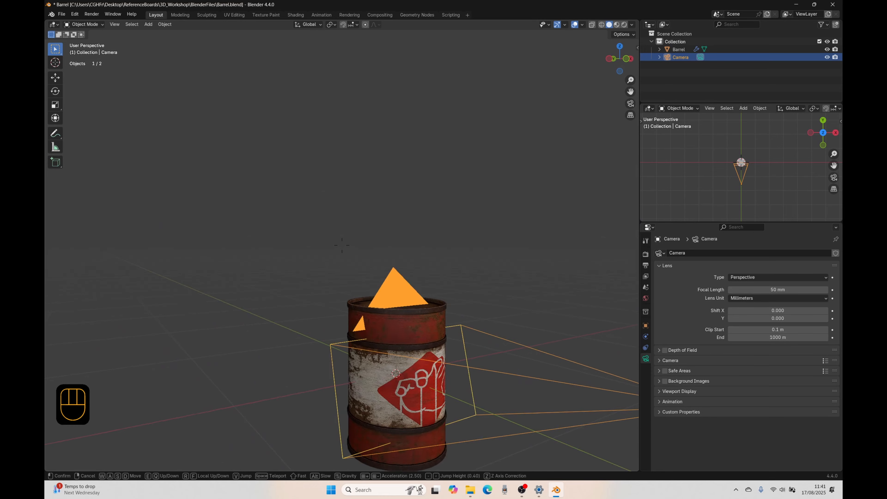
key("w")
key("s")
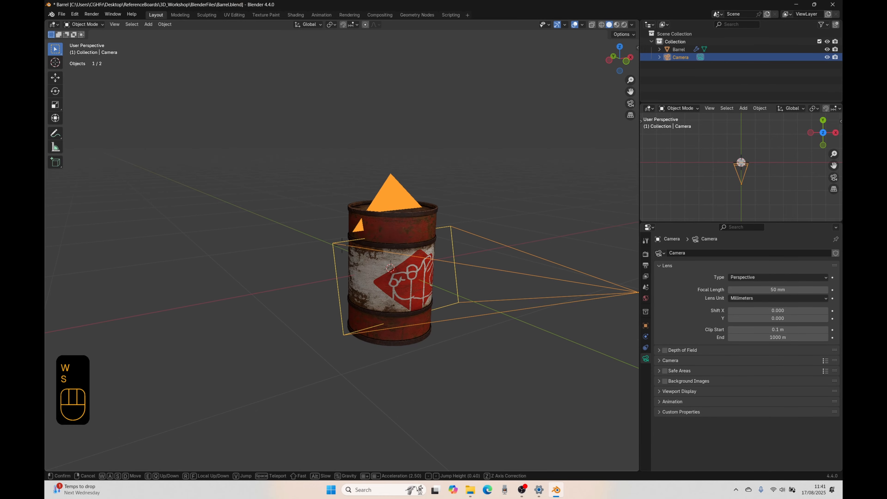
key("a")
key("d")
key("w")
key("a")
key("s")
key("d")
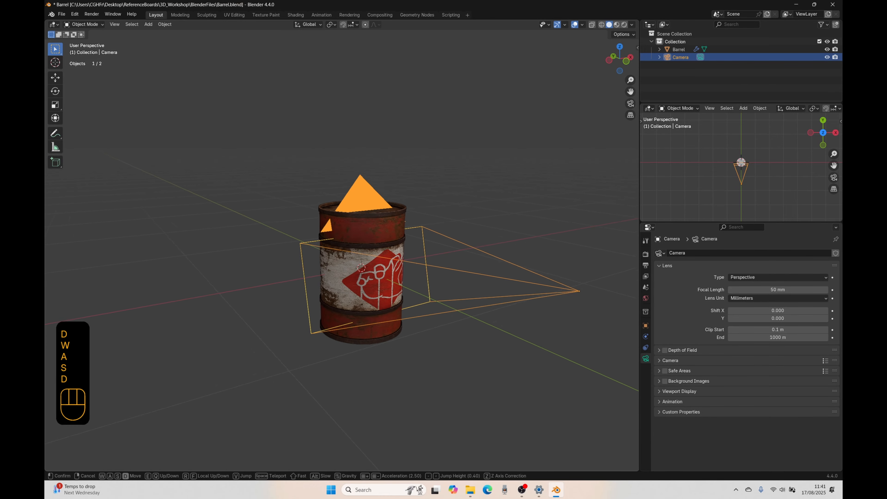
key("w")
key("a")
key("s")
key("d")
key("w")
key("a")
key("s")
key("d")
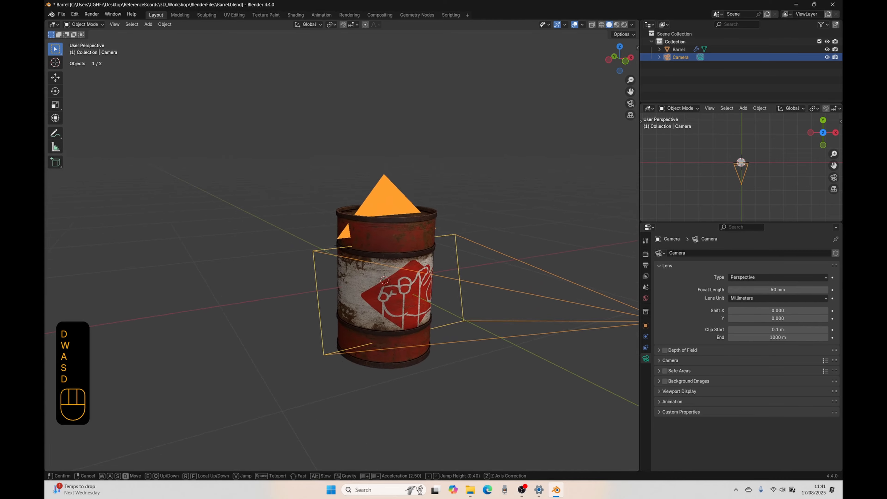
key("w")
key("q")
key("q")
key("e")
key("a")
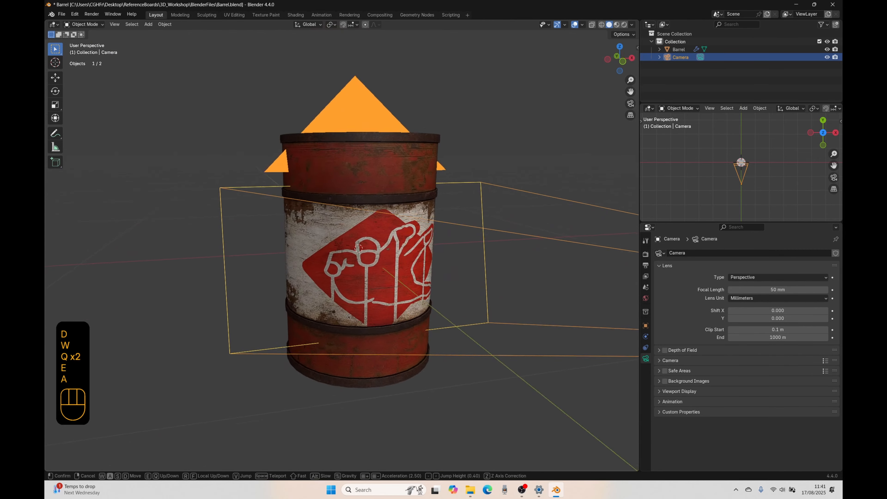
key("a")
key("a")
key("a")
key("s")
key("d")
key("d")
key("w")
key("a")
key("s")
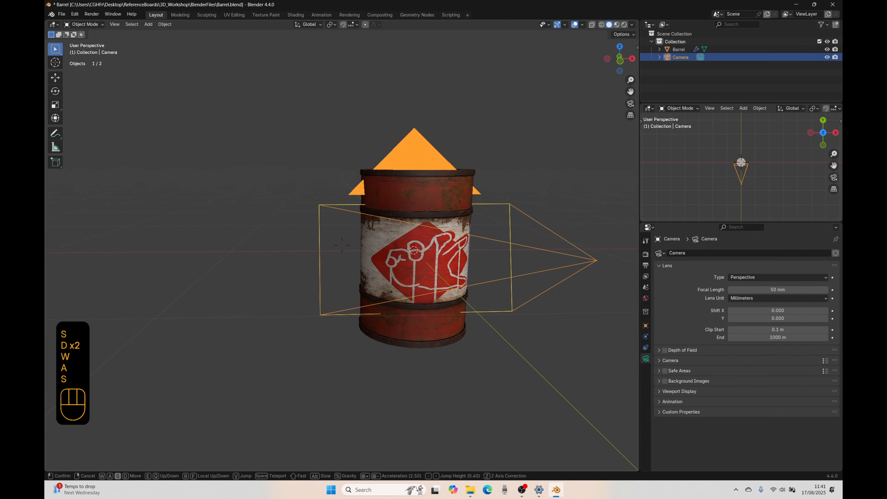
key("d")
key("a")
key("w")
key("d")
key("s")
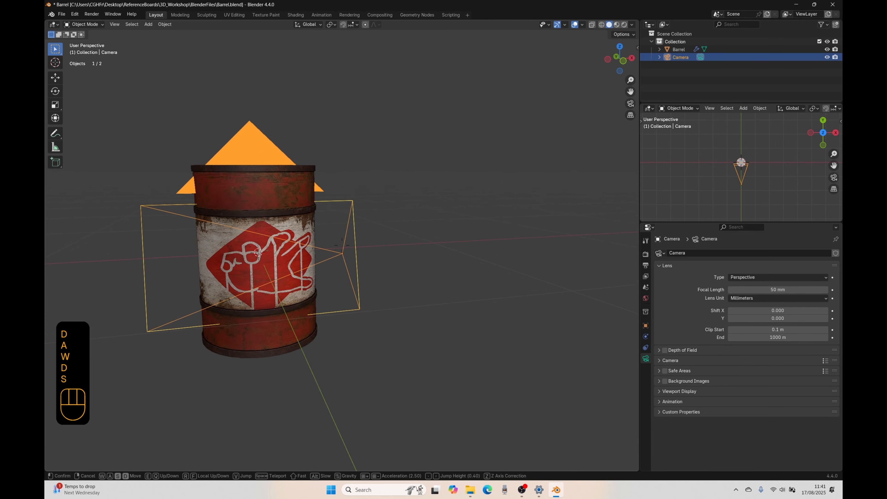
key("a")
right_click(183, 104)
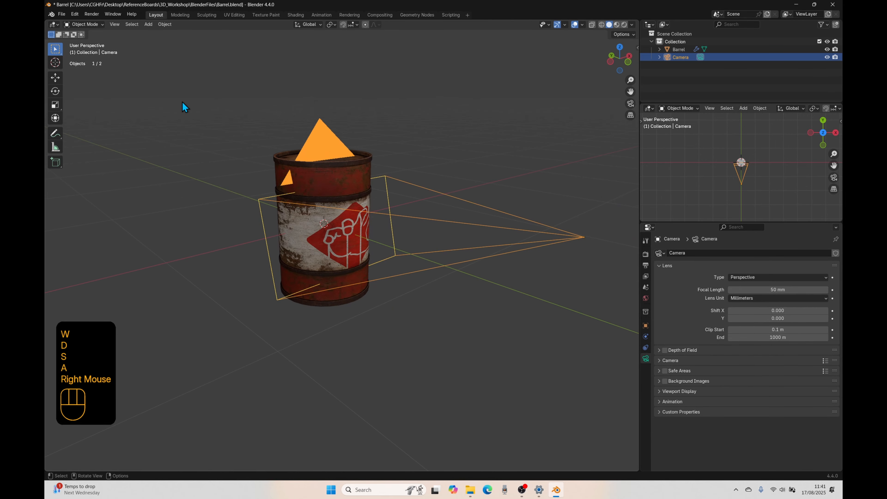
Examine the Quick Favorites options offered for the Fly Navigation and Walk Navigation commands.
left_click(115, 24)
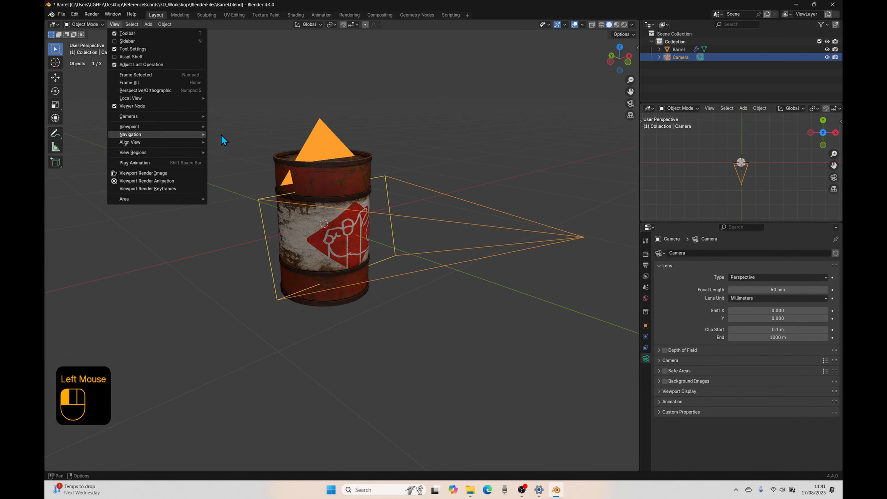
mouse_move(129, 133)
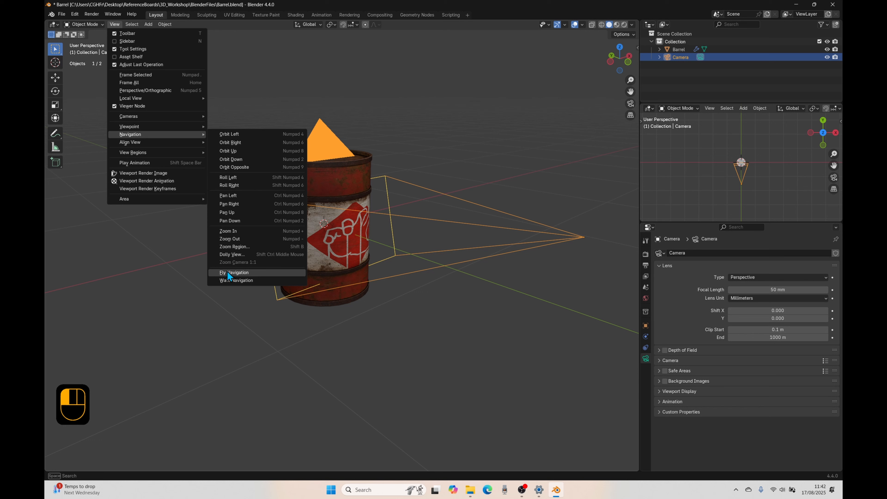
right_click(255, 282)
right_click(228, 272)
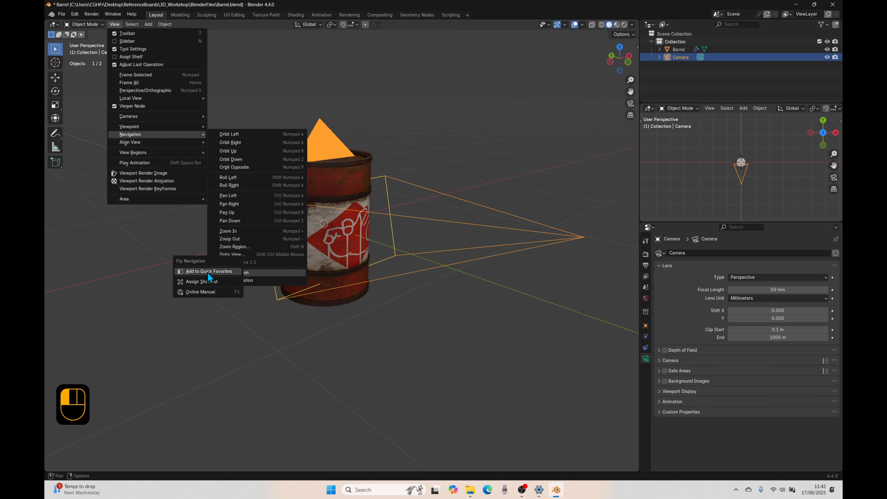
right_click(254, 280)
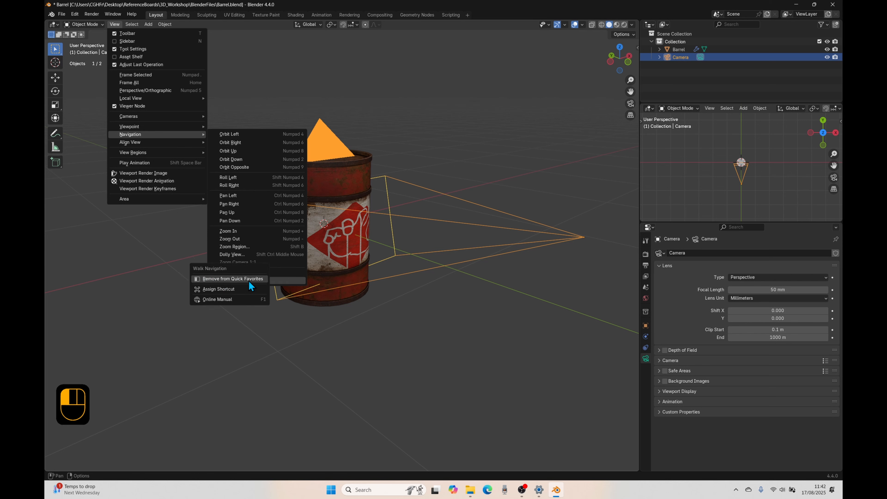
left_click(241, 278)
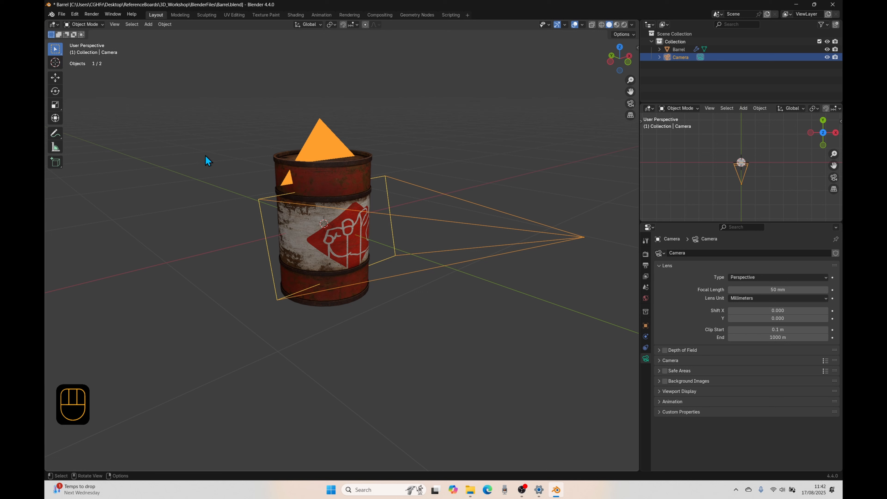
Try starting Walk Navigation from Quick Favorites in the main viewport and cancel it.
key("q")
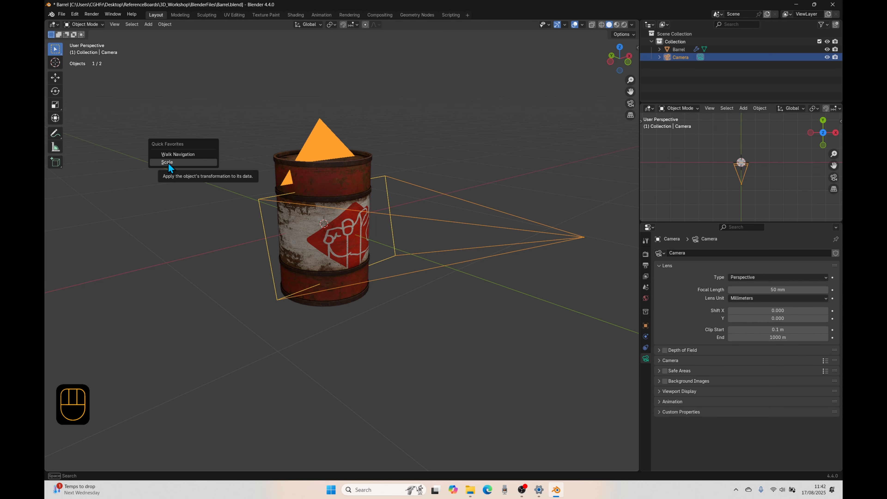
left_click(177, 154)
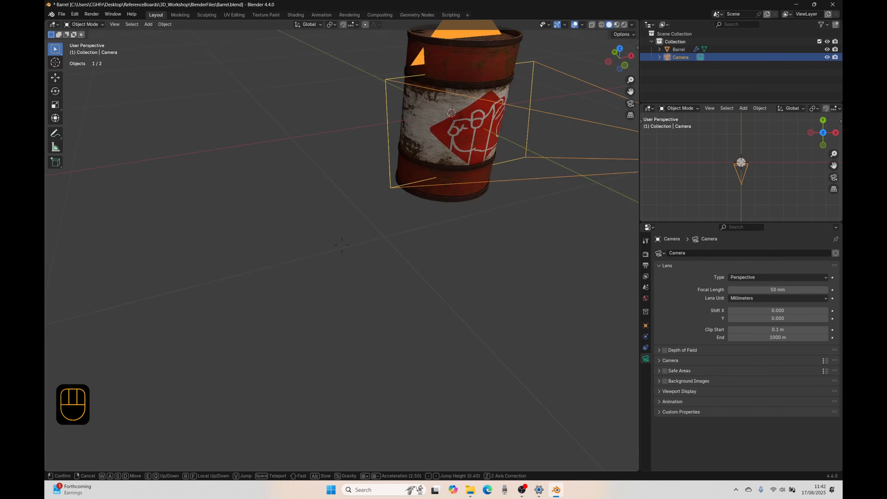
right_click(342, 245)
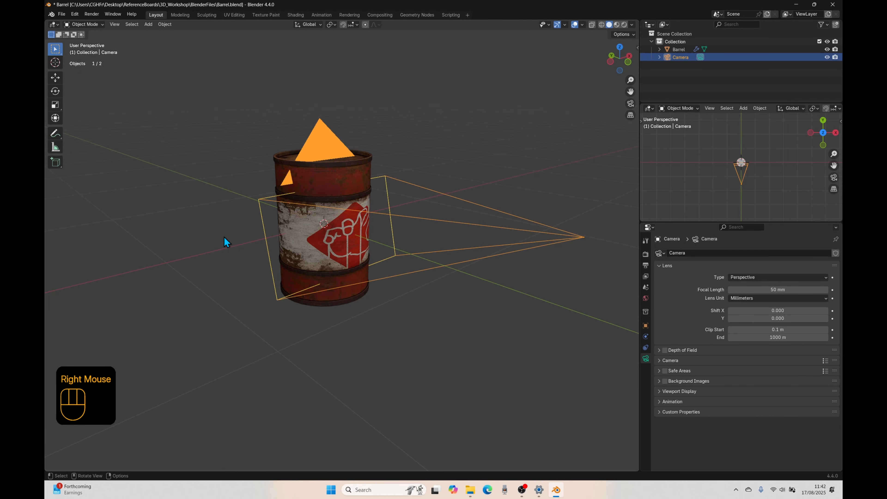
Deselect the camera and look through it in the main viewport.
right_click(325, 340)
key("Delete")
left_click(630, 104)
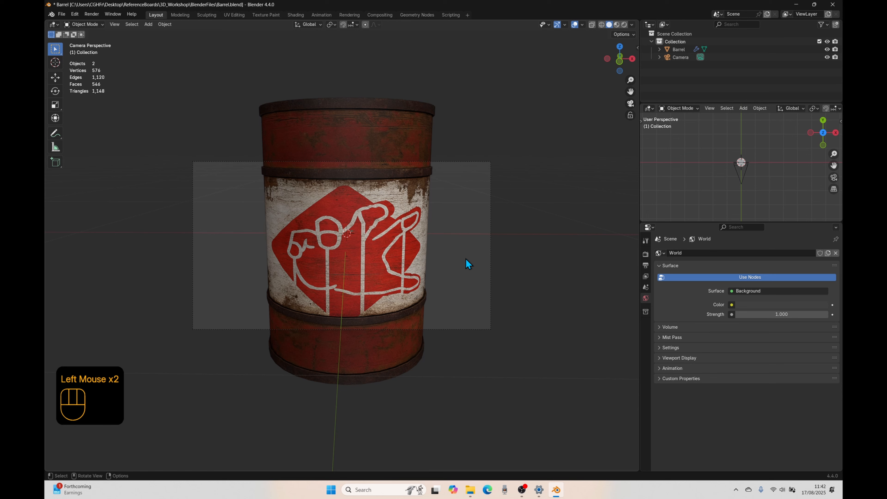
Try Walk Navigation from the camera view, moving the camera back and around the barrel, and cancel it.
key("q")
left_click(466, 259)
key("s")
key("d")
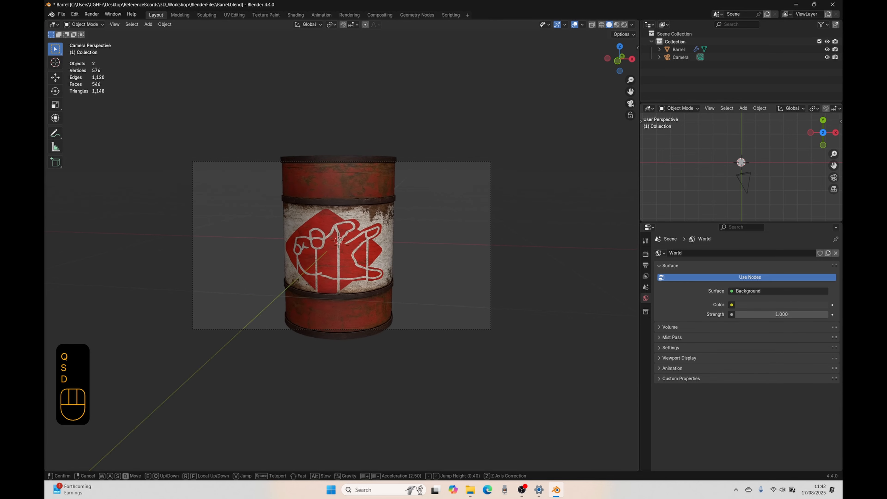
key("s")
key("a")
key("w")
key("d")
key("w")
key("a")
key("s")
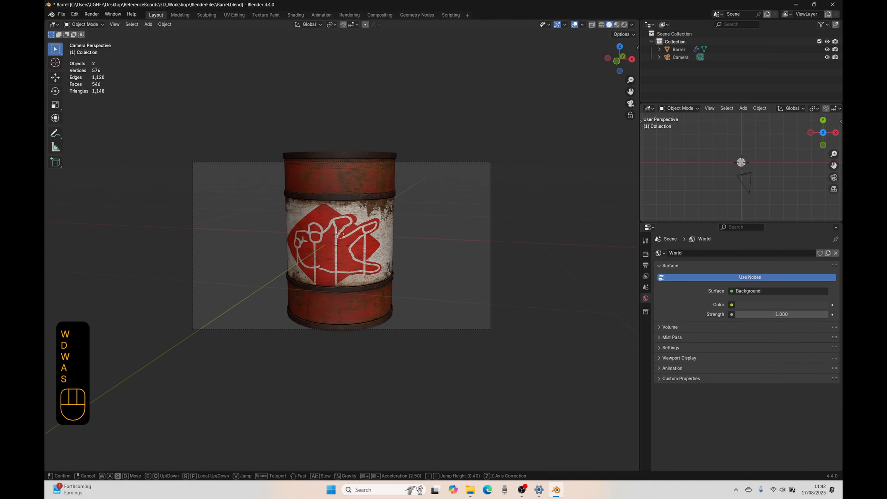
right_click(503, 241)
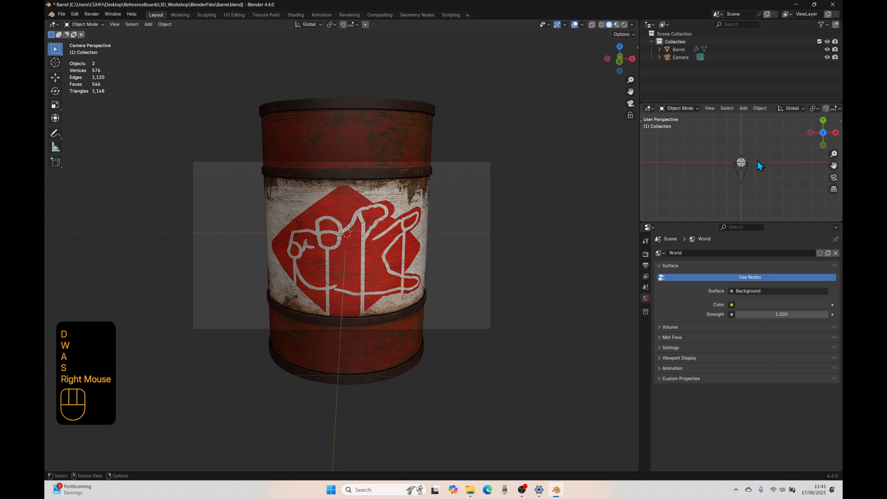
Start Walk Navigation in the camera view and move the camera back and sideways until the whole barrel fits in the frame.
scroll(750, 161, "up", 3)
scroll(751, 180, "down", 1)
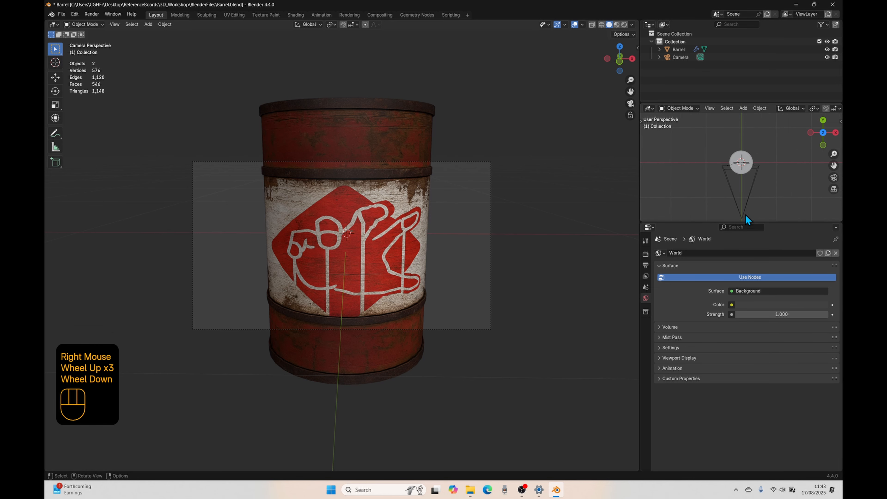
key("q")
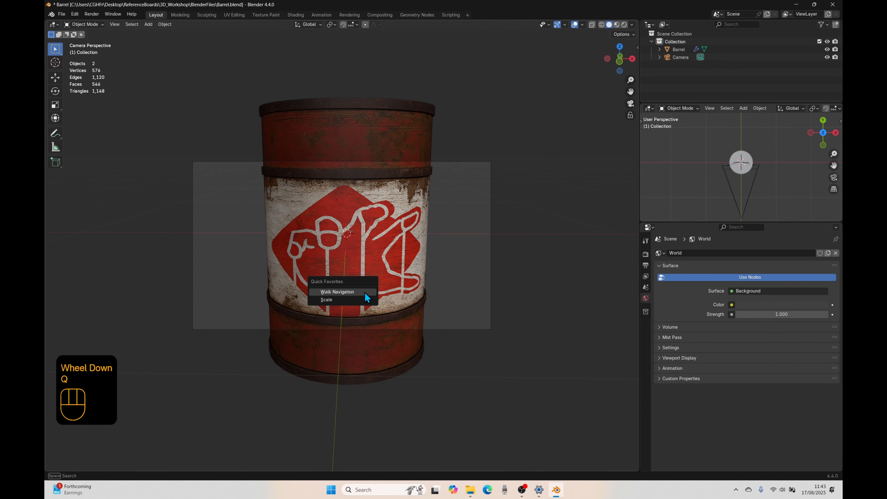
left_click(365, 292)
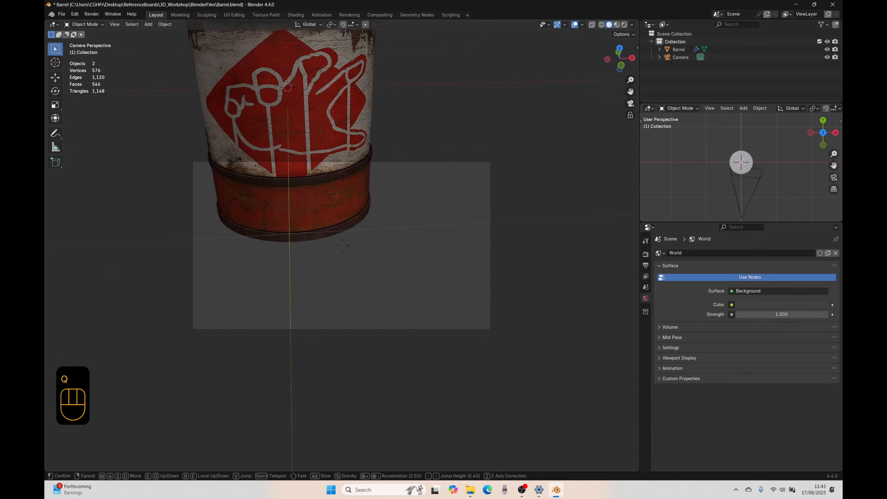
key("s")
key("s")
key("d")
key("w")
key("s")
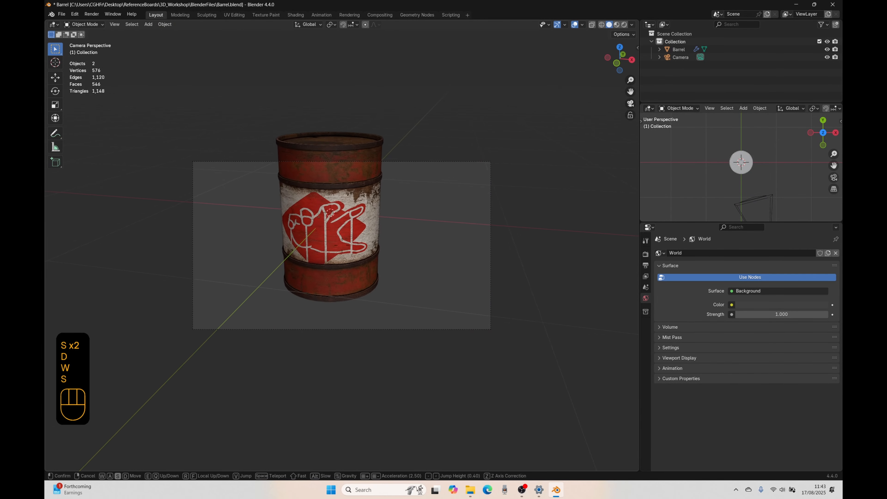
key("s")
key("a")
key("q")
key("d")
key("w")
key("s")
key("q")
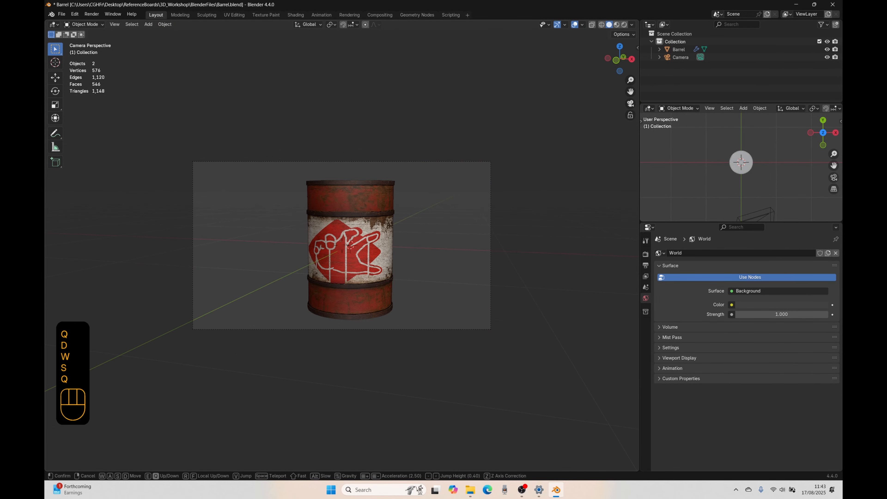
key("w")
key("w")
key("s")
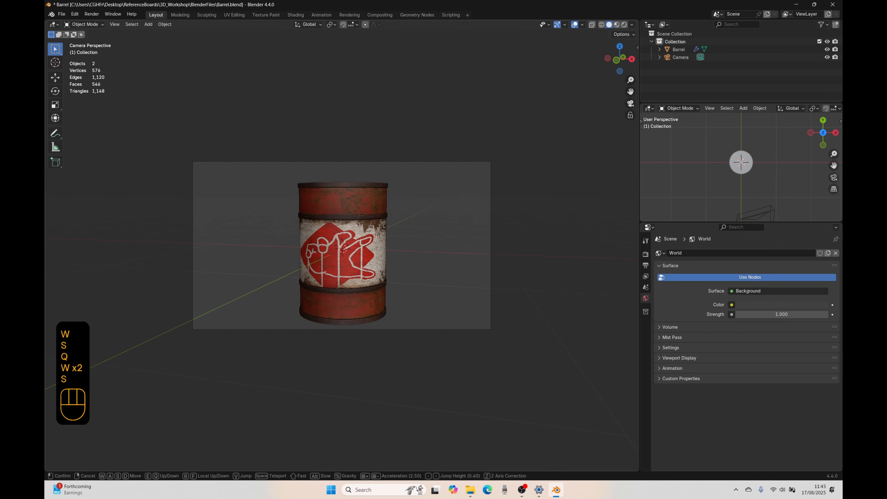
Adjust the camera's height and sideways position so it looks slightly down on the barrel from an angle.
key("e")
key("e")
key("a")
key("s")
key("d")
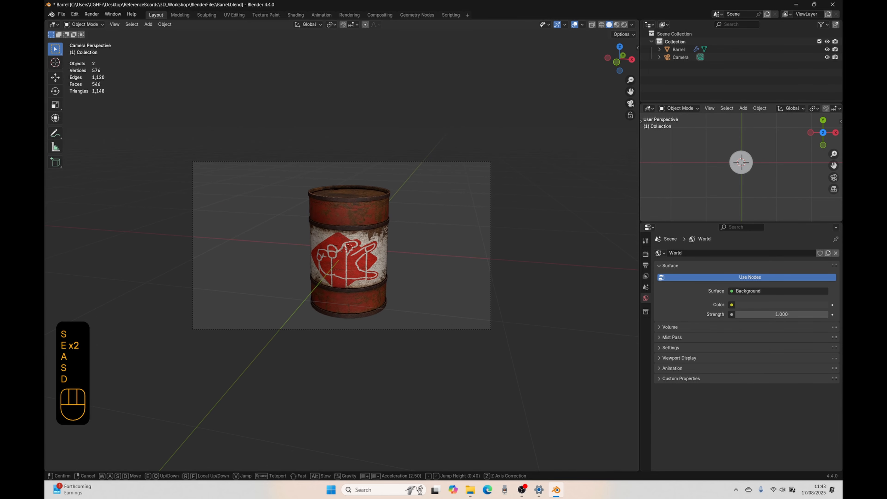
key("d")
key("q")
key("w")
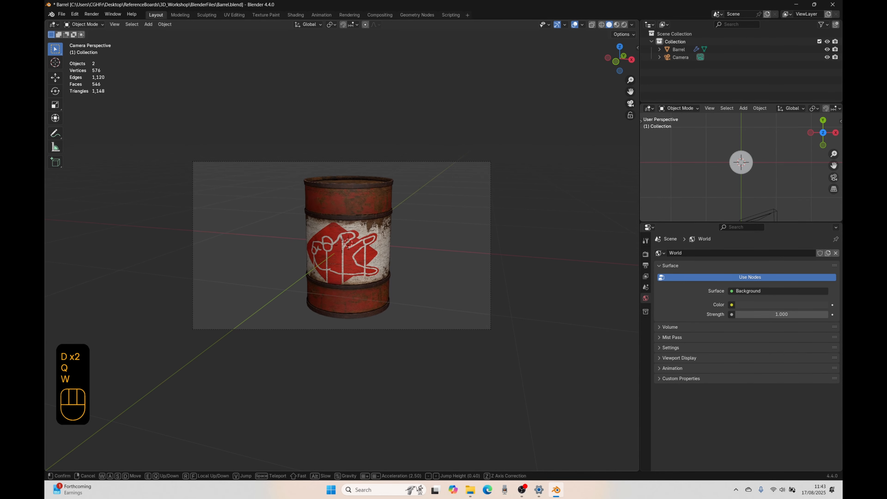
key("s")
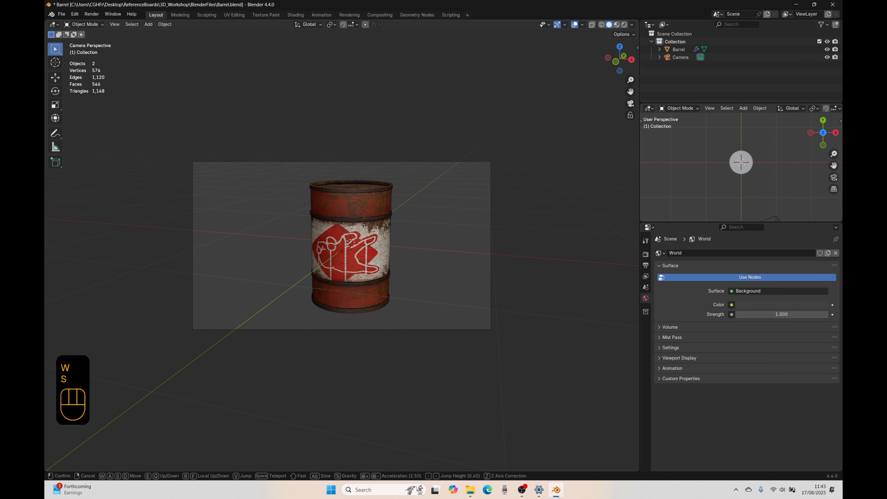
key("q")
key("e")
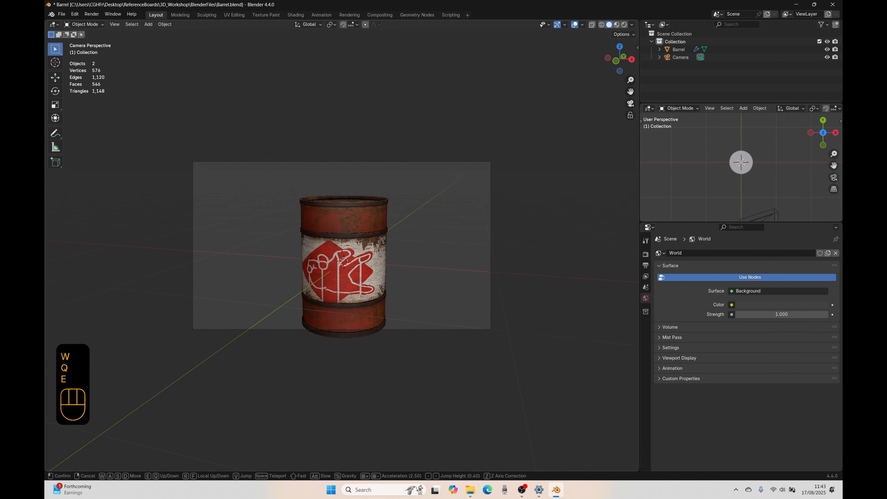
key("e")
key("a")
key("w")
key("q")
key("e")
Lower the walk speed to about 0.21 and move the camera slowly forward toward the barrel.
scroll(342, 245, "down", 2)
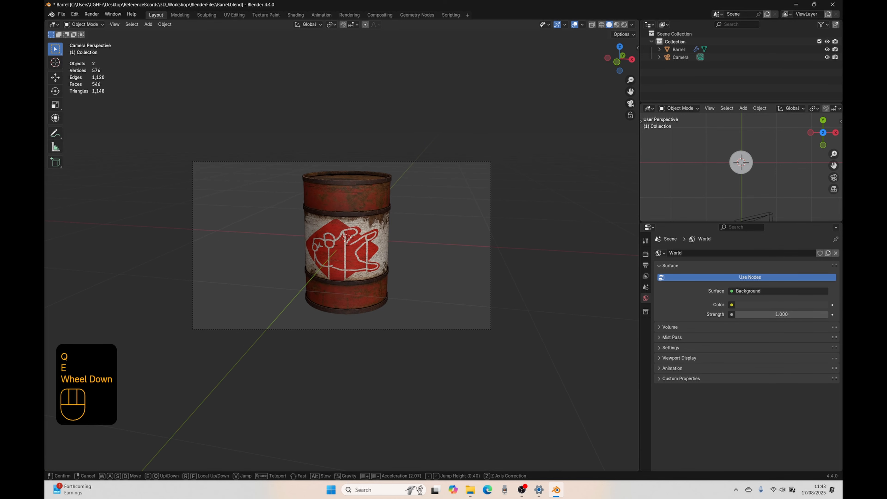
scroll(347, 239, "down", 3)
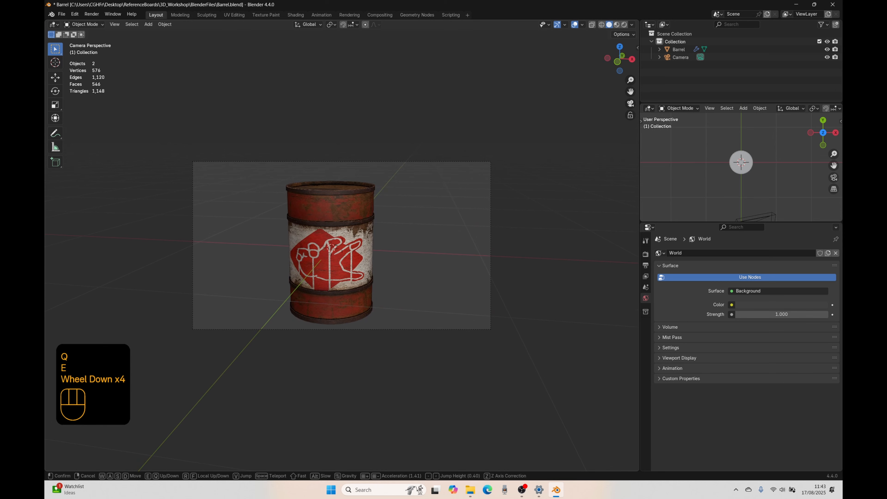
scroll(342, 246, "down", 2)
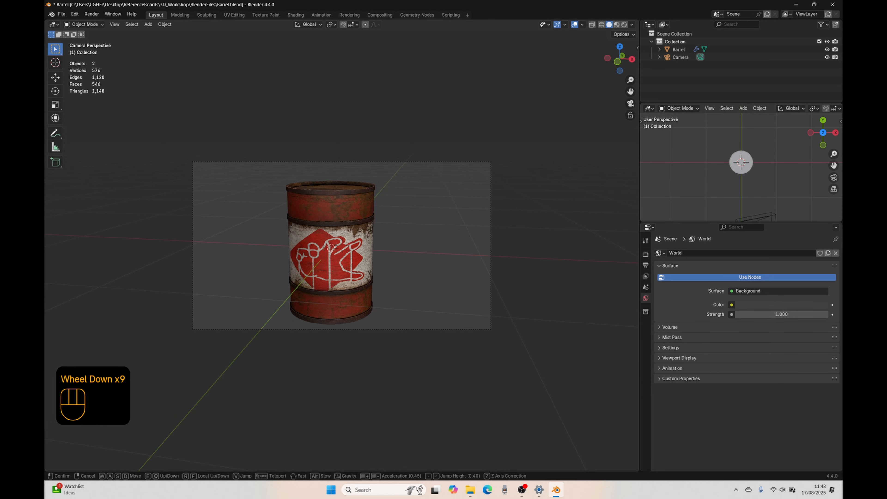
scroll(342, 245, "down", 3)
key("w")
key("w")
key("w")
key("w")
key("w")
key("w")
key("w")
key("w")
key("w")
key("w")
key("w")
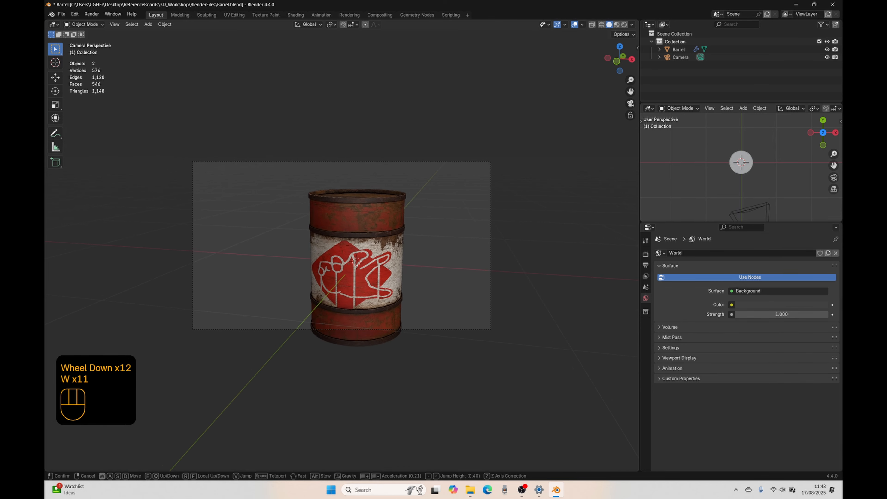
key("w")
key("w")
key("w")
key("w")
key("w")
key("w")
key("w")
key("w")
key("w")
key("w")
key("w")
key("w")
key("w")
key("w")
key("w")
key("w")
key("w")
key("w")
key("w")
Raise the walk speed to about 3.66 and move the camera forward and back in front of the barrel.
scroll(337, 277, "up", 3)
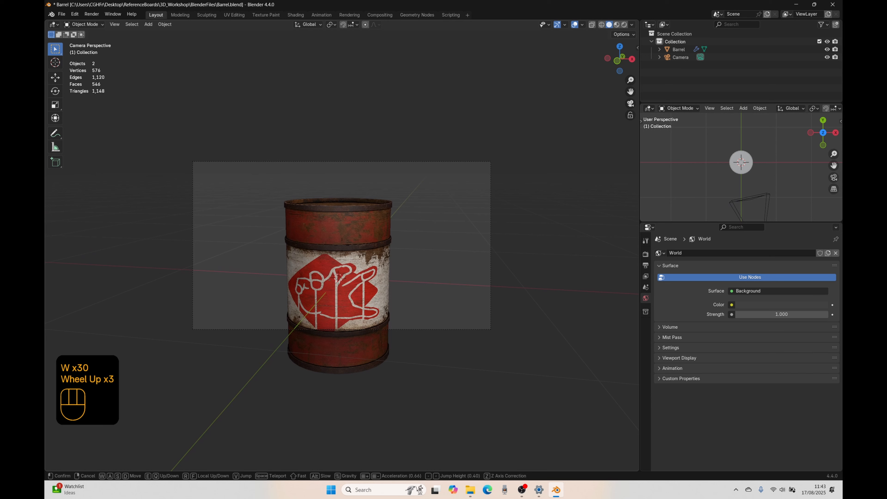
scroll(338, 277, "up", 5)
key("w")
key("s")
key("w")
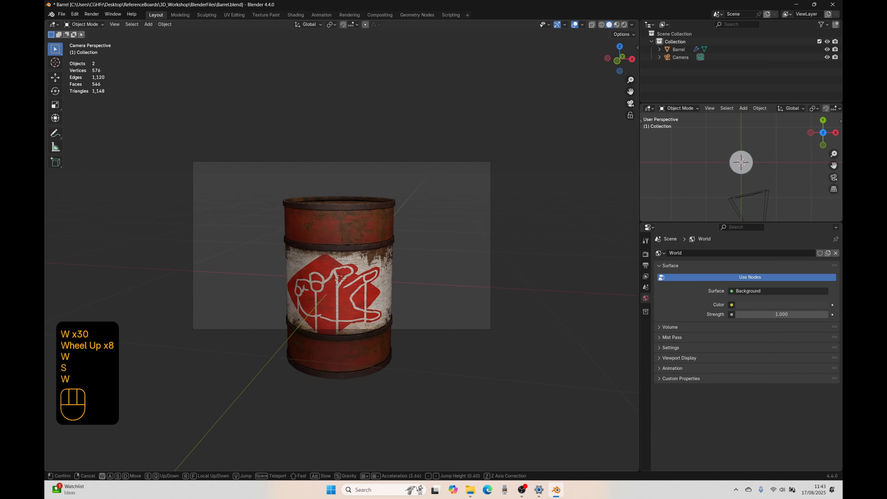
key("s")
Reduce the walk speed to 1.41, move the camera back and adjust its height until the whole barrel is framed, and accept the position.
scroll(341, 278, "down", 4)
key("s")
key("q")
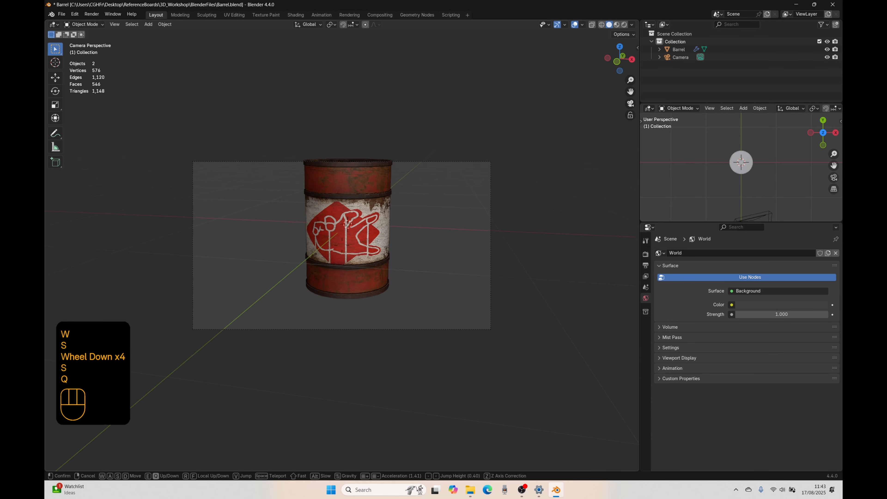
key("e")
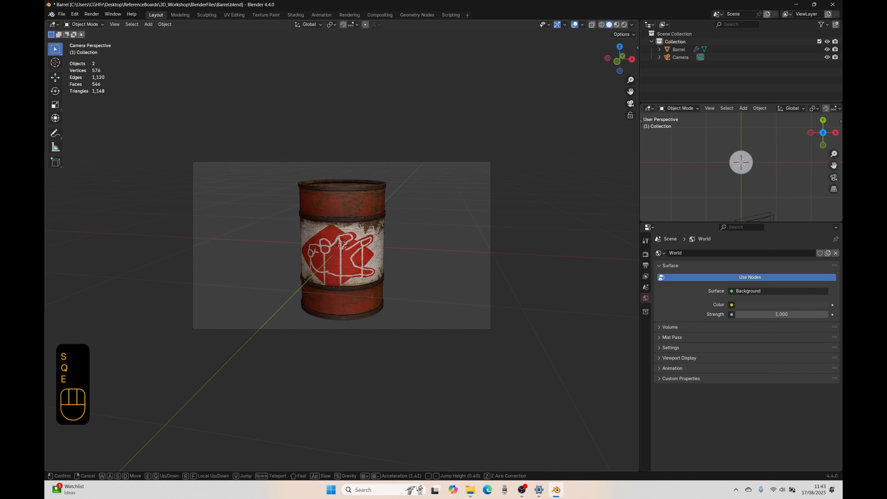
left_click(363, 294)
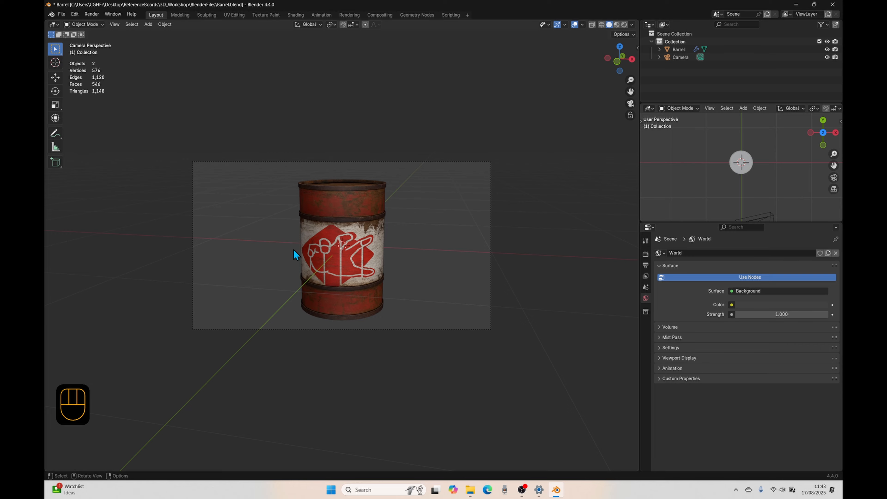
Leave the camera view in the main viewport and show an enlarged camera view in the small viewport.
middle_click_drag(293, 249, 304, 248)
scroll(484, 157, "down", 2)
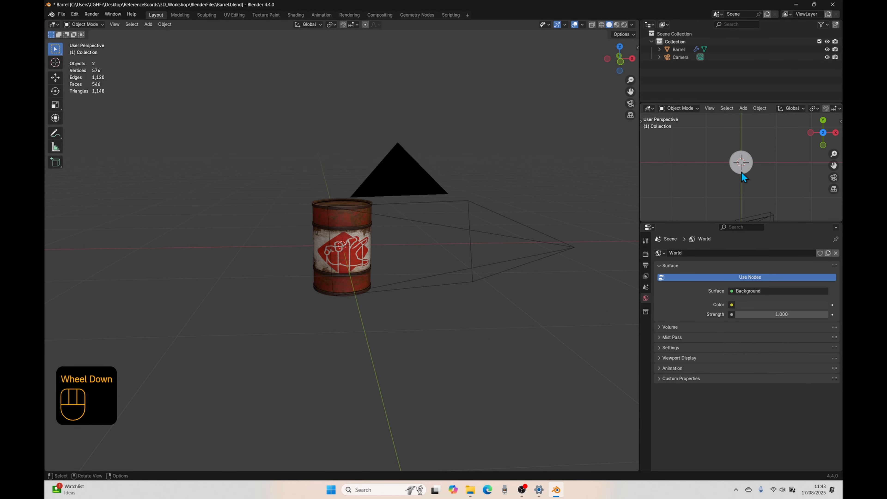
key("KP_0")
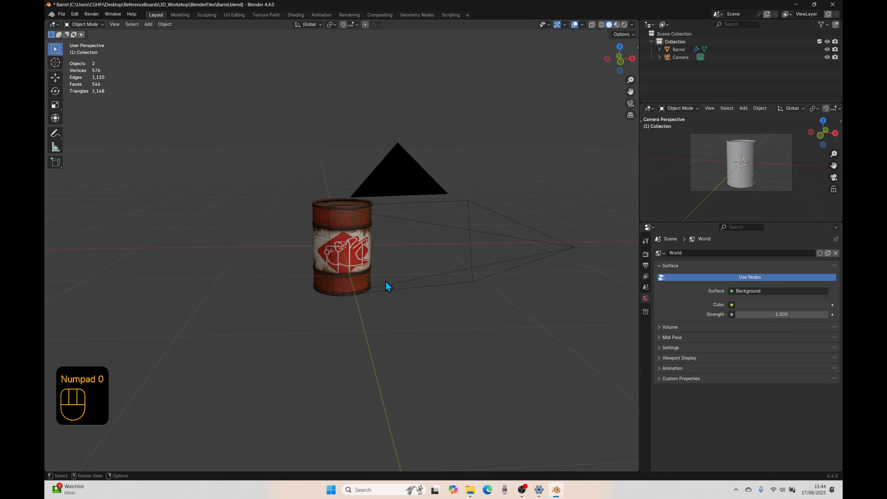
scroll(745, 199, "up", 3)
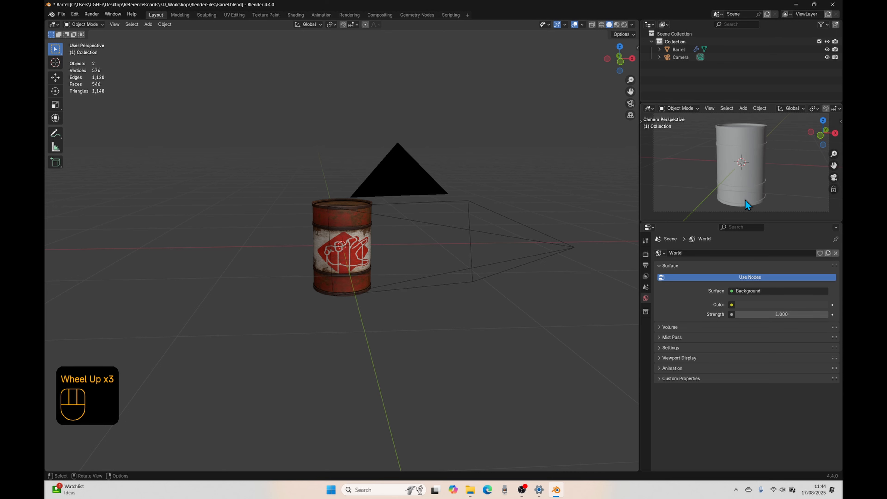
scroll(745, 200, "up", 1)
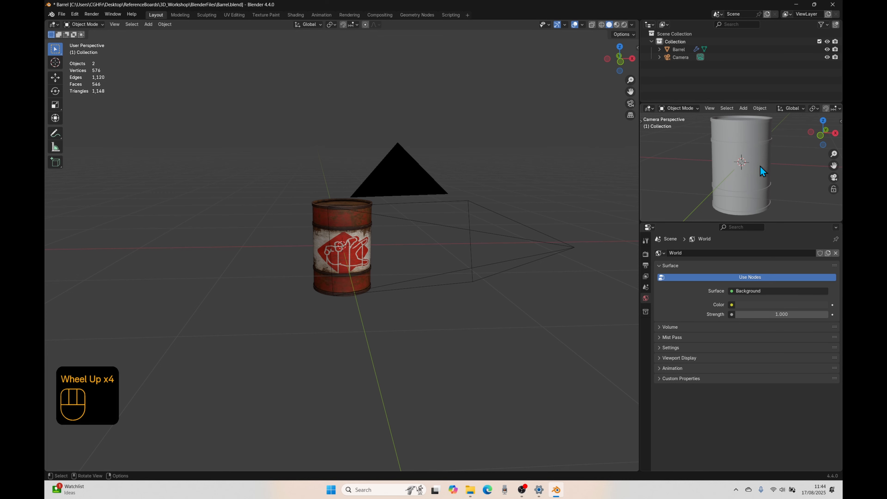
Switch the small camera viewport to Rendered shading and set the render engine to Cycles.
scroll(764, 109, "down", 1)
scroll(764, 110, "down", 3)
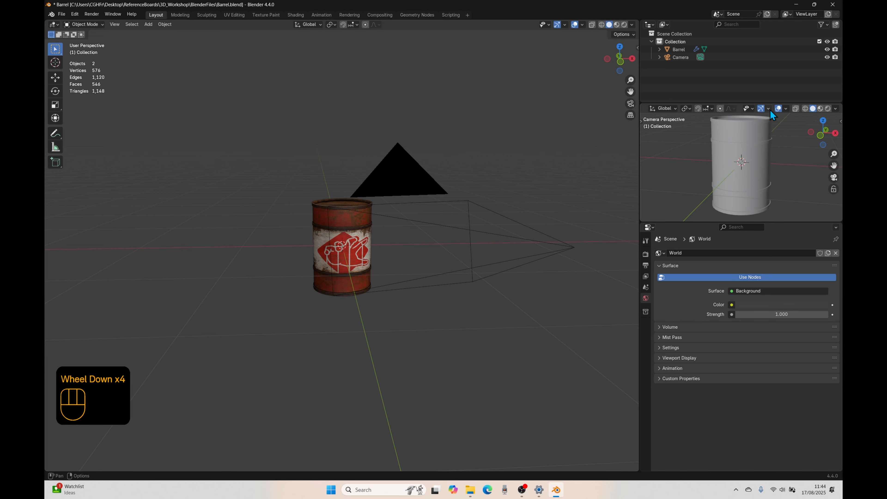
left_click(828, 108)
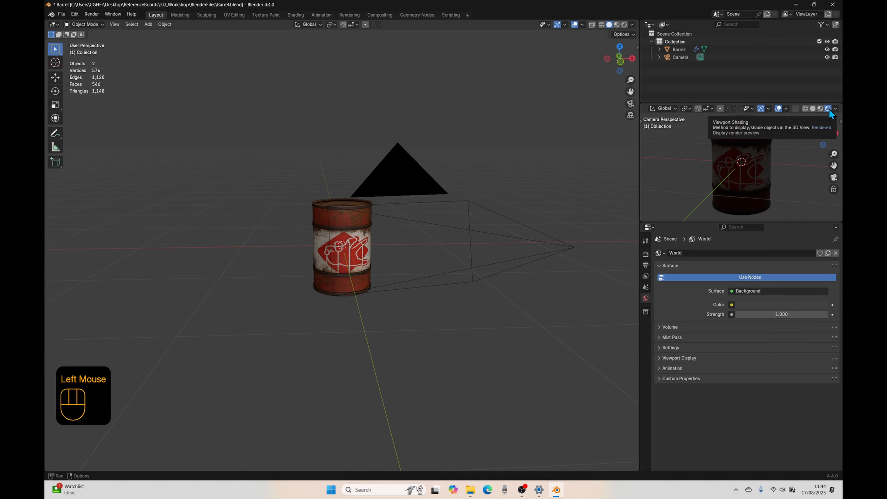
left_click(646, 254)
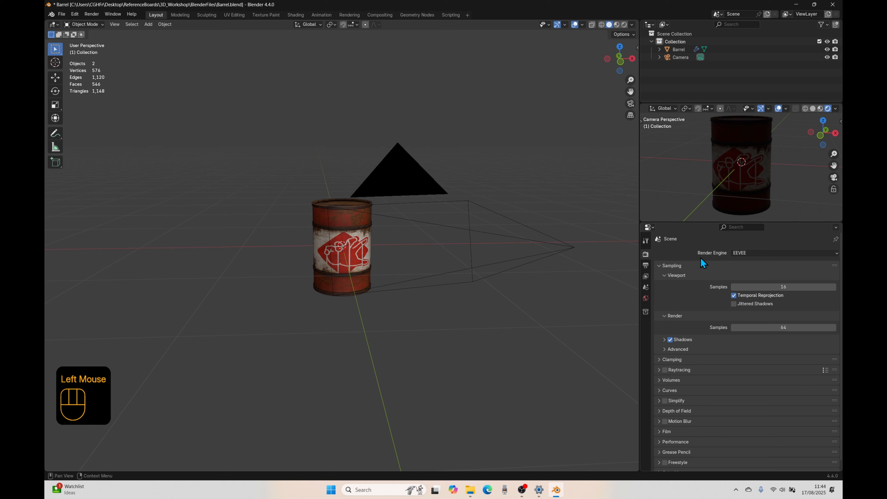
left_click(739, 254)
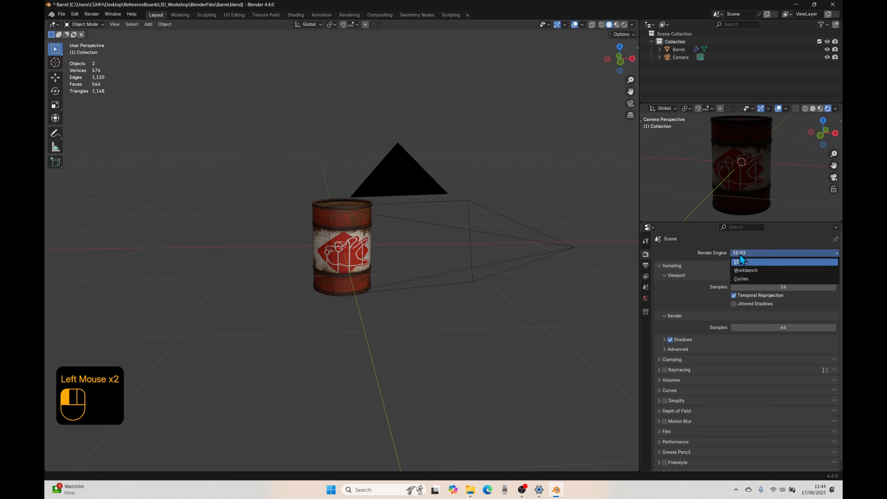
left_click(741, 279)
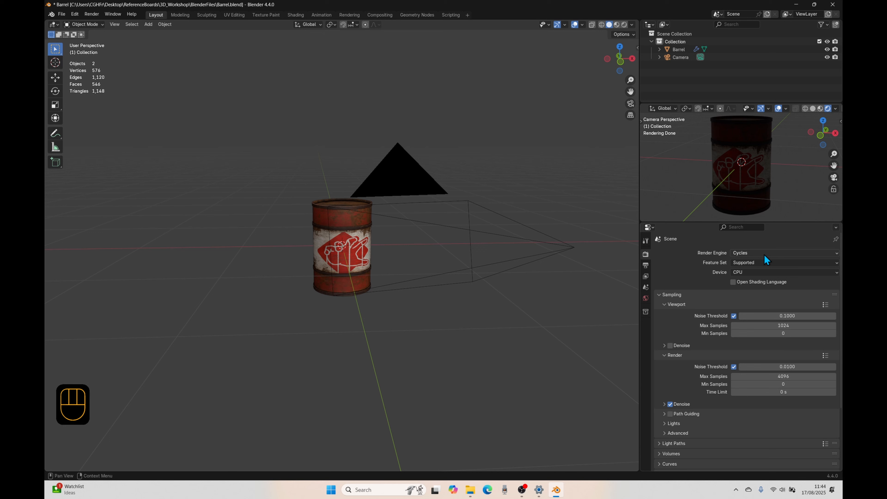
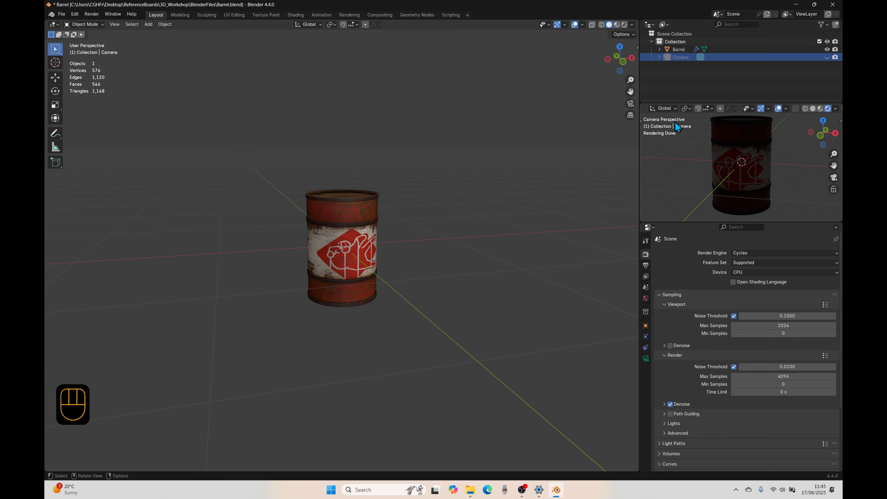
Turn off the overlays and gizmos in the small camera viewport.
left_click(786, 109)
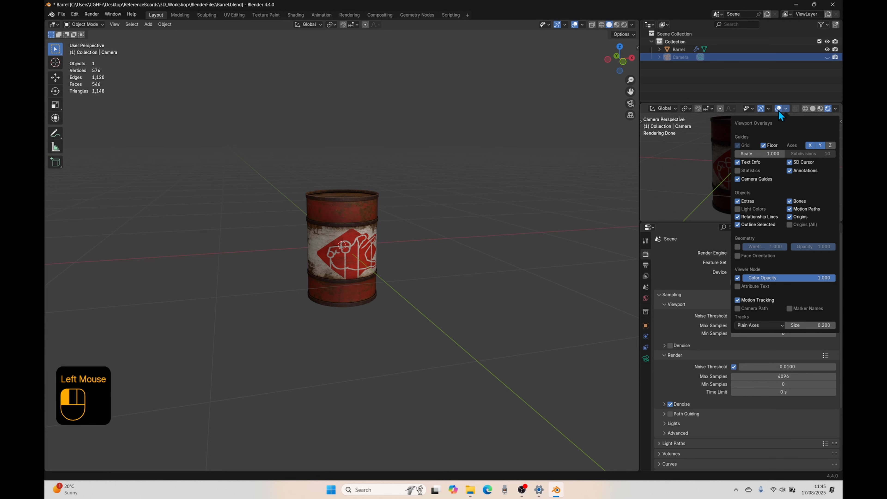
left_click(778, 109)
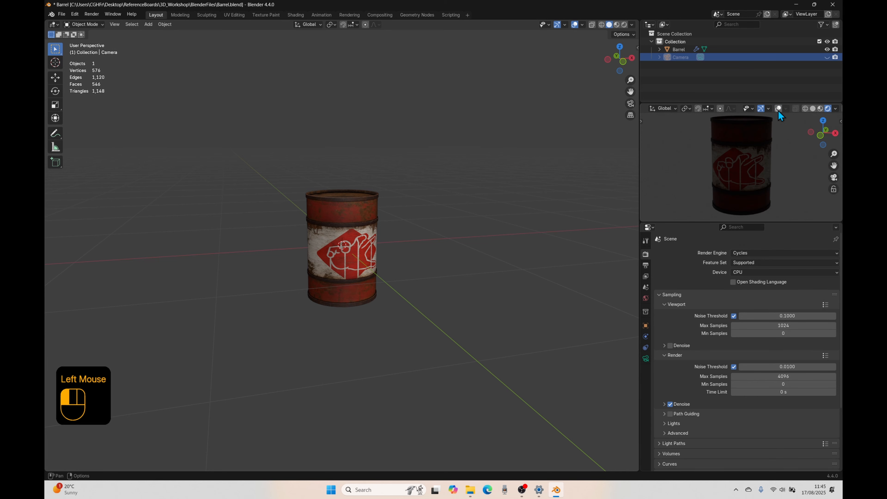
left_click(760, 109)
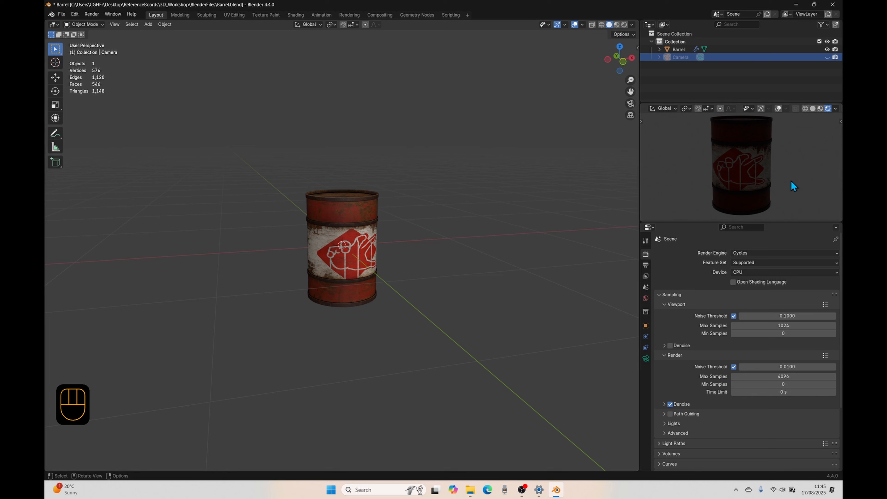
Select the barrel, view its underside, and reduce the main viewport's shadow intensity to 0.228.
scroll(354, 328, "up", 4)
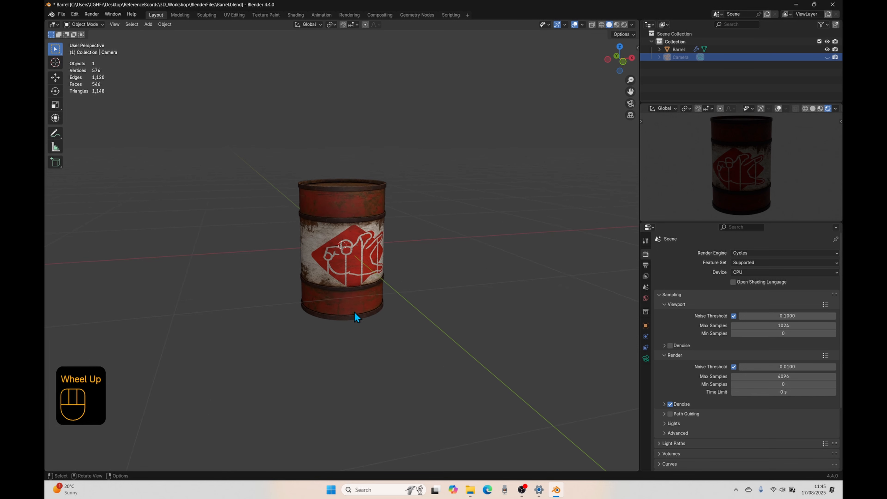
scroll(358, 291, "down", 1)
middle_click_drag(360, 296, 320, 274)
key("KP_1")
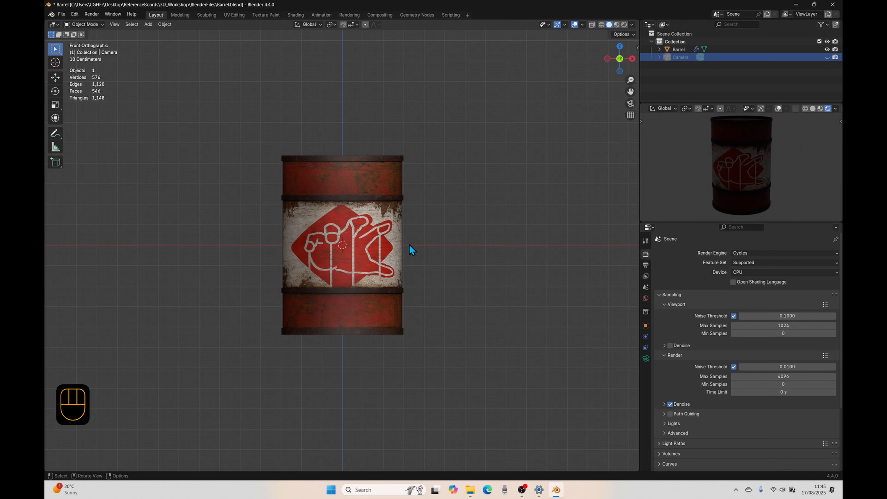
middle_click_drag(402, 302, 402, 293)
left_click(383, 287)
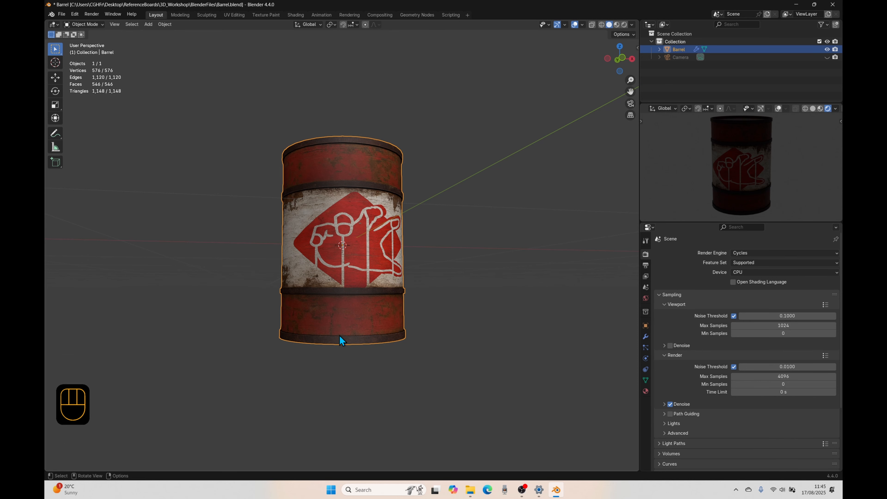
middle_click_drag(341, 346, 542, 113)
left_click(632, 24)
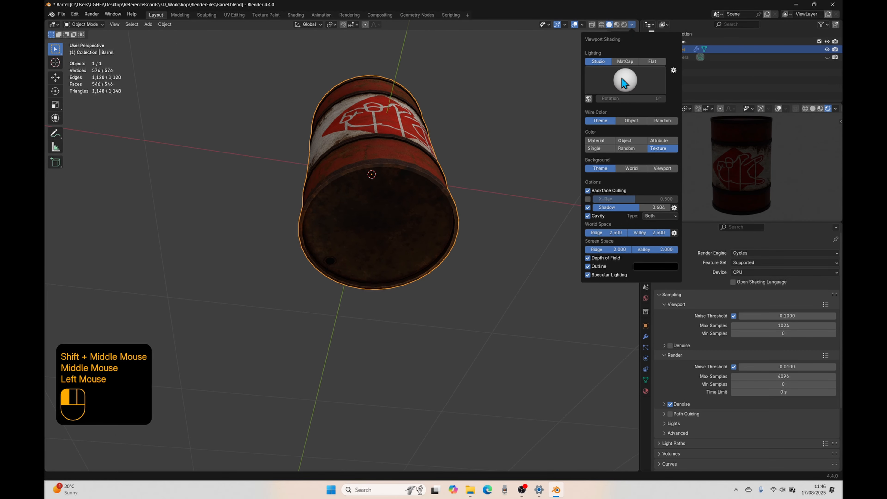
left_click_drag(641, 207, 612, 207)
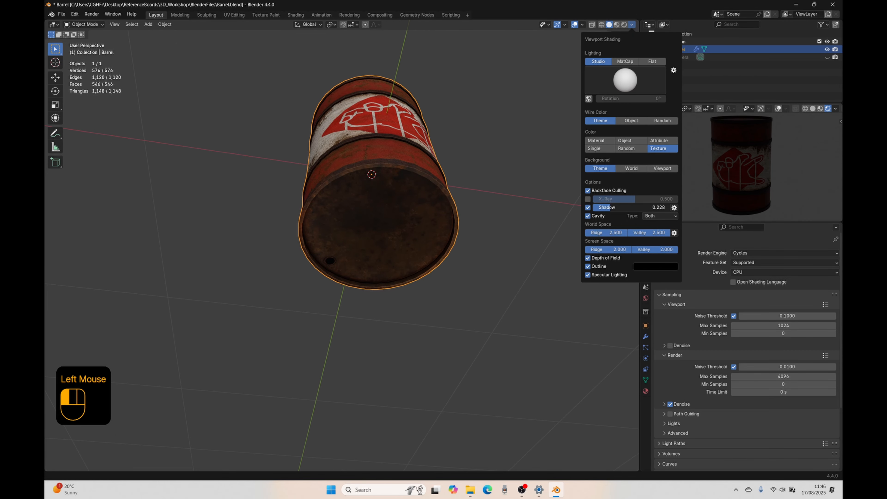
Enter Edit Mode on the barrel and select the face loop around its bottom rim in face select mode.
scroll(451, 263, "up", 2)
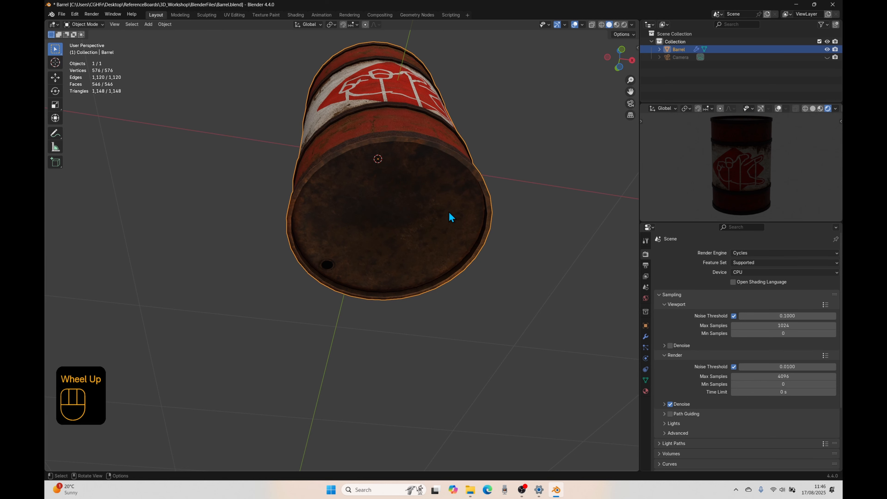
key("Tab")
middle_click_drag(408, 224, 406, 210)
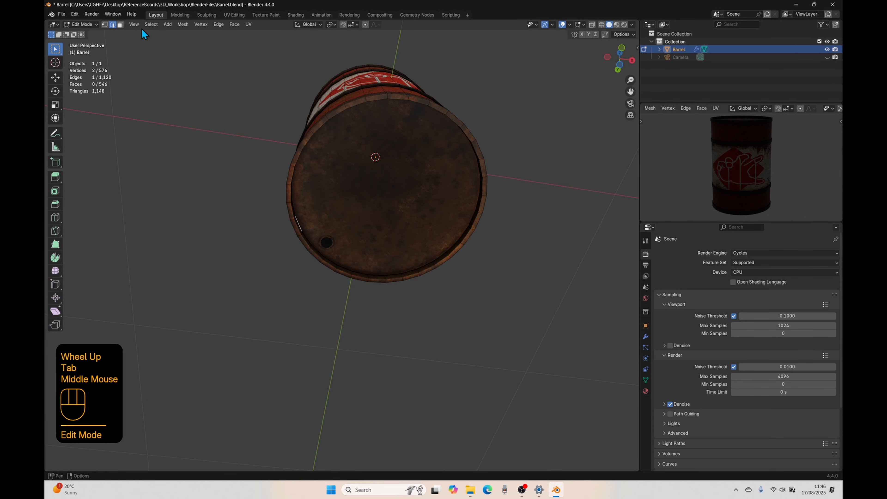
left_click(120, 25)
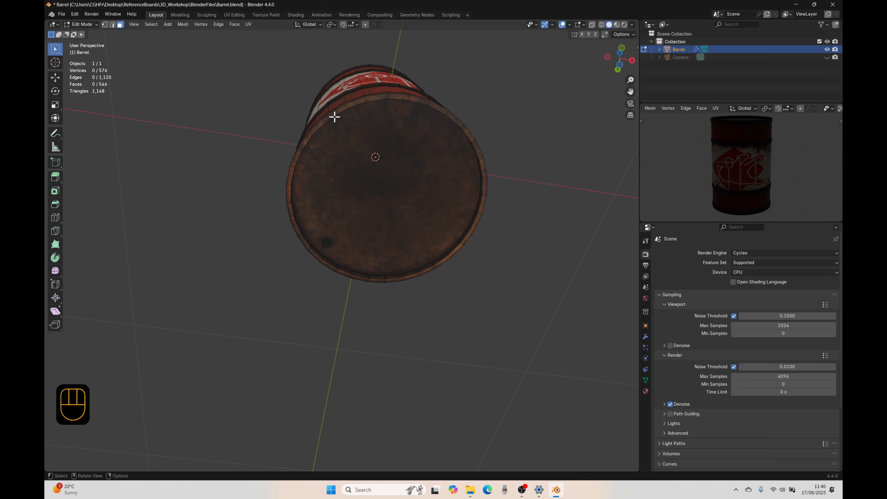
key("alt")
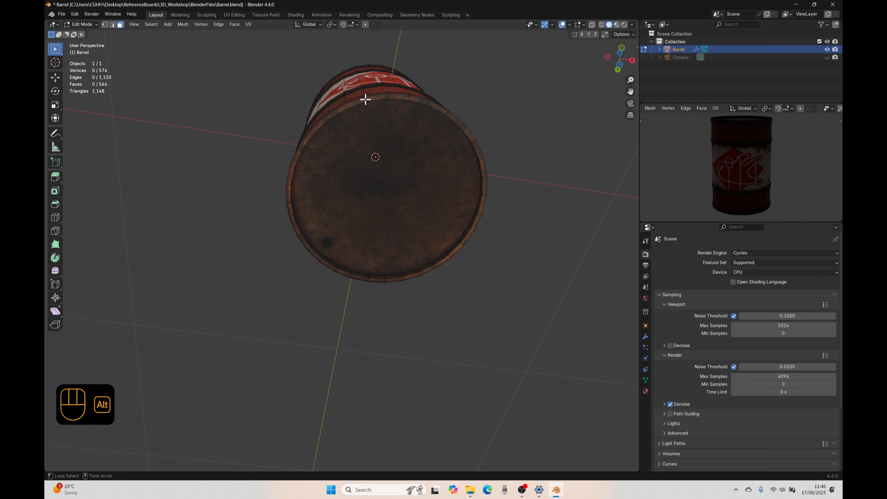
left_click(366, 100, "alt")
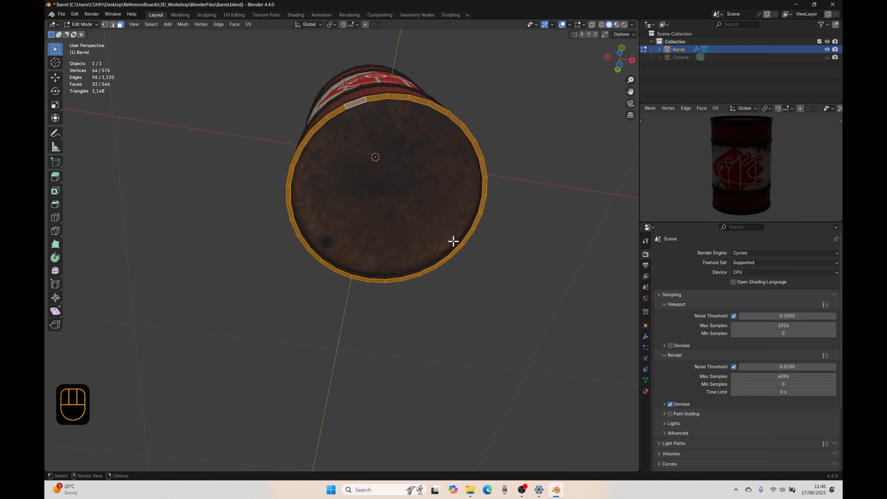
Snap the 3D cursor to the selected bottom rim faces and show the barrel in front view.
key("shift+s")
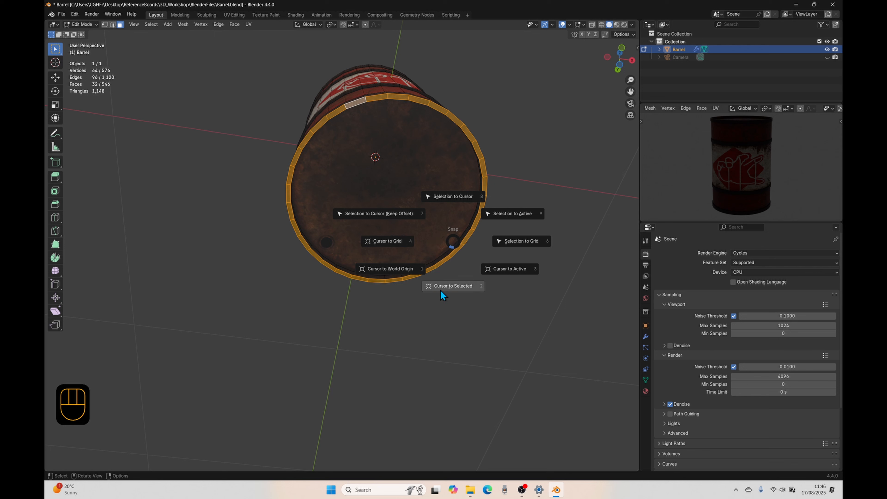
left_click(464, 294)
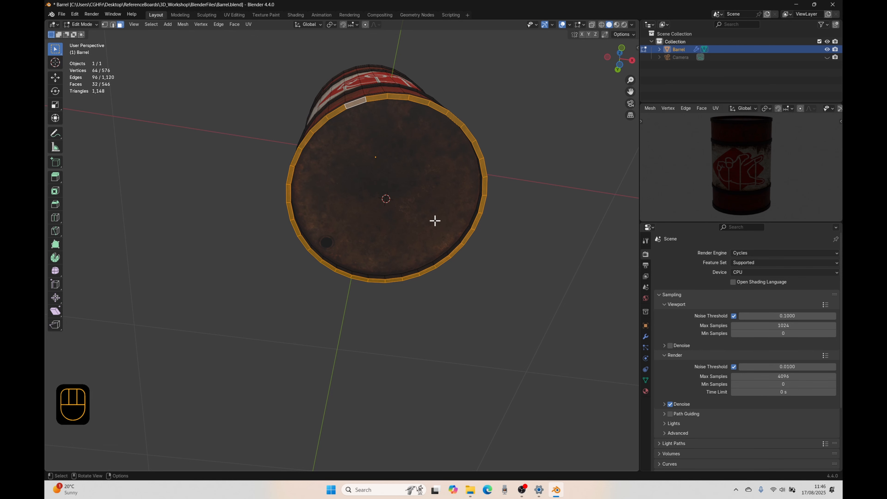
middle_click_drag(441, 165, 426, 221)
key("KP_1")
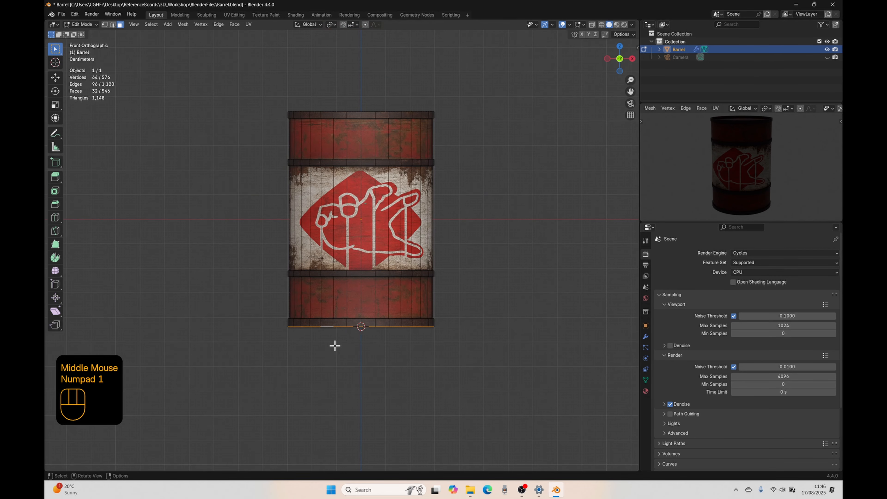
Return the barrel to Object Mode and set its origin to the 3D cursor at the bottom rim.
scroll(365, 327, "up", 2)
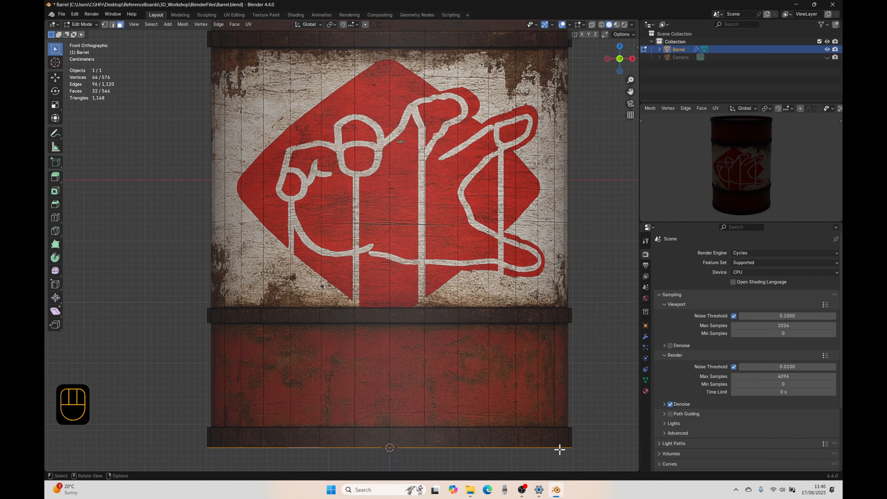
middle_click_drag(432, 451, 448, 338, "shift")
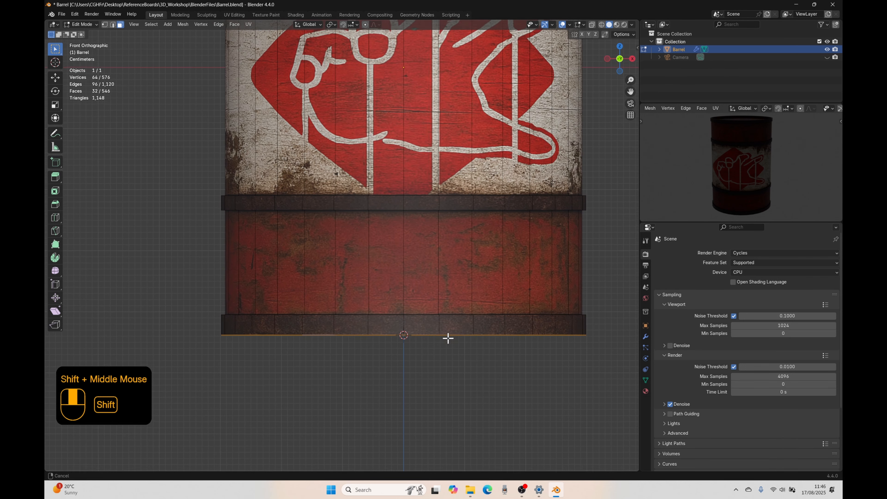
key("Tab")
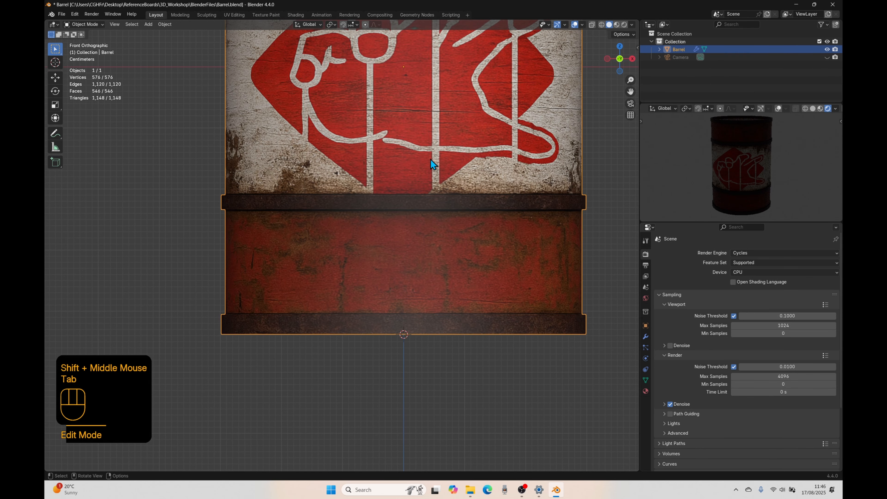
right_click(391, 146)
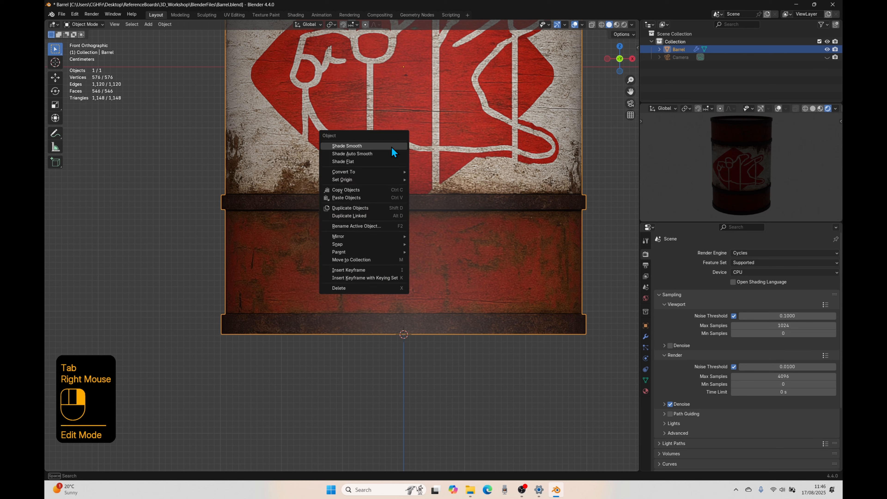
mouse_move(334, 179)
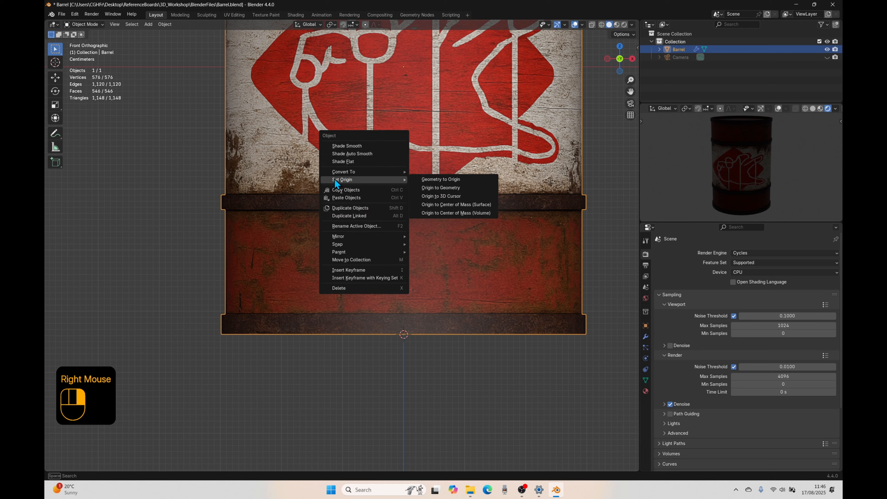
left_click(165, 24)
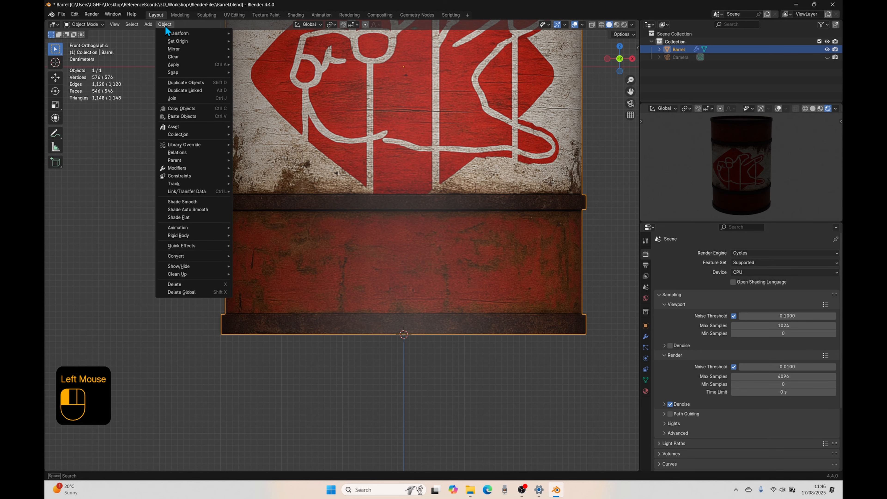
mouse_move(184, 42)
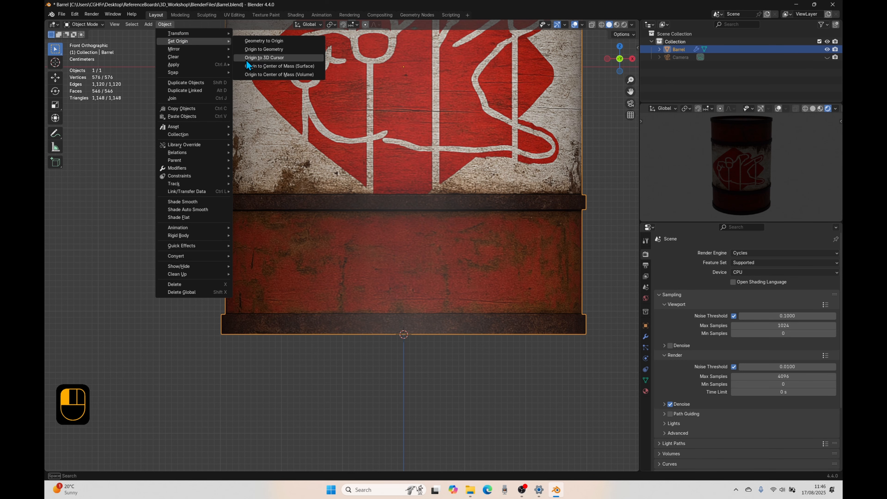
left_click(284, 58)
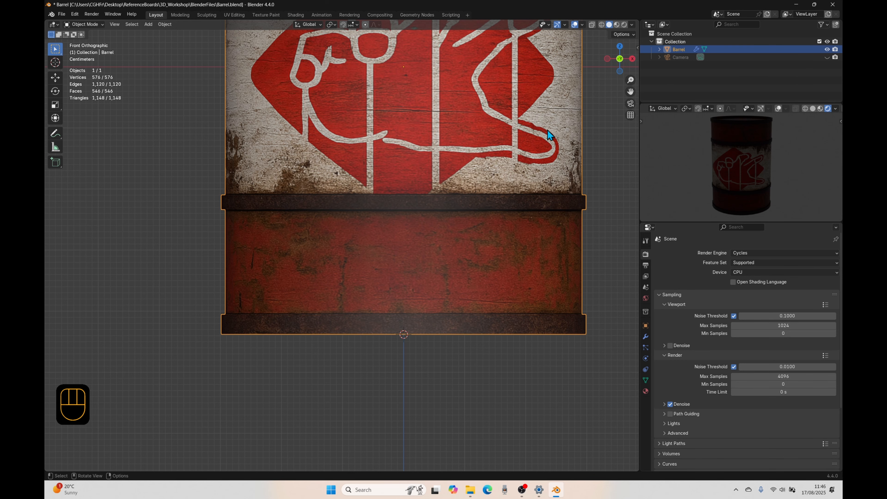
middle_click_drag(451, 106, 441, 158, "shift")
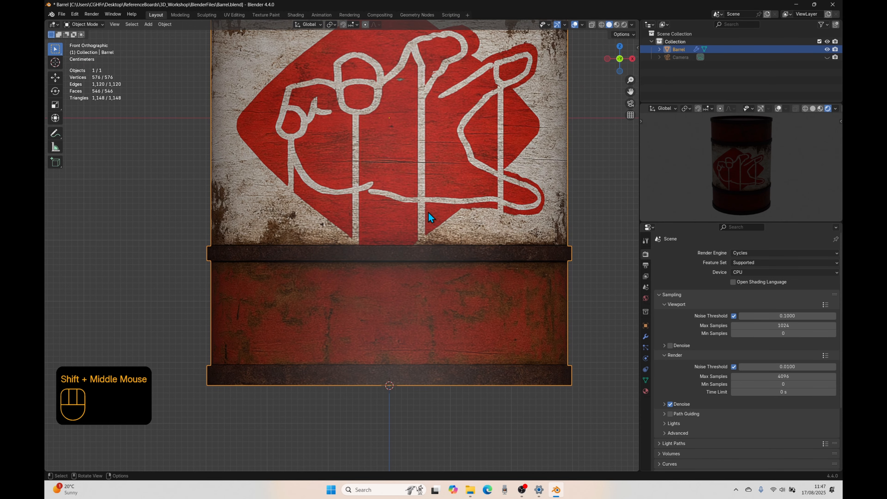
right_click(415, 175)
mouse_move(377, 196)
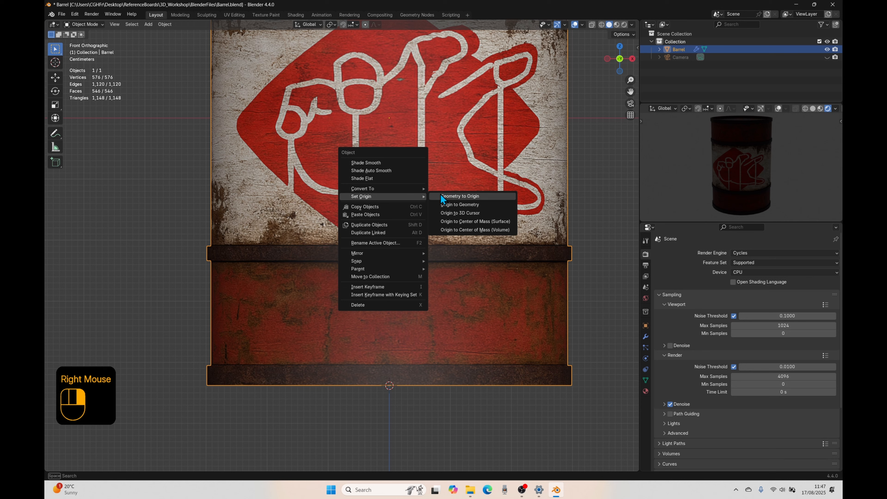
left_click(471, 214)
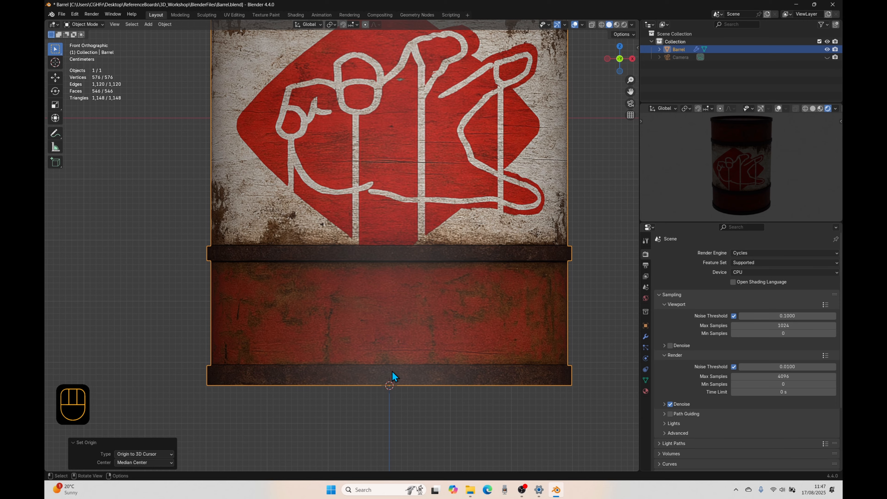
Show the barrel's transform properties beside the whole barrel in the main viewport.
scroll(390, 385, "down", 3)
scroll(431, 301, "down", 1, "shift")
middle_click_drag(430, 302, 435, 271, "shift")
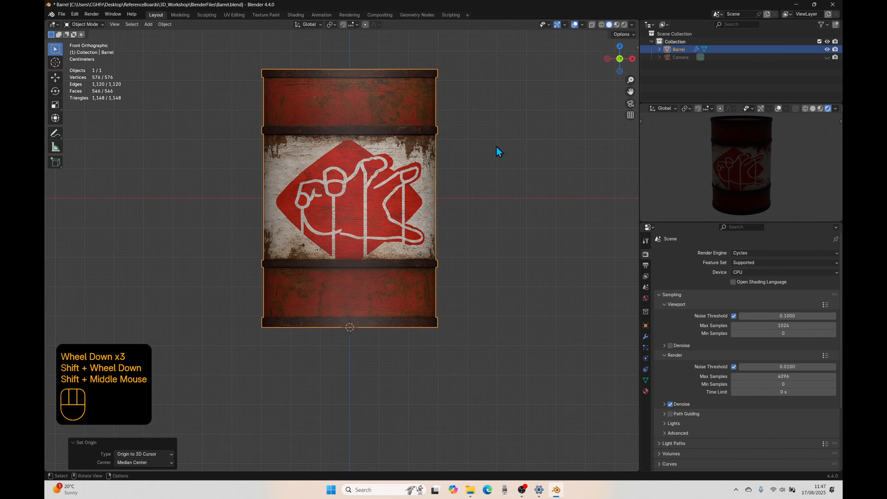
key("n")
left_click(635, 52)
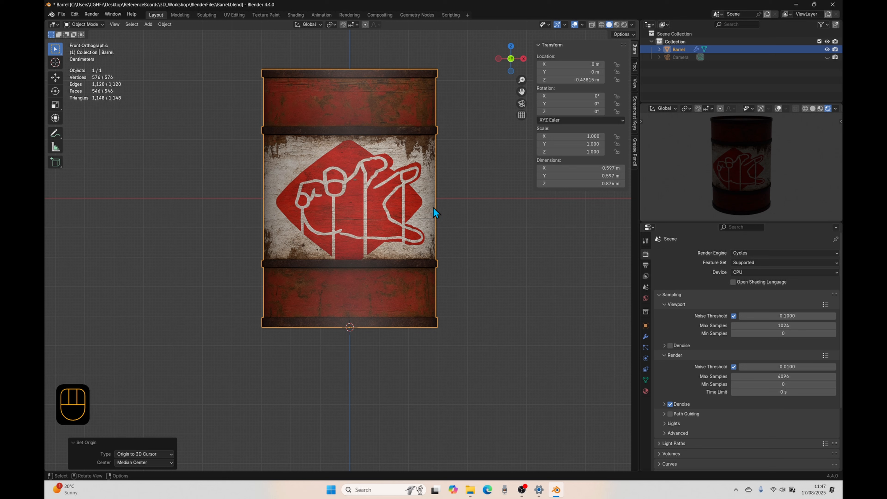
middle_click_drag(430, 230, 383, 265)
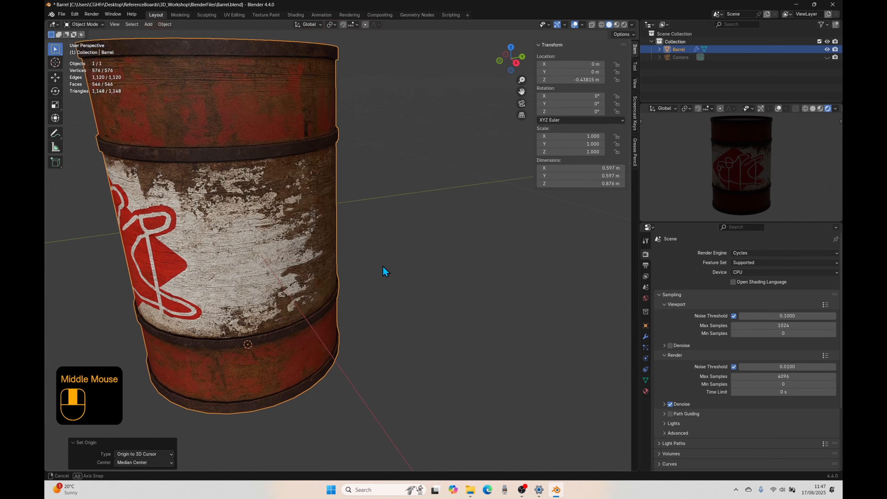
scroll(268, 301, "down", 3)
middle_click_drag(276, 318, 316, 284, "shift")
key("g")
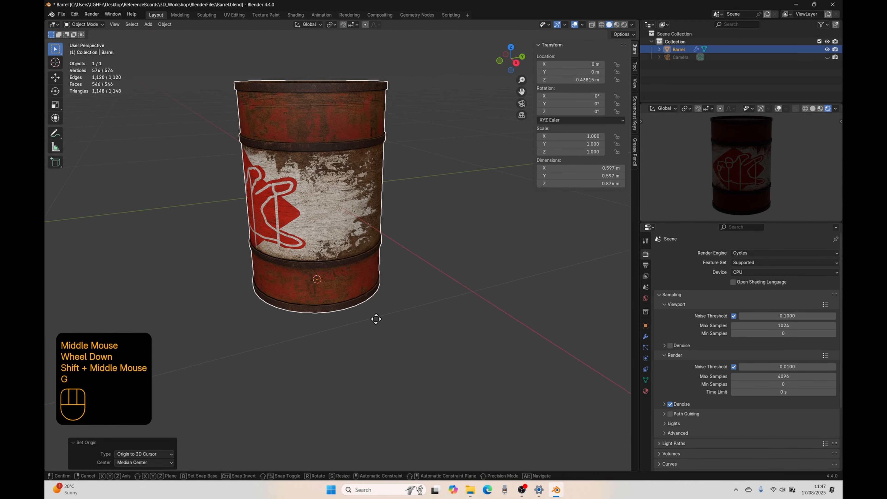
key("z")
right_click(376, 254)
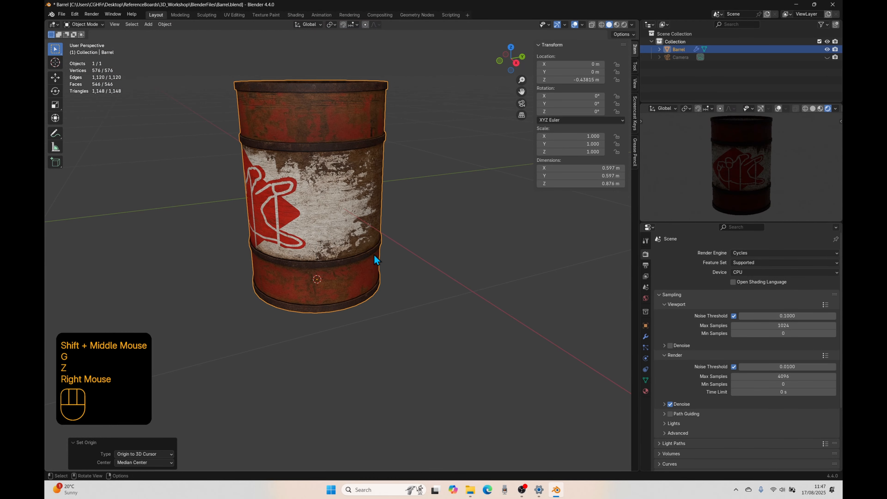
Set the barrel's Z location to 0 m so its base rests on the grid floor.
left_click(581, 79)
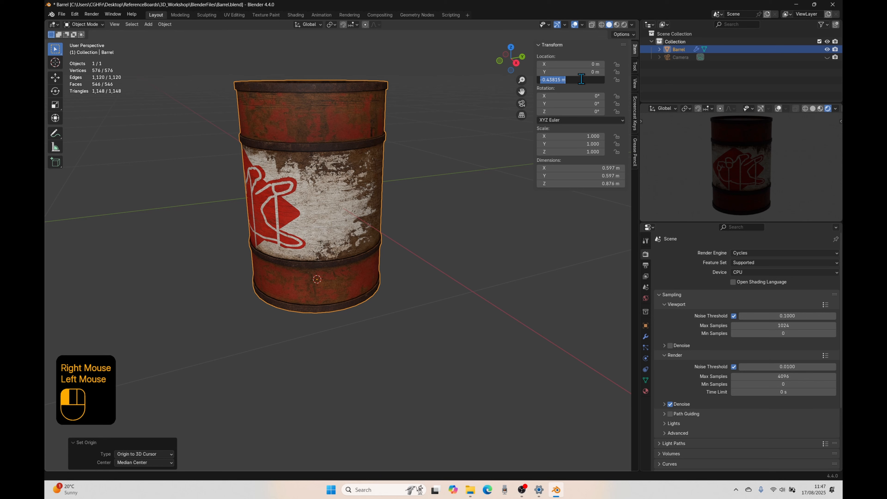
type("0")
key("Return")
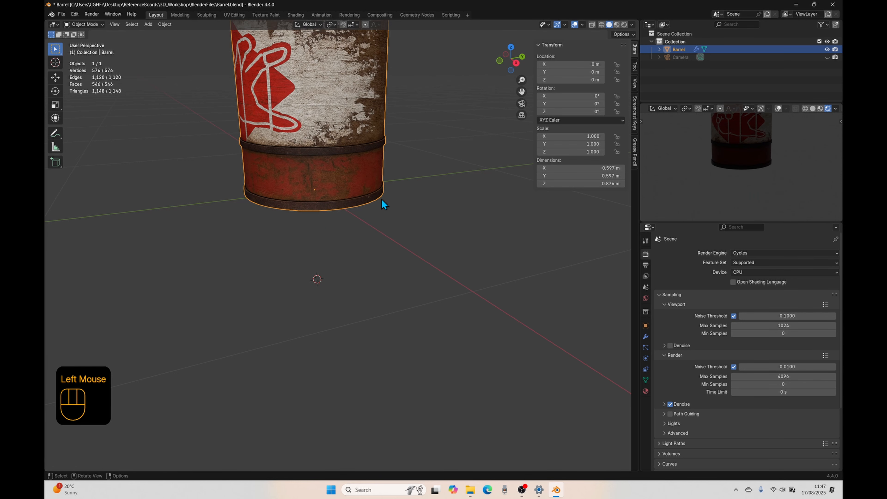
middle_click_drag(371, 204, 373, 252, "shift")
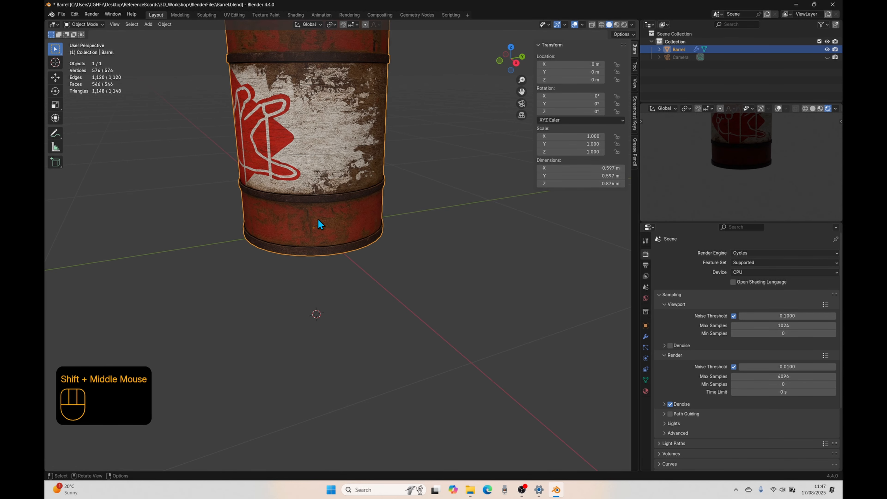
scroll(382, 243, "down", 3)
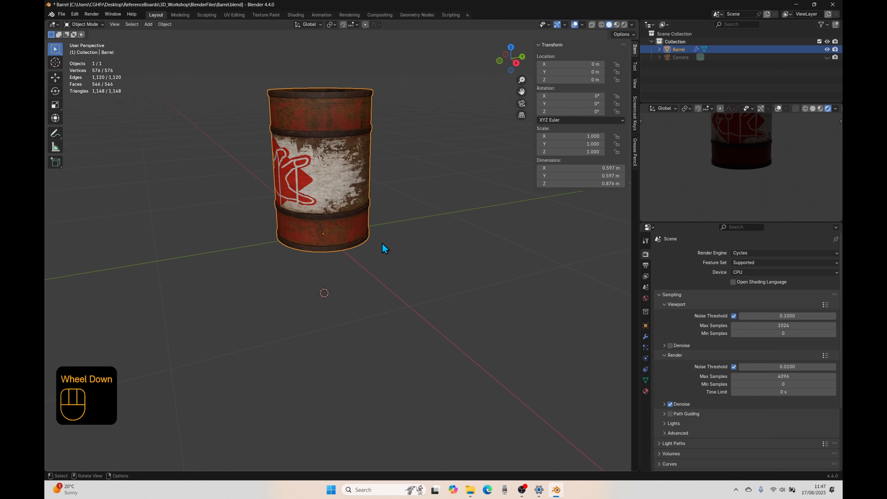
middle_click_drag(381, 243, 393, 258, "shift")
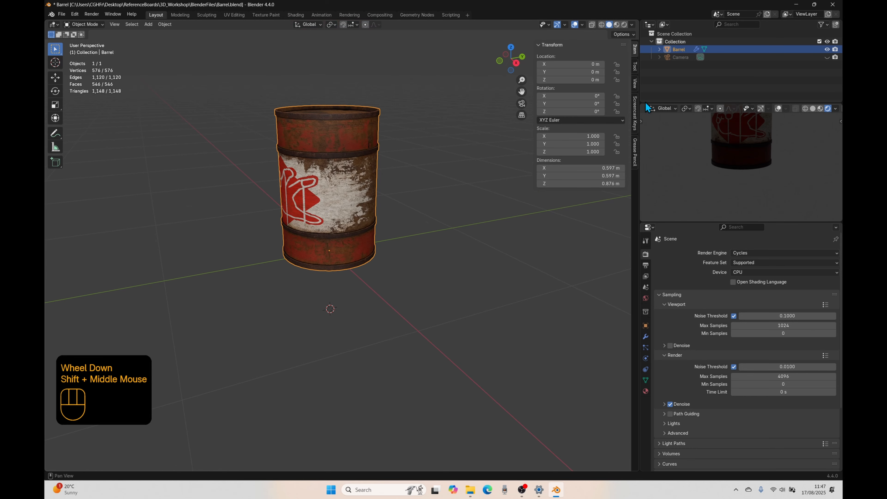
Unhide the camera, select it, and look through it in the main viewport.
left_click(827, 57)
scroll(311, 293, "down", 2)
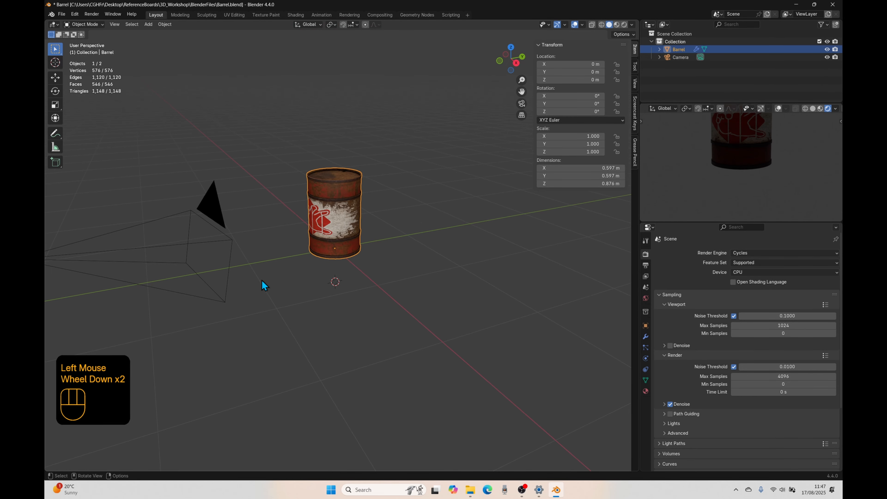
left_click(214, 218)
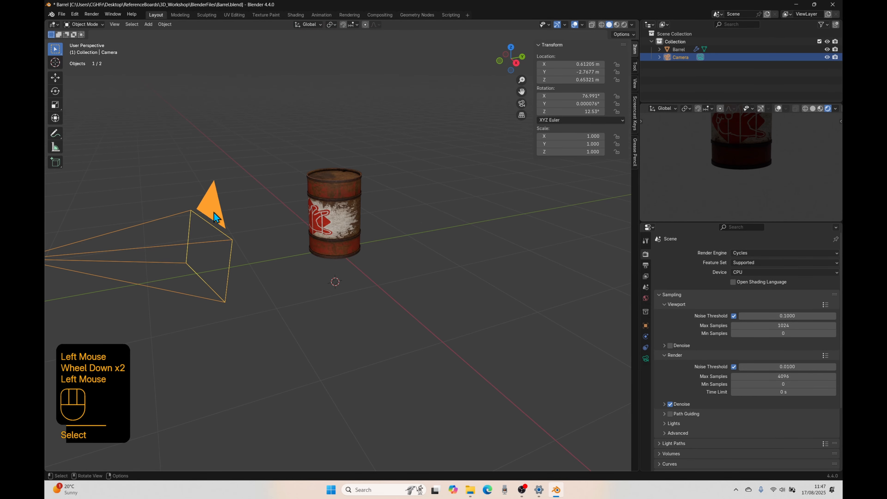
left_click(522, 104)
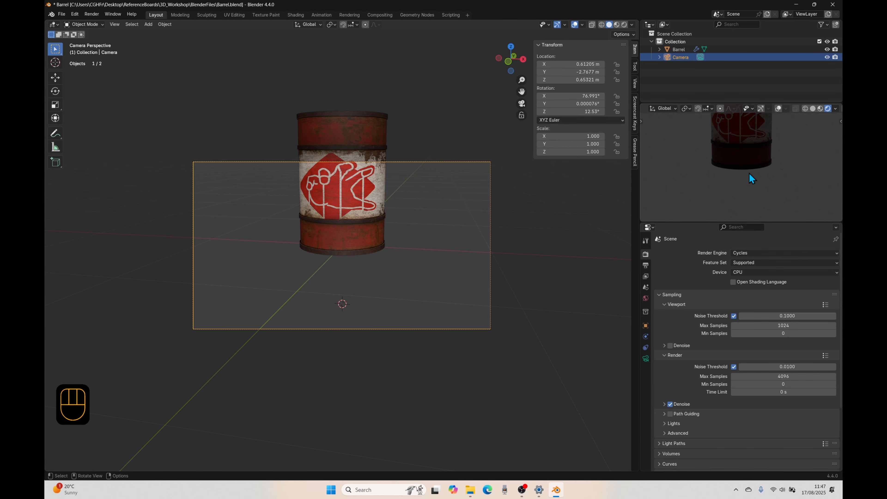
Reposition the camera with Walk Navigation, raising it to about 1.08 m and moving it closer so the whole barrel fits the frame.
key("q")
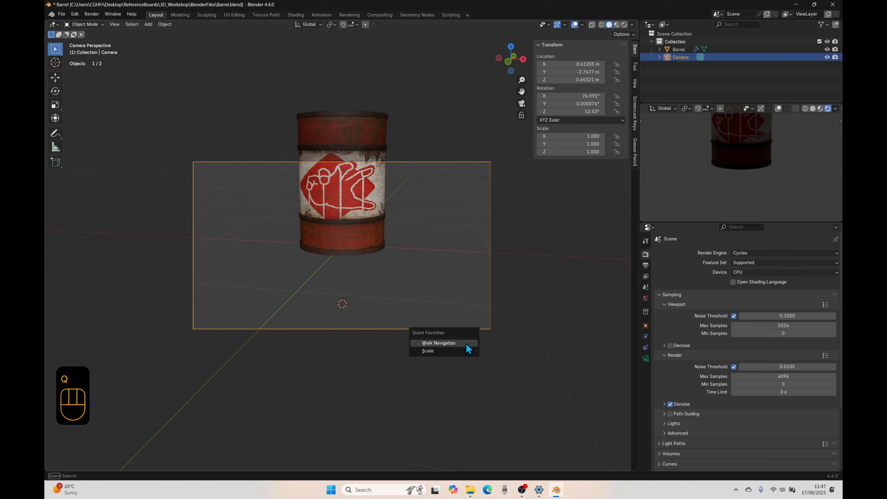
left_click(466, 343)
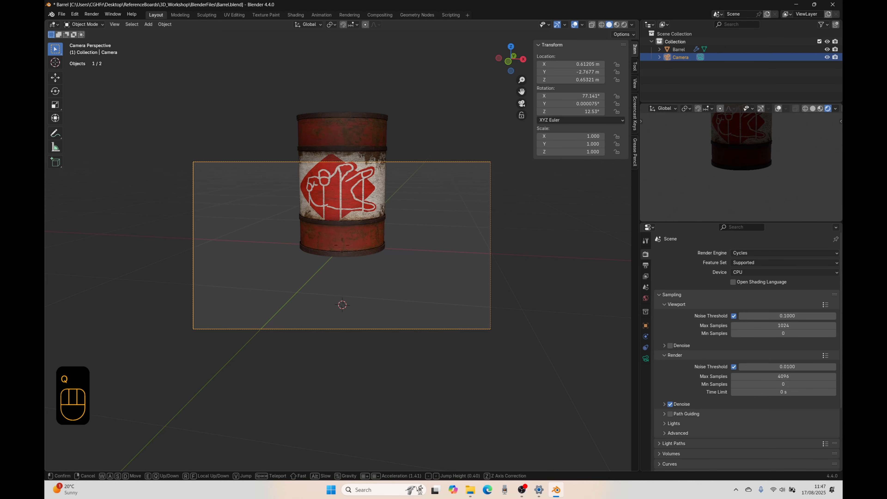
key("e")
key("e")
key("e")
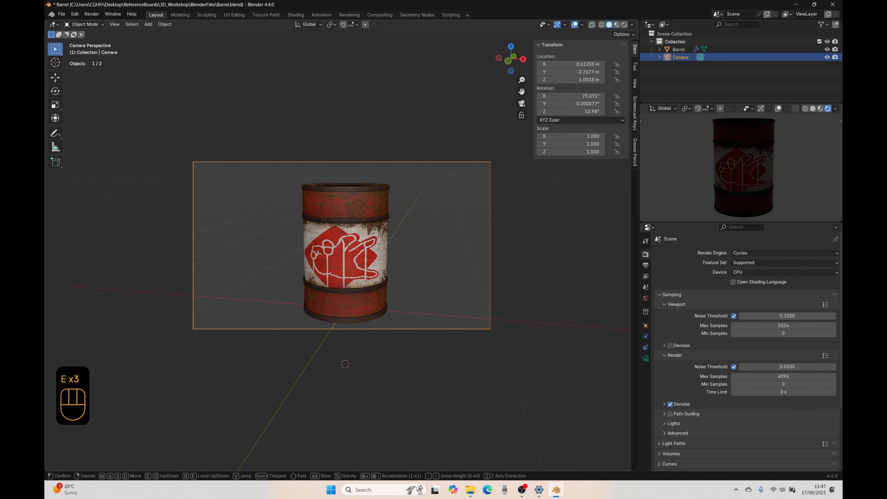
key("w")
key("w")
key("e")
left_click(588, 287)
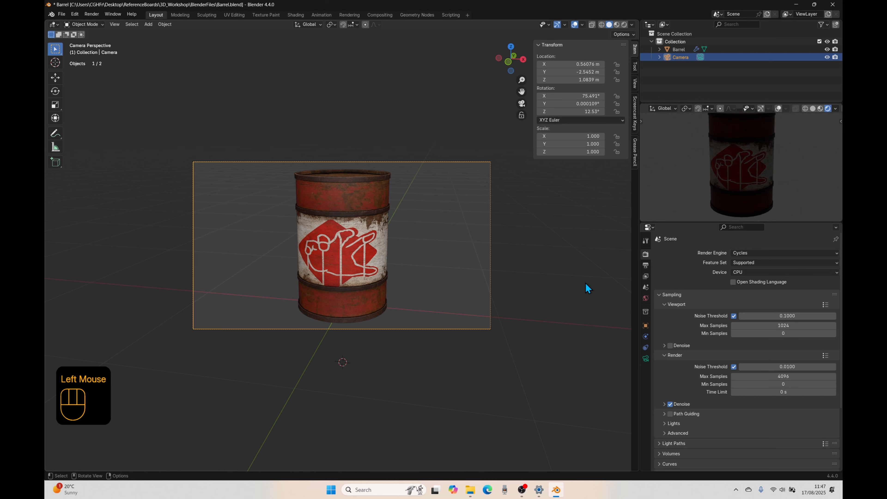
Fit the barrel in the small rendered camera viewport and make that viewport slightly taller.
middle_click_drag(770, 171, 768, 176, "shift")
scroll(771, 174, "down", 2)
scroll(771, 174, "up", 1)
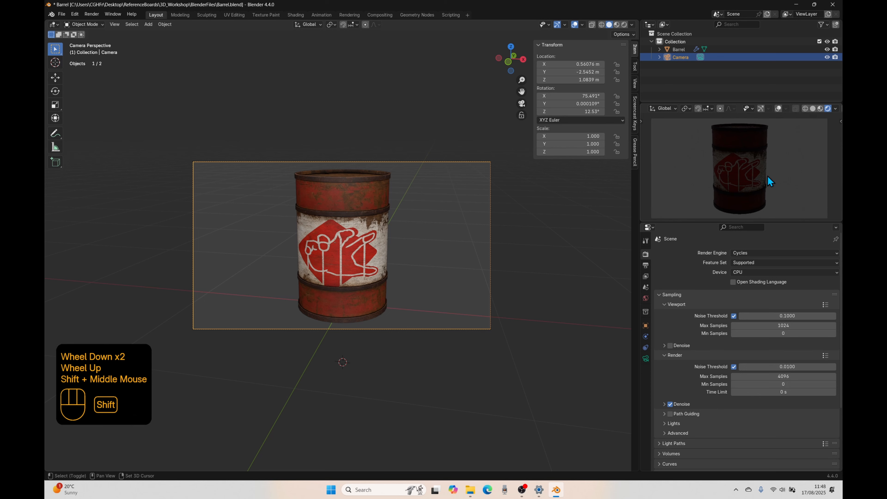
scroll(769, 176, "up", 1)
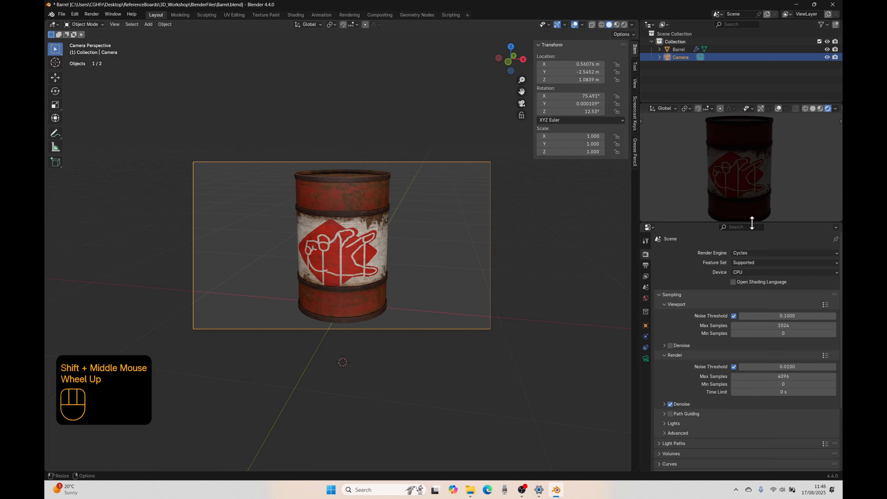
left_click_drag(734, 103, 733, 95)
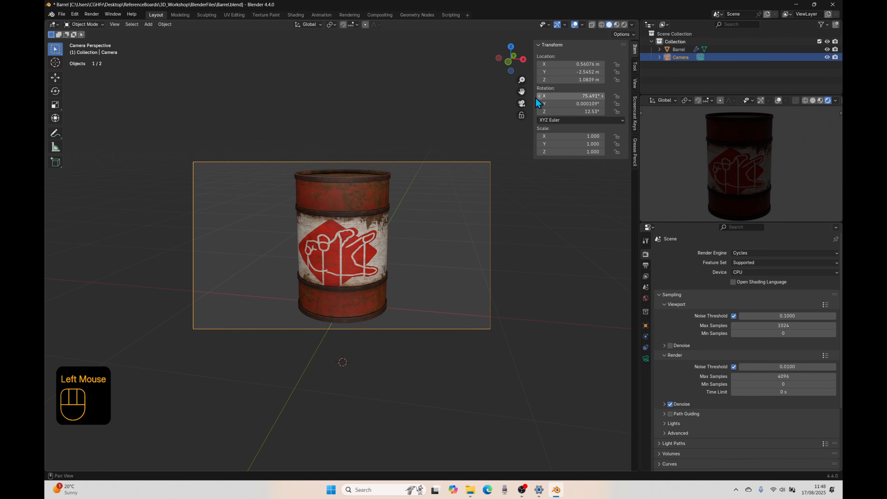
Leave the camera view in the main viewport, then select the camera and hide it.
left_click(522, 104)
left_click(226, 155)
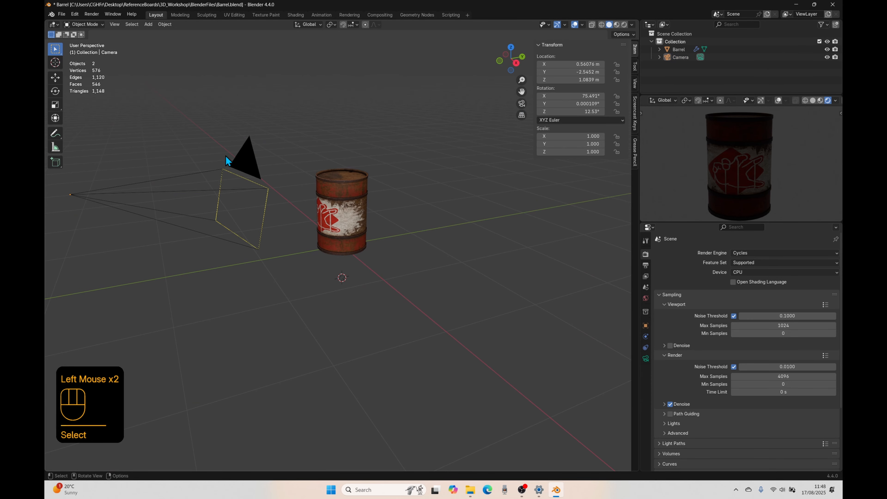
left_click(234, 159)
left_click(234, 159)
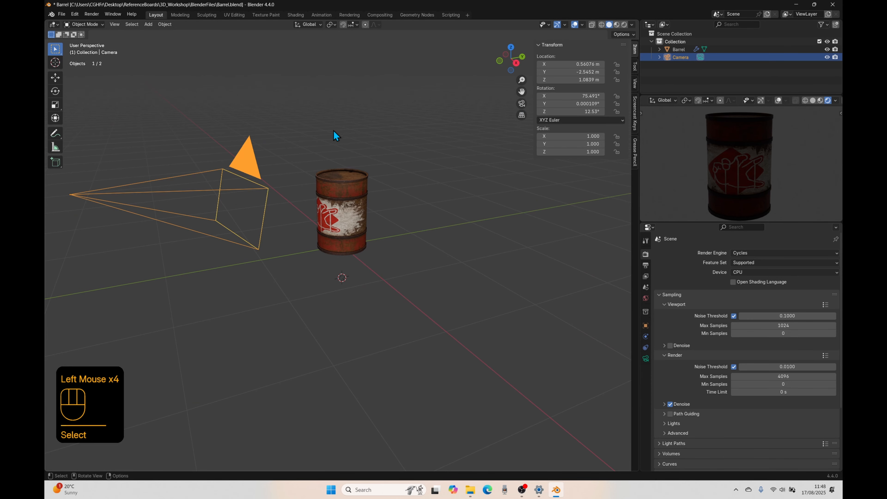
key("h")
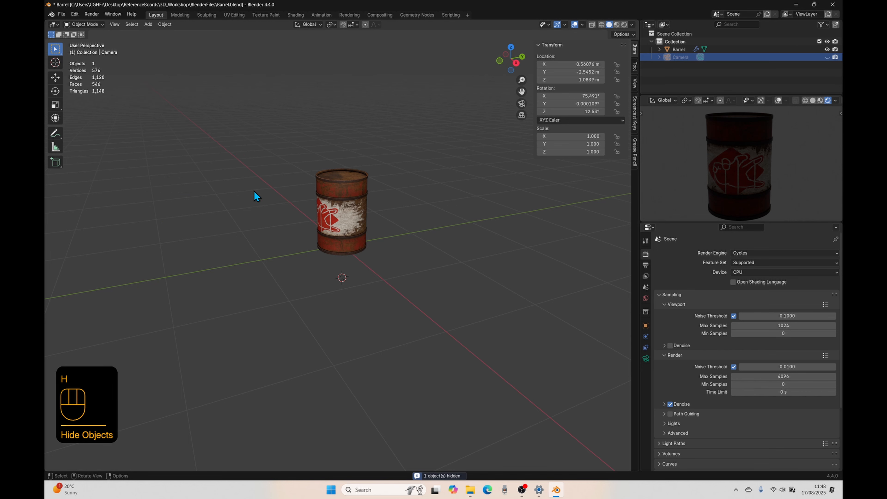
scroll(340, 286, "up", 2)
scroll(312, 299, "up", 2)
middle_click_drag(312, 298, 382, 303)
scroll(368, 286, "down", 1)
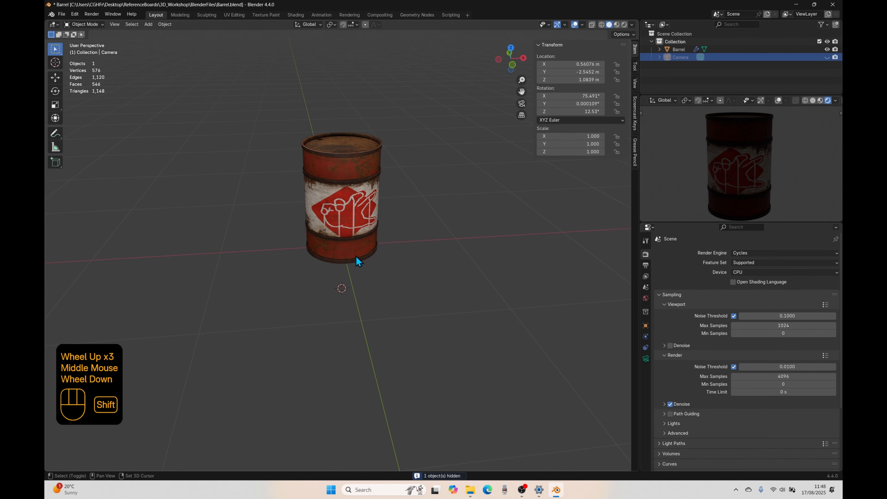
Snap the 3D cursor to the world origin.
middle_click_drag(356, 258, 257, 267, "shift")
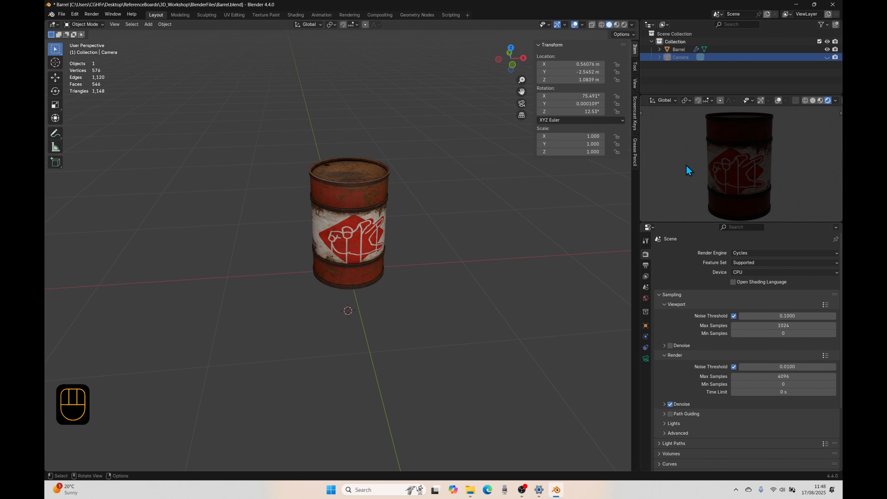
scroll(396, 323, "up", 2)
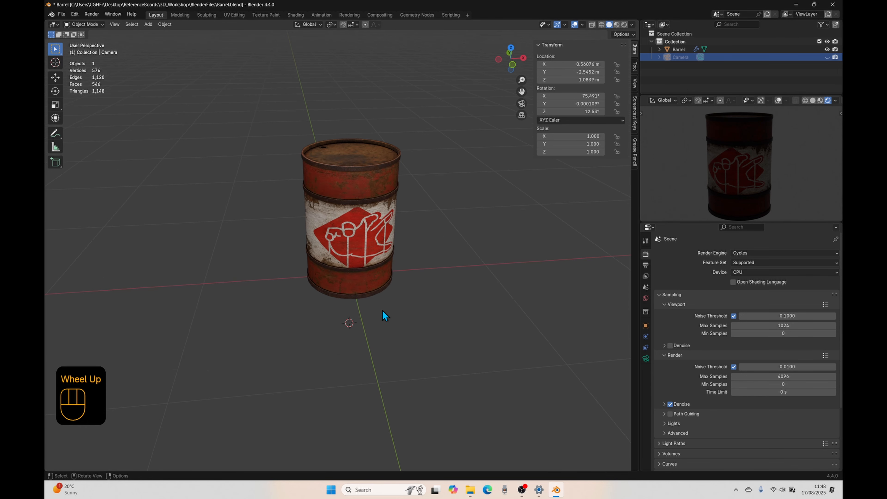
scroll(376, 308, "up", 1)
middle_click_drag(376, 308, 372, 321)
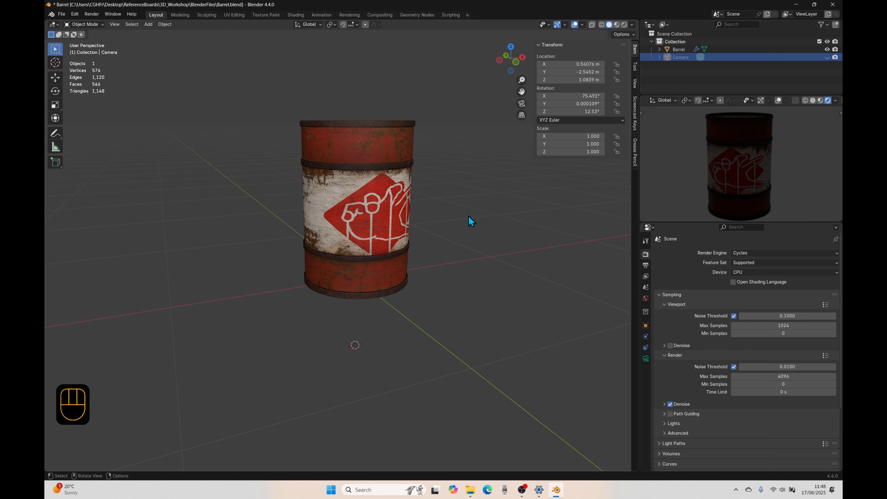
key("shift+s")
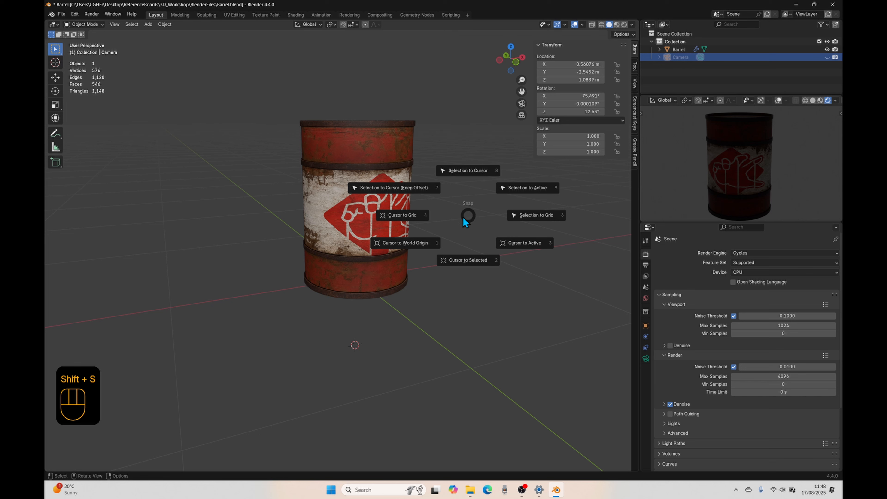
left_click(407, 244)
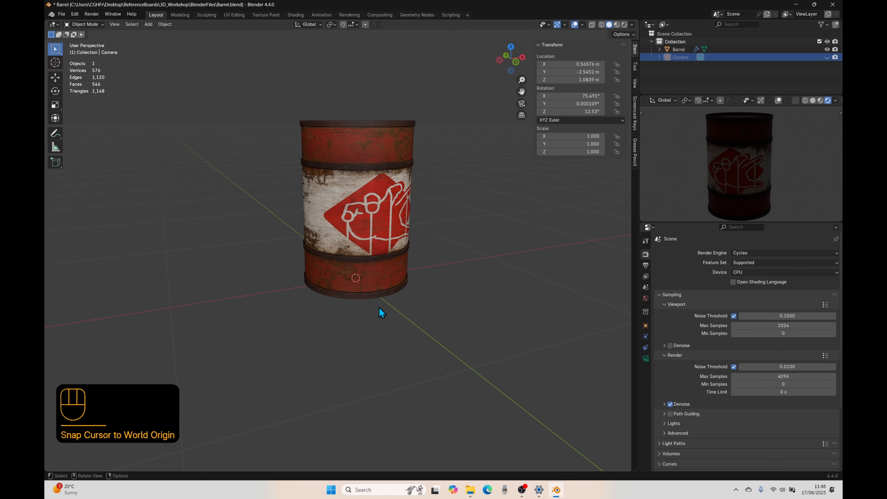
Try adding a mesh circle with the 3D cursor placed away from the barrel, and undo the addition.
left_click(148, 24)
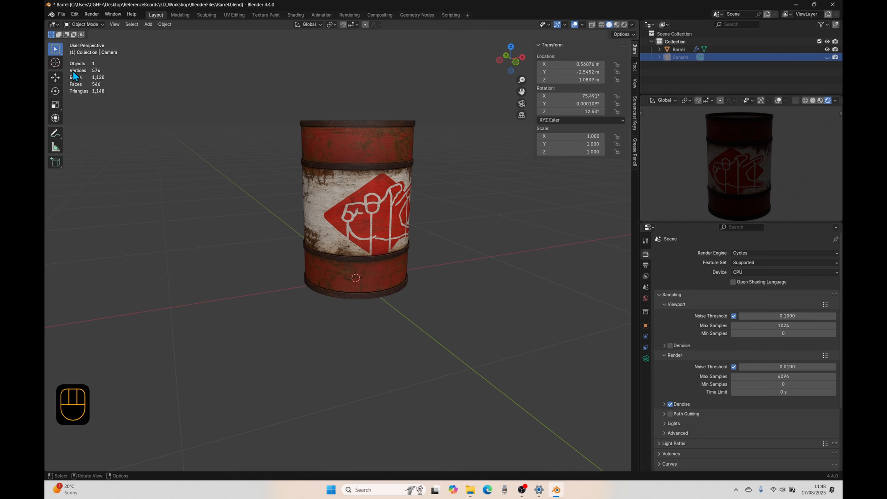
left_click(54, 62)
left_click(164, 165)
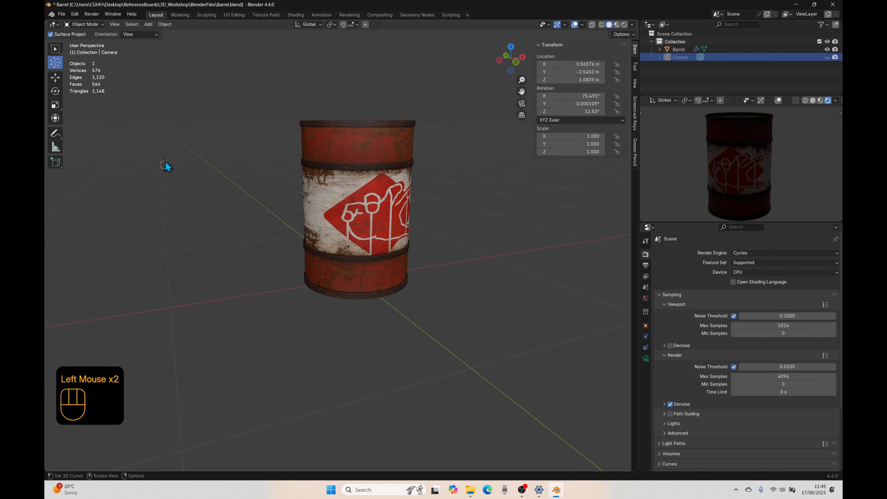
mouse_move(178, 233)
middle_mouse_down()
mouse_move(223, 239)
mouse_move(169, 211)
mouse_move(192, 230)
middle_mouse_up()
left_click(162, 24)
mouse_move(156, 33)
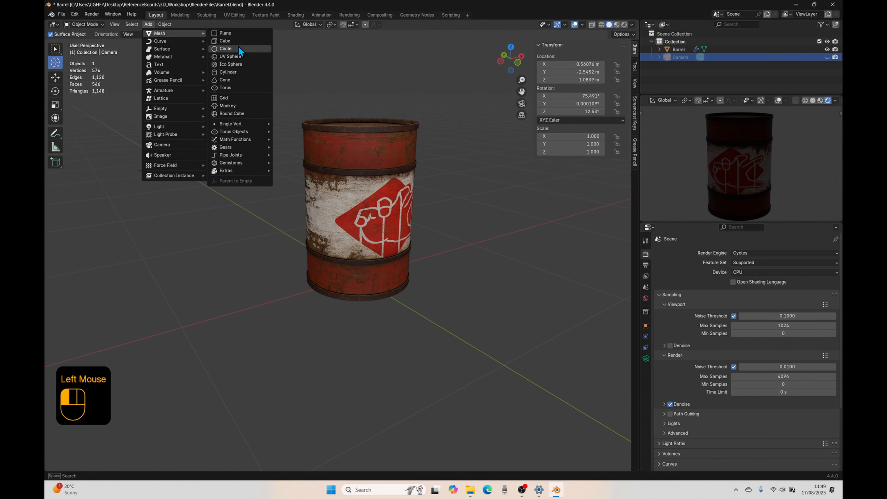
left_click(239, 48)
scroll(182, 228, "down", 2)
middle_click_drag(182, 228, 309, 262)
key("ctrl+z")
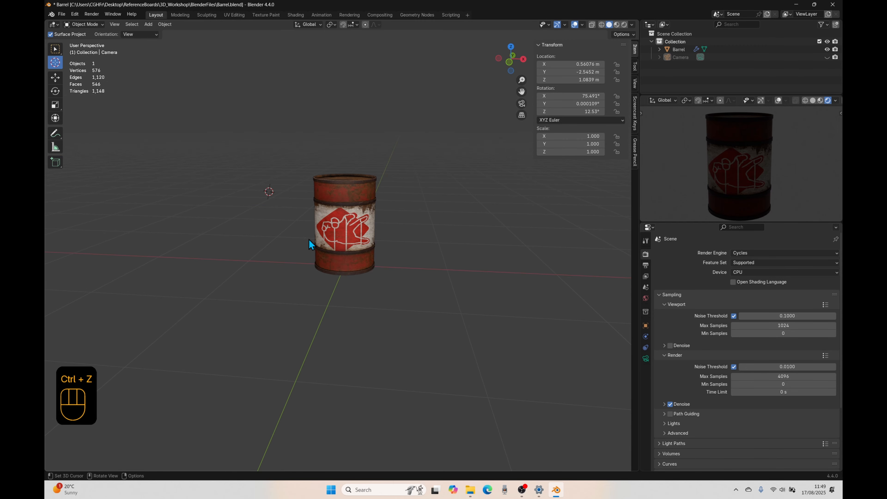
Return the 3D cursor to the world origin and add a mesh circle there around the barrel's base.
key("shift+s")
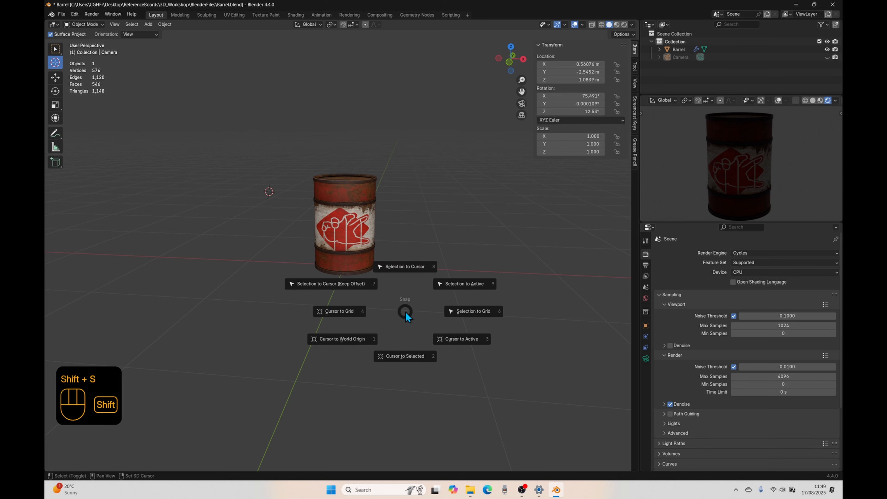
left_click(359, 340)
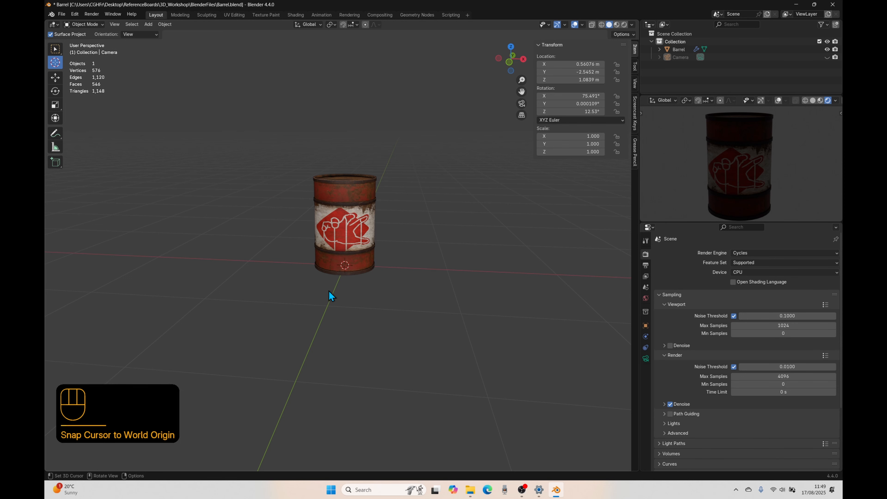
key("shift+a")
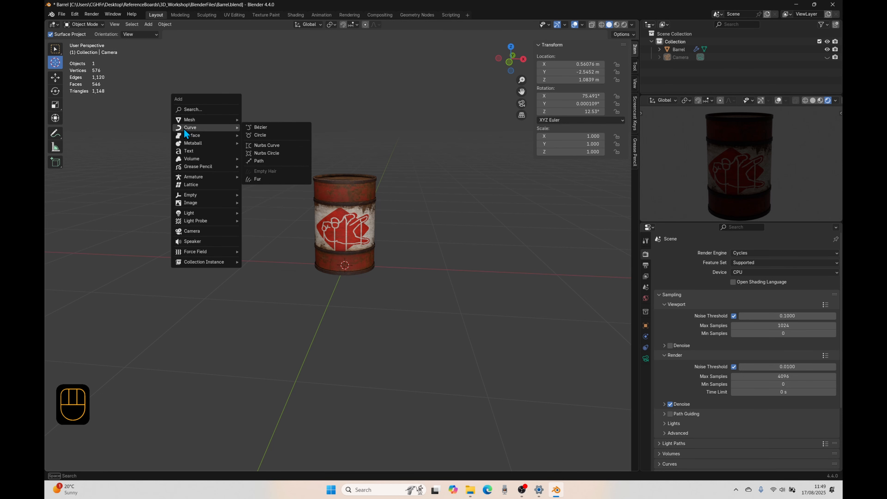
mouse_move(186, 121)
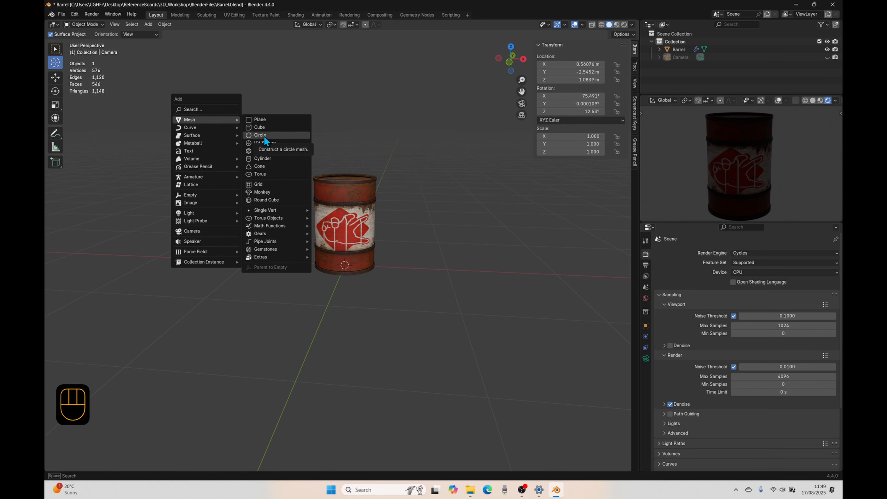
left_click(264, 136)
middle_click_drag(336, 378, 380, 357)
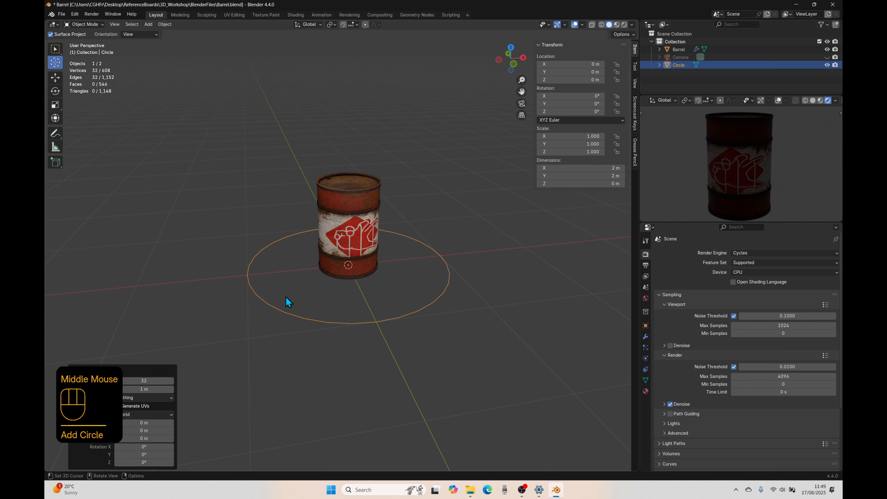
Fill the circle with a face in Edit Mode and scale it up by about 1.53 to form a floor disc.
scroll(398, 350, "up", 2)
key("Tab")
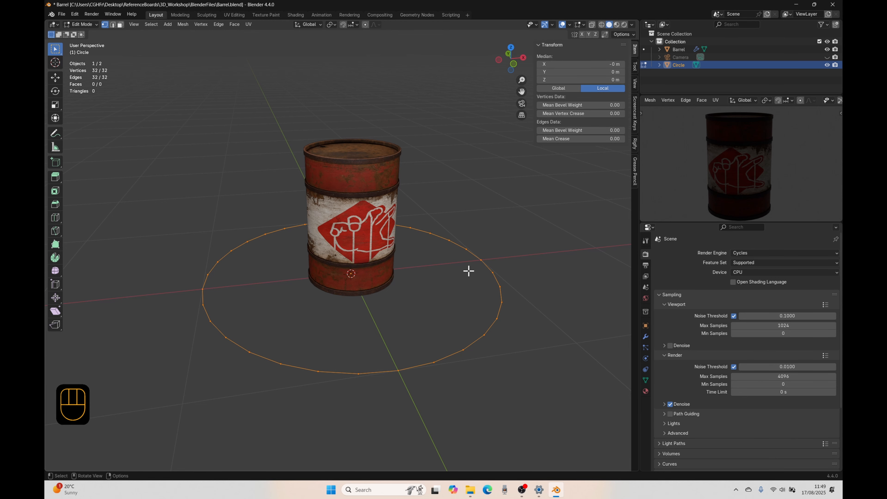
key("f")
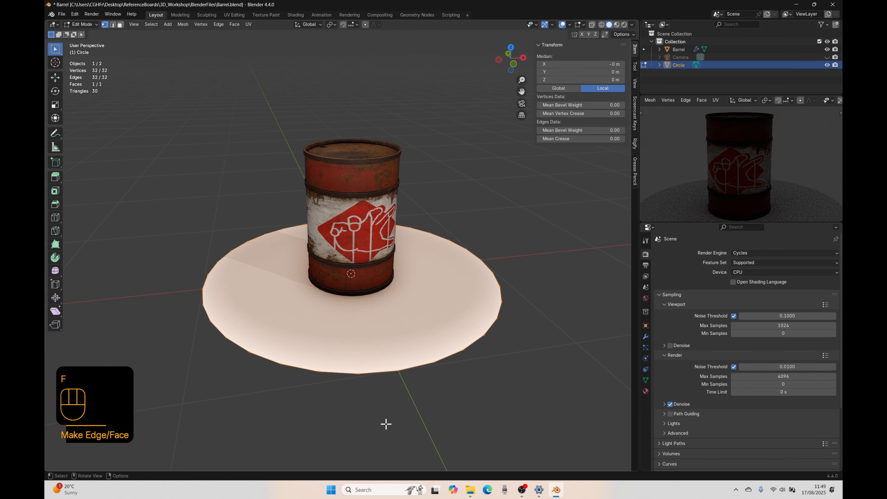
middle_click_drag(474, 382, 459, 372, "shift")
key("s")
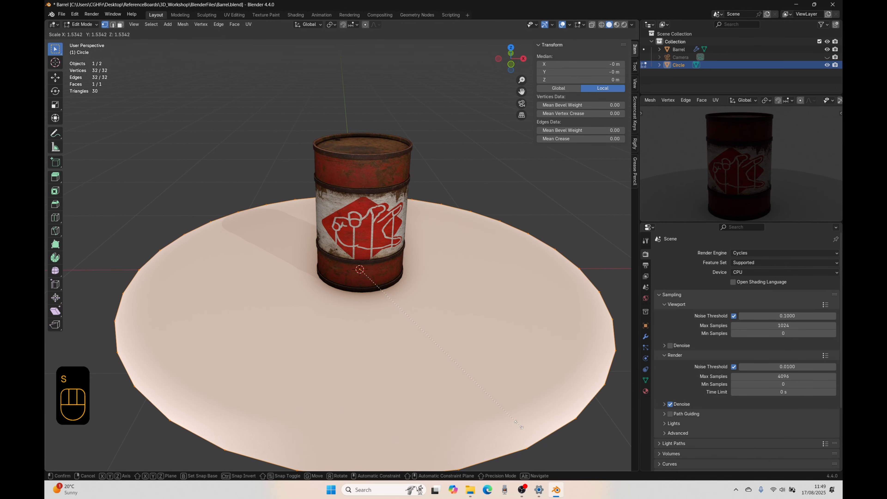
left_click(518, 422)
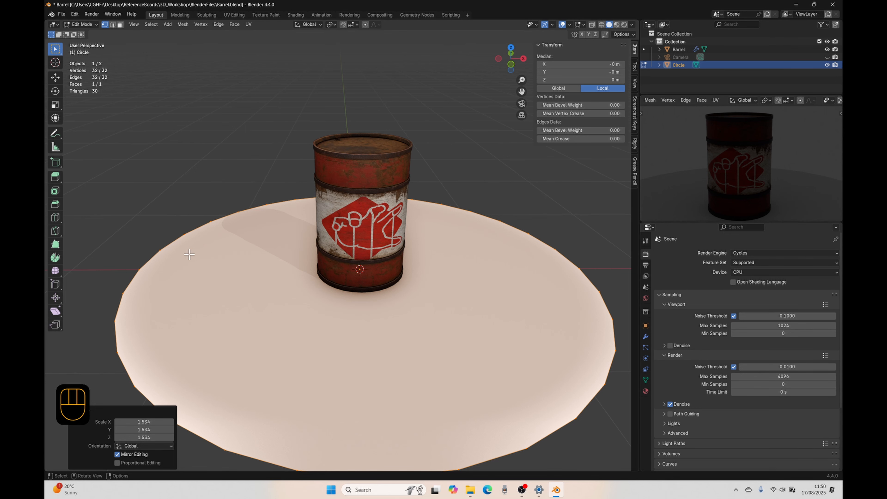
Switch to edge selection and change the viewport's studio light to a darker preset so selected edges on the disc stand out.
key("2")
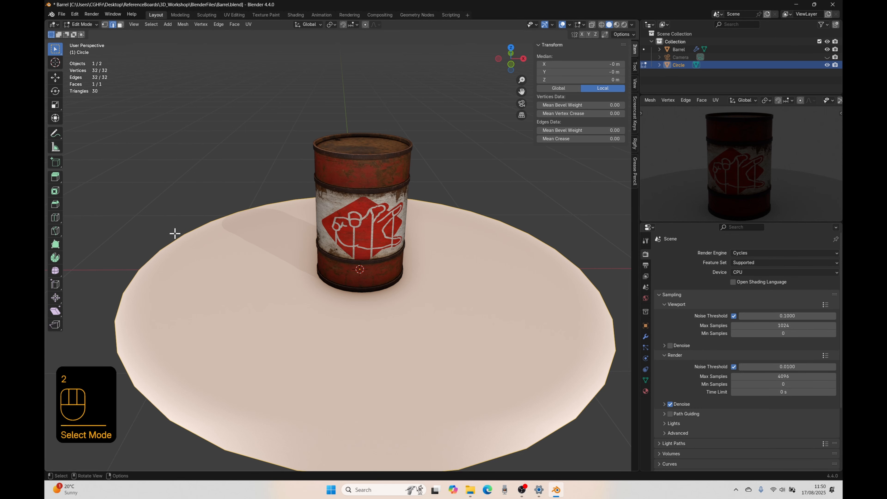
left_click(164, 260)
middle_click_drag(164, 261, 242, 279)
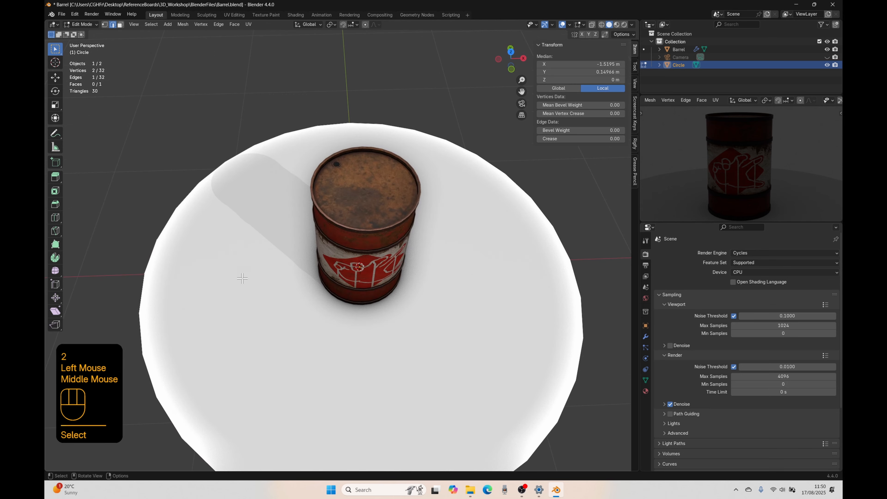
left_click(159, 223)
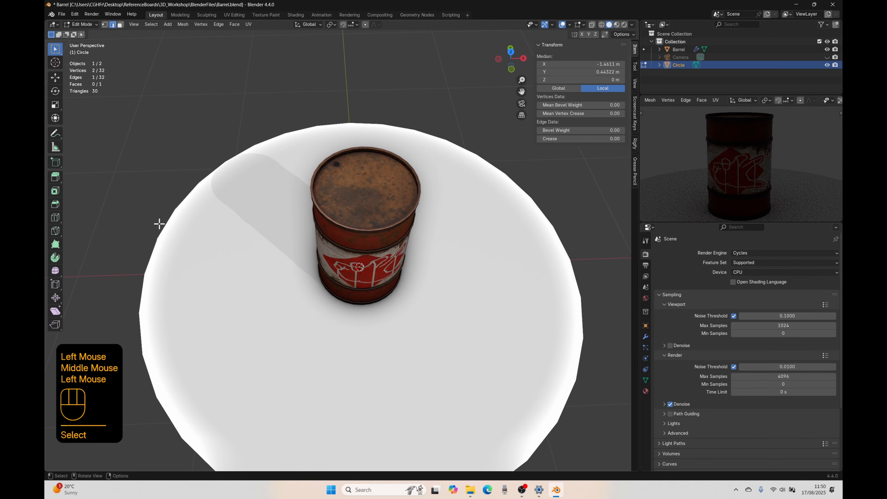
left_click(632, 25)
left_click(623, 84)
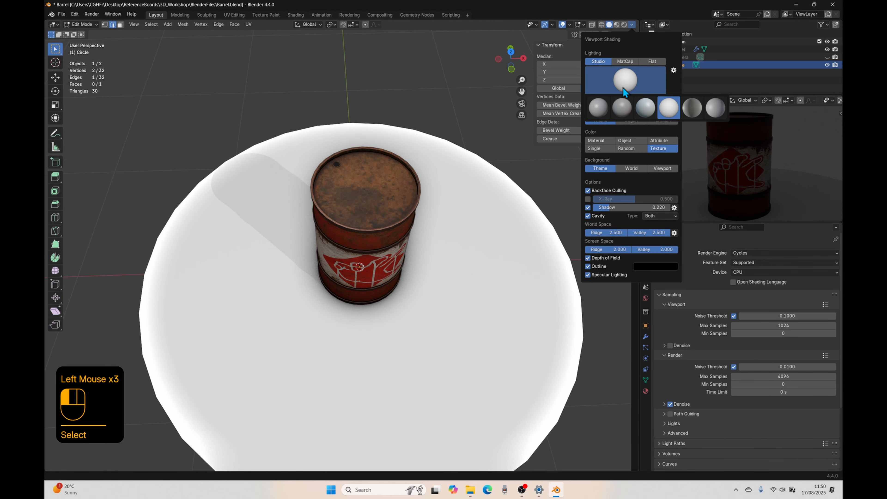
left_click(698, 107)
Select the 14 boundary edges along the disc's rear half behind the barrel as a shortest path.
double_click(150, 265)
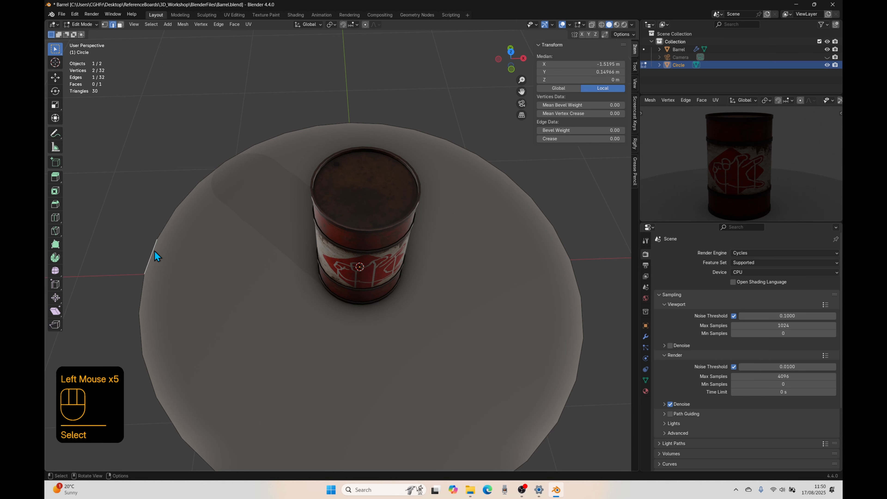
left_click(169, 220)
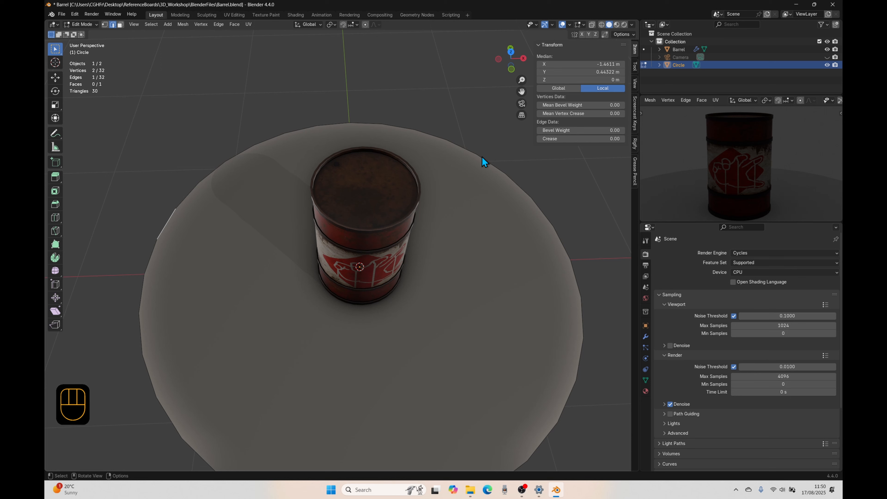
left_click(550, 213, "ctrl")
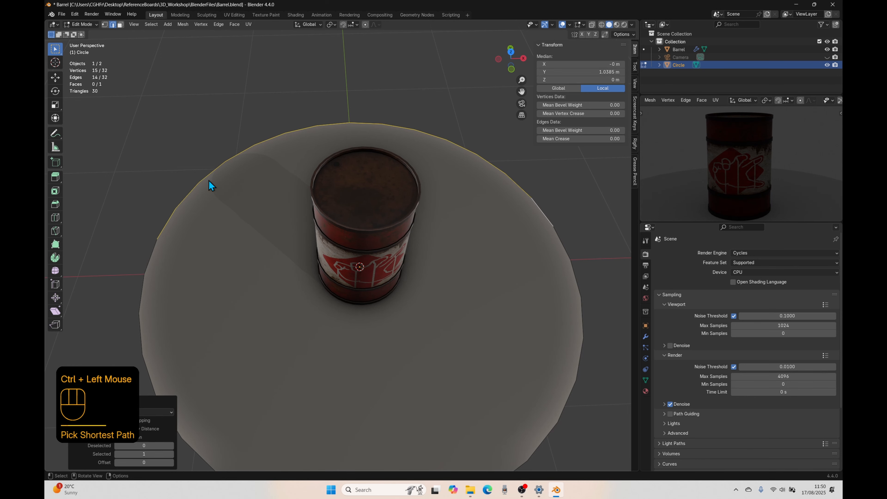
Extrude the selected rear edges straight up along Z by about 1.86 m to form a curved backdrop wall.
middle_click_drag(513, 377, 472, 339)
scroll(374, 269, "down", 3)
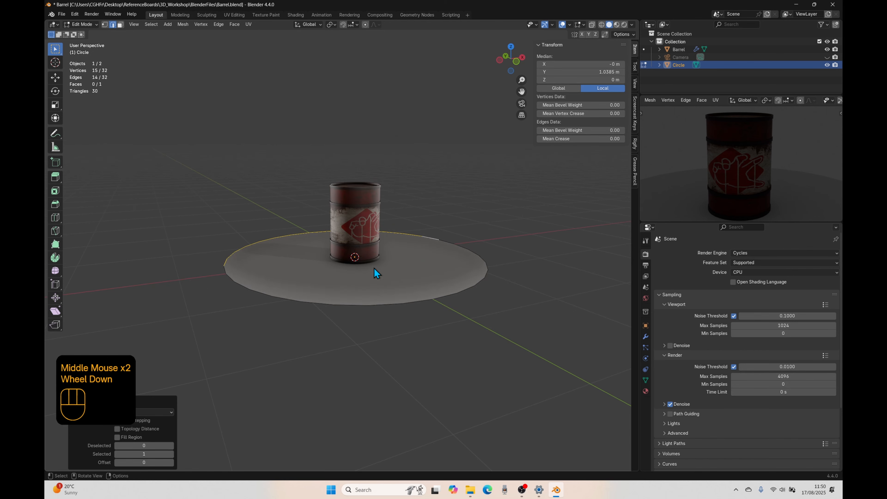
key("e")
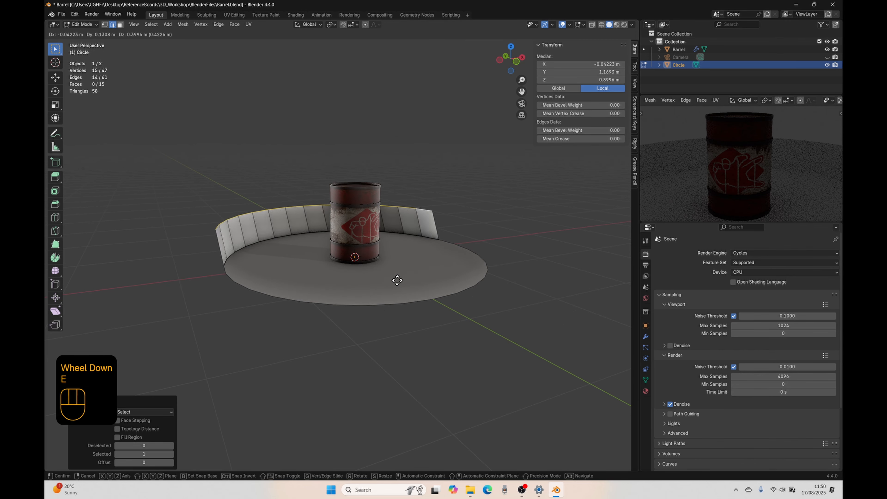
key("z")
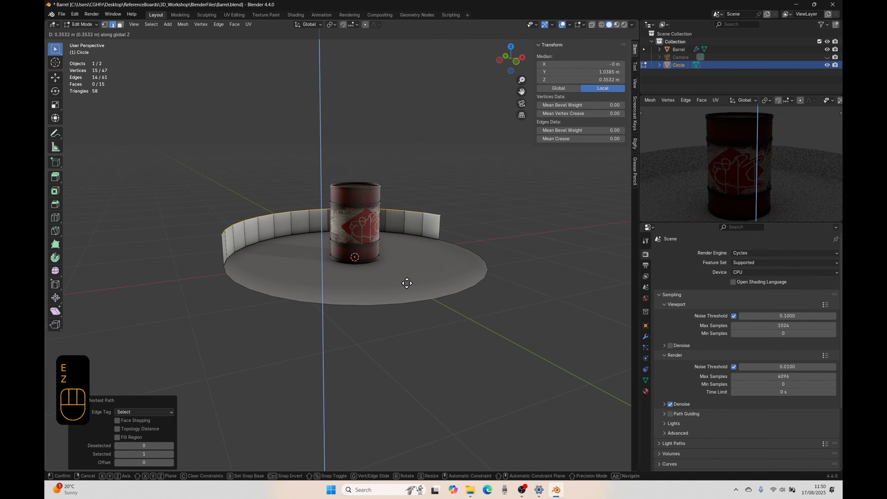
left_click(390, 174)
middle_click_drag(373, 292, 332, 317)
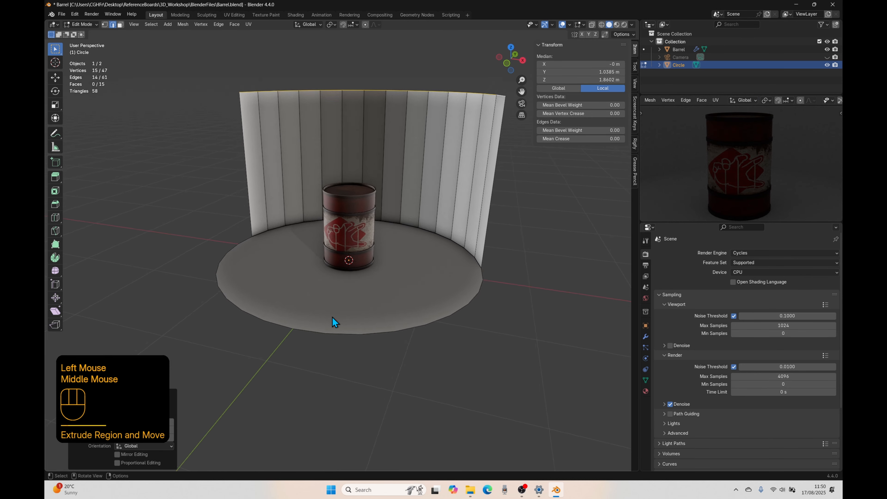
Return to Object Mode and apply Shade Smooth to the backdrop.
right_click(299, 107)
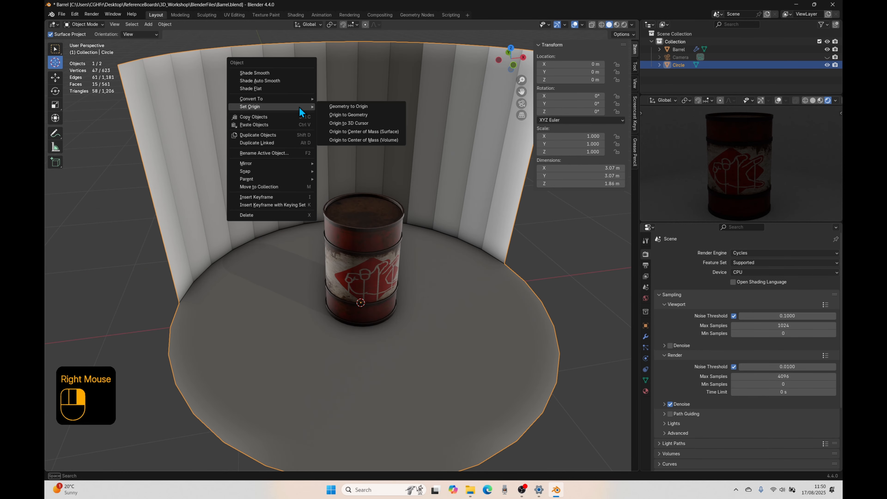
left_click(277, 73)
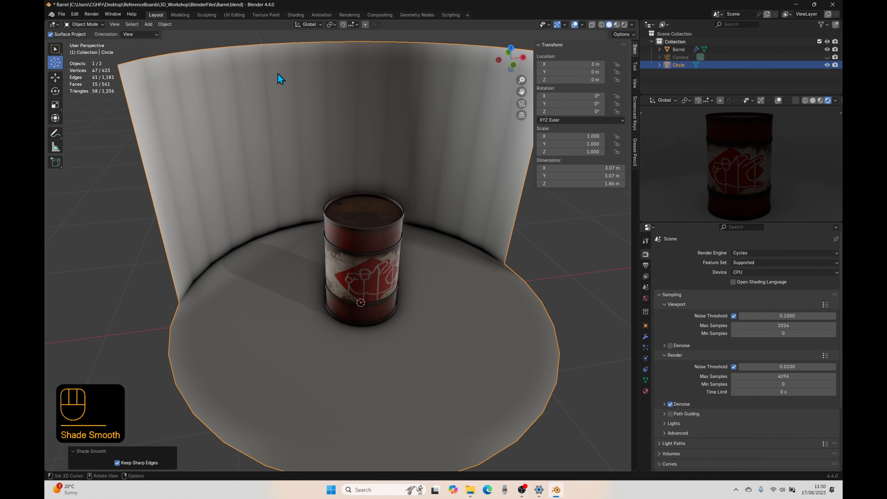
middle_click_drag(269, 289, 265, 208)
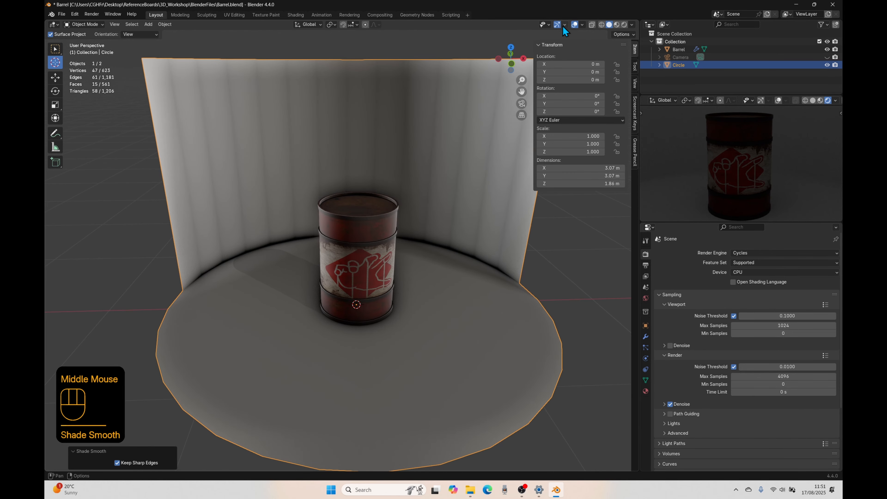
Lower the screen-space cavity valley strength in the main viewport's shading settings.
left_click(632, 25)
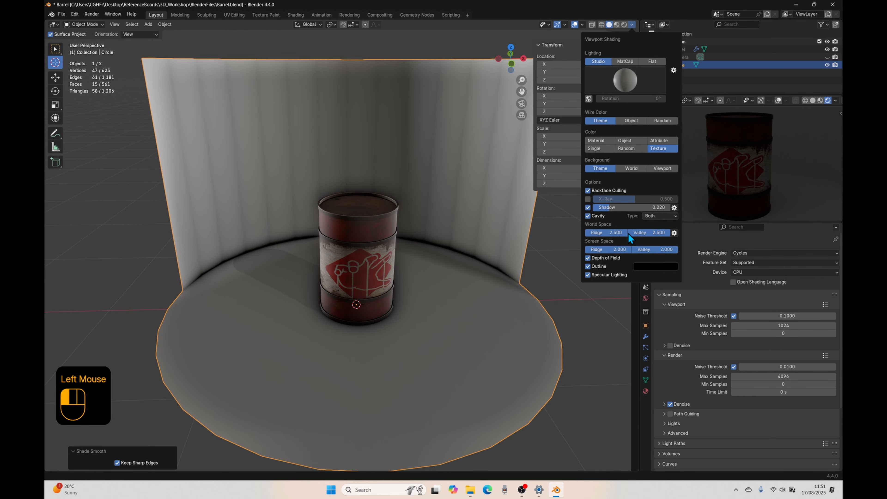
mouse_move(663, 249)
left_mouse_down()
mouse_move(604, 249)
mouse_move(614, 232)
mouse_move(645, 233)
mouse_move(634, 232)
mouse_move(632, 249)
left_mouse_up()
mouse_move(631, 249)
middle_mouse_down()
mouse_move(545, 303)
mouse_move(243, 309)
middle_mouse_up()
Close the viewport shading settings and snap the stray 3D cursor back to the world origin.
left_click(561, 277)
middle_click_drag(561, 277, 539, 272)
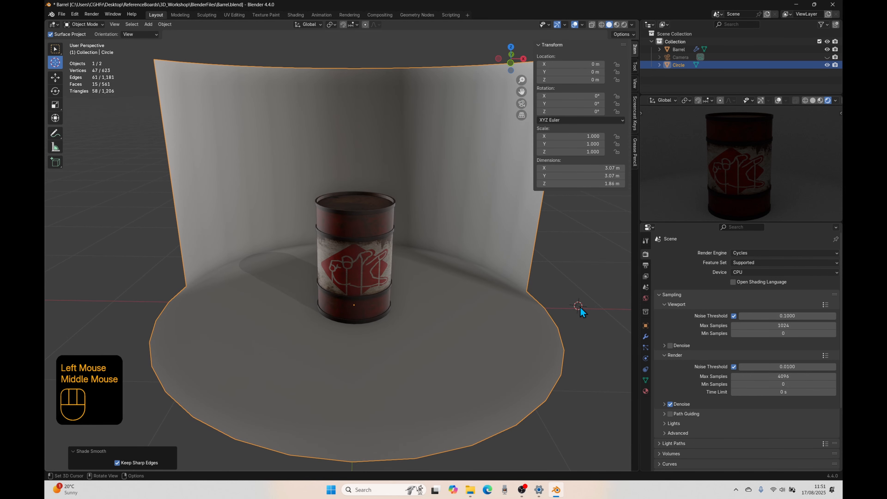
key("shift+s")
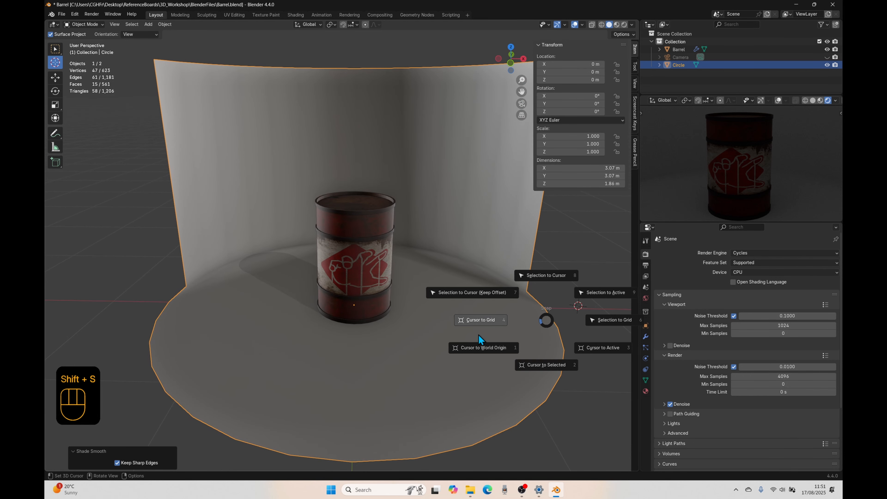
left_click(475, 346)
key("shift+s")
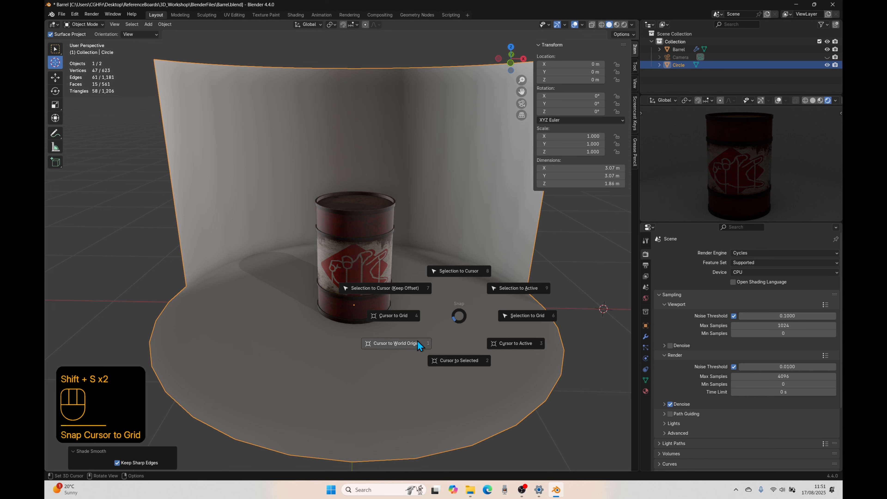
left_click(404, 346)
Hide the sidebar and the toolbar in the main viewport to give the barrel scene more room.
middle_click_drag(373, 350, 499, 212, "shift")
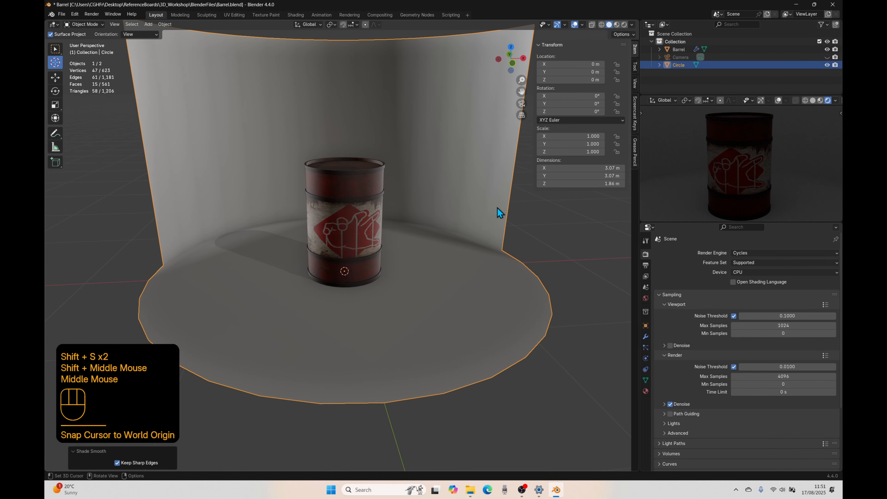
key("n")
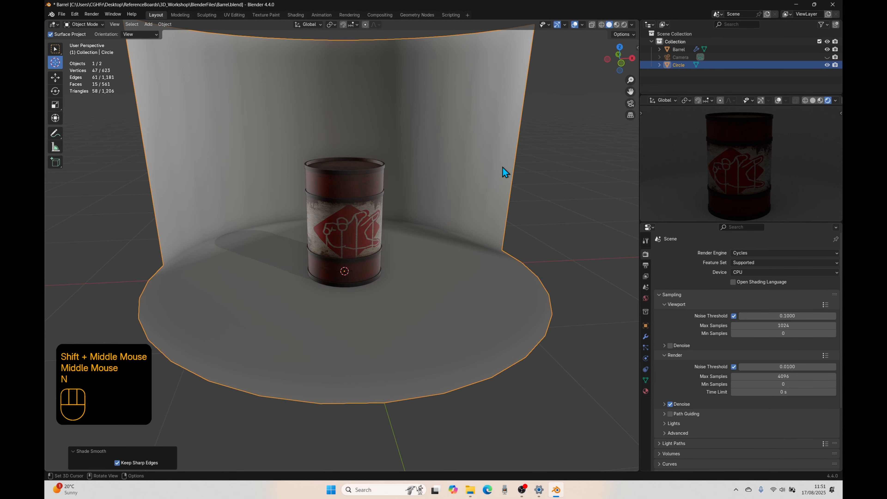
key("t")
middle_click_drag(357, 273, 387, 264)
middle_click_drag(387, 264, 478, 289, "shift")
Try adding a point light at a 3D cursor position placed in the empty space beside the backdrop.
left_click(558, 229)
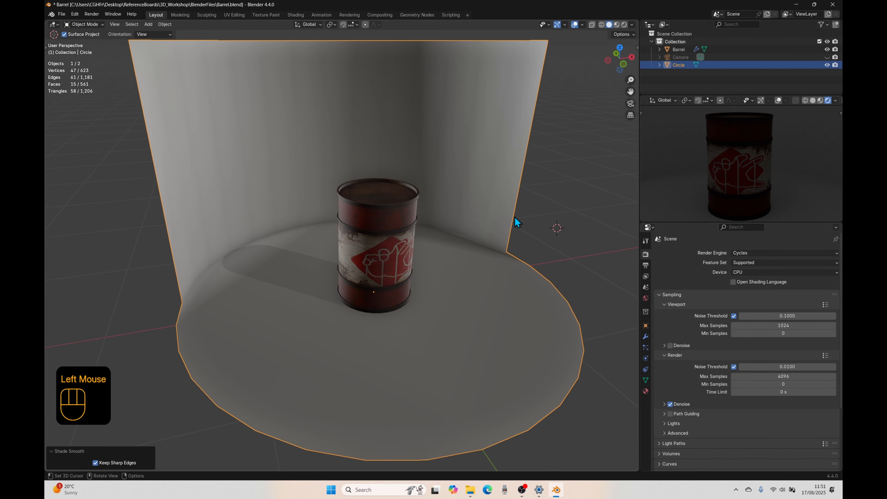
key("shift+a")
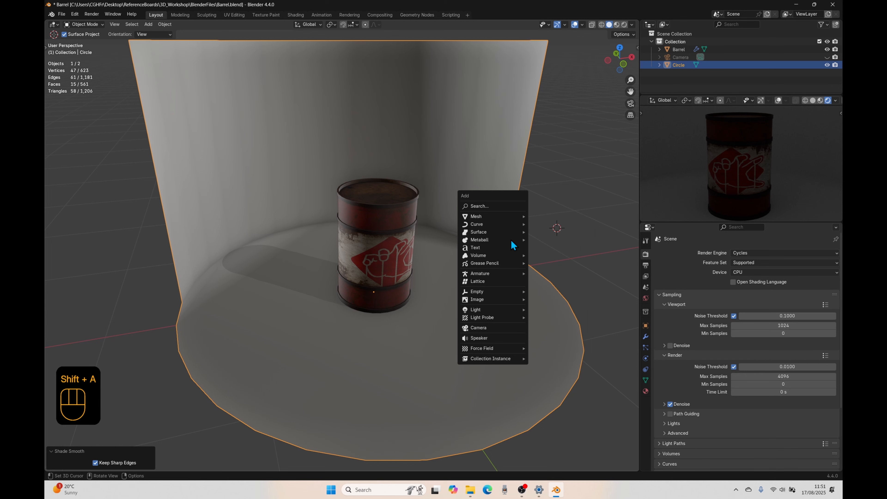
mouse_move(475, 311)
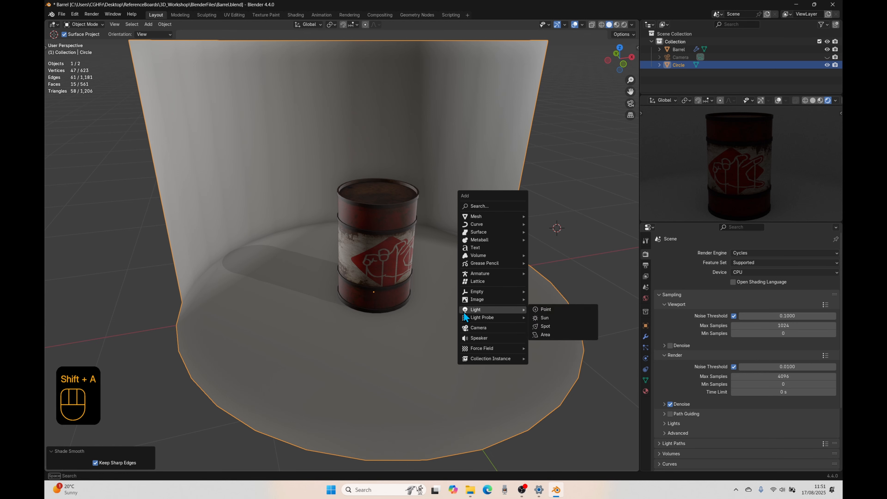
left_click(555, 310)
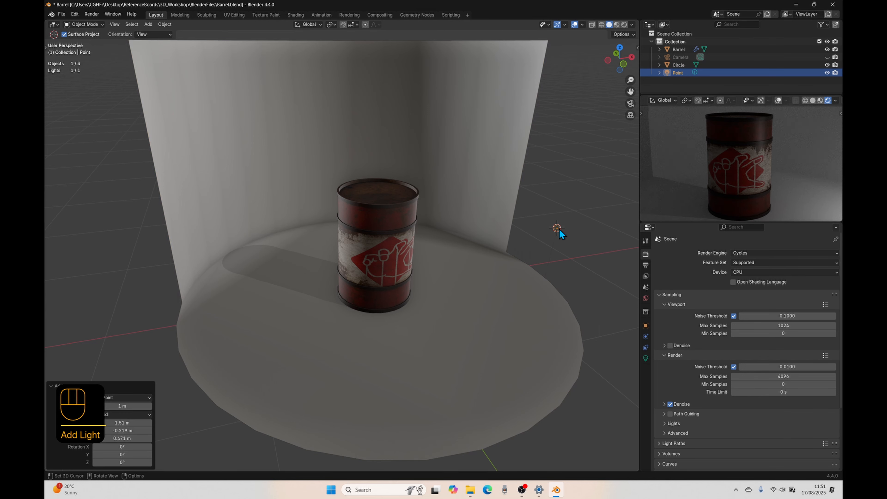
key("ctrl+z")
Snap the 3D cursor to the world origin and add a point light there.
key("shift+s")
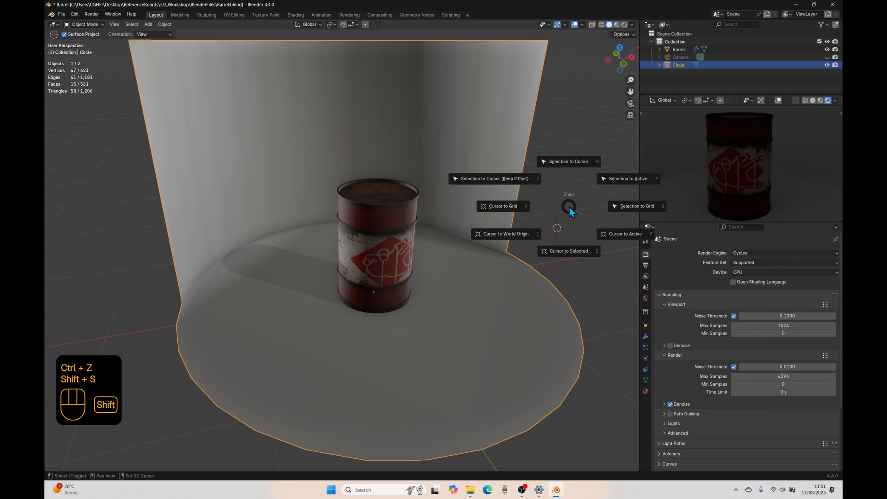
key("1")
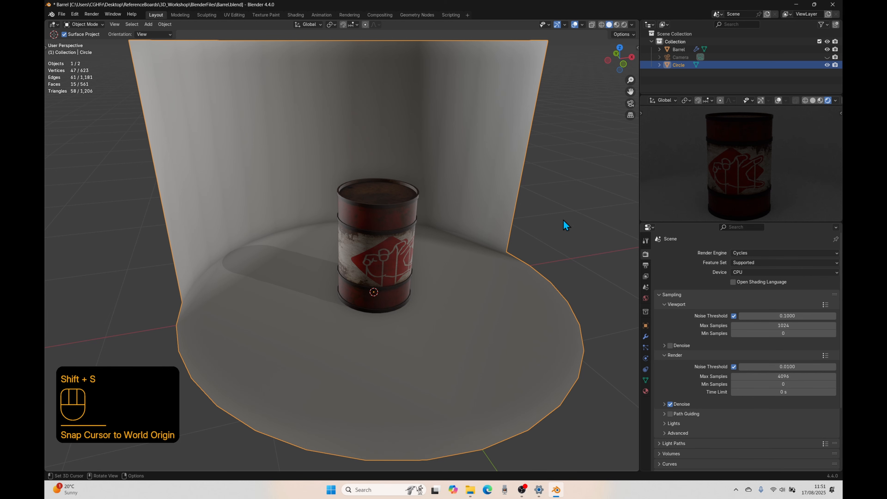
key("shift+a")
mouse_move(563, 220)
left_click(594, 219)
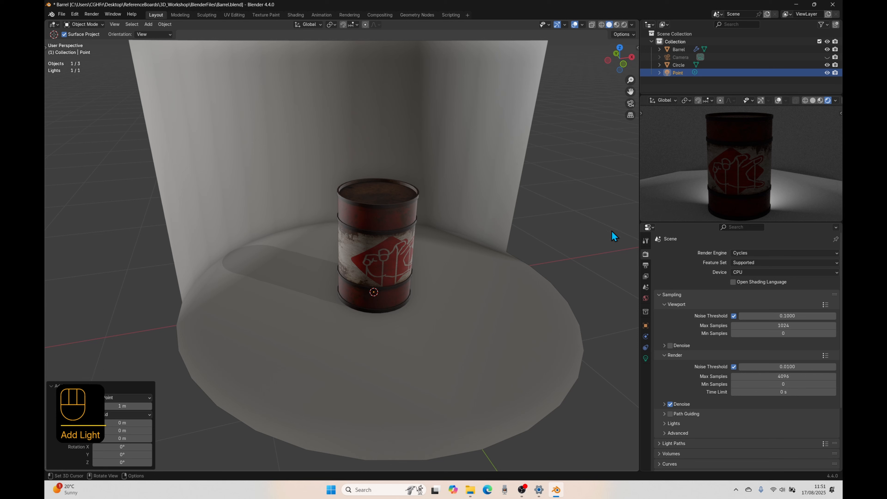
Raise the point light straight up along Z by about 1.23 m in total, above the barrel's lid.
key("g")
key("z")
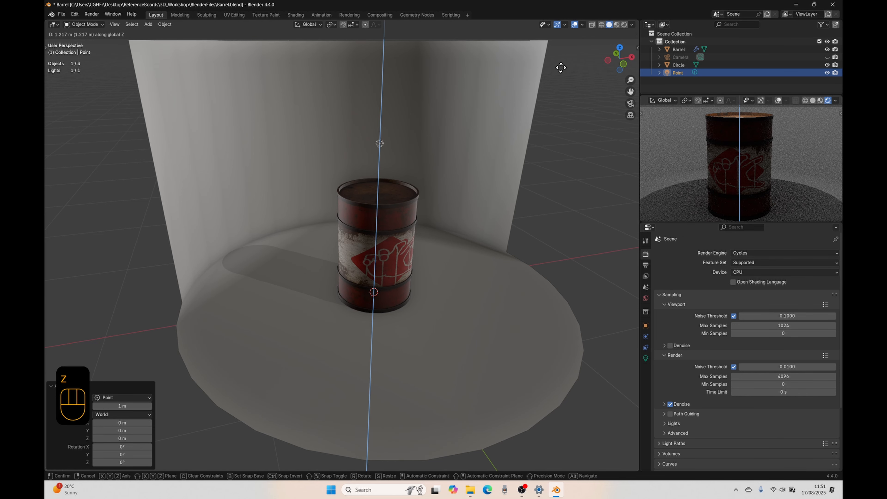
left_click(560, 85)
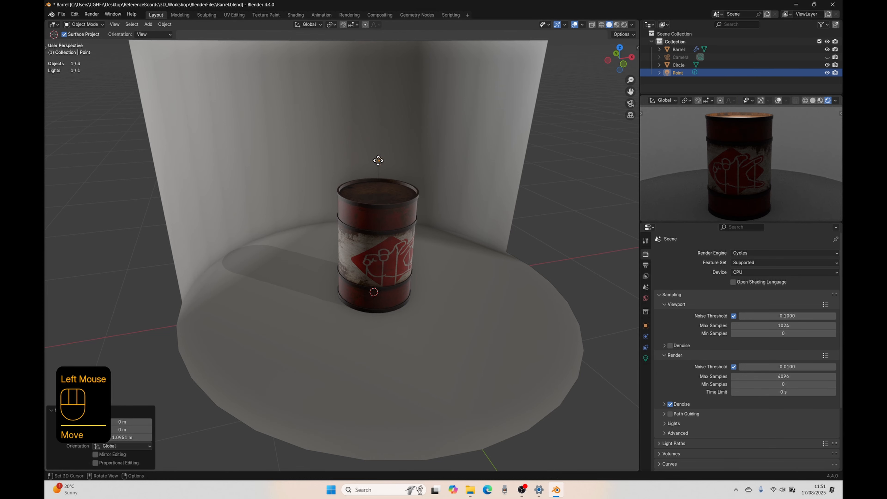
key("g")
key("z")
left_click(453, 256)
middle_click_drag(452, 256, 487, 270)
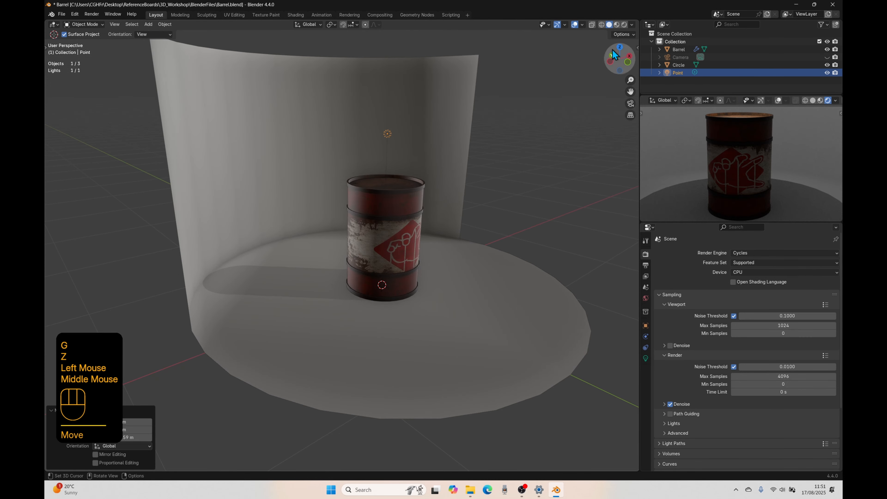
Switch the main viewport to Material Preview and toggle the point light's visibility off and on to compare its effect.
left_click(617, 25)
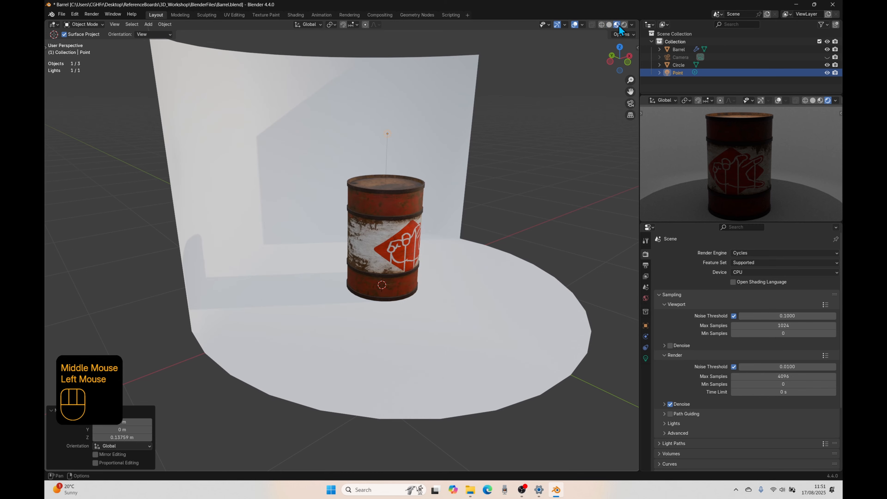
middle_click_drag(422, 211, 419, 174)
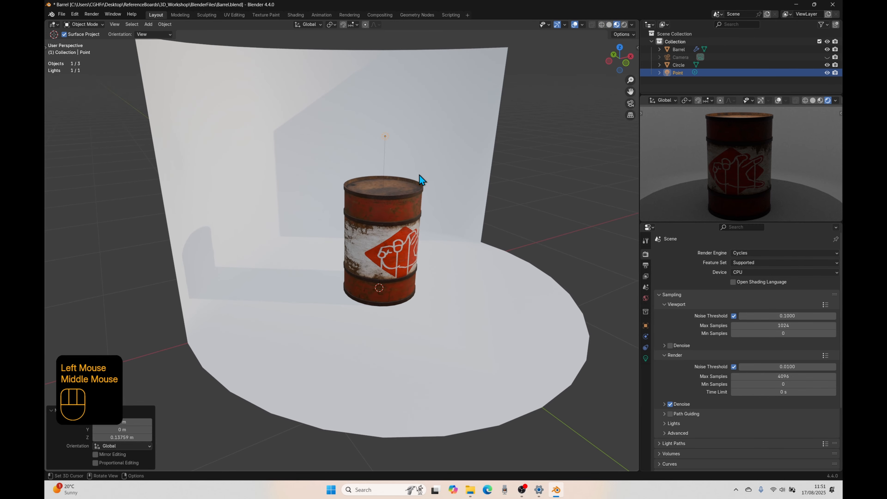
left_click(826, 72)
left_click(826, 73)
left_click(826, 73)
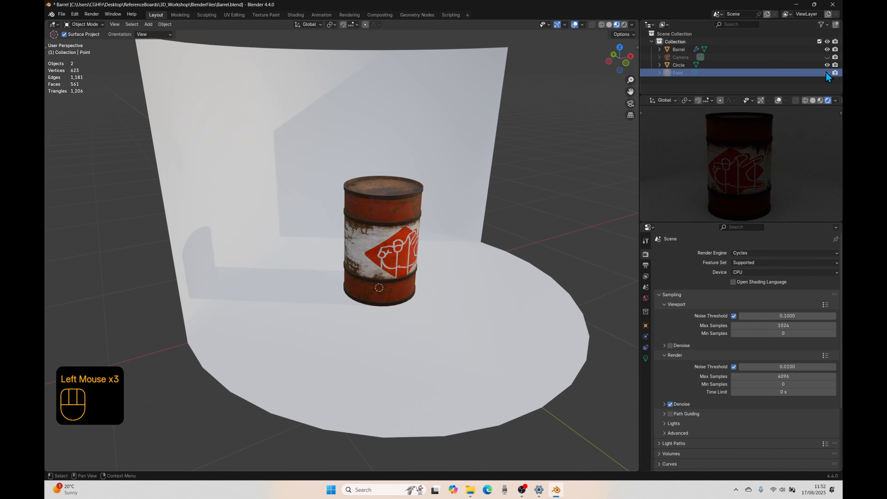
left_click(826, 72)
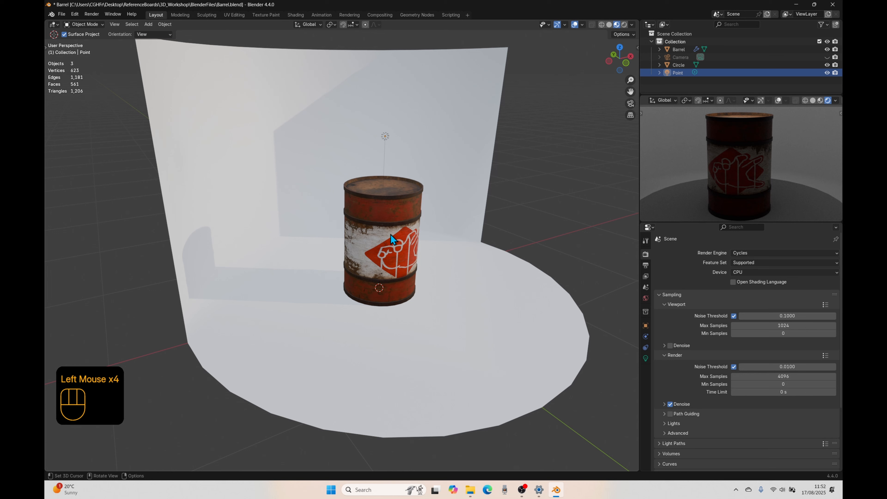
Enable Scene Lights and Scene World for the main viewport's Material Preview shading.
left_click(632, 25)
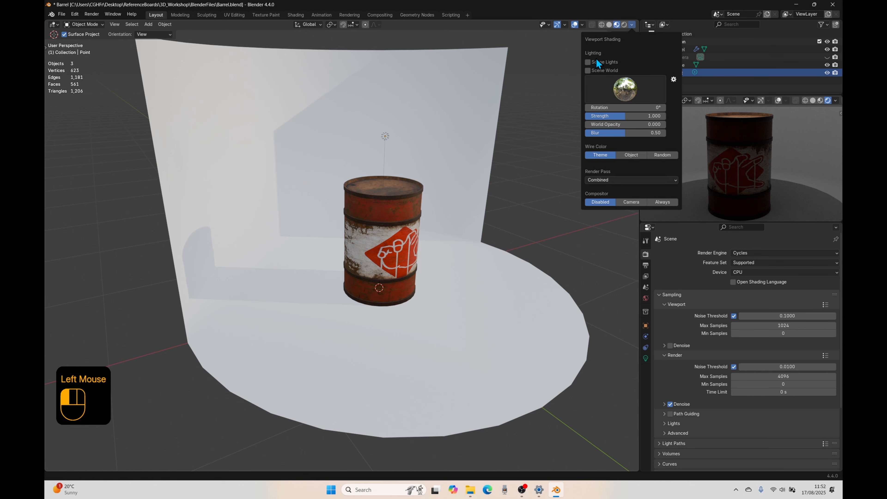
left_click(588, 62)
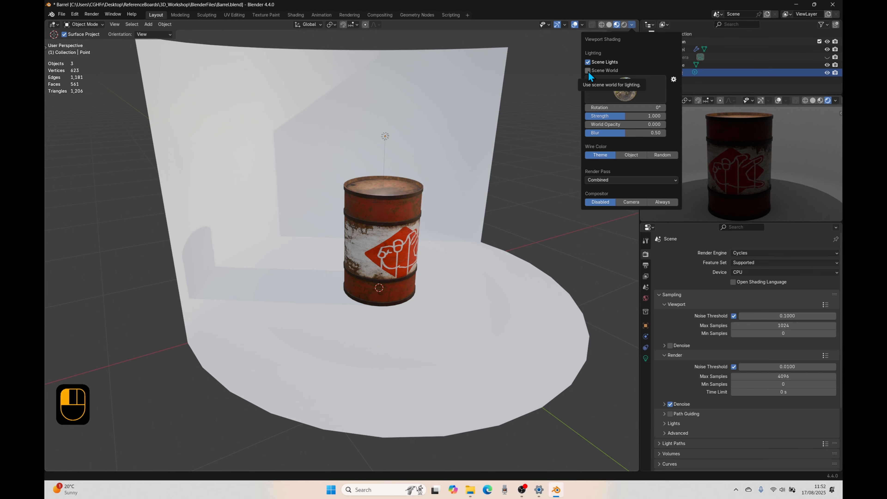
left_click(588, 71)
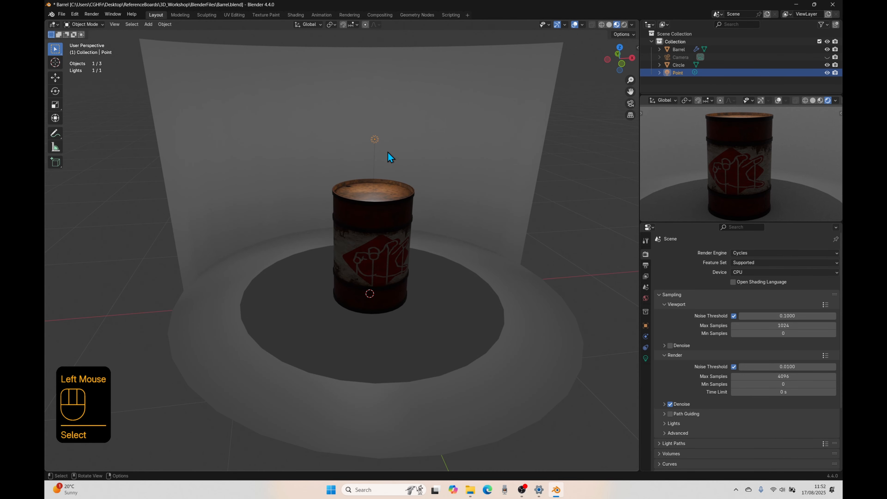
middle_click_drag(387, 152, 384, 135)
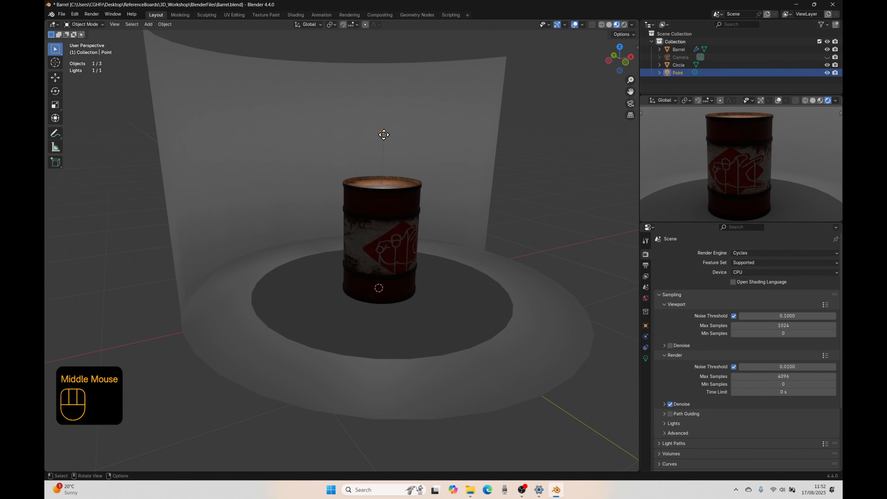
middle_click_drag(418, 184, 415, 190)
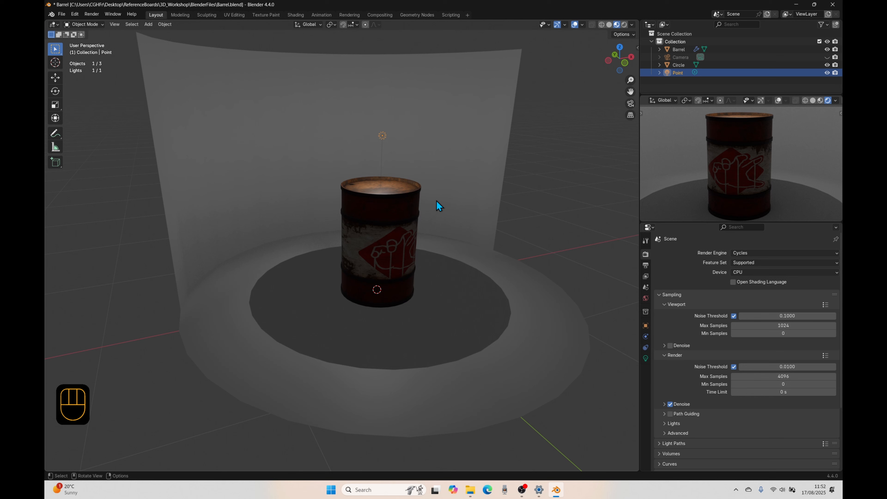
Compare the barrel's data properties with the light's, leaving the point light selected and its light settings displayed.
left_click(387, 211)
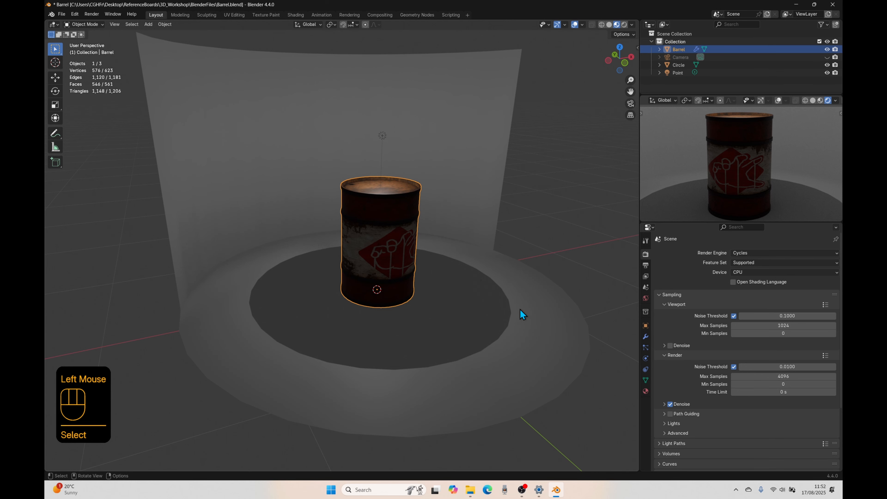
left_click(646, 379)
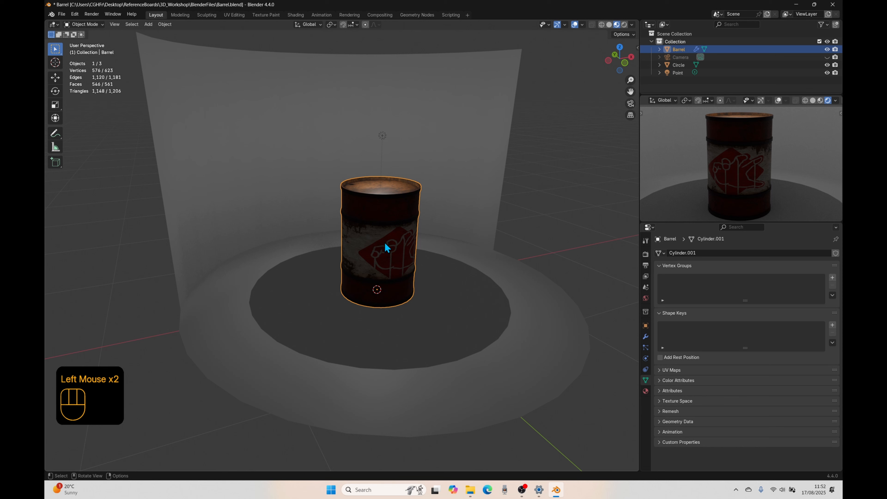
left_click(382, 136)
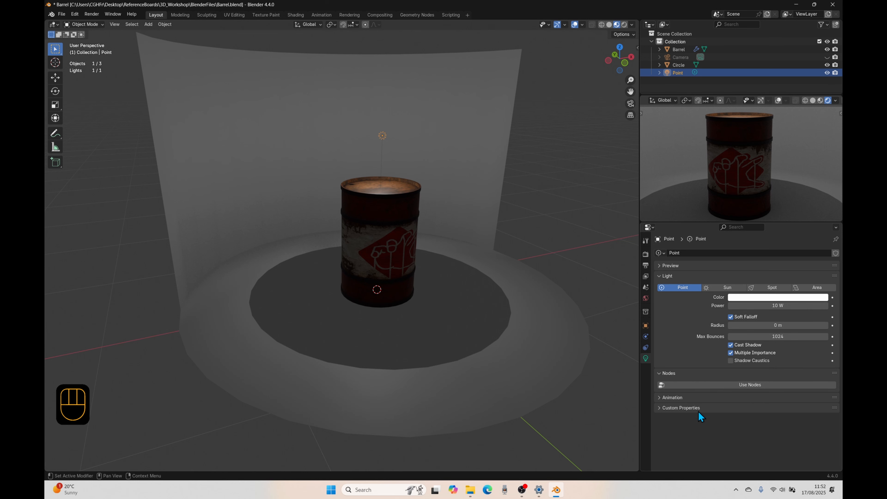
left_click(756, 298)
left_click_drag(786, 217, 800, 181)
right_click(800, 181)
key("shift+a")
mouse_move(407, 202)
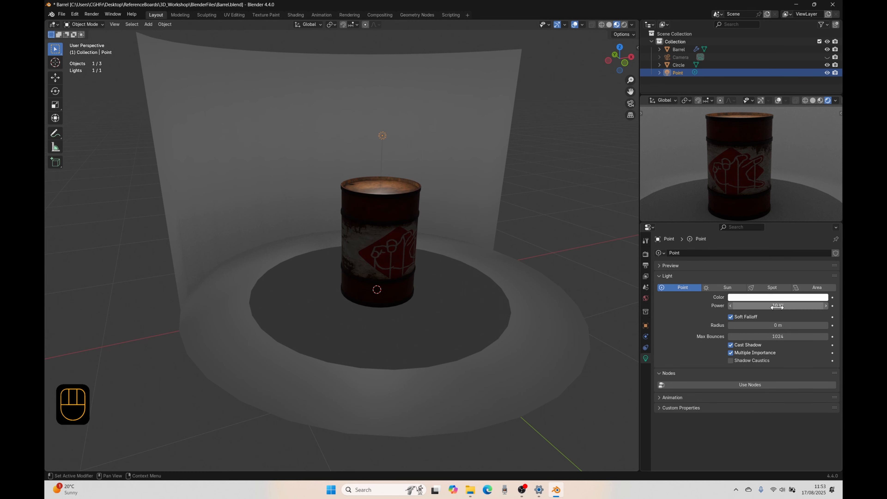
Set the point light's power to 25 W and its radius to about 0.37 m.
mouse_move(778, 306)
left_mouse_down()
mouse_move(817, 307)
mouse_move(758, 307)
mouse_move(777, 306)
left_mouse_up()
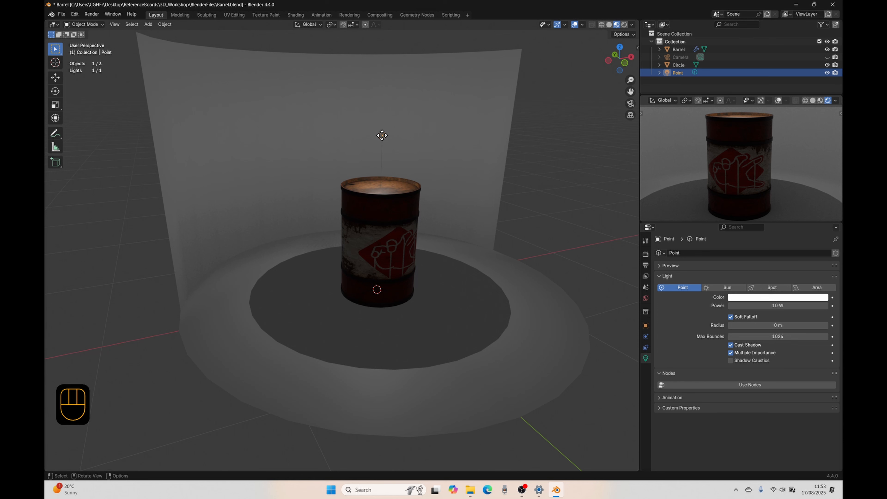
left_click(767, 306)
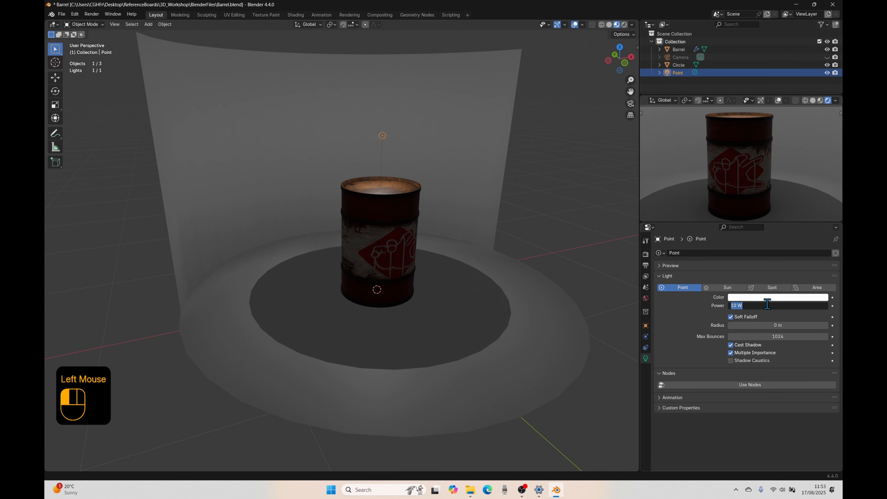
type("25")
key("Return")
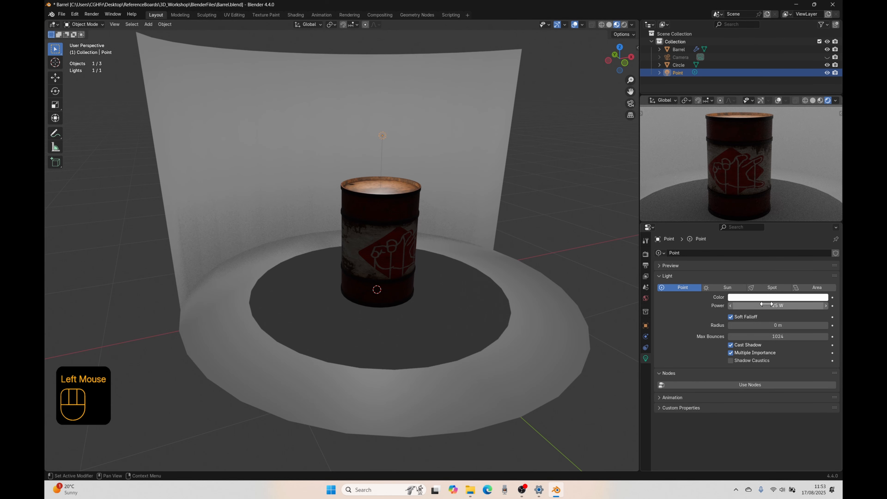
left_click_drag(751, 323, 781, 324)
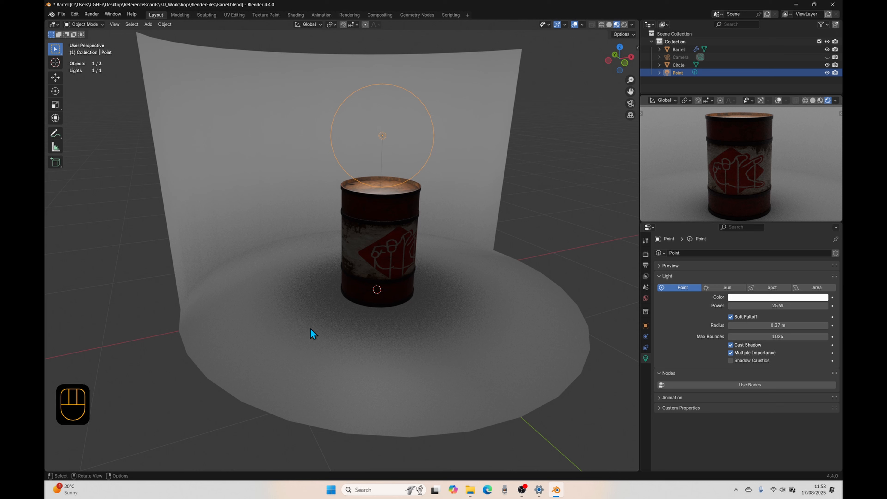
Adjust the point light's power to 30.7 W and its radius to 0.81 m for softer shadows around the barrel.
left_click_drag(762, 306, 734, 325)
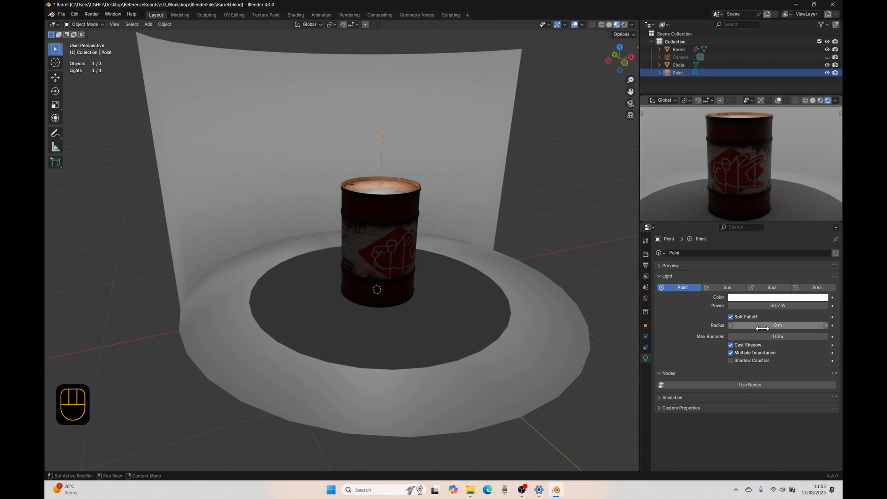
left_click_drag(778, 326, 800, 325)
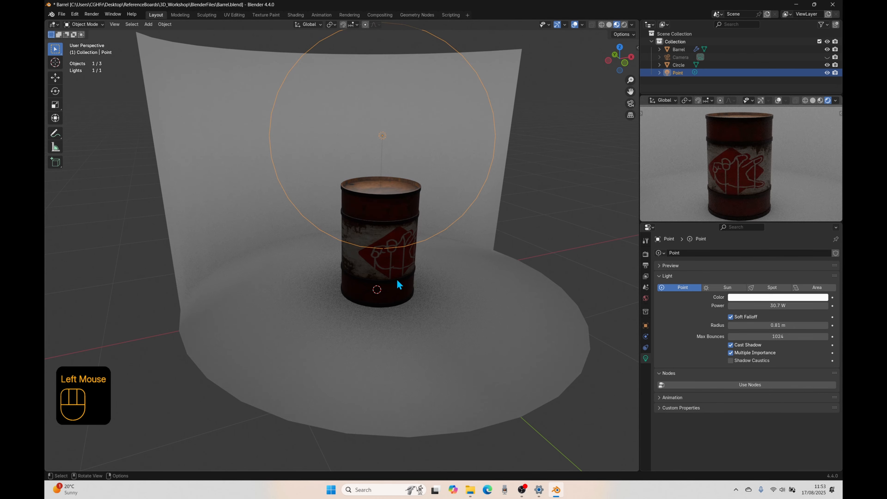
middle_click_drag(407, 242, 414, 349)
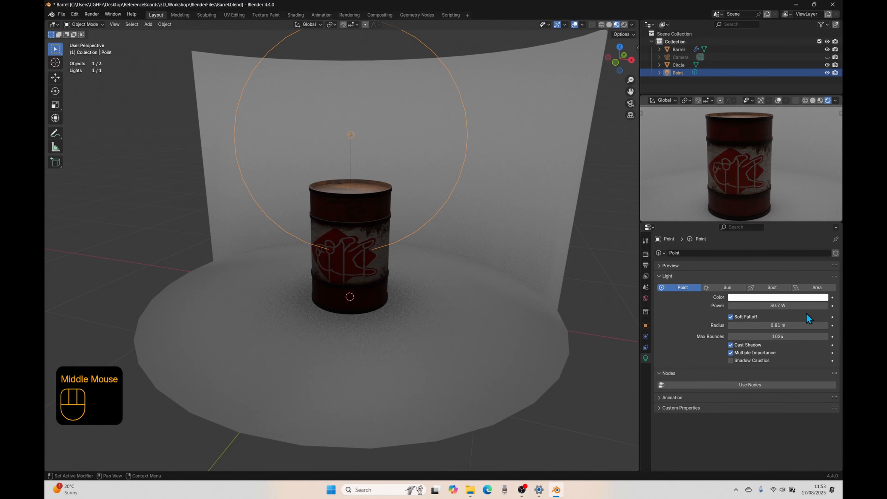
Reduce the point light's radius to 0.28 m and convert it to a Spot light.
left_click_drag(786, 325, 760, 325)
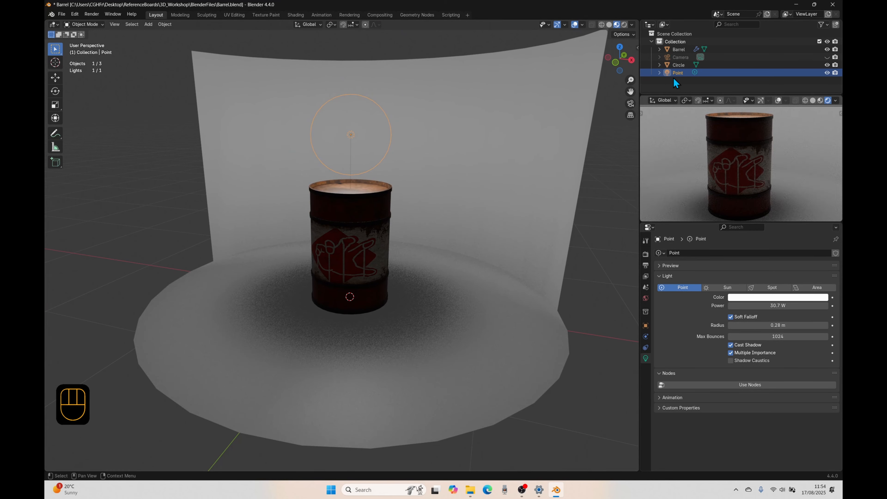
left_click(771, 287)
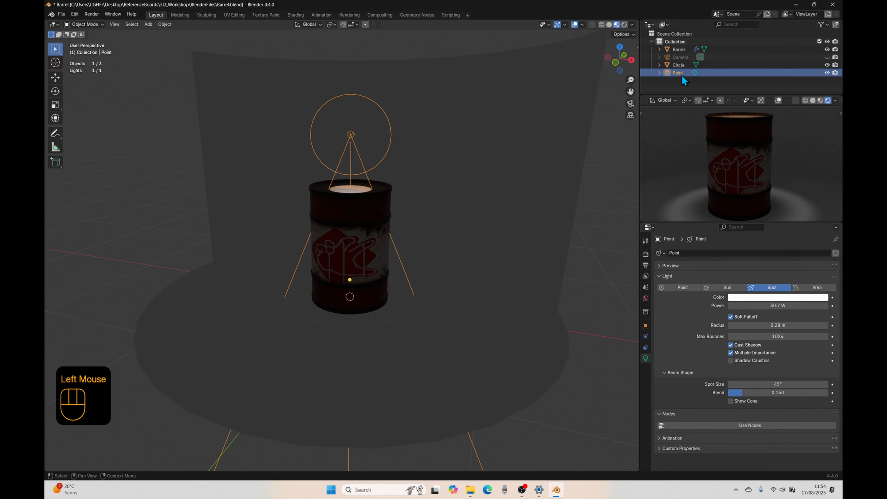
Replace the existing light with a new Spot light and raise it 1.9475 m along Z above the barrel.
key("Delete")
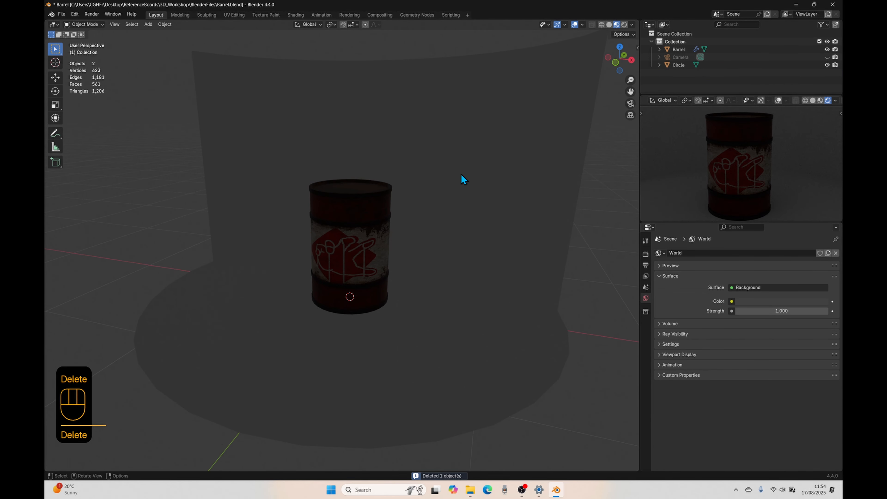
key("shift+a")
mouse_move(418, 294)
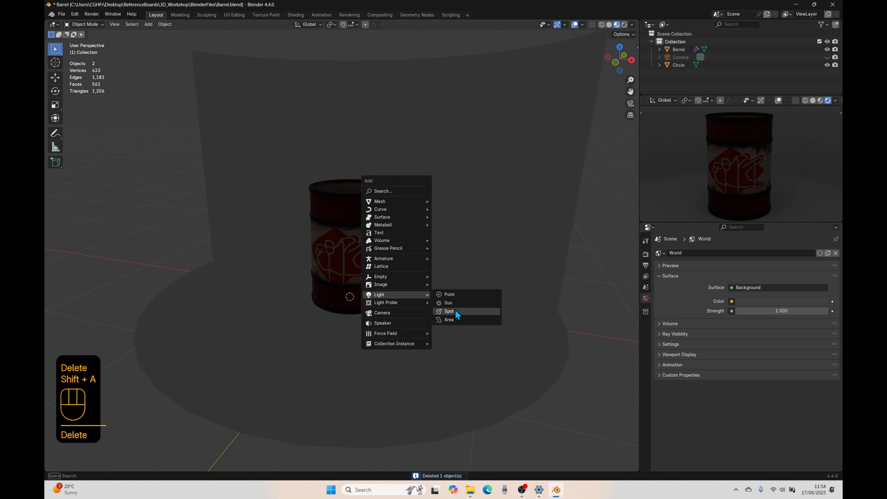
left_click(455, 311)
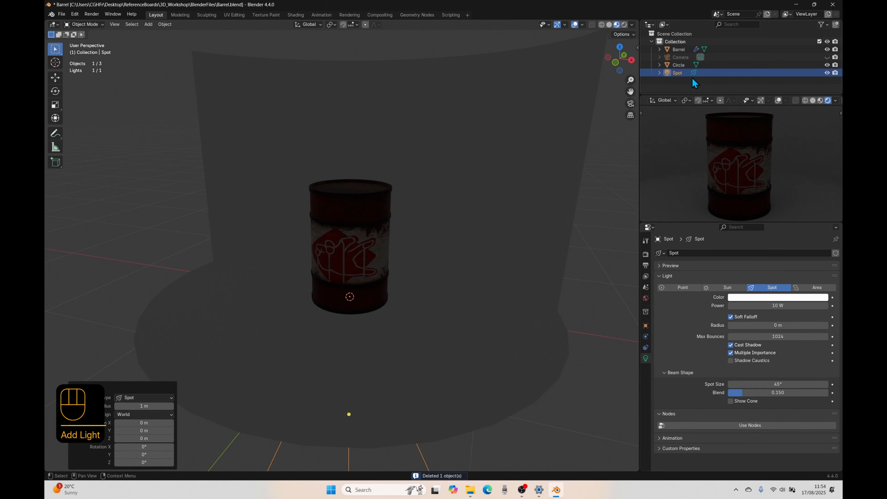
key("g")
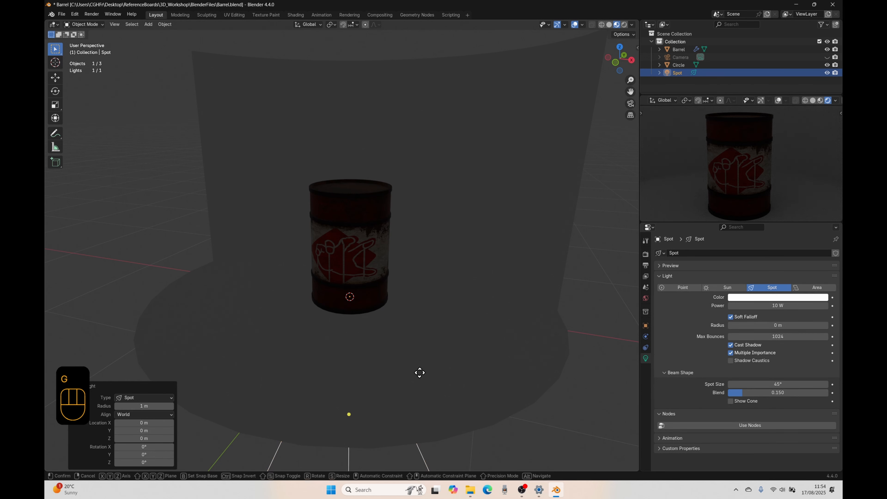
key("z")
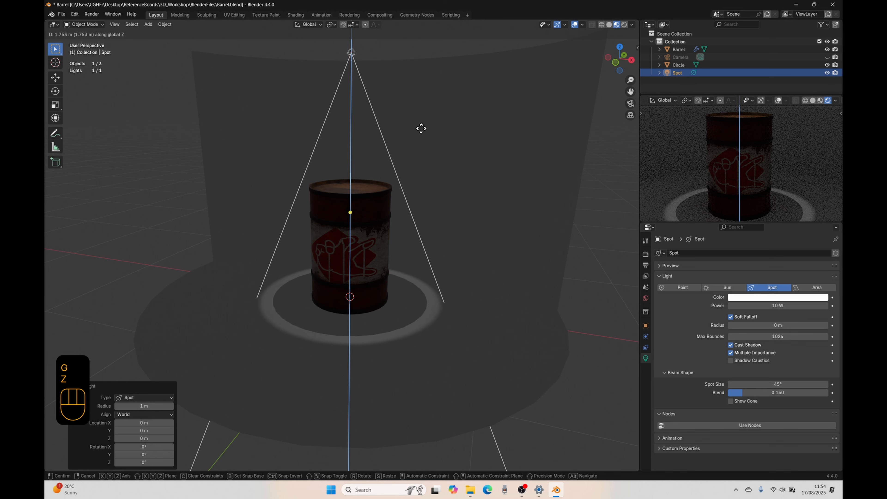
left_click(411, 93)
middle_click_drag(394, 323, 373, 88)
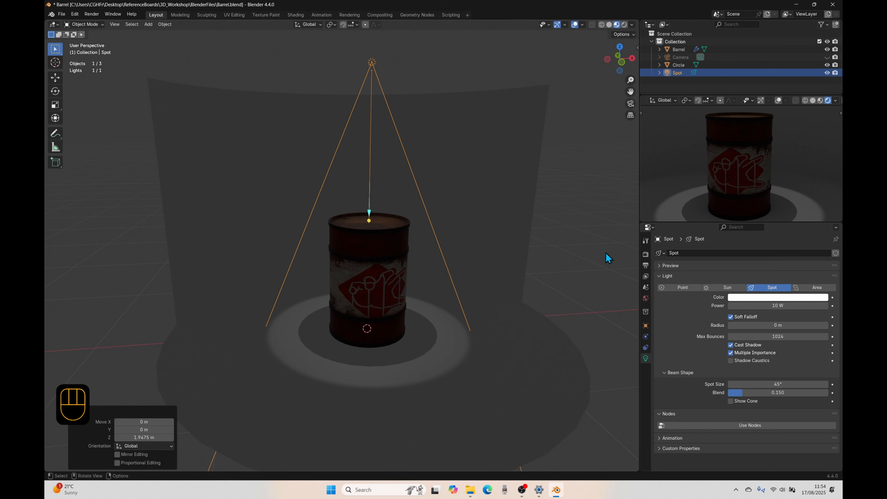
key("r")
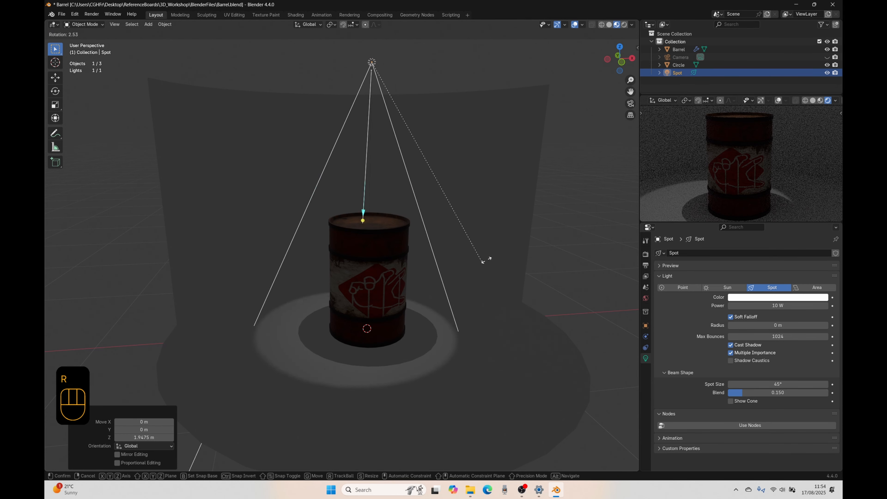
right_click(478, 301)
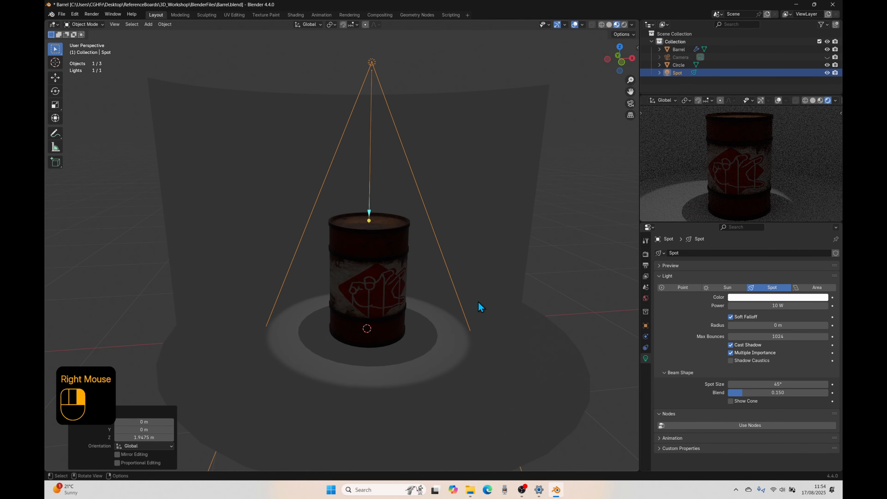
key("r")
key("x")
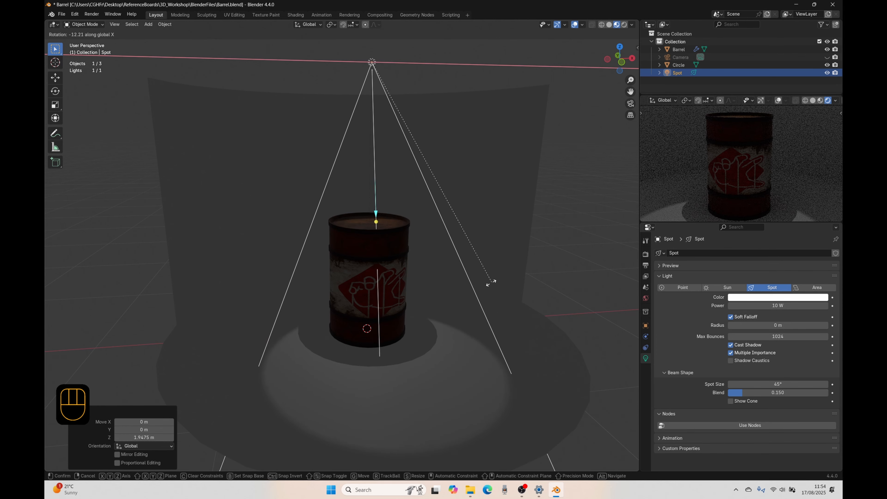
right_click(488, 285)
left_click(752, 297)
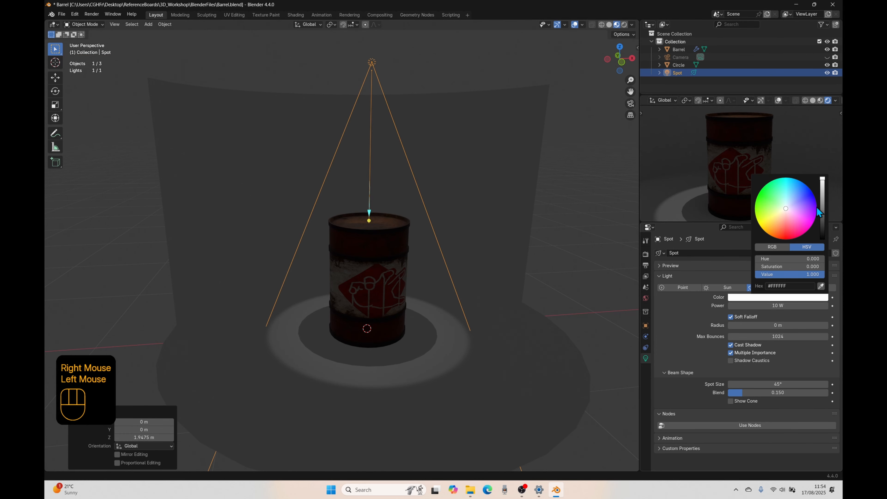
left_click(806, 188)
left_click_drag(806, 188, 803, 227)
right_click(803, 227)
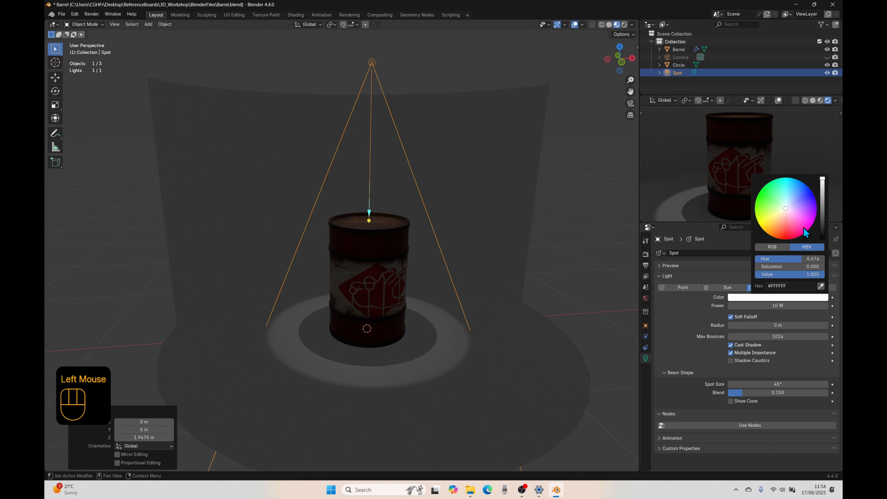
Set the spot light's power to 31.2 W, with a radius of 0 m.
left_click(774, 306)
mouse_move(773, 305)
left_mouse_down()
mouse_move(789, 305)
mouse_move(771, 307)
left_mouse_up()
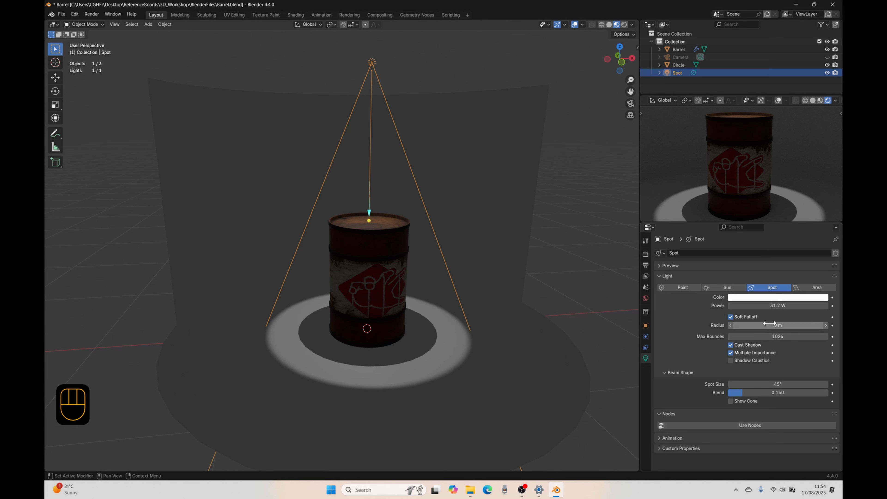
mouse_move(782, 326)
left_mouse_down()
mouse_move(803, 326)
mouse_move(774, 325)
left_mouse_up()
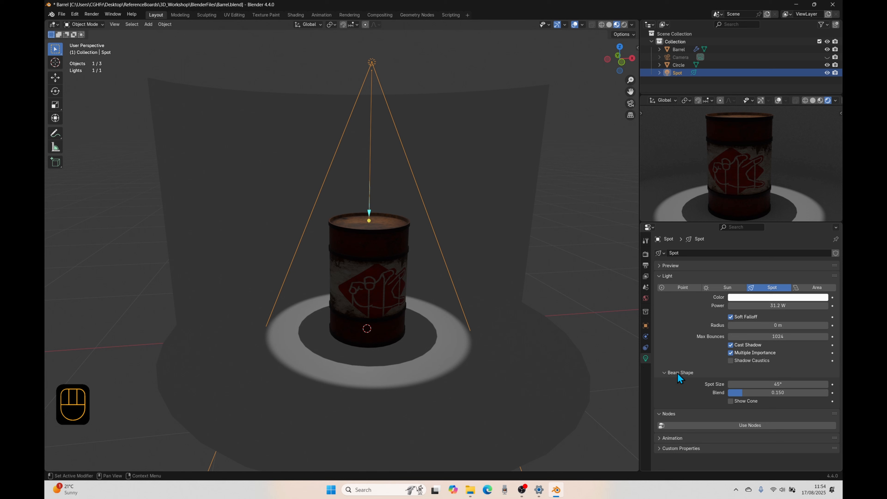
Widen the spot light's beam to a spot size of 53.8° and soften its edge with a blend of 0.701.
scroll(684, 374, "down", 2)
mouse_move(776, 384)
left_mouse_down()
mouse_move(824, 384)
mouse_move(779, 384)
mouse_move(792, 384)
left_mouse_up()
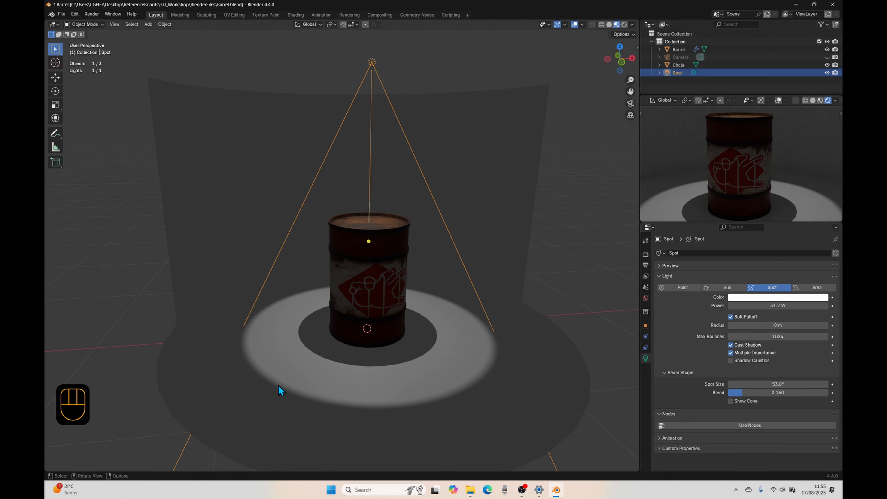
left_click_drag(782, 392, 821, 393)
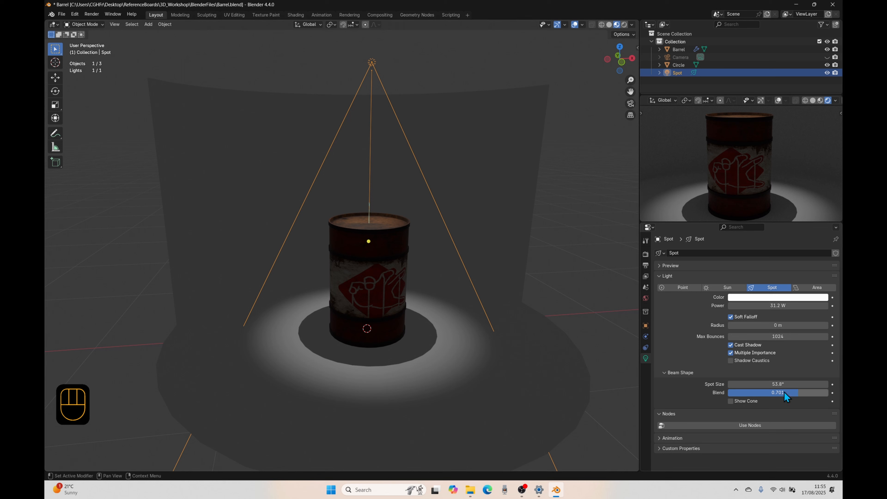
Set the spot light's radius to 0.41 m and annotate two straight lines from the floor beside the barrel up to the radius circle's sides.
left_click_drag(771, 327, 792, 327)
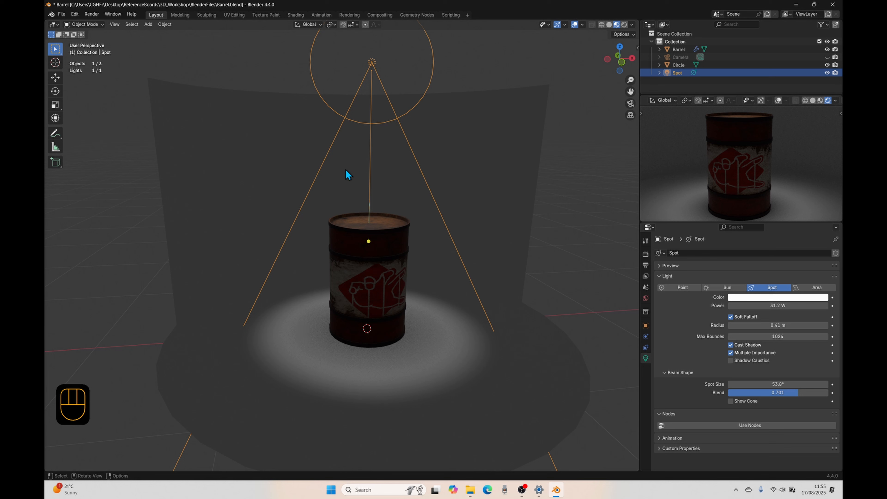
left_click(56, 133)
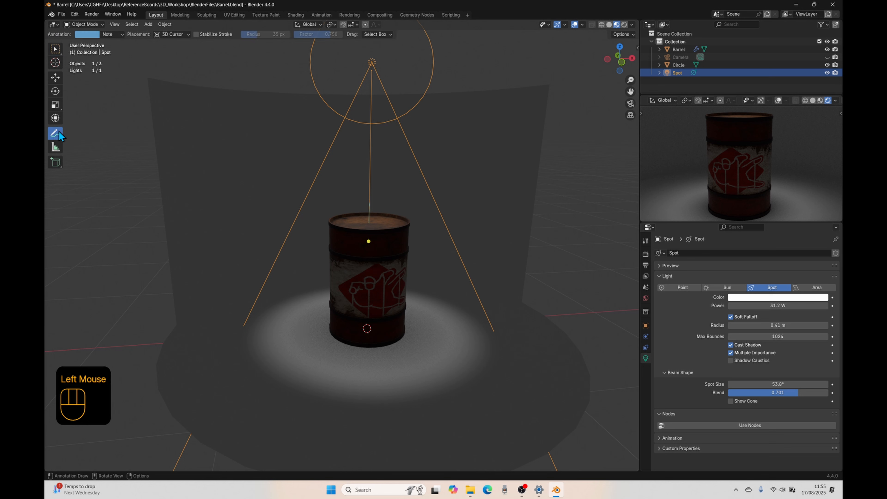
left_click(56, 133)
left_click_drag(56, 137, 93, 151)
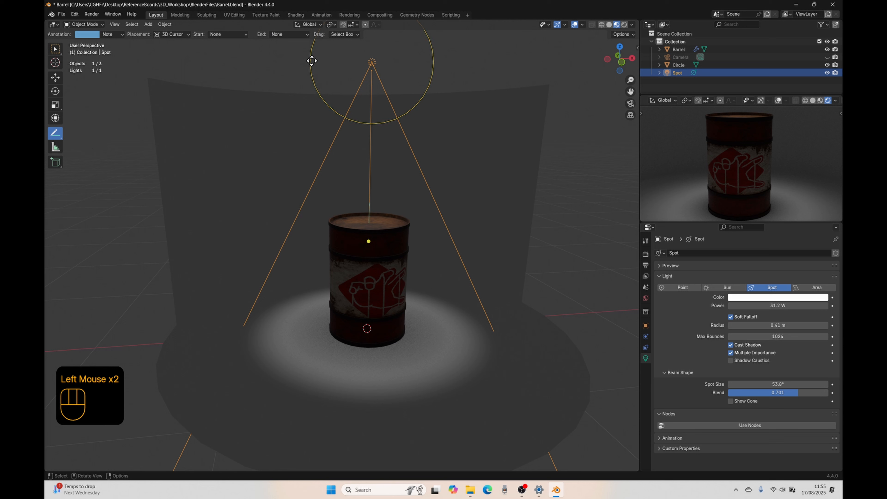
left_click_drag(296, 329, 310, 63)
left_click_drag(448, 332, 434, 60)
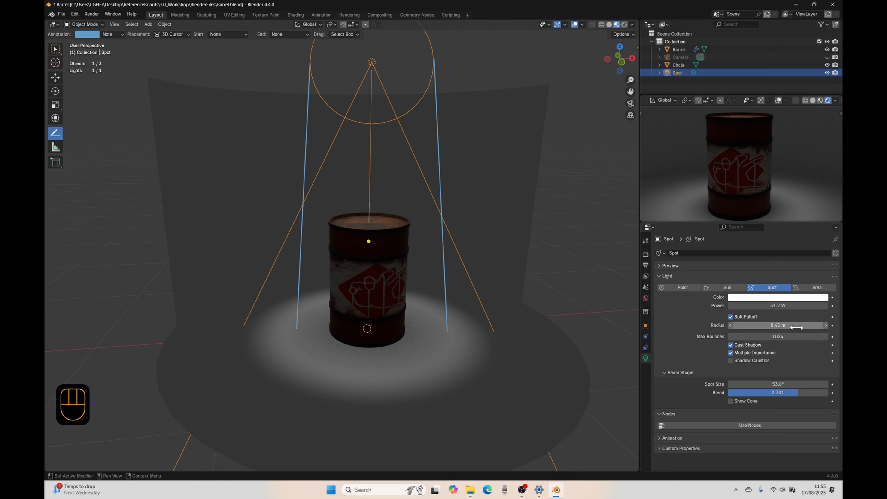
Set the spot light's radius to 0 m and annotate two straight lines from the barrel shadow's outer edges up to the light's centre.
left_click_drag(794, 326, 733, 325)
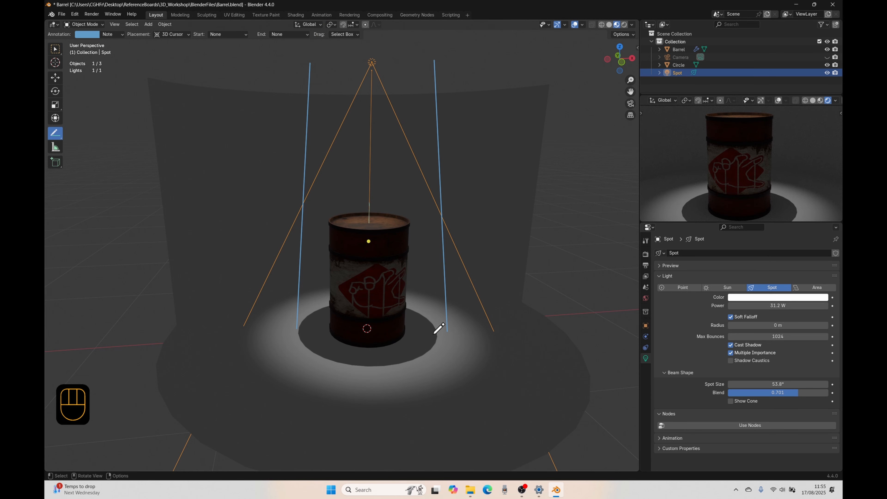
left_click_drag(437, 335, 376, 60)
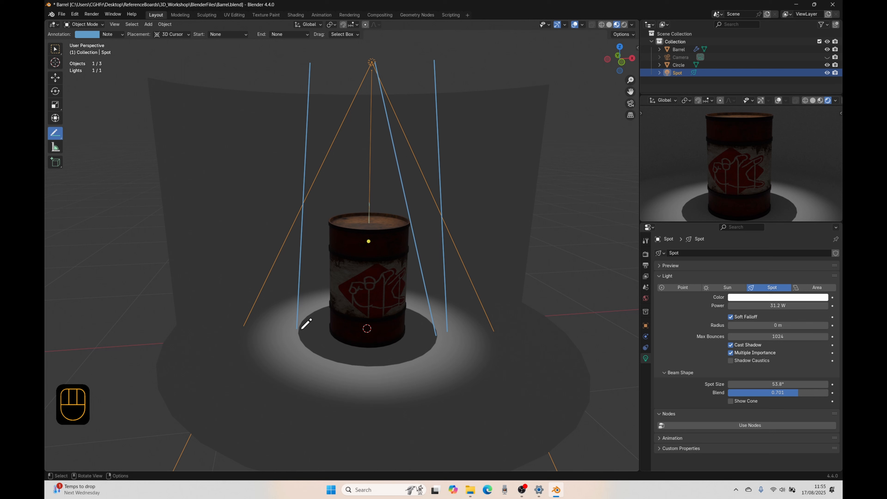
left_click_drag(301, 329, 372, 61)
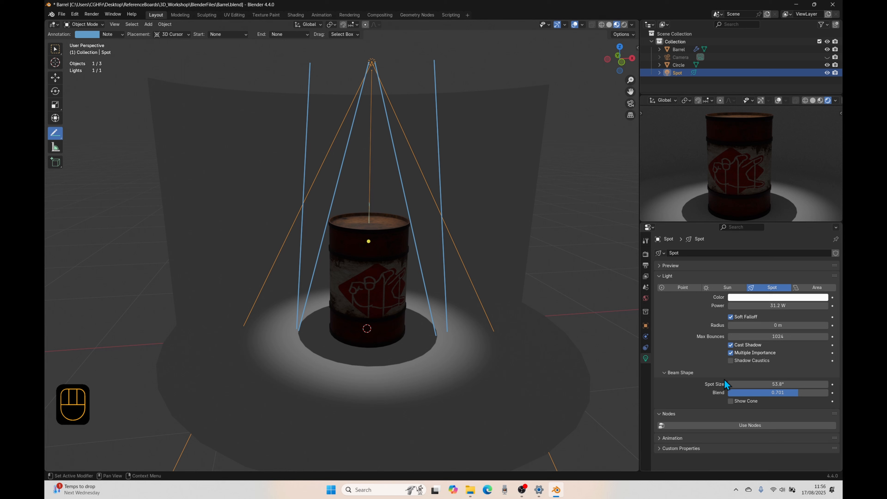
Set the spot light's spot size to 59.7° and blend to 0.355, and briefly show its cone.
left_click_drag(733, 384, 758, 384)
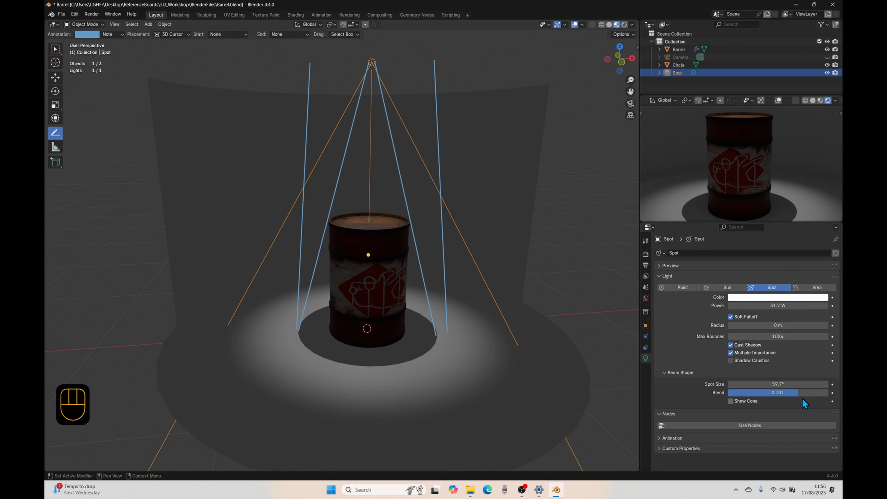
left_click_drag(800, 393, 764, 392)
left_click(730, 402)
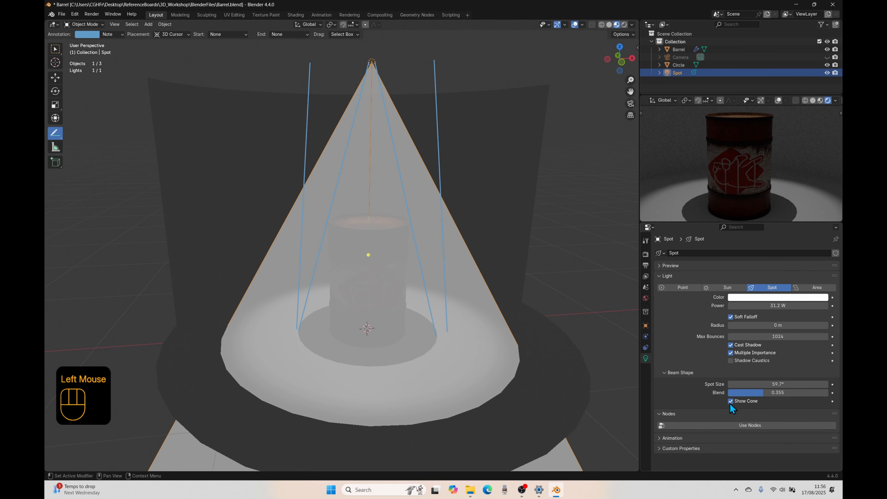
middle_click_drag(290, 313, 354, 268)
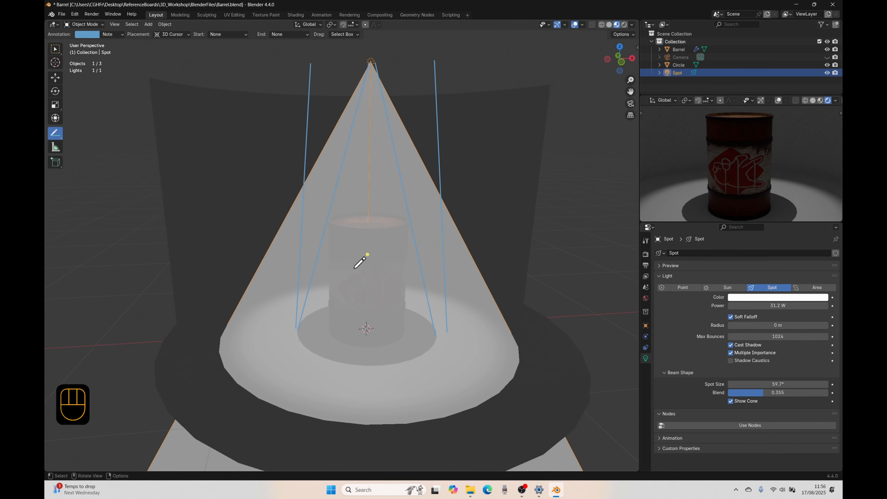
left_click(731, 401)
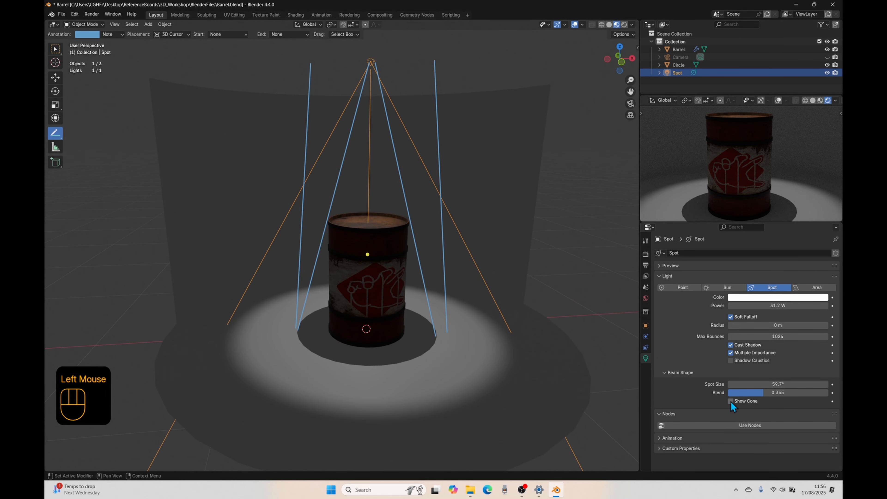
Erase the blue annotation lines around the barrel and return to the selection tool.
left_click(55, 133)
left_click_drag(312, 62, 295, 217, "ctrl")
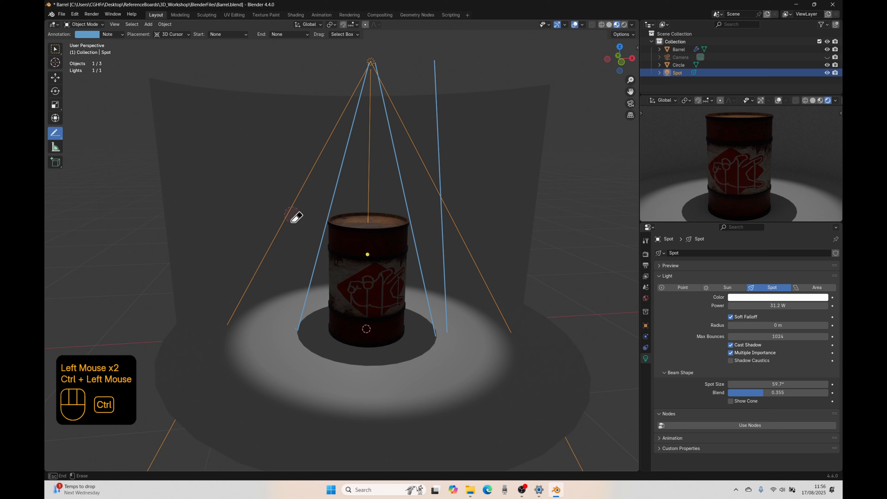
left_click(341, 154, "ctrl")
left_click(353, 152, "ctrl")
left_click_drag(350, 147, 376, 65, "ctrl")
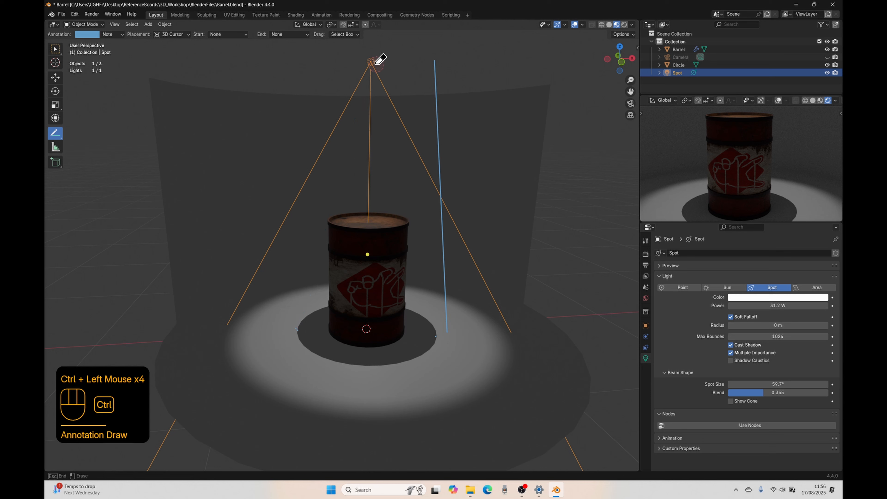
left_click(433, 58, "ctrl")
left_click(59, 51)
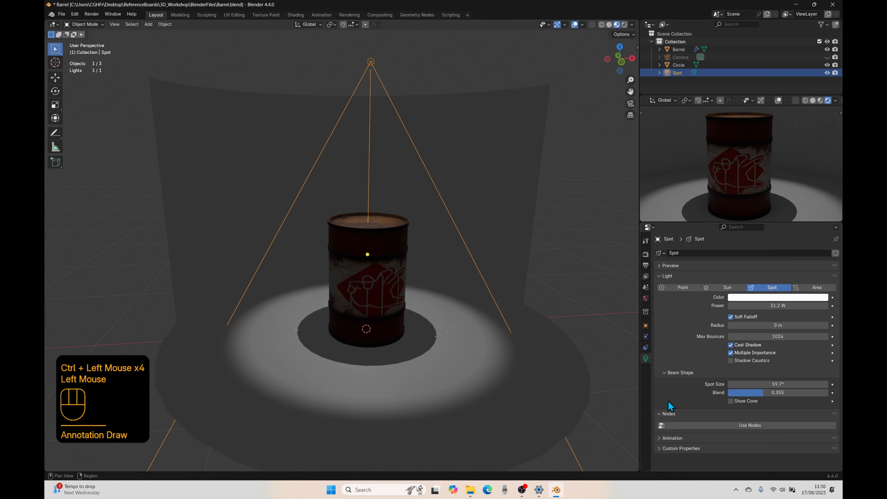
Replace the spot light with an area light and raise it about 1.4 m along Z above the barrel.
middle_click_drag(389, 166, 398, 129, "shift")
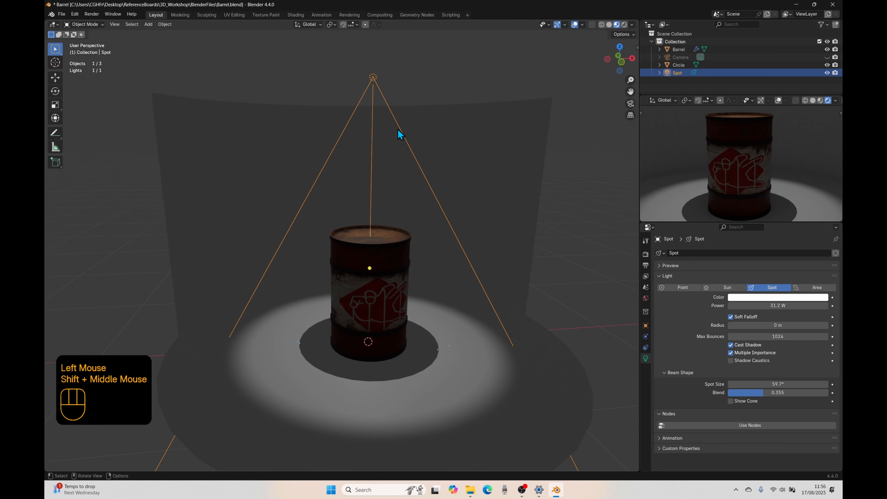
key("Delete")
key("shift+a")
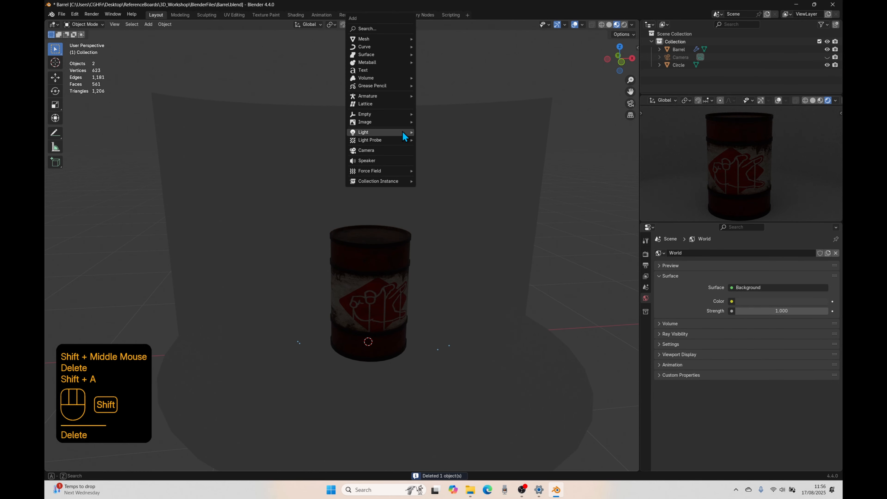
mouse_move(402, 133)
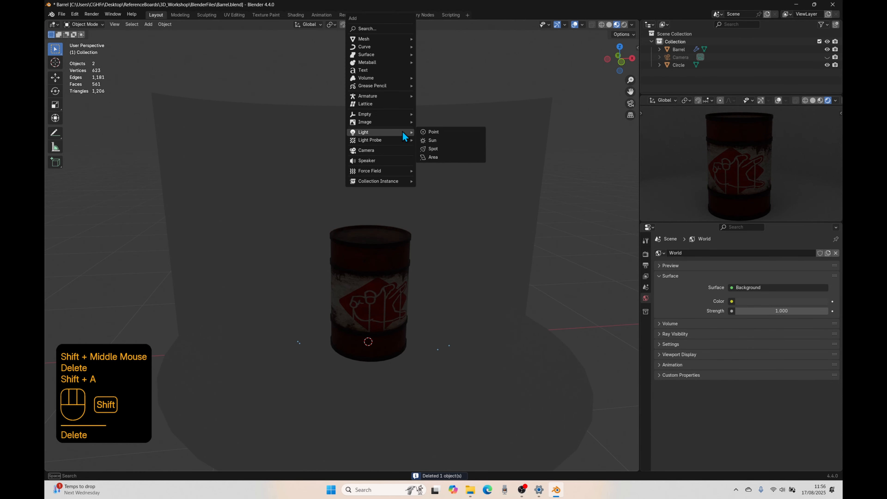
left_click(438, 157)
key("g")
key("z")
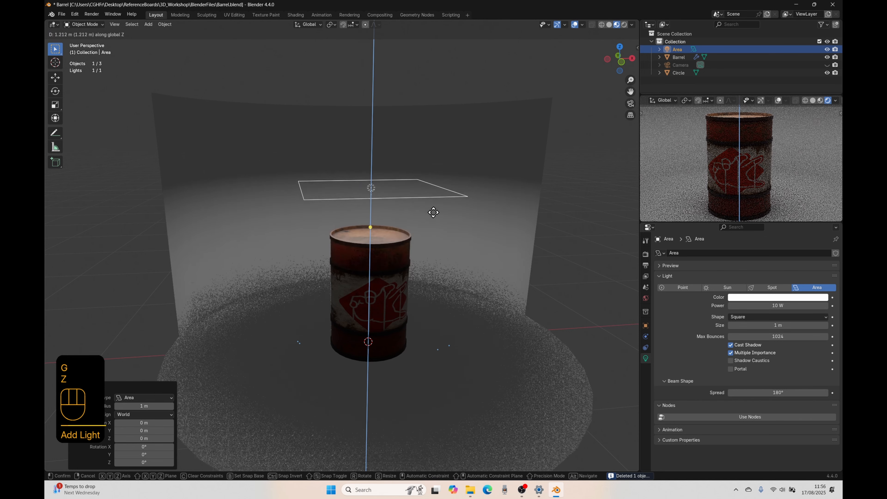
left_click(433, 188)
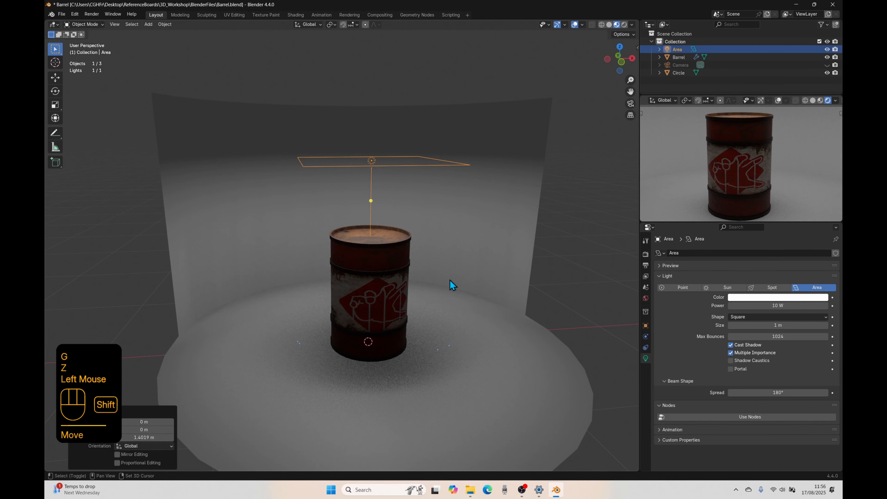
Leave Edit Mode on the curved backdrop and select the area light above the barrel.
middle_click_drag(438, 250, 439, 266, "shift")
middle_click_drag(449, 336, 467, 283, "shift")
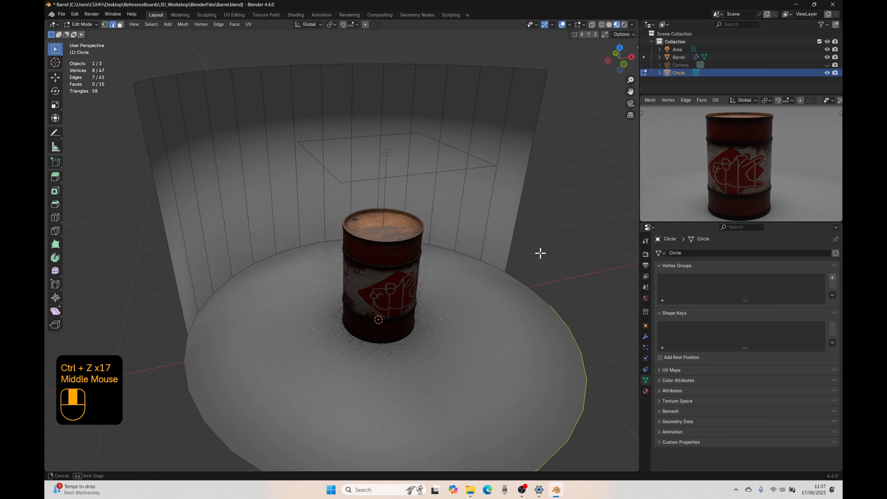
middle_click_drag(541, 253, 541, 244)
key("Tab")
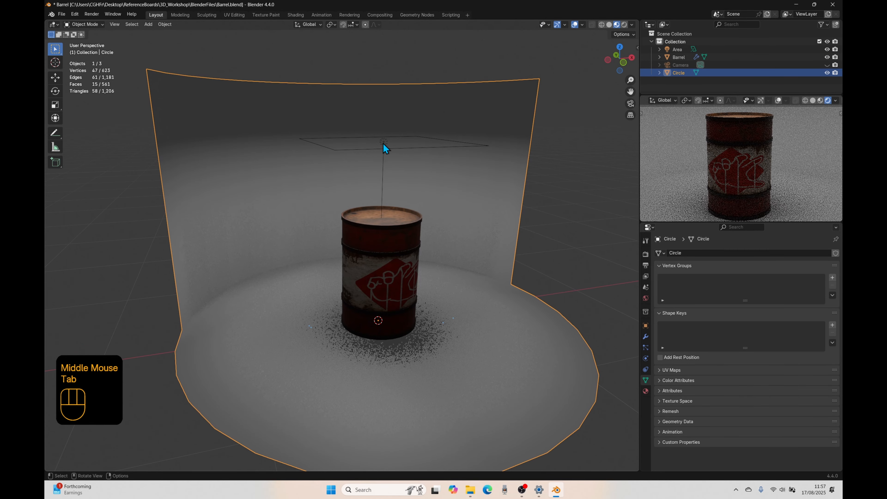
left_click(383, 143)
left_click(382, 143)
middle_click_drag(383, 144, 385, 155)
left_click(386, 156)
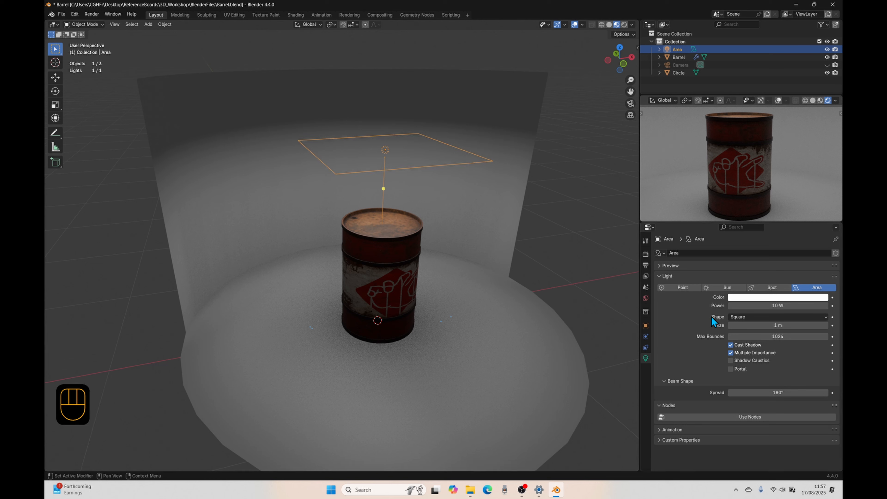
Change the area light's shape to Disk and try scaling it uniformly.
left_click(741, 317)
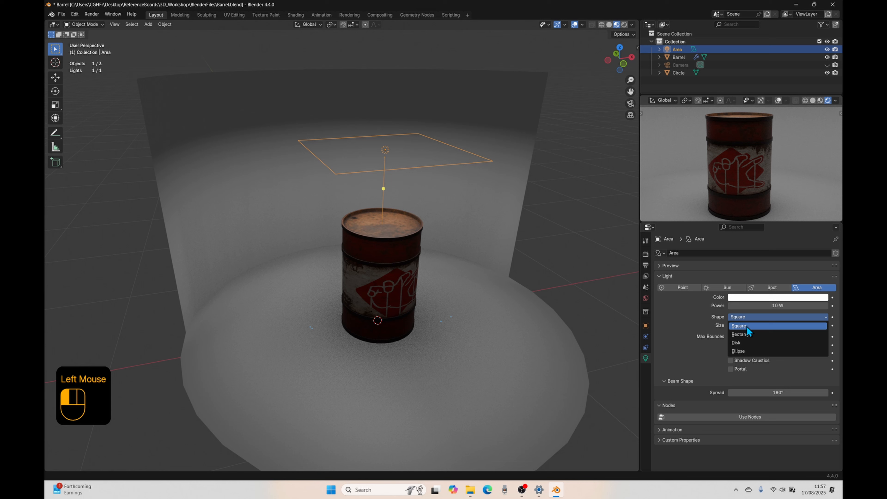
left_click(755, 343)
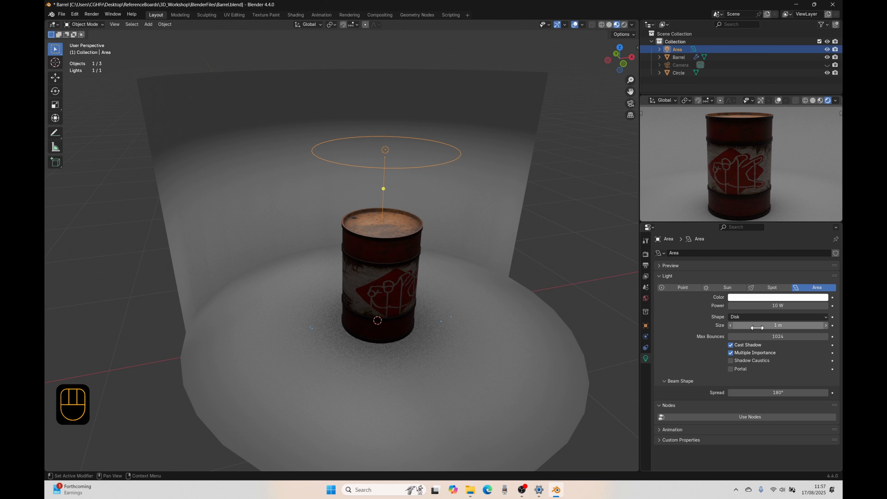
key("s")
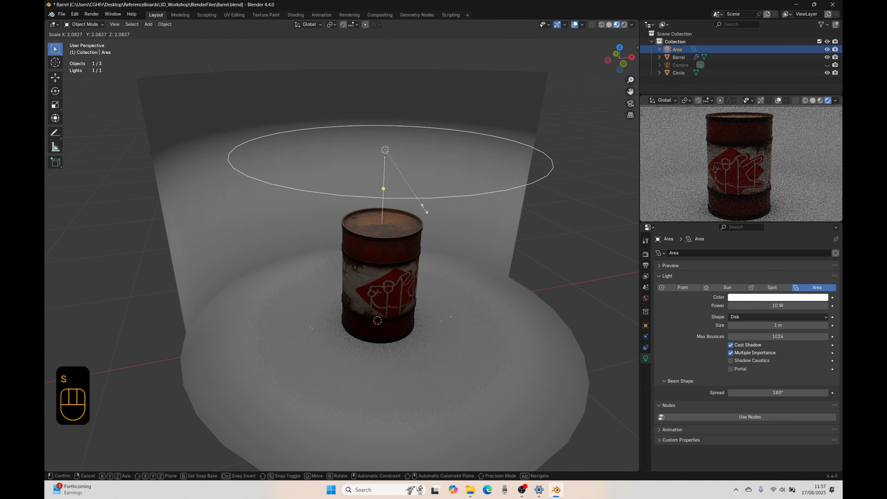
right_click(429, 222)
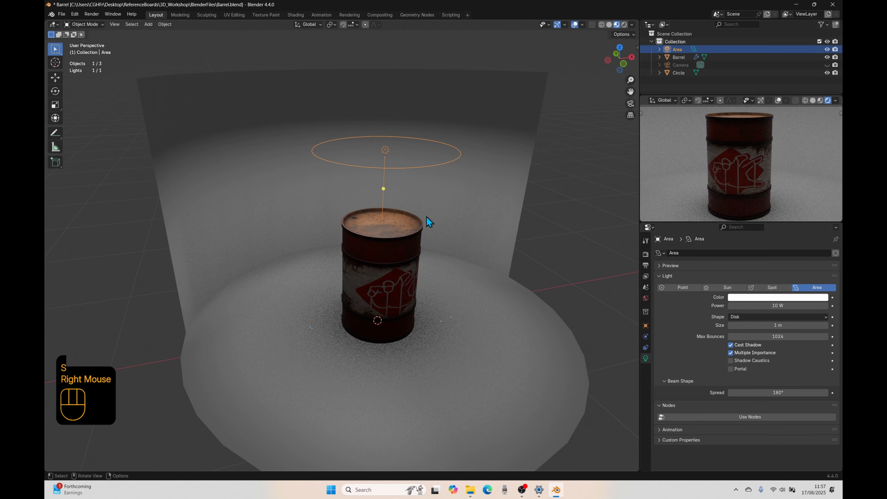
Switch the area light's shape to Rectangle and try scaling it along the X and Y axes.
left_click(749, 317)
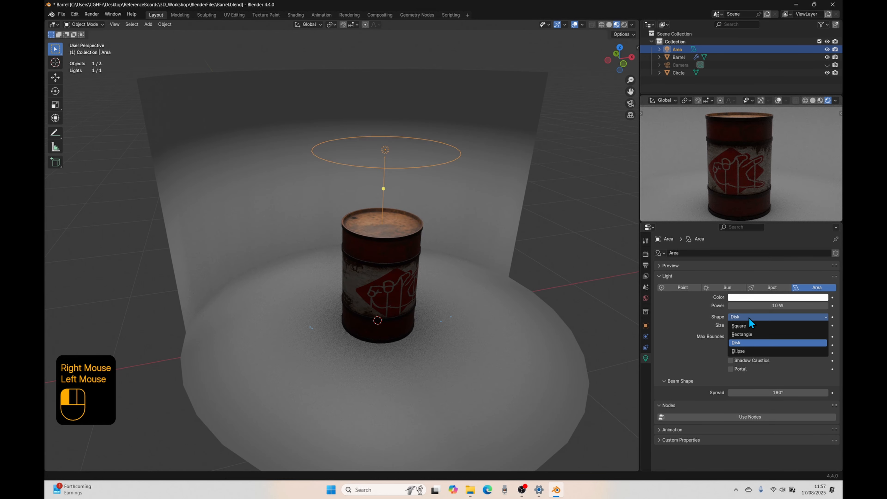
left_click(744, 334)
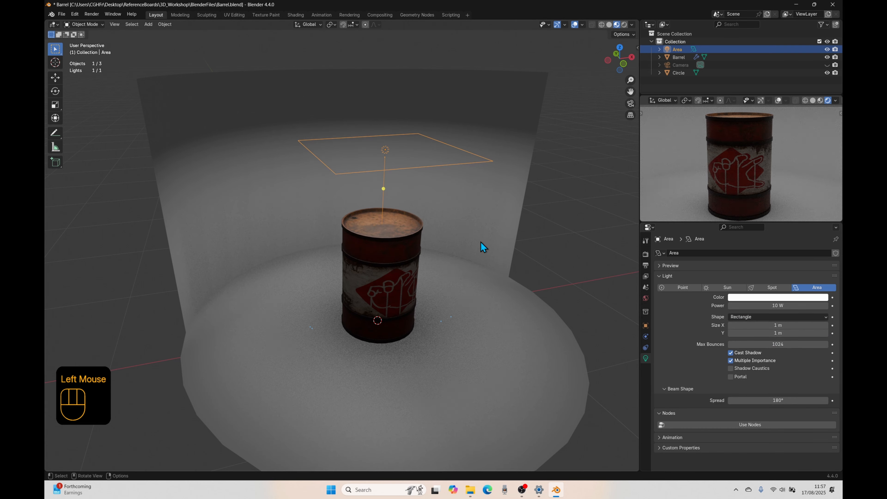
key("s")
key("x")
key("y")
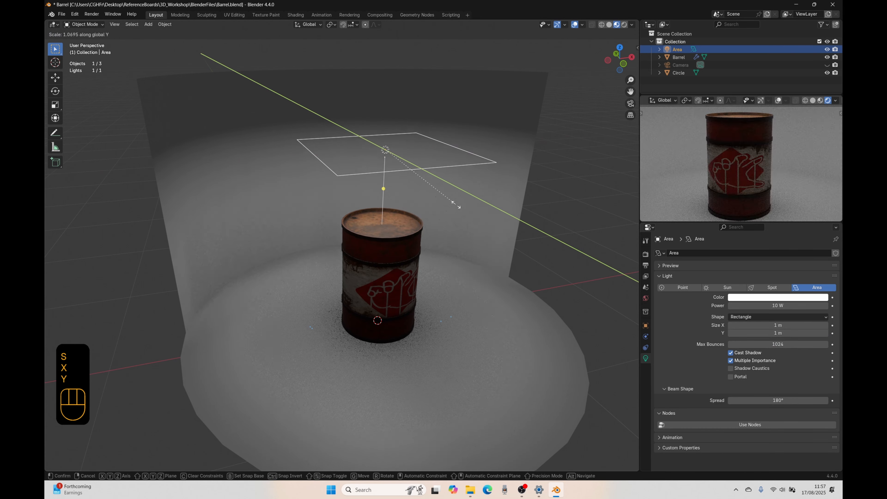
right_click(446, 227)
Switch the area light's shape to Ellipse and try stretching it along X and along Y.
left_click(755, 315)
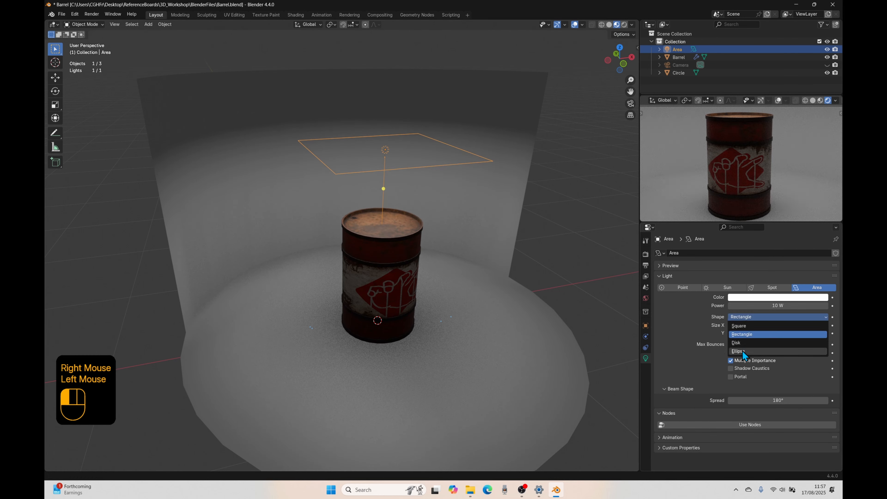
left_click(742, 351)
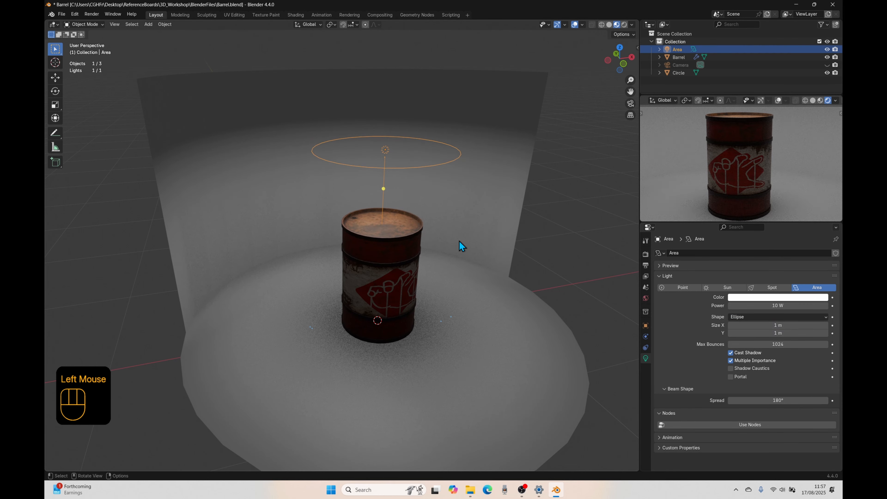
key("s")
key("x")
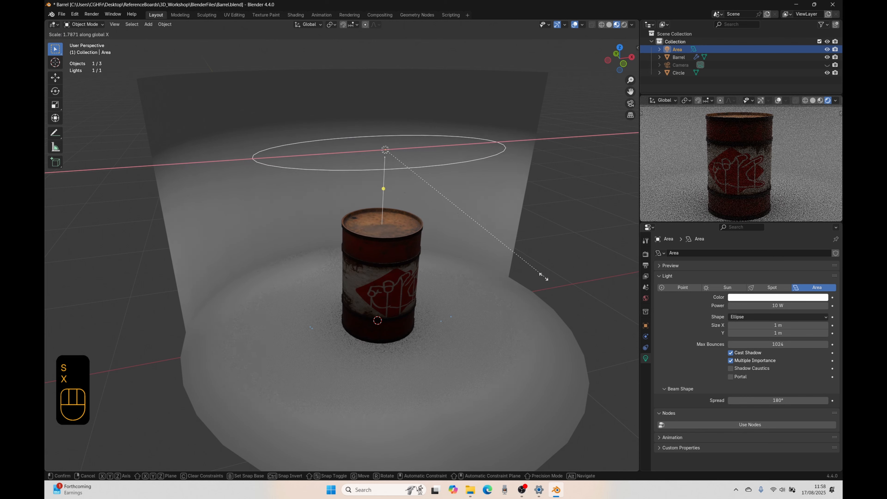
key("y")
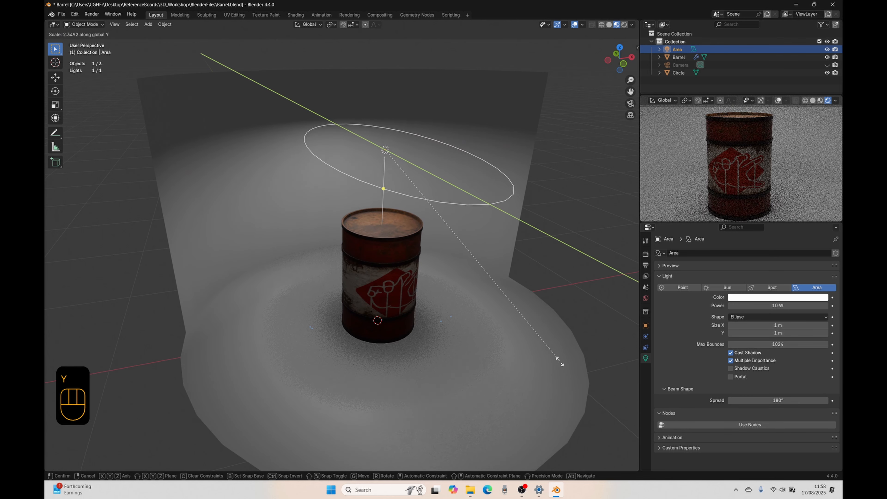
right_click(432, 243)
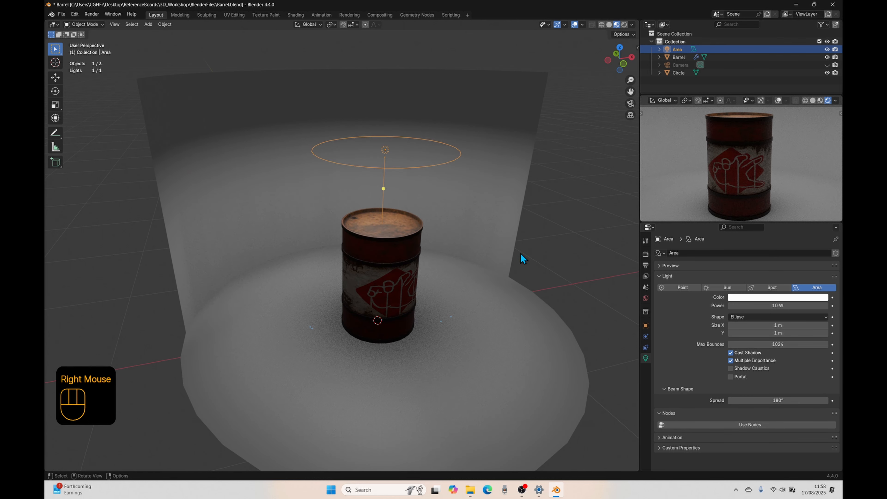
Set the area light's shape back to Square and look over its color and power settings.
left_click(737, 317)
left_click(741, 324)
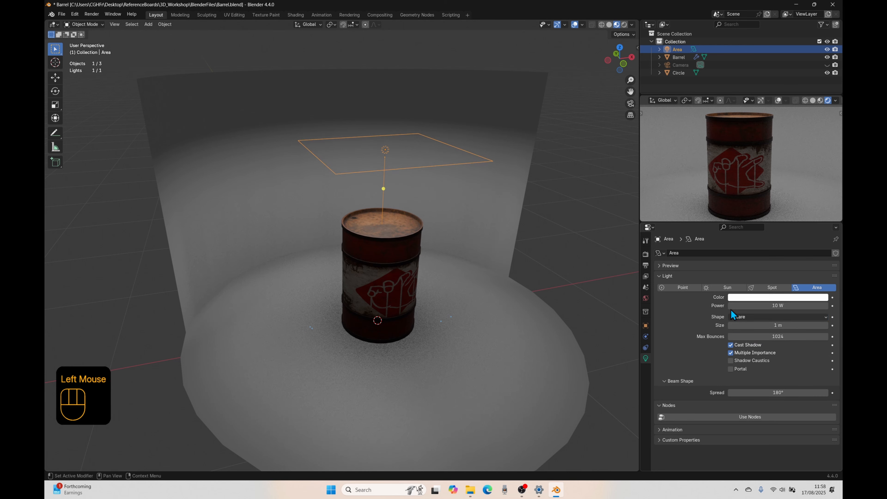
left_click(748, 298)
left_click_drag(785, 209, 772, 196)
key("Escape")
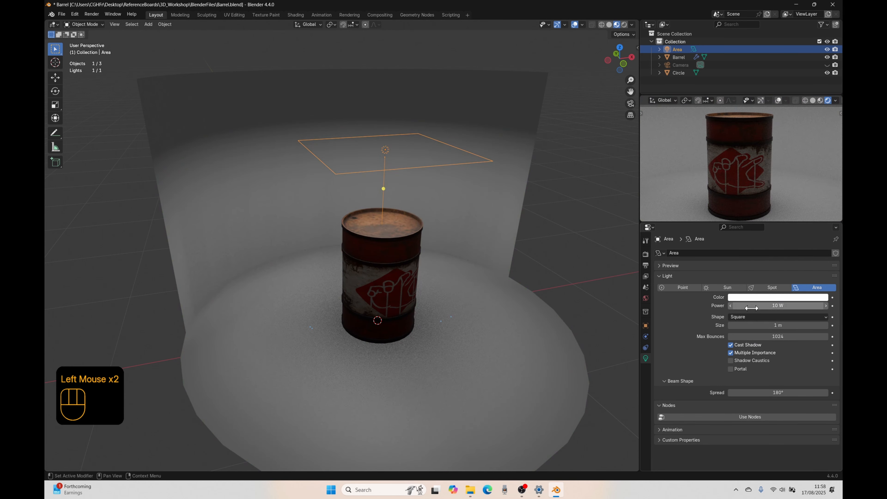
mouse_move(747, 306)
left_mouse_down()
mouse_move(782, 307)
mouse_move(748, 307)
left_mouse_up()
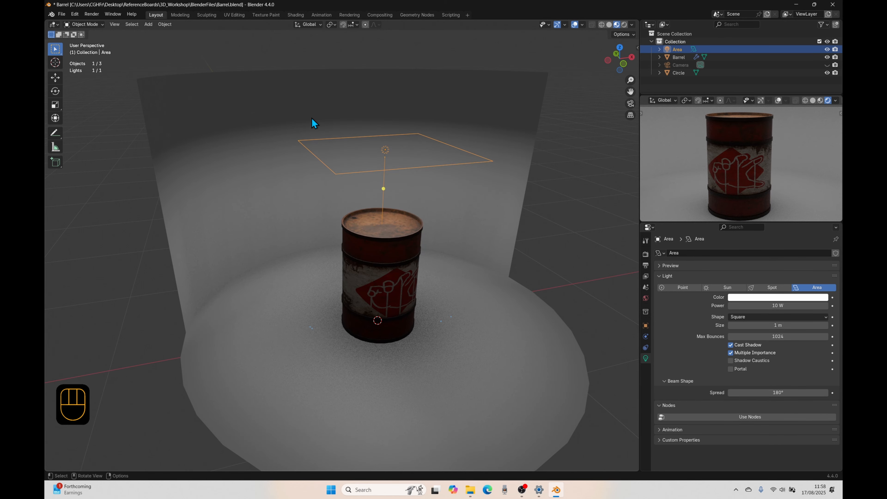
Narrow the area light's beam spread to 95.7°.
left_click_drag(779, 393, 730, 393)
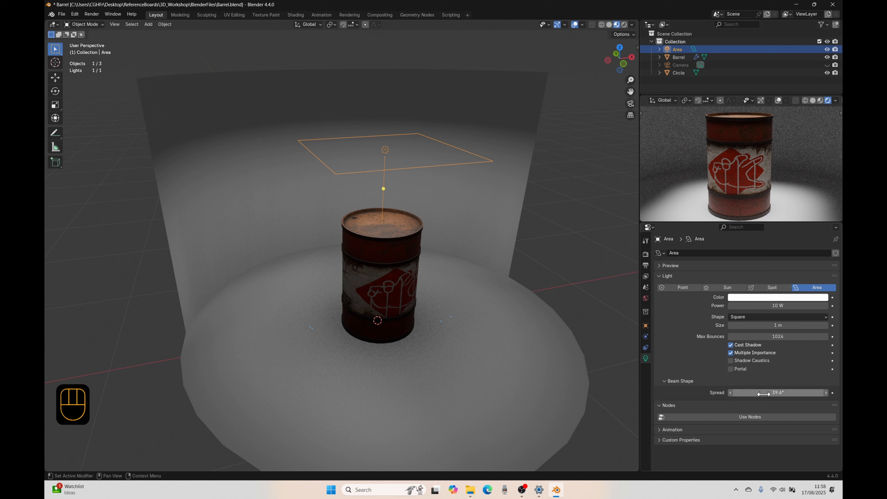
mouse_move(764, 394)
left_mouse_down()
mouse_move(832, 394)
mouse_move(750, 388)
left_mouse_up()
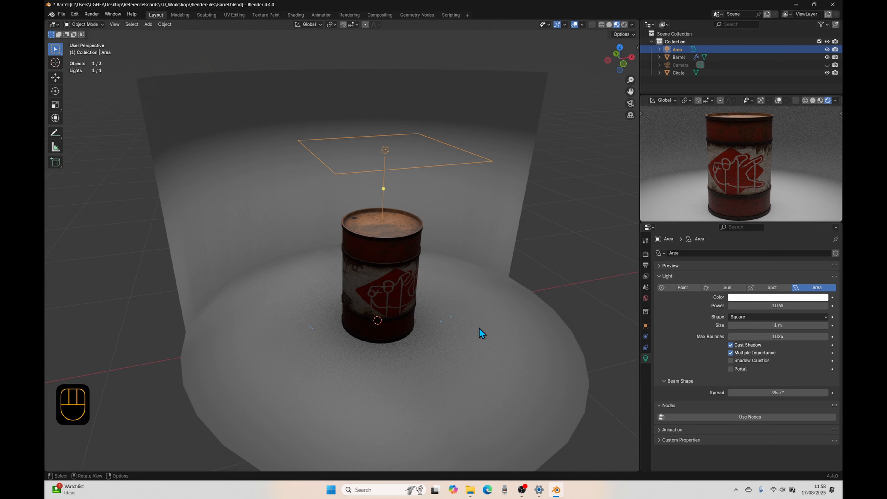
Delete the area light above the barrel.
middle_click_drag(479, 328, 464, 317)
scroll(426, 255, "down", 1)
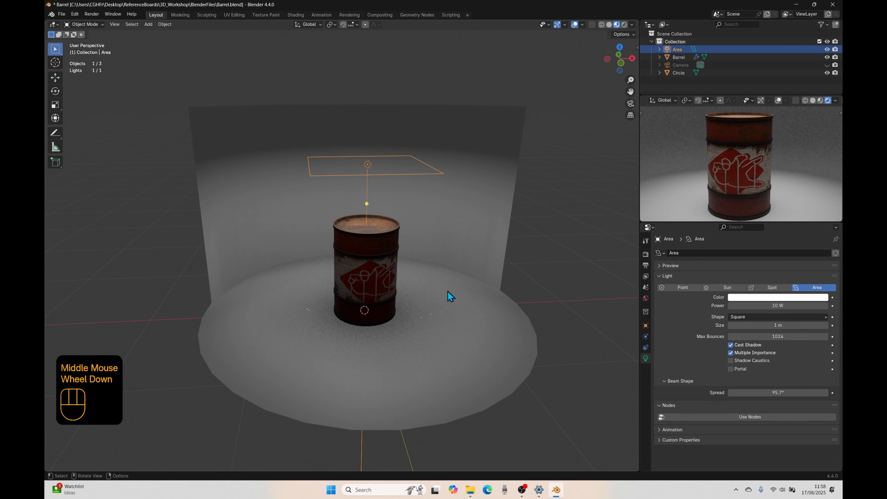
scroll(371, 317, "up", 1)
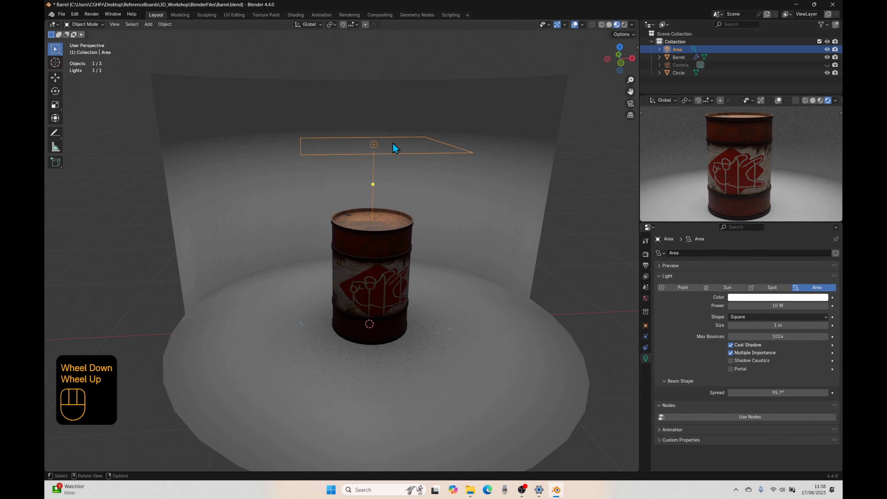
key("Delete")
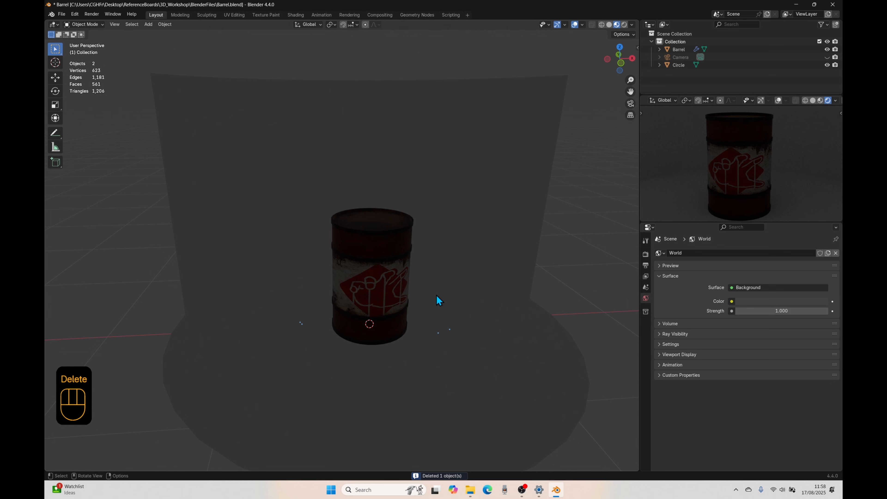
Add a sun light and raise it about 1.56 m along Z, above the barrel.
key("shift+a")
mouse_move(439, 294)
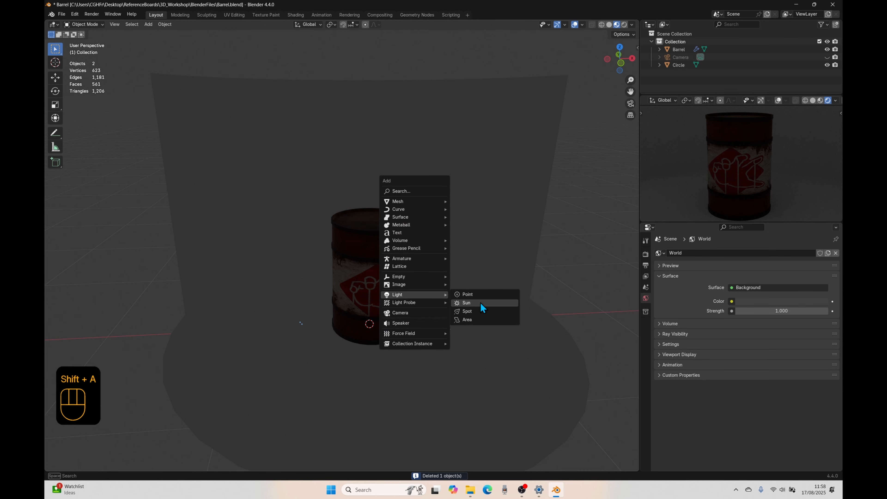
left_click(468, 303)
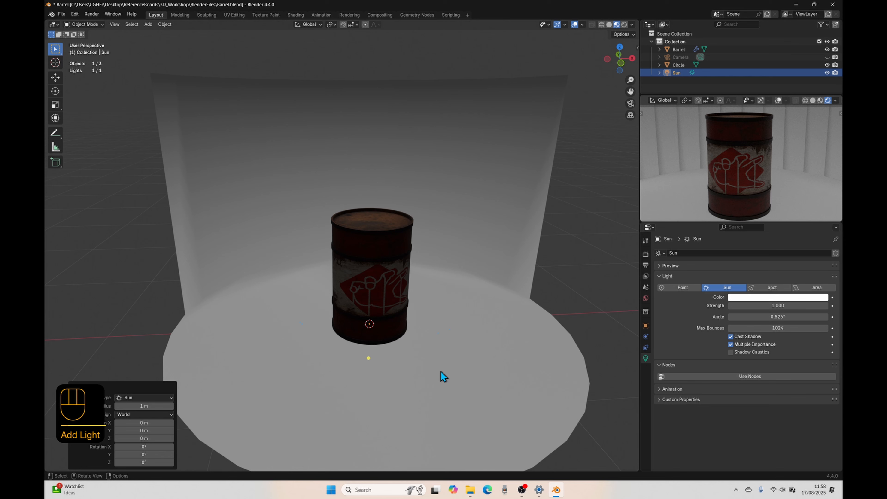
key("g")
key("z")
left_click(437, 184)
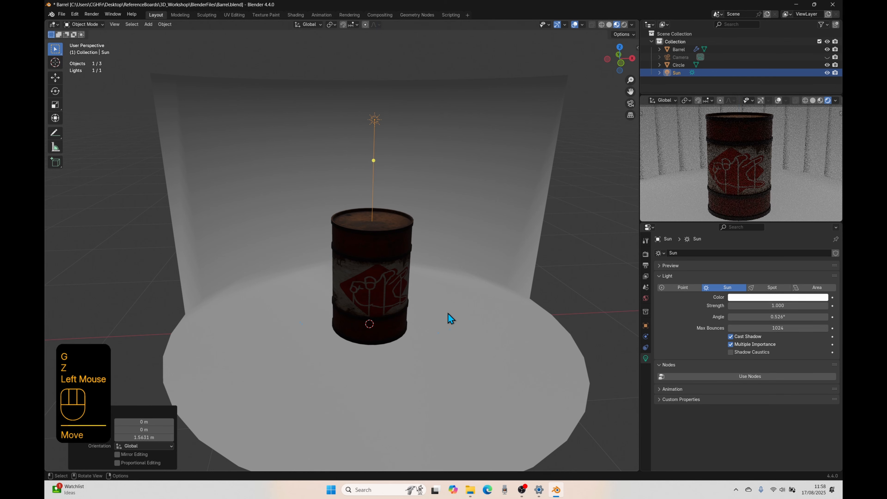
middle_click_drag(462, 359, 463, 354)
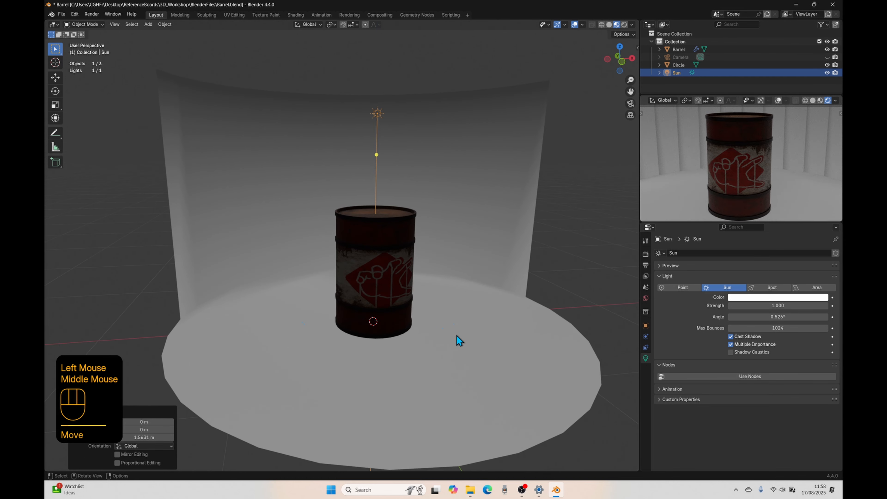
Rotate the sun light about 48.9° in the view and about -63° around the global Z axis.
key("r")
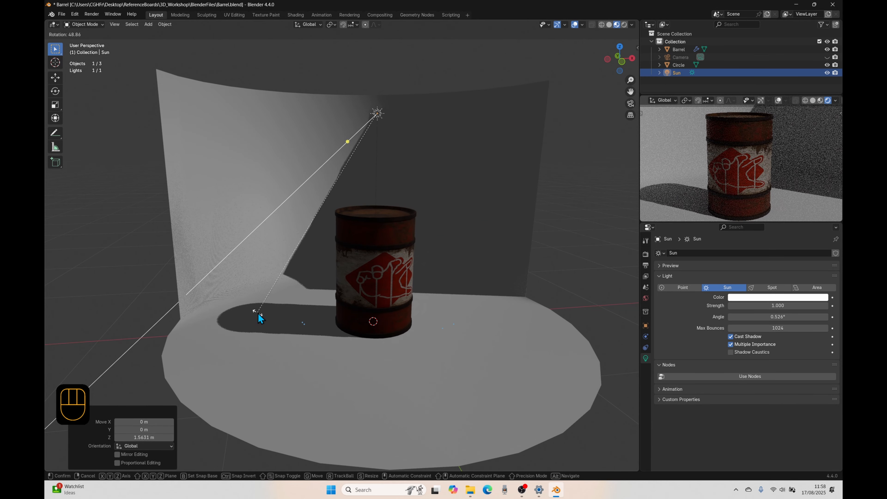
left_click(244, 338)
key("r")
key("z")
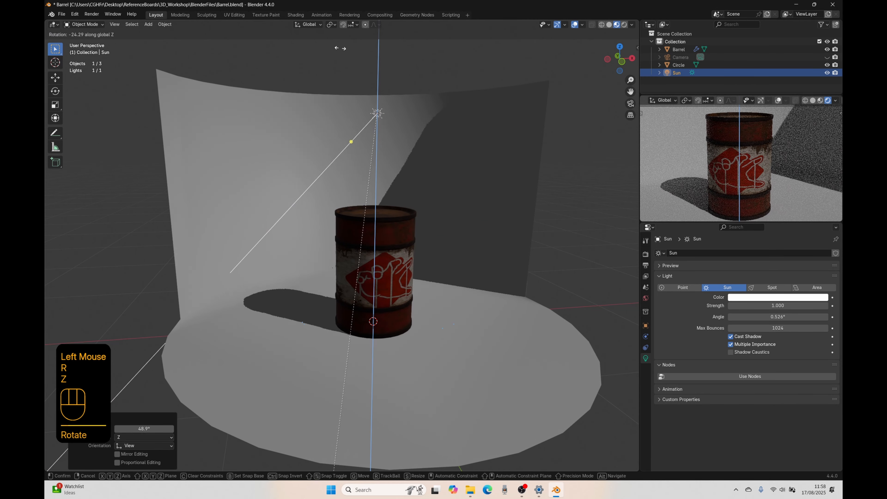
left_click(587, 450)
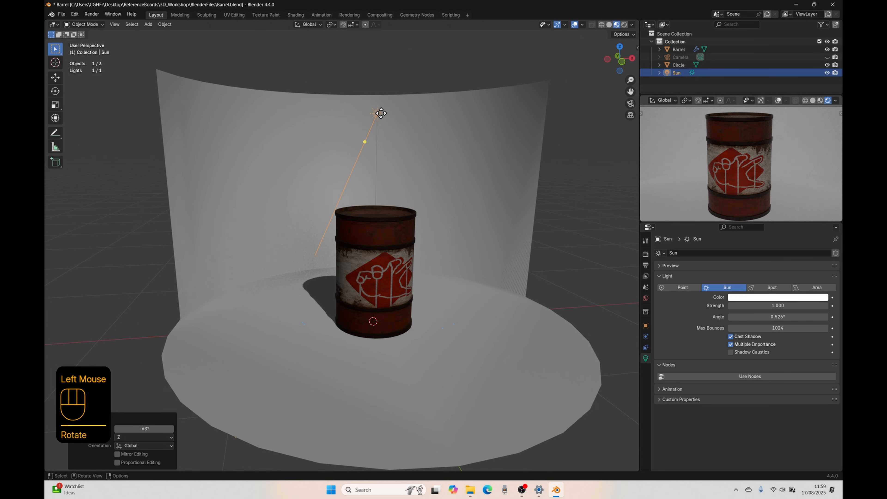
Try moving the sun light down towards the barrel, cancel the move and keep the light selected.
key("g")
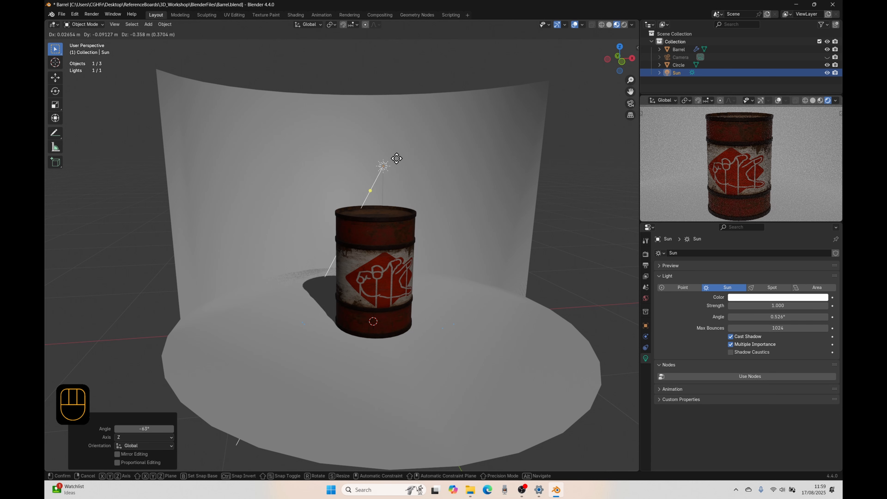
right_click(385, 116)
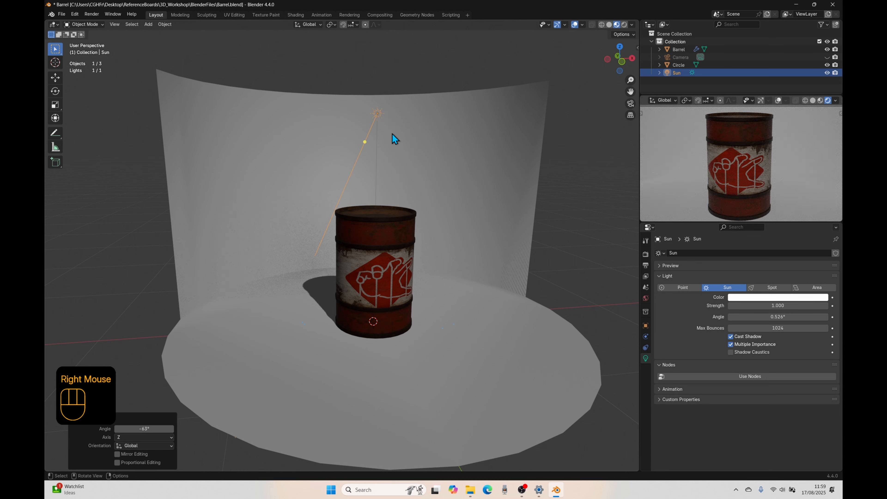
left_click(378, 117)
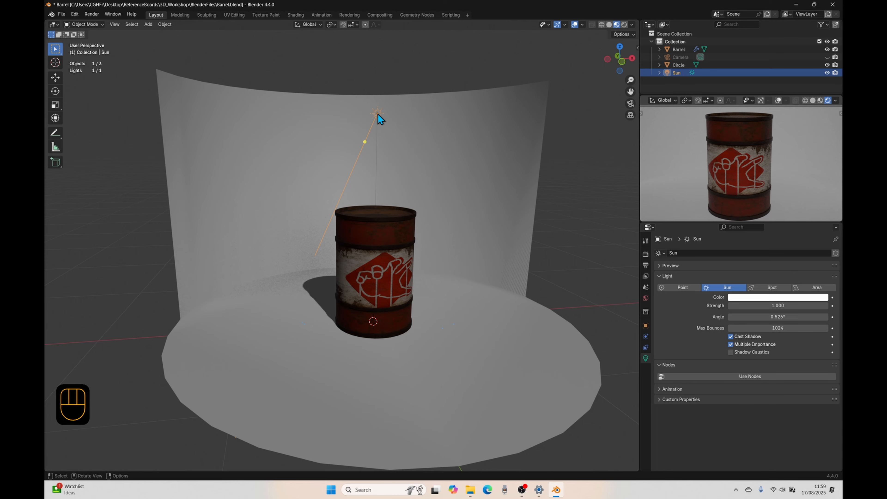
Sketch a small sun with rays as an annotation in the empty space far above the backdrop.
scroll(371, 260, "down", 2)
middle_click_drag(371, 260, 510, 115)
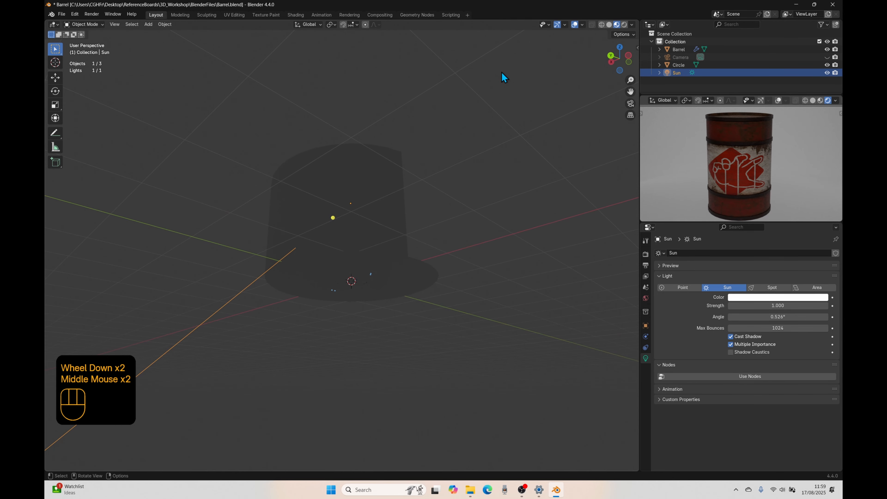
left_click(56, 136)
mouse_move(492, 59)
left_mouse_down()
mouse_move(479, 71)
mouse_move(491, 52)
mouse_move(468, 50)
mouse_move(465, 69)
mouse_move(479, 93)
left_mouse_up()
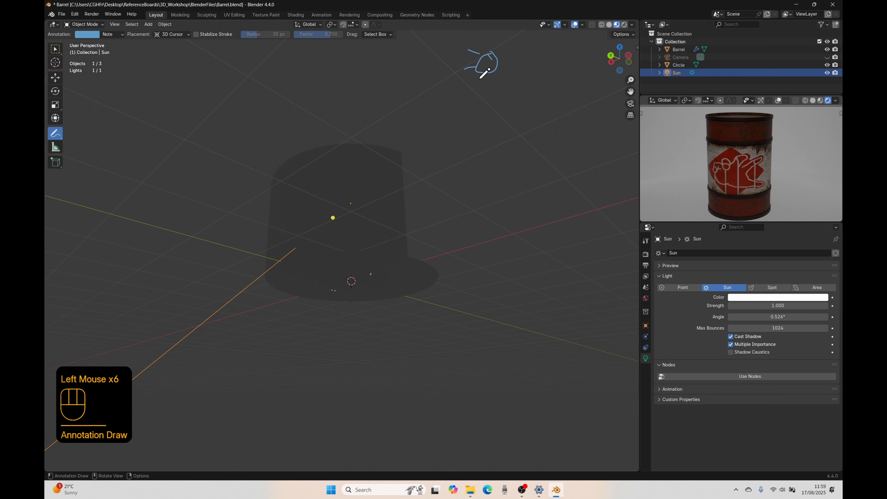
mouse_move(488, 78)
left_mouse_down()
mouse_move(511, 56)
mouse_move(485, 86)
left_mouse_up()
Try moving and rotating the sun light around the barrel, cancel both changes and return to the selection tool.
mouse_move(485, 86)
middle_mouse_down()
mouse_move(436, 154)
mouse_move(348, 169)
mouse_move(349, 199)
mouse_move(400, 207)
middle_mouse_up()
scroll(349, 198, "up", 1)
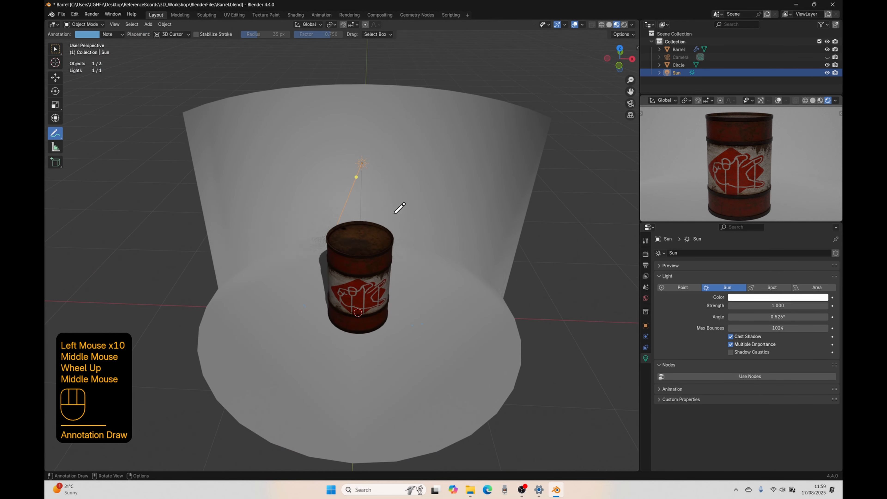
middle_click_drag(365, 253, 454, 155)
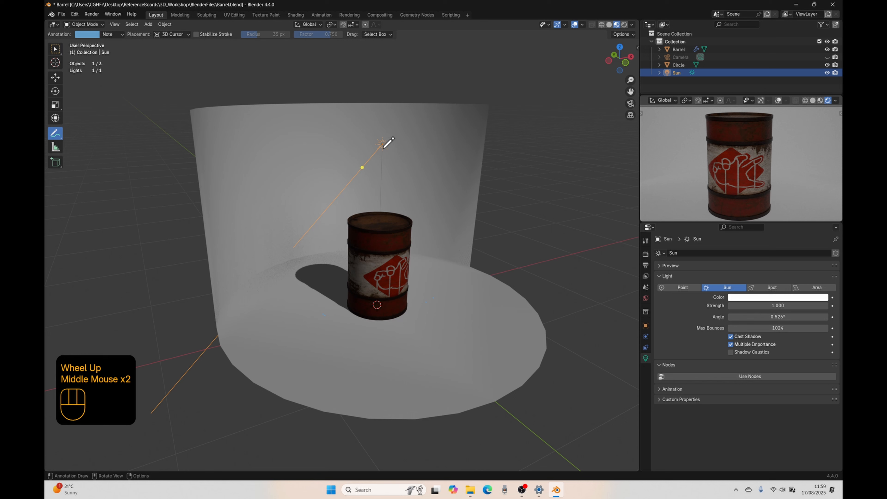
key("g")
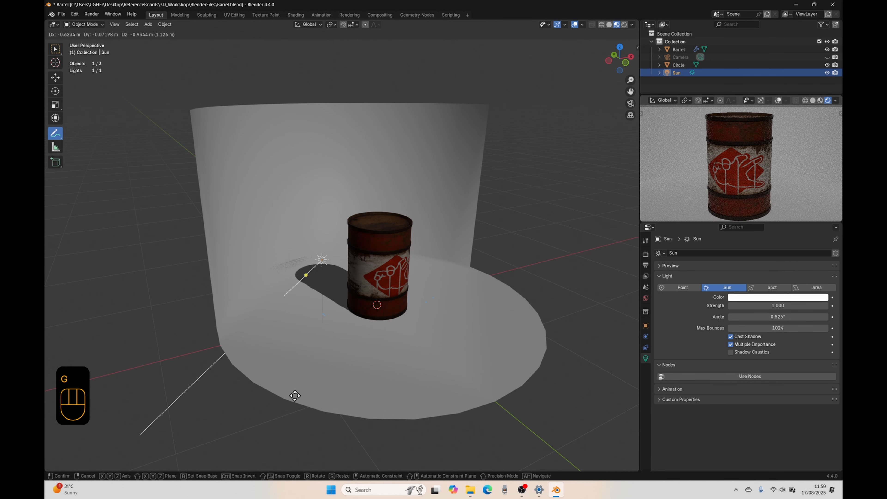
right_click(440, 267)
key("r")
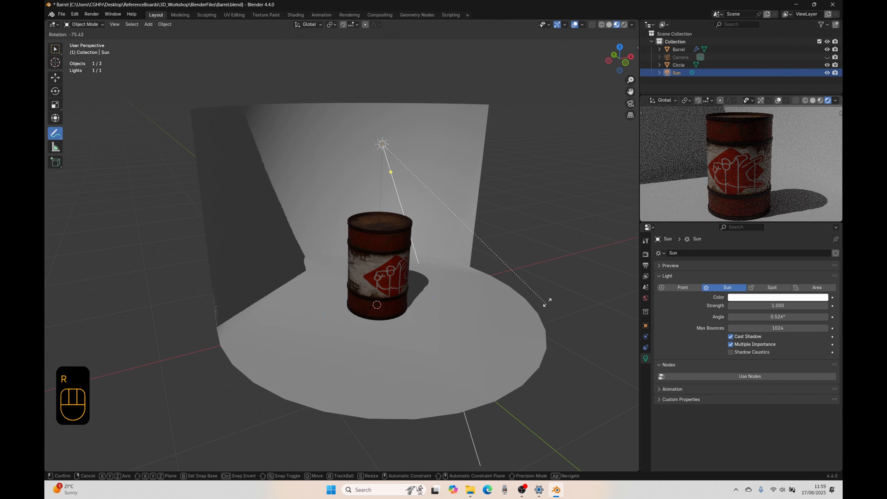
right_click(296, 238)
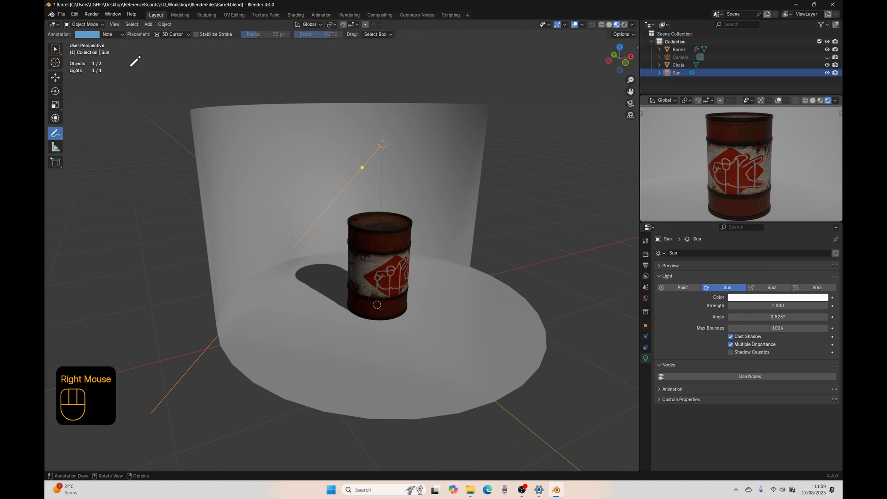
left_click(53, 52)
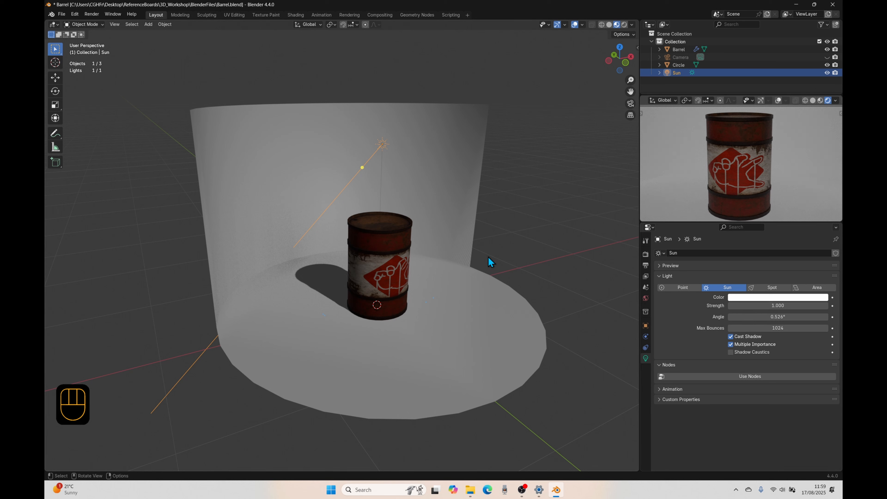
Add a point light, place it beside the barrel at about 0.85 m height and set its power to 144.7 W.
key("shift+a")
left_click(514, 254)
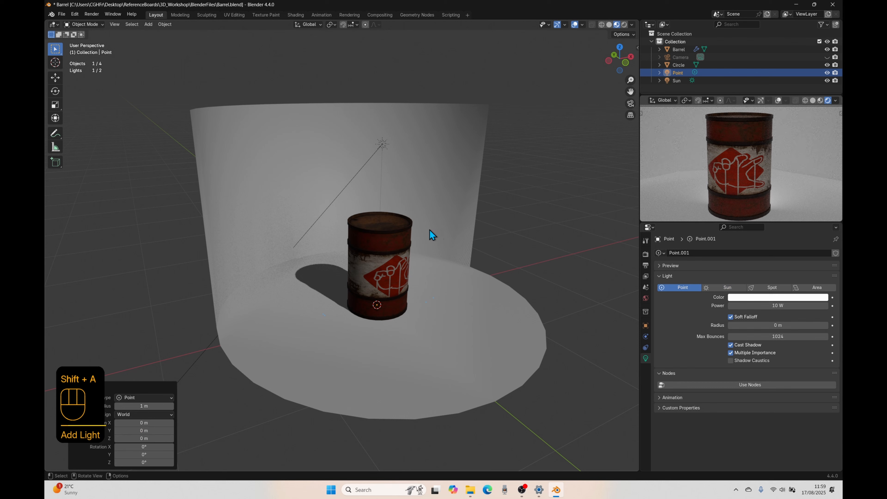
key("g")
left_click(514, 136)
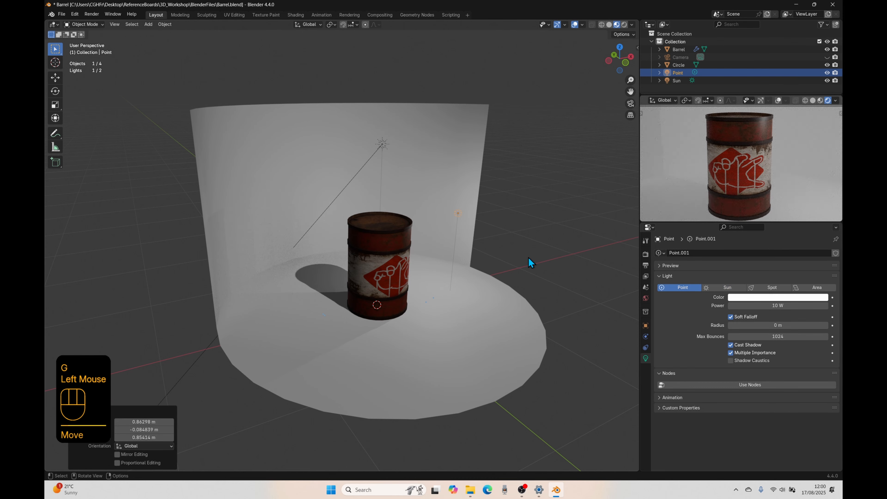
left_click_drag(779, 305, 828, 305)
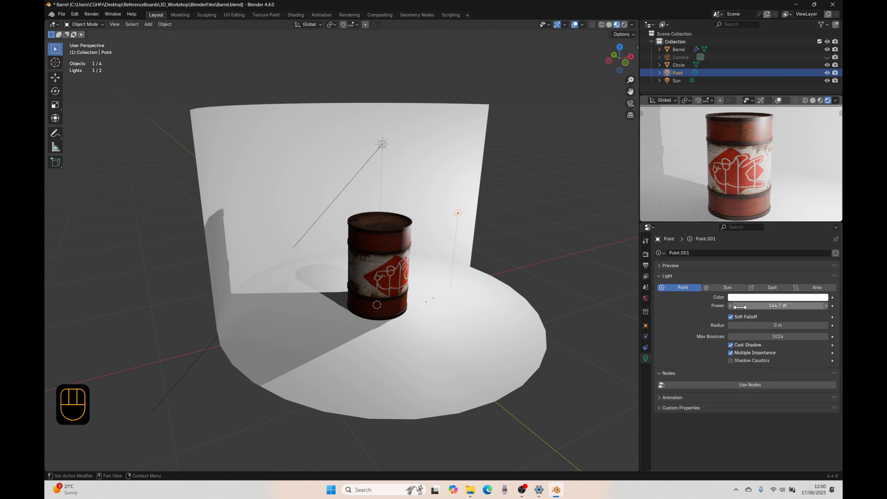
Try raising the sun light's strength to about 10, and undo the change.
left_click(382, 148)
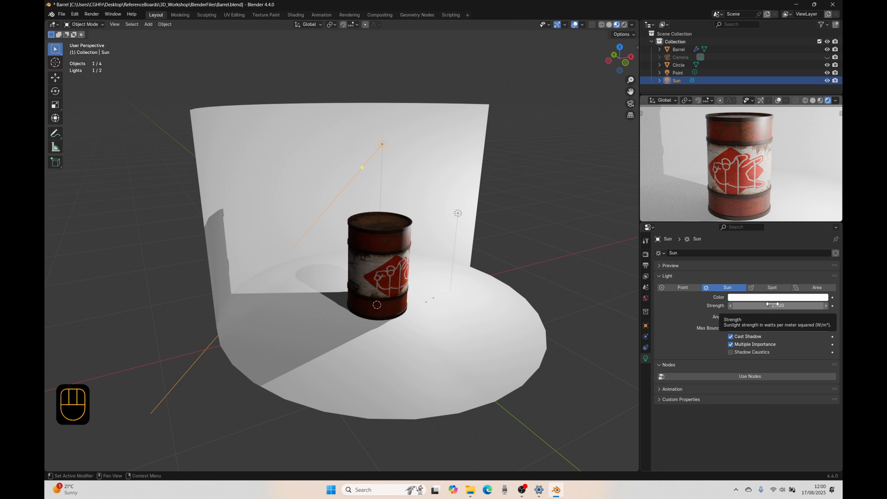
mouse_move(772, 304)
left_mouse_down()
mouse_move(794, 304)
mouse_move(757, 307)
left_mouse_up()
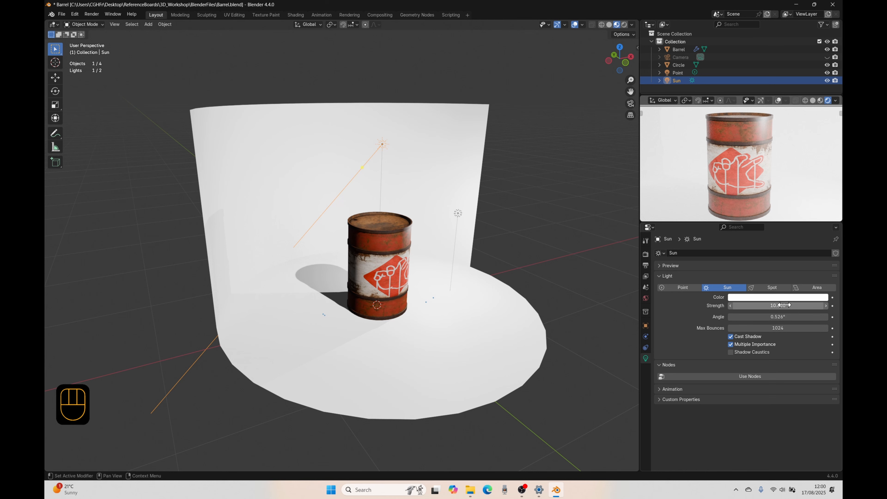
key("ctrl+z")
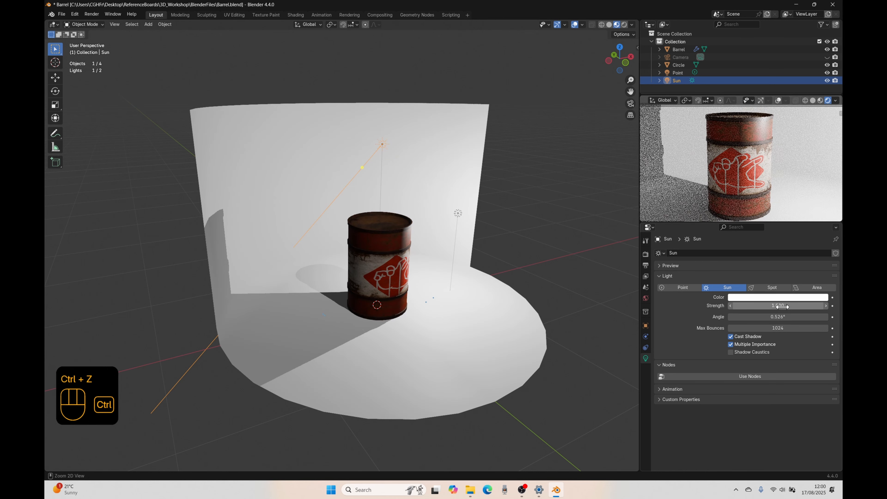
Delete the point light beside the barrel.
left_click(459, 213)
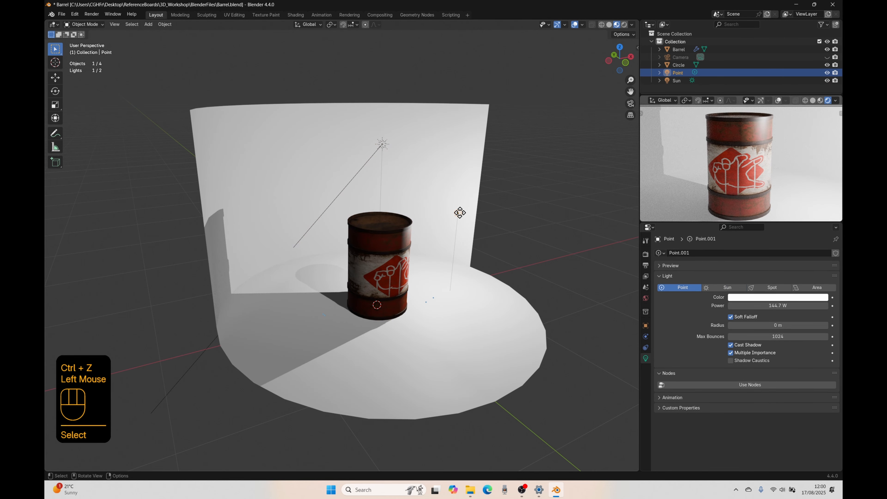
key("Delete")
Check the sun light's color picker and set the light's angle to 30.6°.
left_click(384, 145)
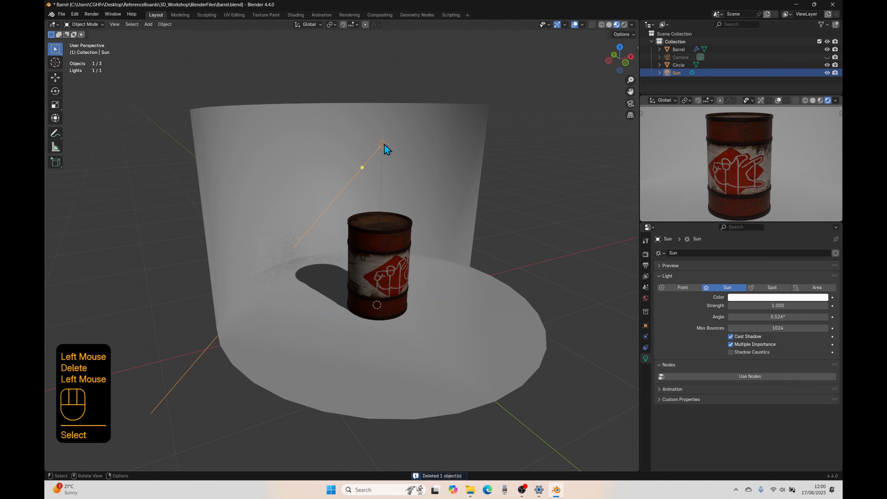
left_click(756, 298)
mouse_move(786, 212)
left_mouse_down()
mouse_move(795, 202)
mouse_move(803, 230)
mouse_move(786, 208)
left_mouse_up()
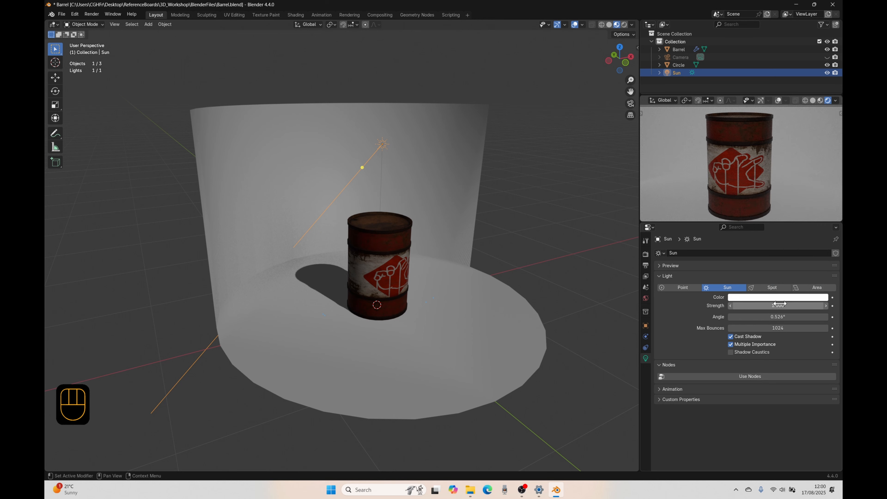
left_click_drag(765, 316, 790, 317)
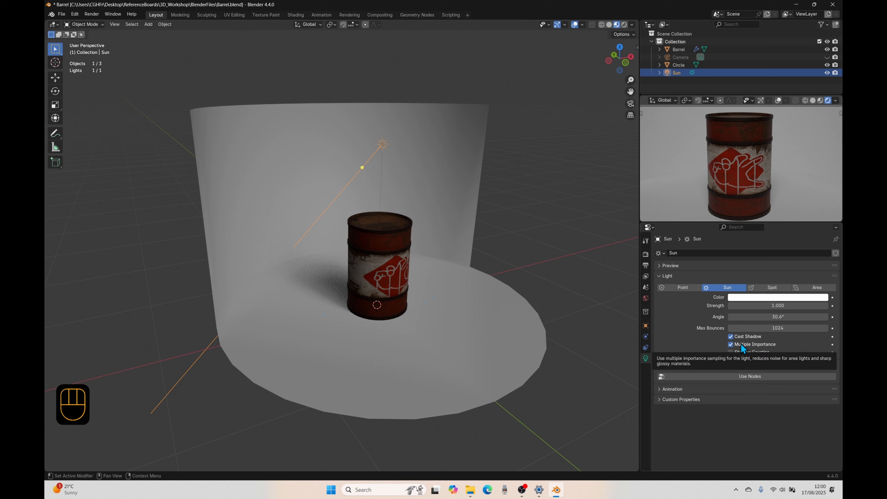
Delete the sun light above the barrel.
left_click(516, 177)
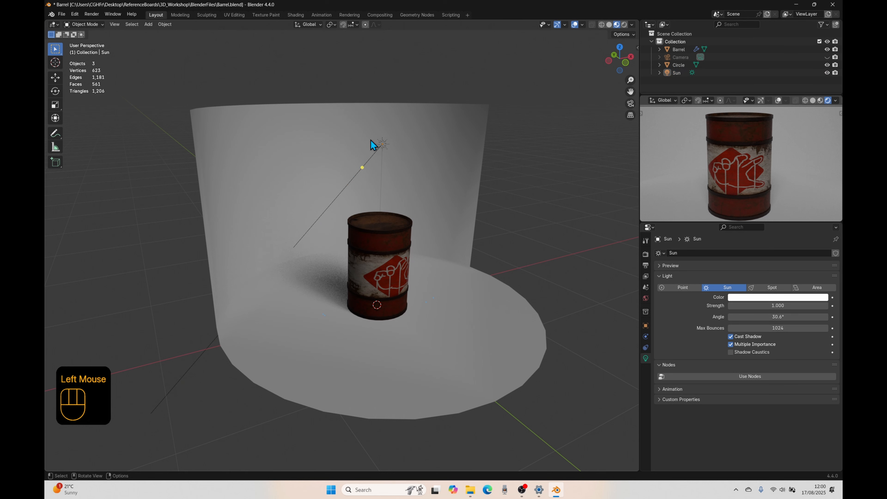
left_click(379, 147)
key("Delete")
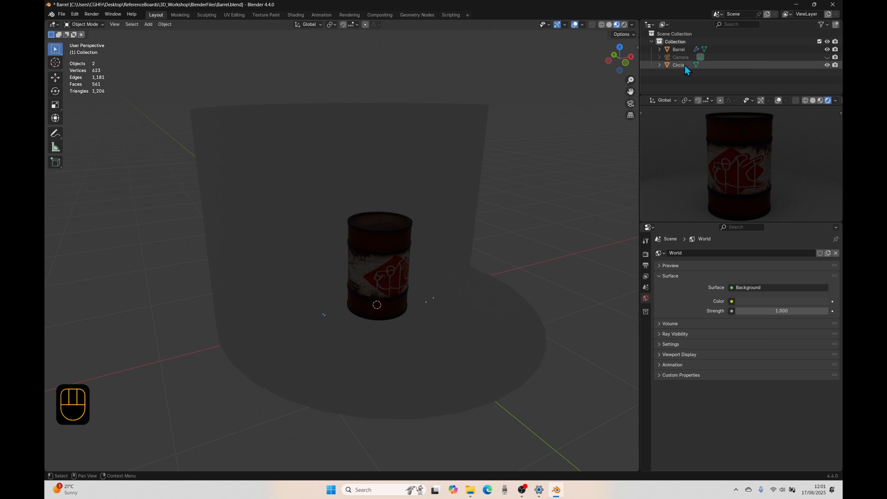
Rename the collection holding the barrel to Asset and add a new collection directly under the Scene Collection.
left_click(677, 43)
double_click(676, 42)
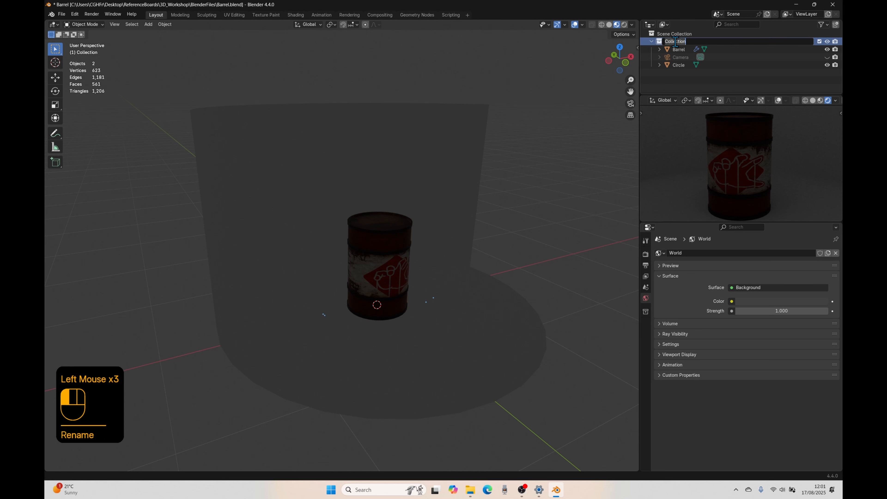
type("Asset")
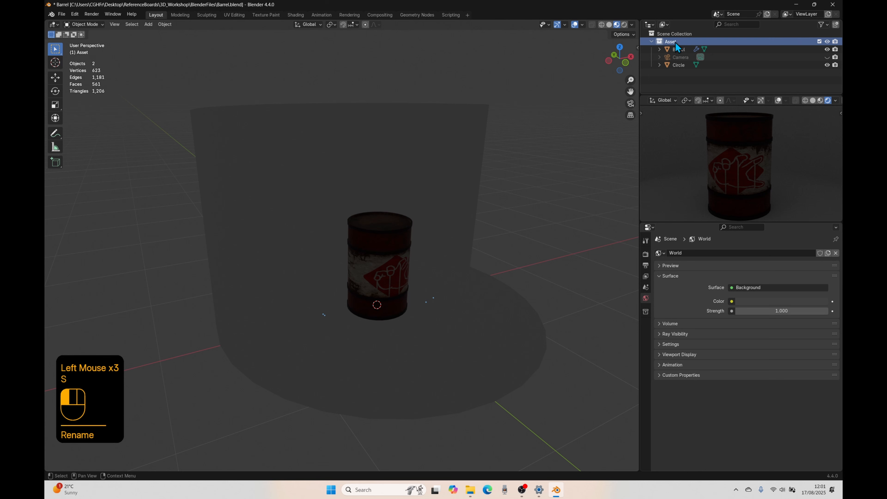
key("Return")
left_click(683, 34)
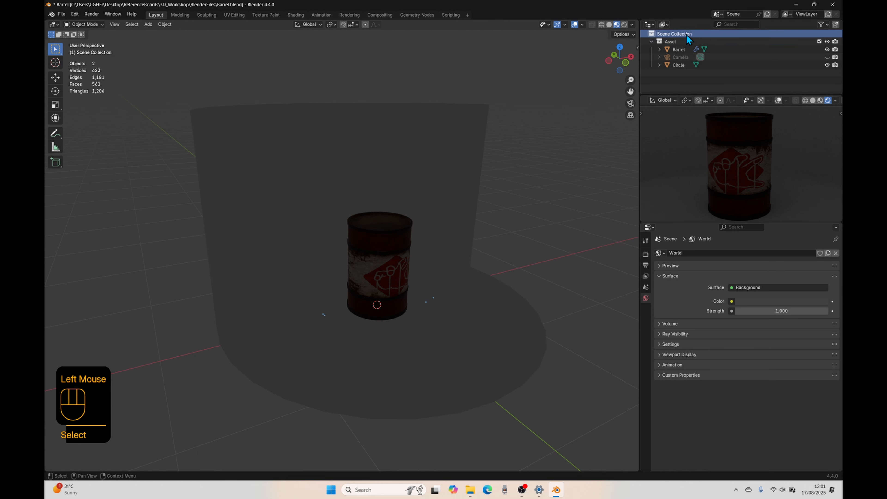
left_click(835, 25)
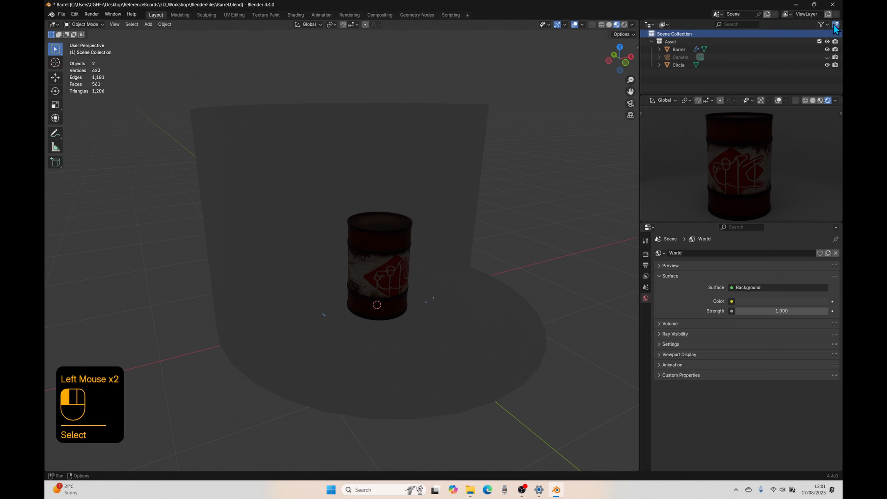
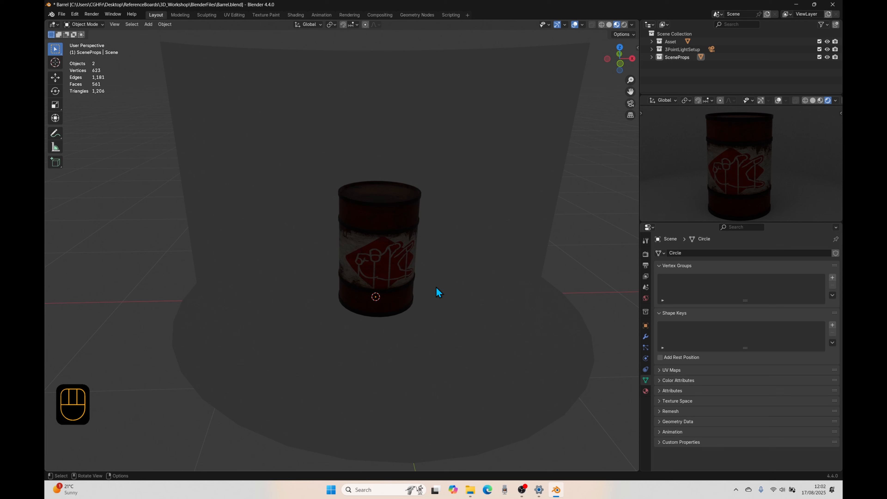
Add an area light and move it diagonally in front of the barrel, about 1.54 m along X and -1.42 m along Y.
key("shift+a")
mouse_move(436, 287)
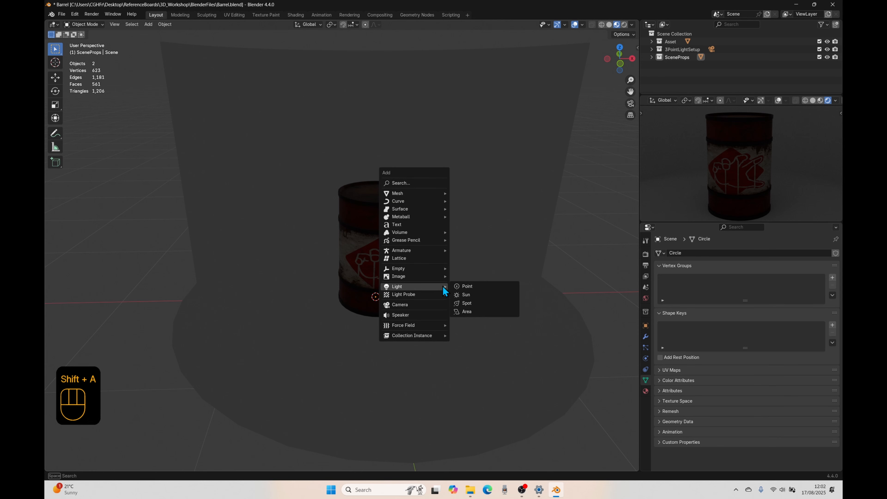
left_click(471, 313)
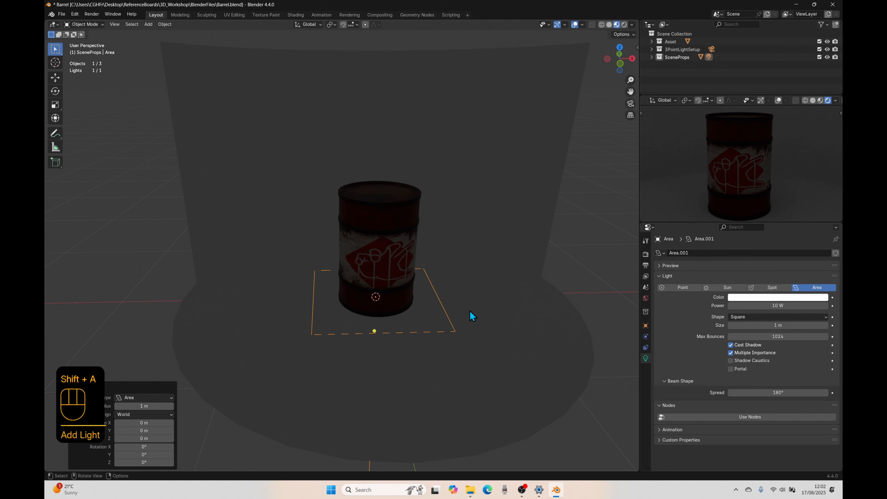
key("KP_7")
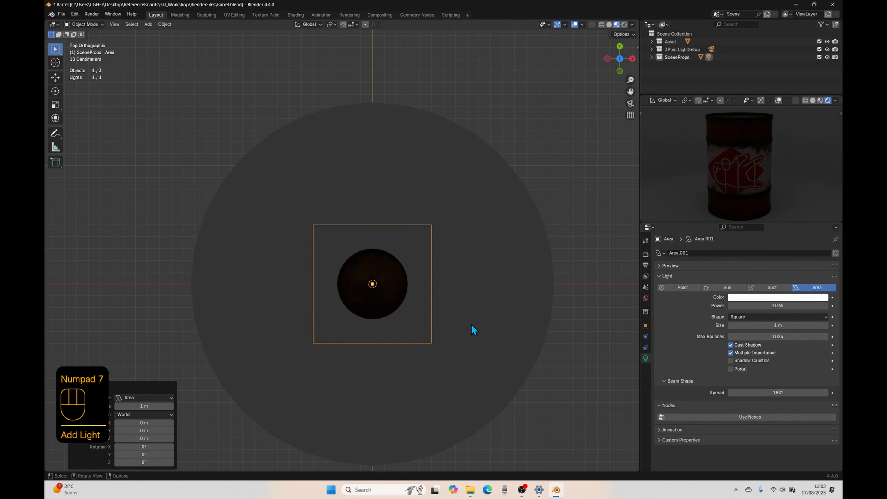
key("g")
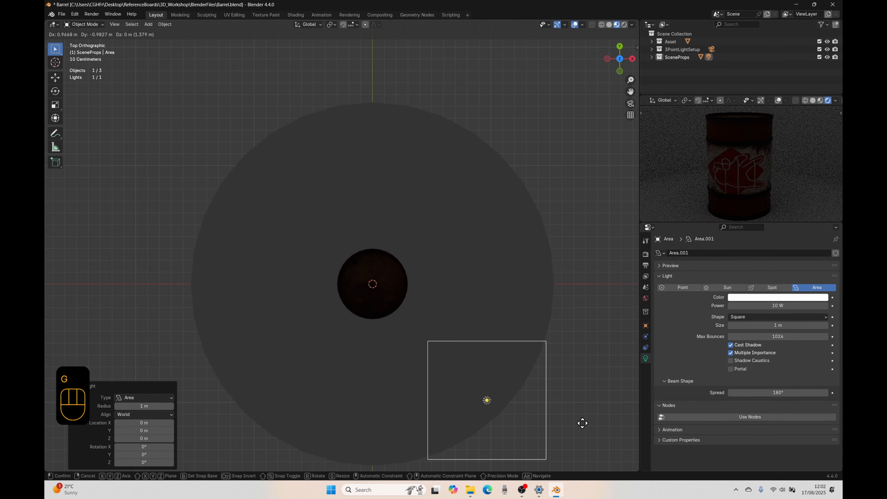
left_click(634, 468)
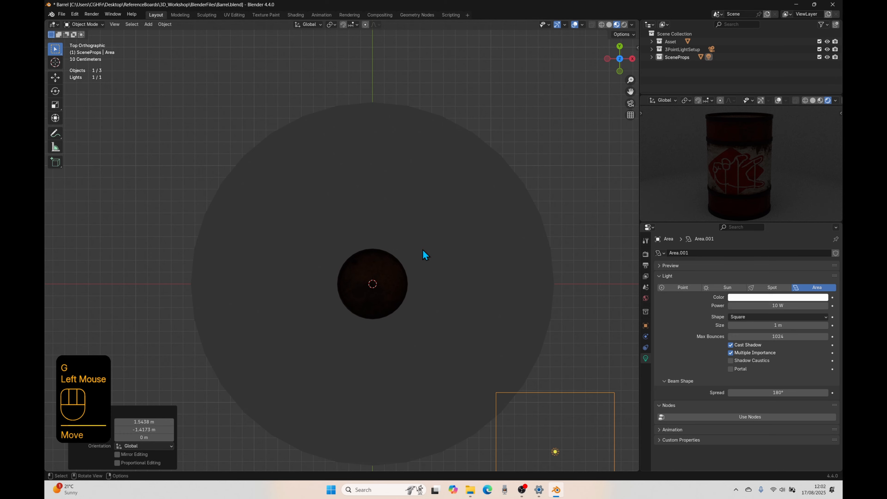
Raise the area light about 0.94 m along Z and rotate it 90° about the X axis.
middle_click_drag(425, 254, 530, 381, "shift")
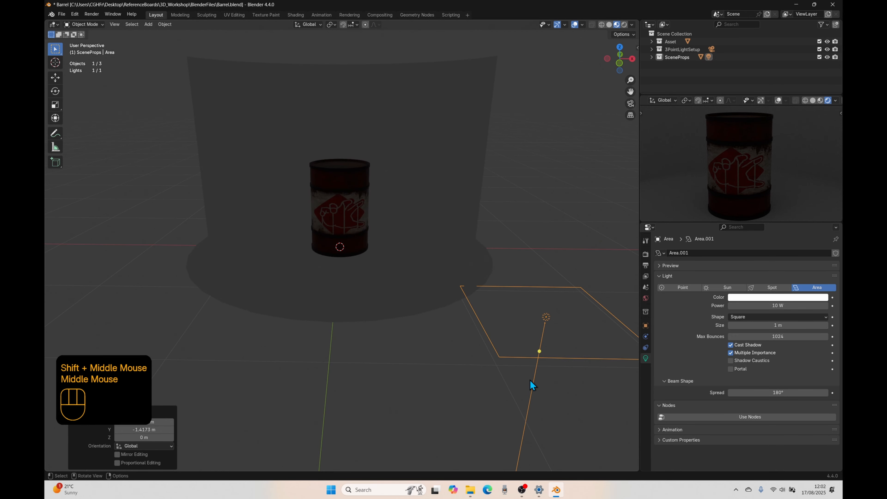
key("g")
key("z")
left_click(535, 255)
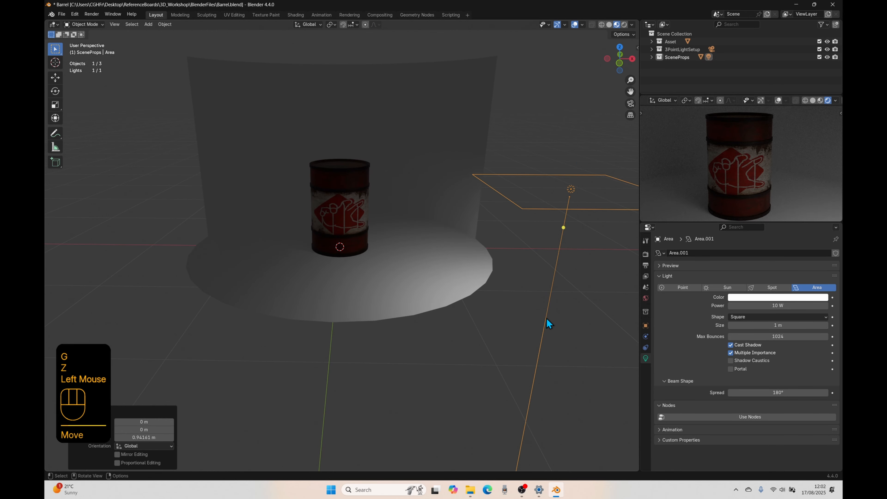
key("r")
key("x")
key("9")
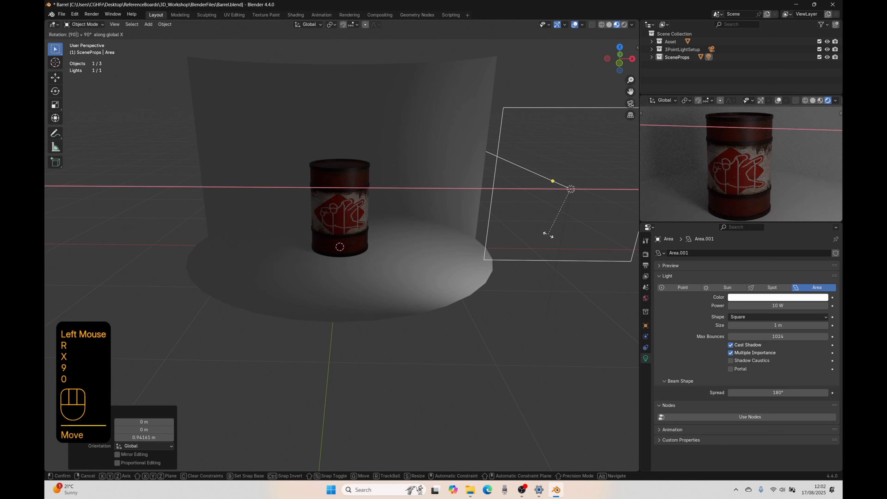
key("0")
left_click(548, 235)
In top view, rotate the area light about -39.6° to face the barrel and reposition it just outside the backdrop's front edge.
key("KP_7")
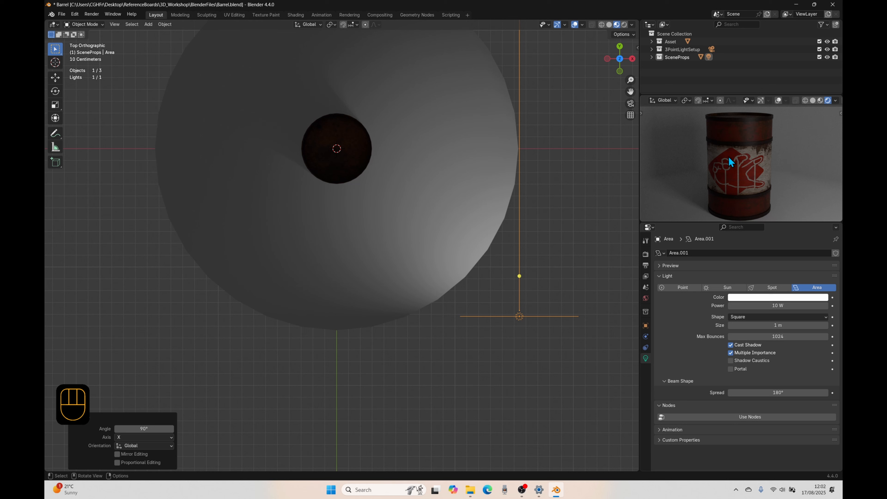
key("g")
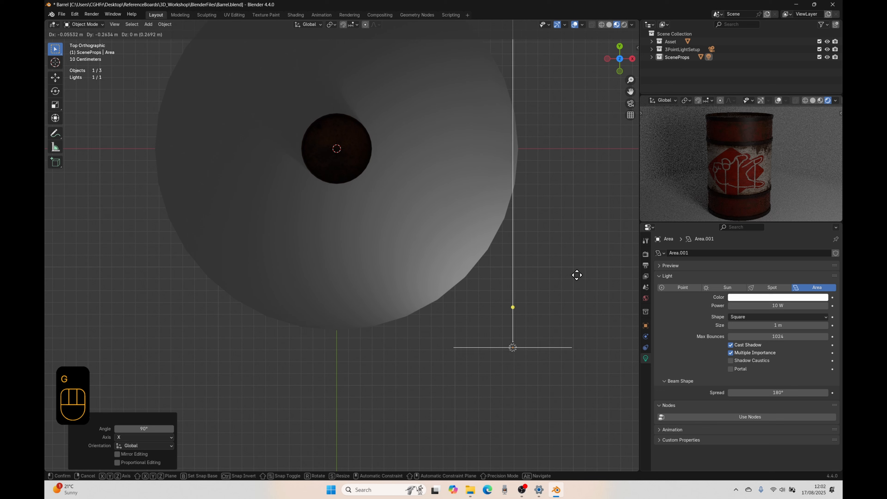
left_click(567, 278)
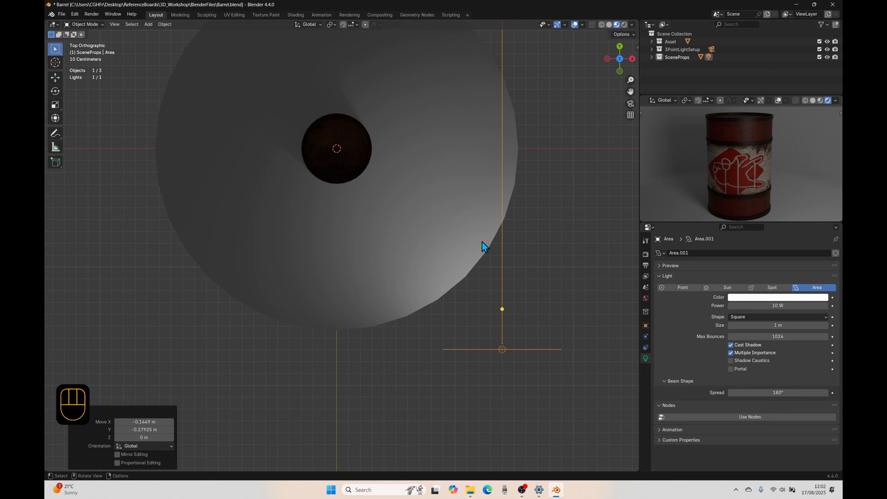
key("r")
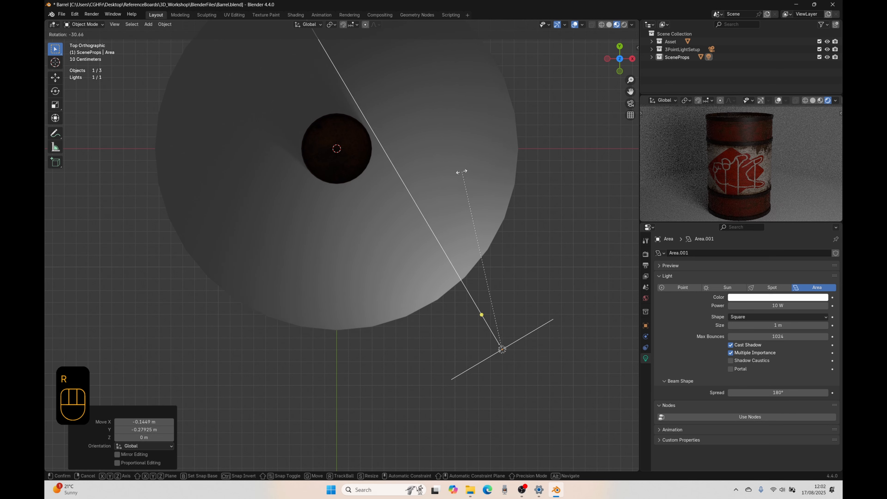
left_click(435, 180)
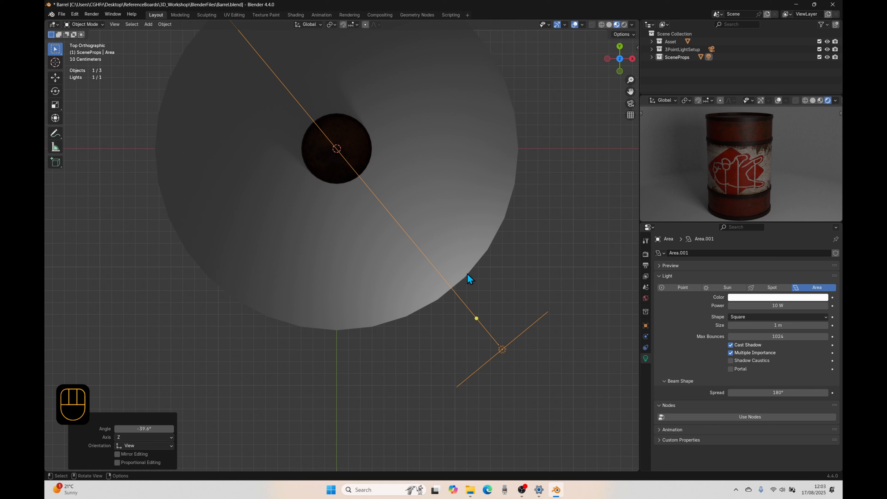
key("g")
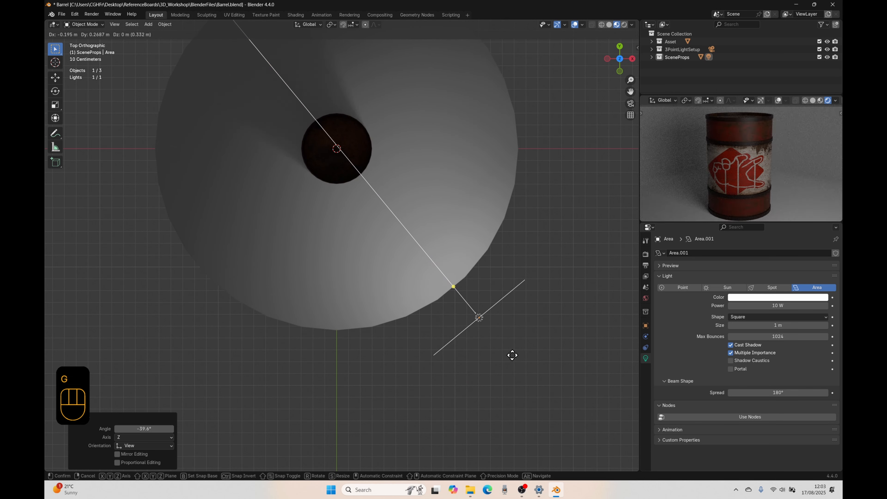
left_click(512, 357)
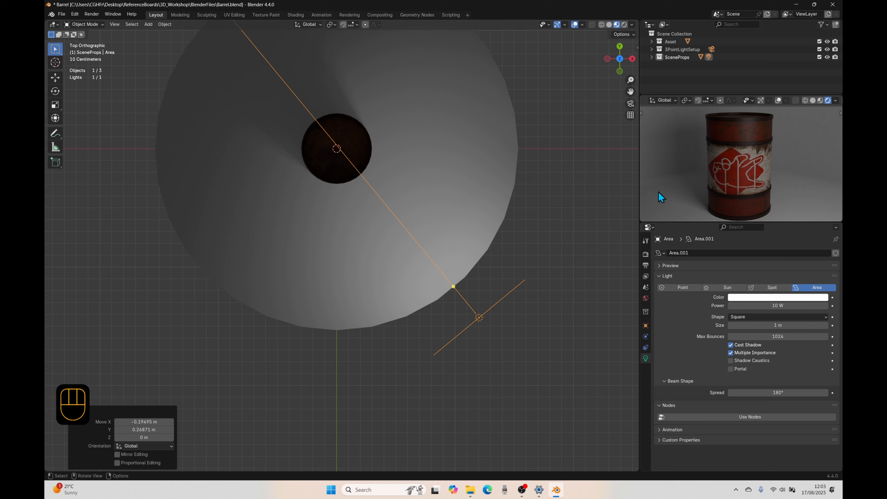
Set the area light's power to 24.6 W and its color to a warm yellow.
left_click(410, 126)
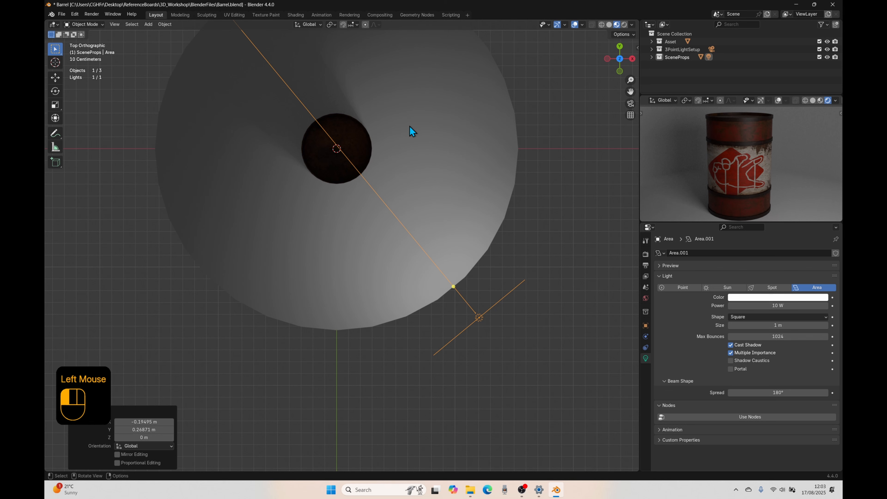
left_click(480, 318)
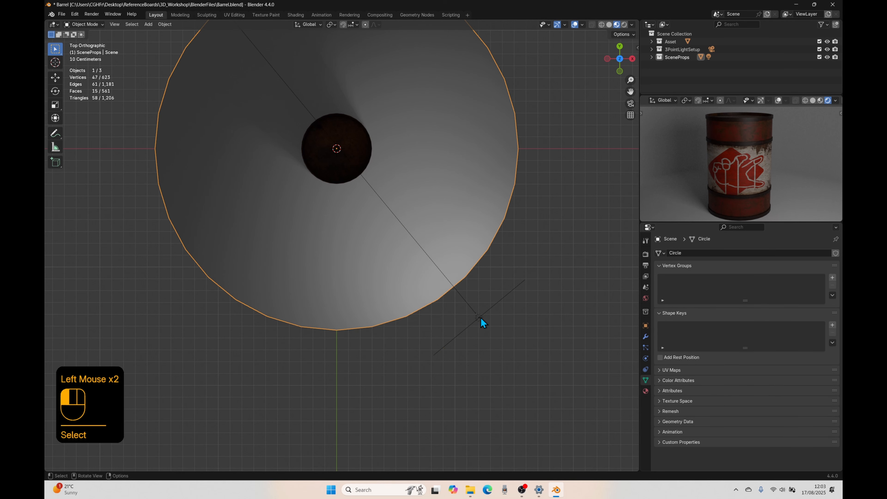
mouse_move(775, 306)
left_mouse_down()
mouse_move(816, 306)
mouse_move(778, 307)
left_mouse_up()
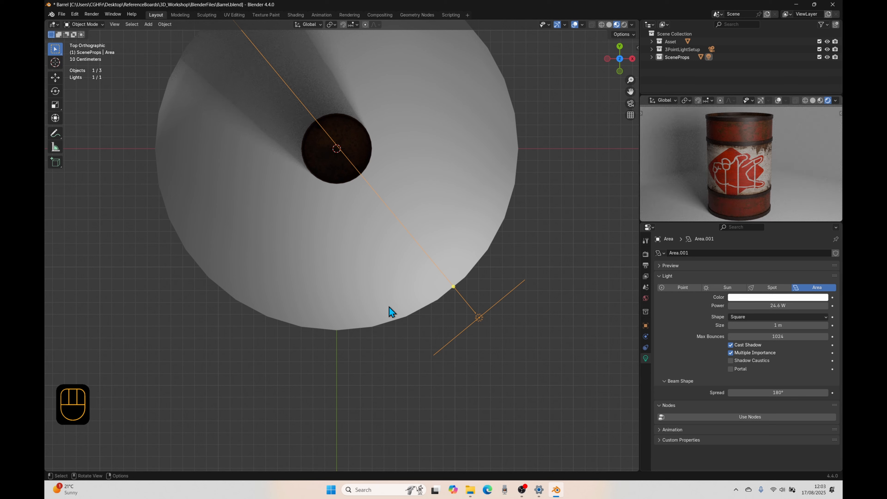
left_click(742, 298)
left_click_drag(785, 210, 773, 221)
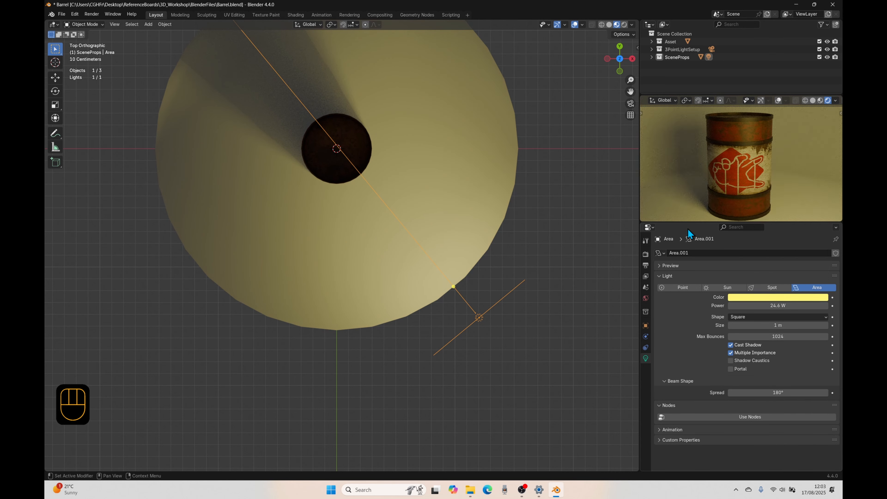
Move the area light from the SceneProps collection into the 3PointLightSetup collection.
left_click(479, 317)
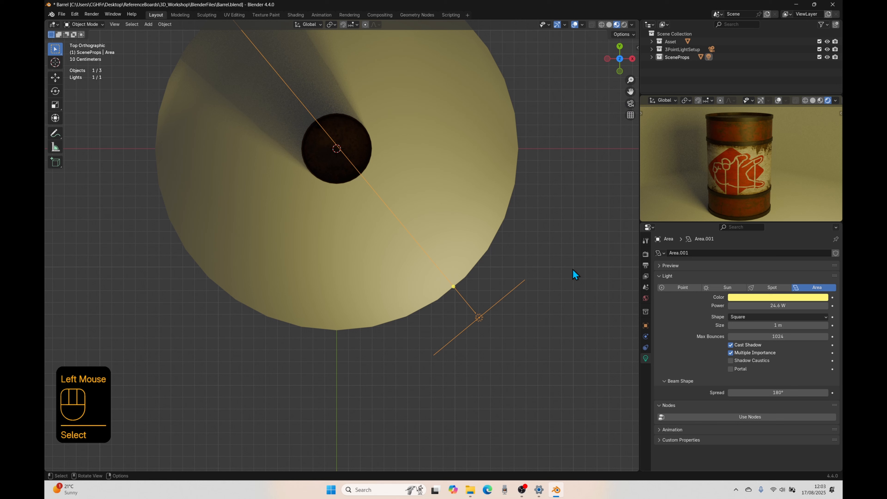
left_click(653, 57)
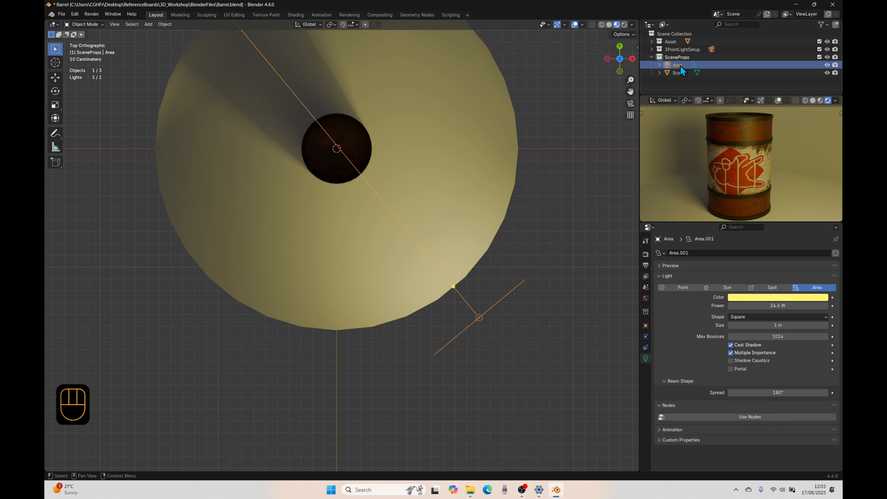
left_click_drag(679, 66, 678, 49)
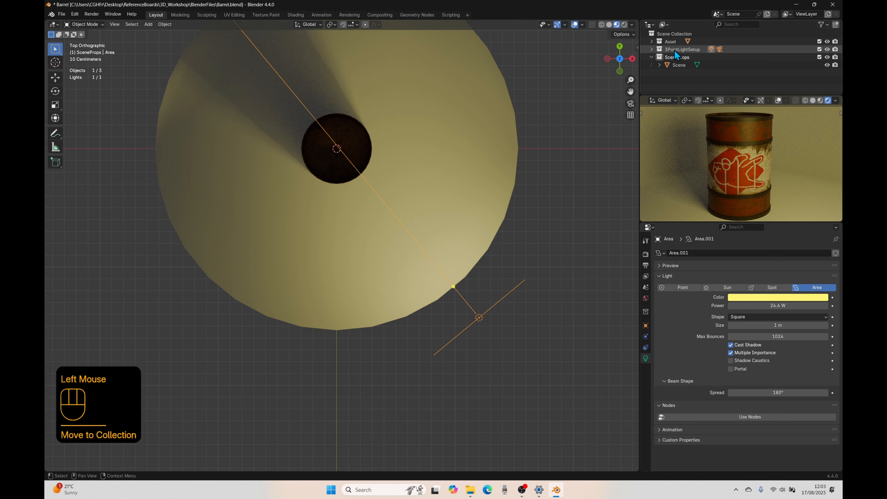
left_click(651, 57)
Rename the area light in the 3PointLightSetup collection to Key Light.
left_click(651, 49)
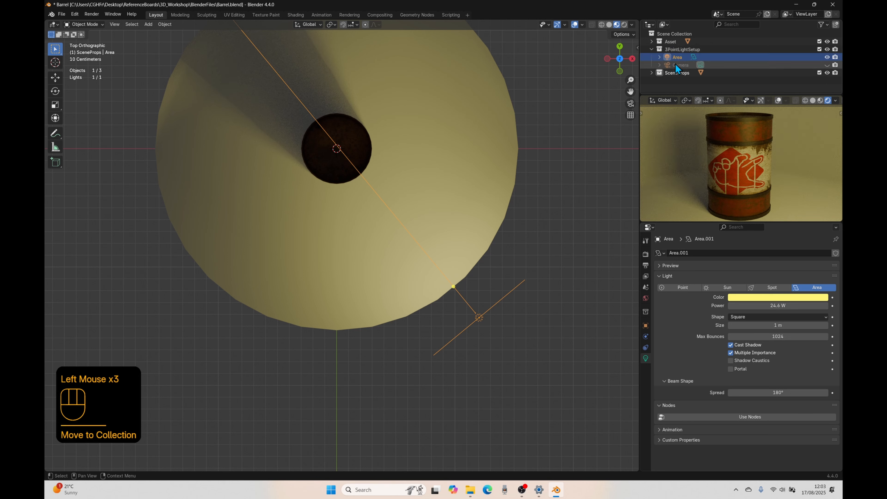
double_click(680, 57)
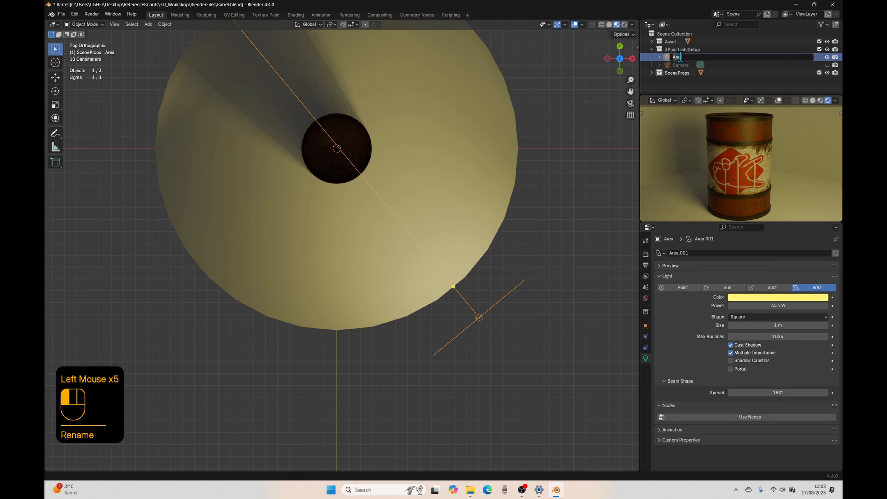
type("Key Light")
key("Return")
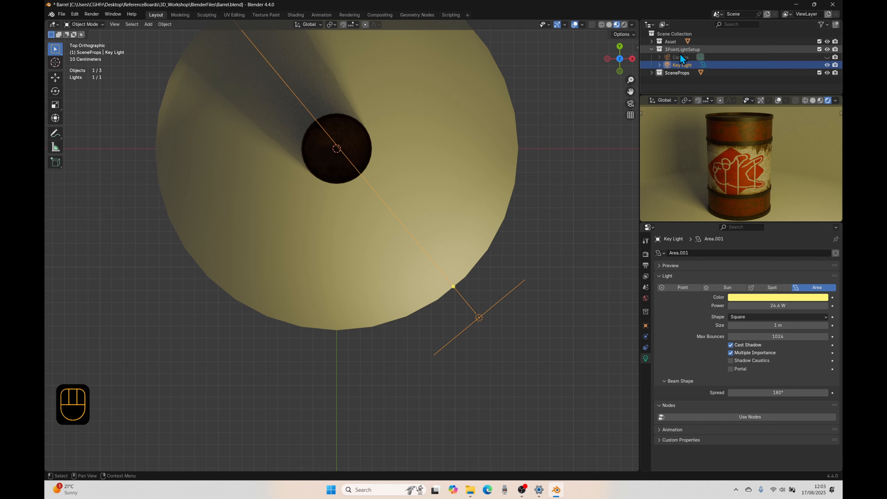
Duplicate the Key Light and place the copy about 2.61 m away in the negative X direction.
left_click(479, 316)
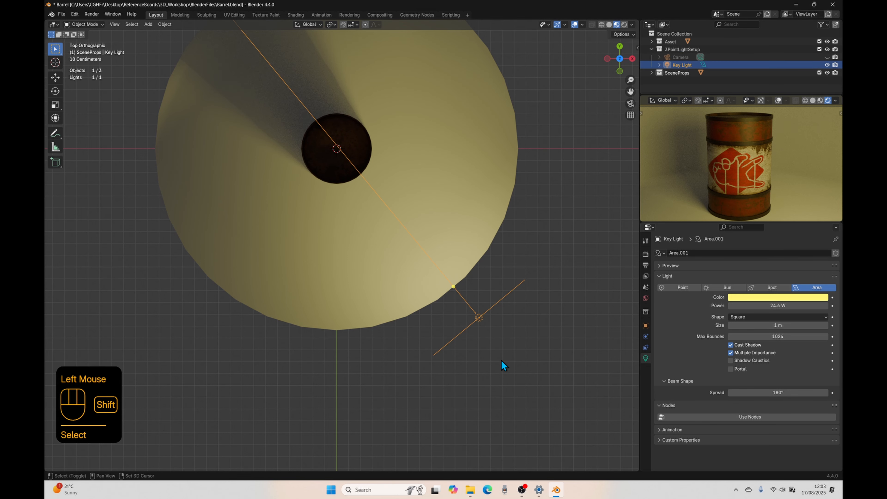
key("shift+d")
key("x")
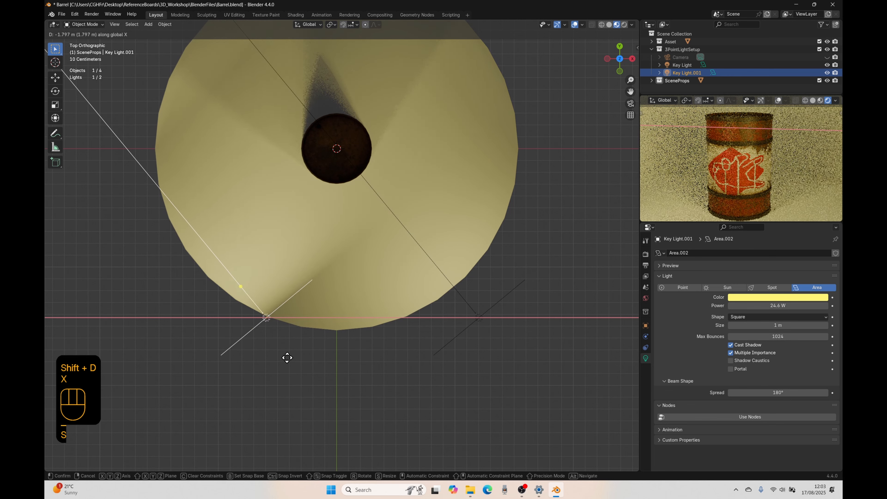
left_click(192, 353)
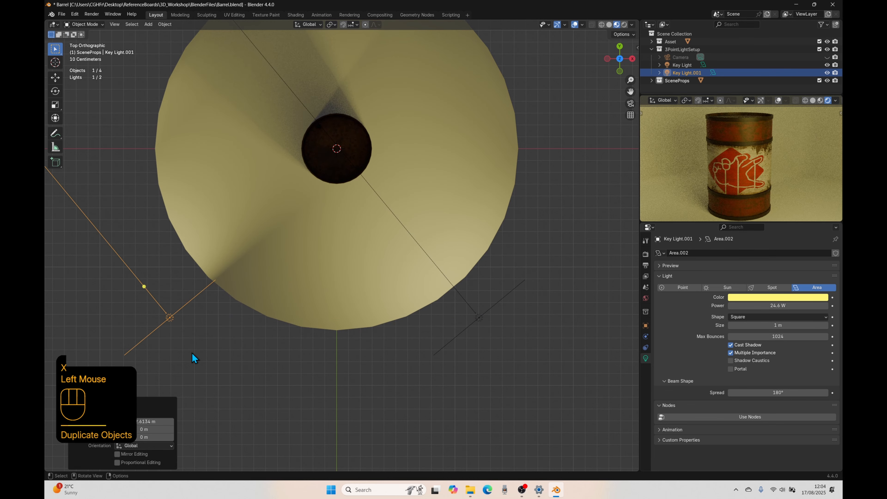
Rotate the duplicated light 90° in top view and shift it farther along negative X so it aims at the barrel.
key("r")
key("9")
key("0")
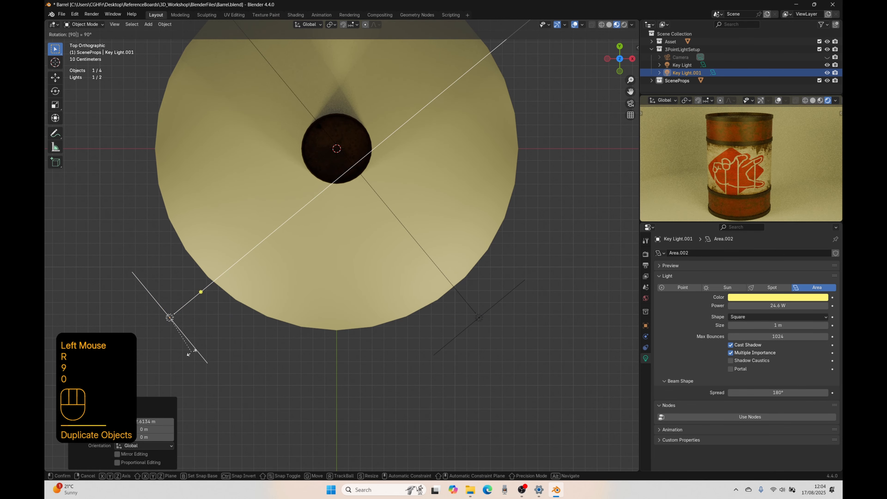
left_click(192, 353)
key("g")
key("x")
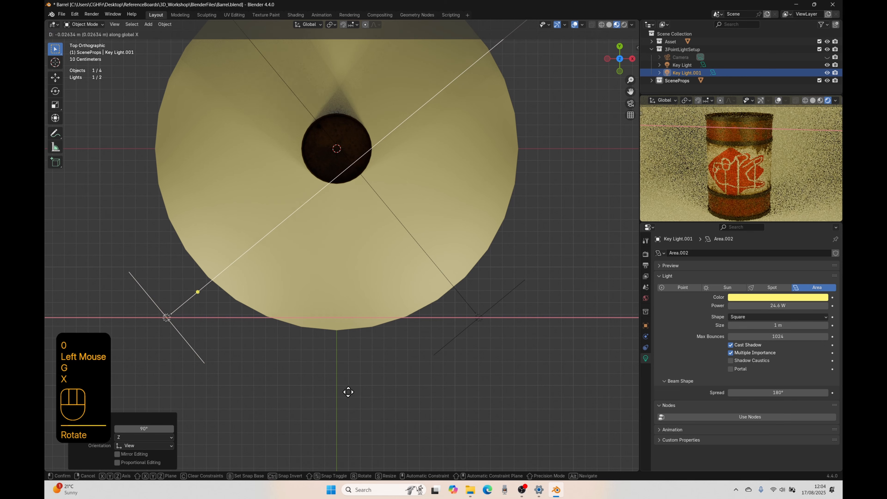
left_click(321, 388)
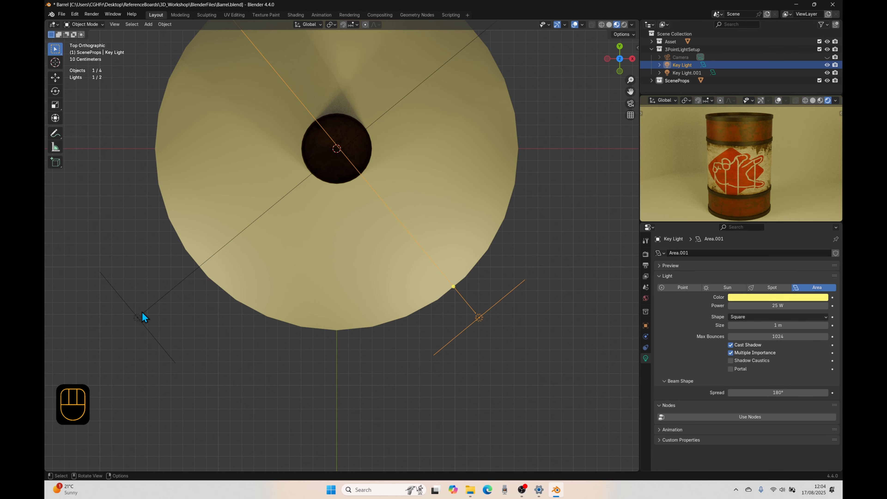
Change the duplicated light's color to a saturated blue and hide that light in the viewport.
left_click(138, 318)
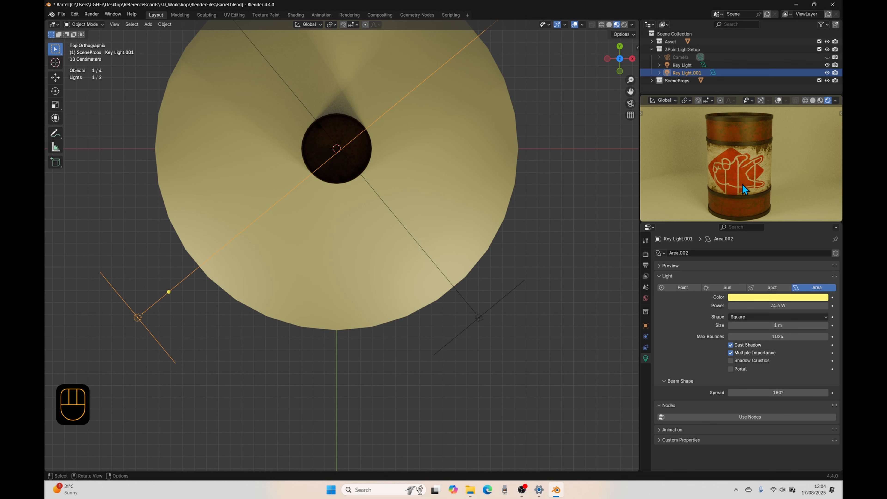
left_click(775, 299)
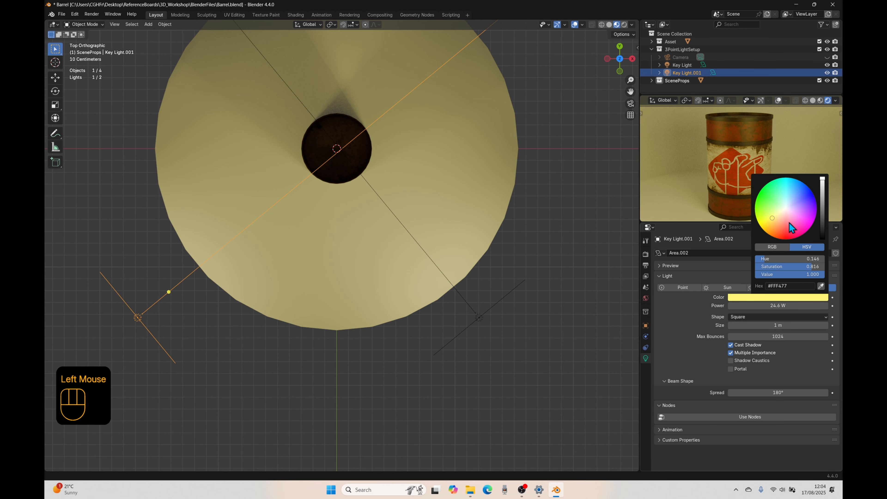
left_click_drag(792, 211, 810, 192)
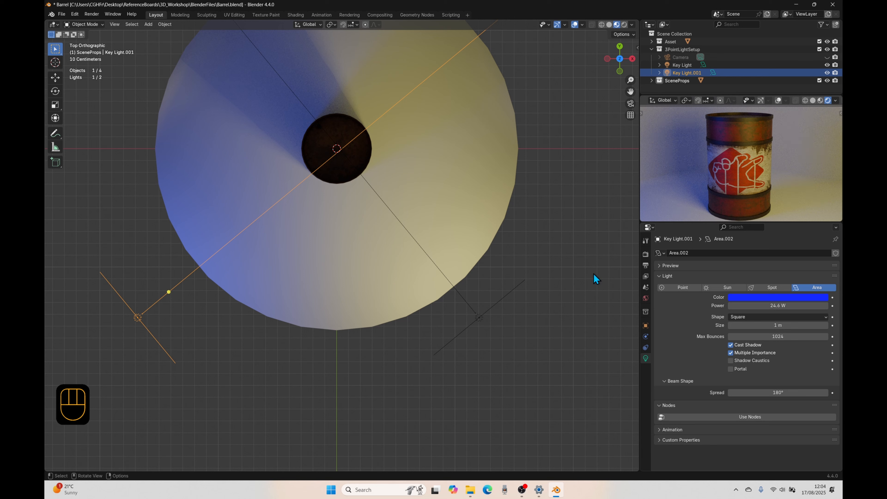
left_click(826, 73)
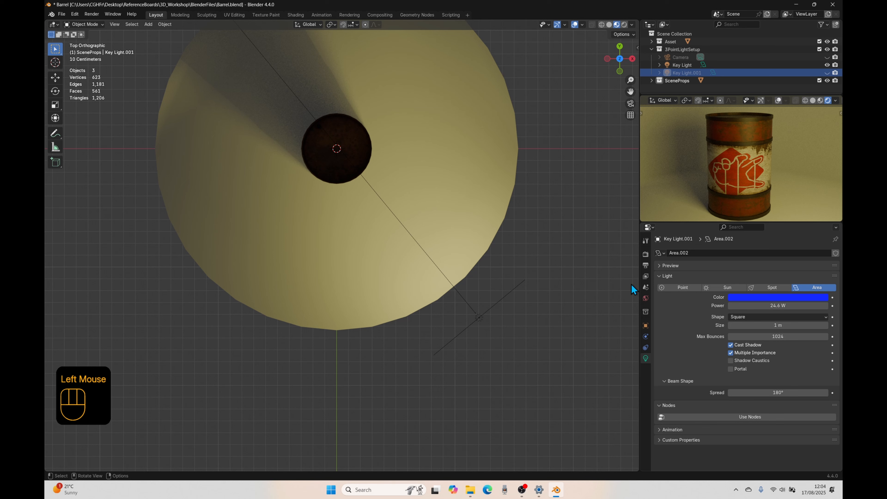
Set the Key Light's power to 85.1 W, show the hidden blue light again and set its power to 21.5 W.
triple_click(478, 318)
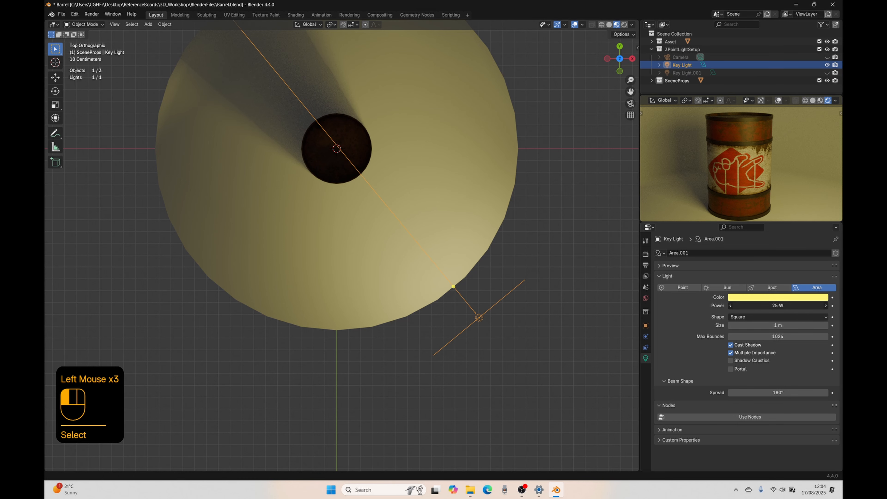
left_click_drag(778, 305, 799, 306)
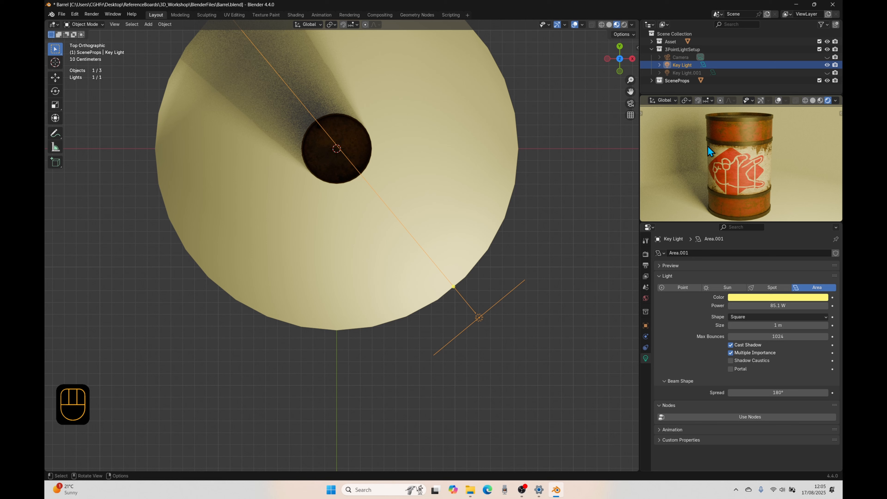
left_click(827, 73)
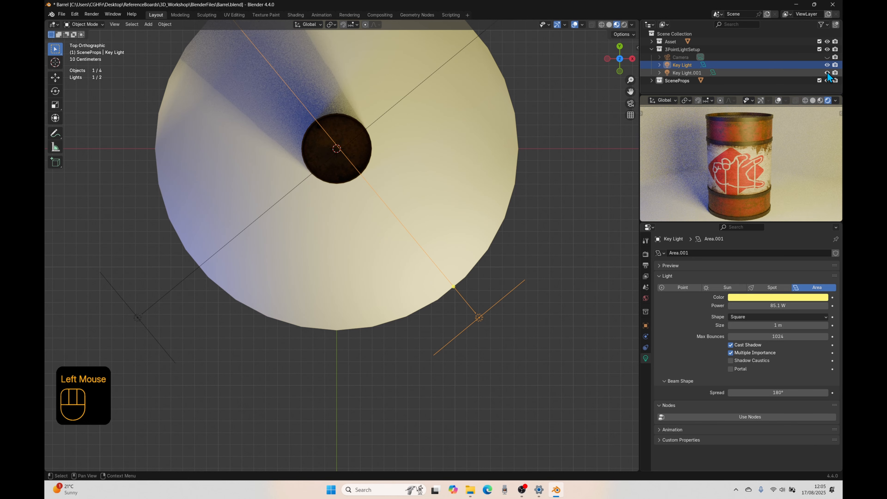
left_click(363, 132)
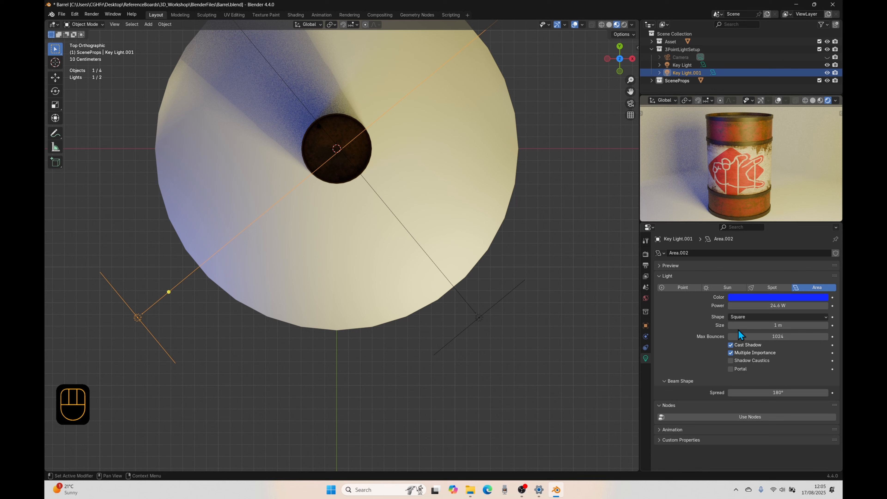
left_click_drag(783, 308, 770, 309)
Move the blue light about 0.09 m in X and 0.17 m in Y, and rotate it about 6.3° in top view.
key("g")
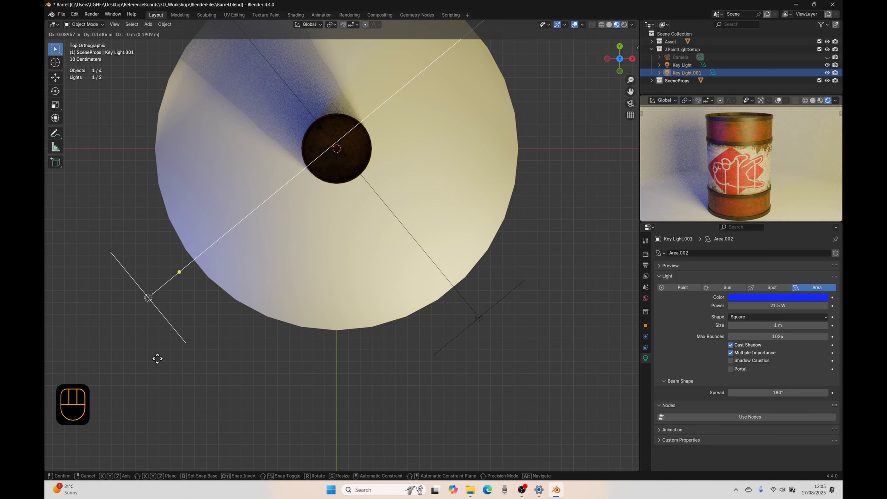
left_click(157, 358)
key("r")
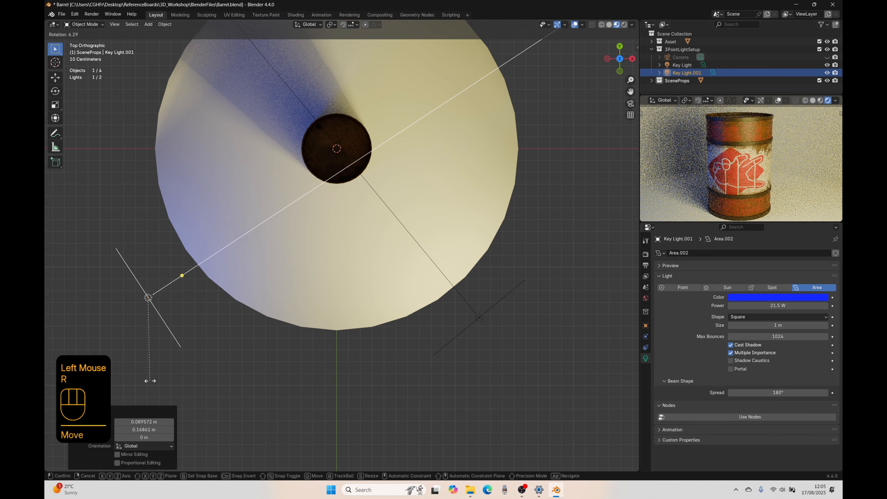
left_click(151, 381)
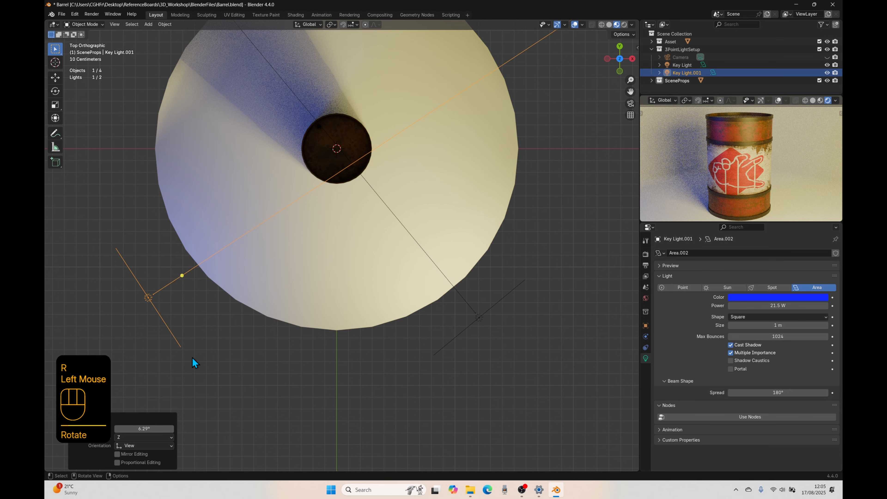
Lower the blue light and the Key Light together slightly along the Z axis in front view.
key("KP_1")
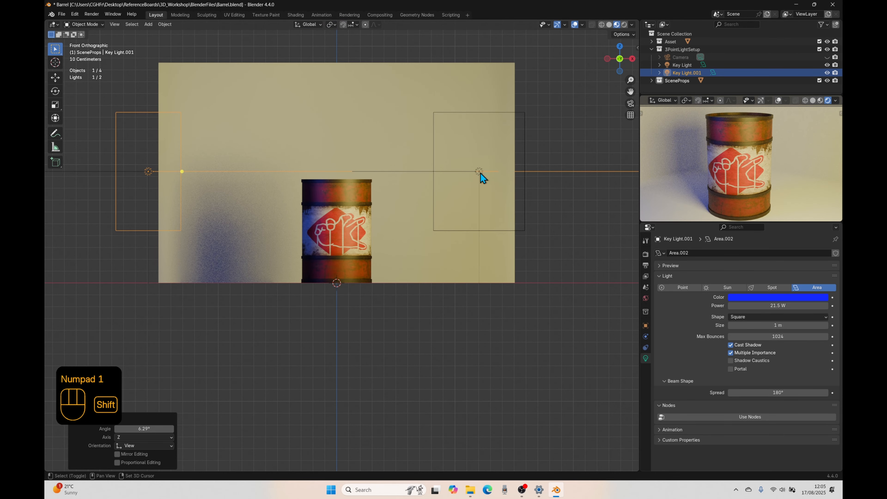
left_click(479, 173, "shift")
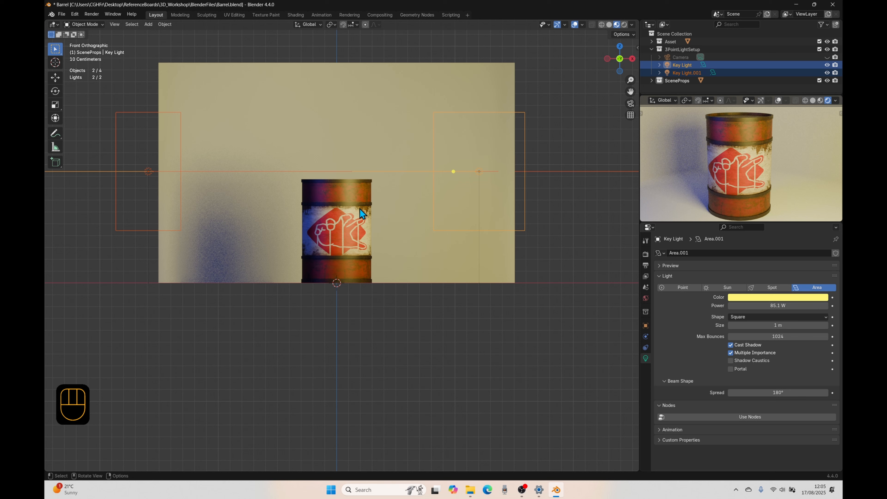
key("g")
key("z")
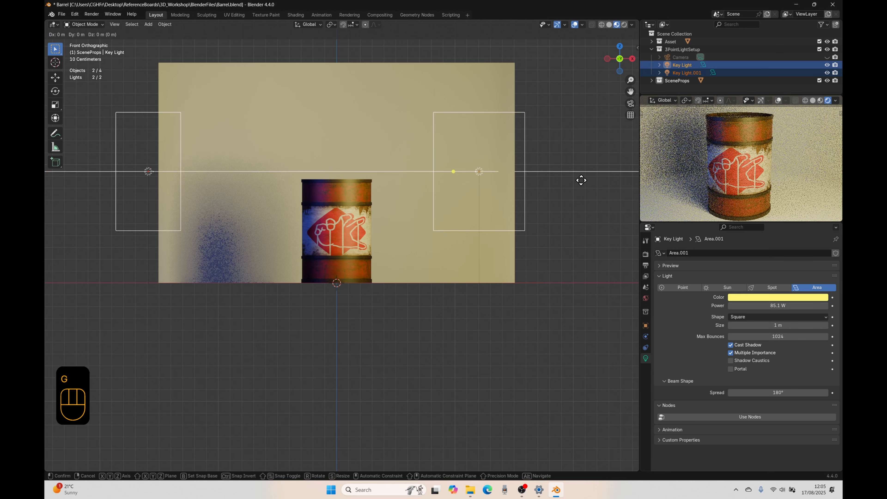
left_click(580, 204)
Lower only the blue light about 0.23 m further along the Z axis.
double_click(145, 196)
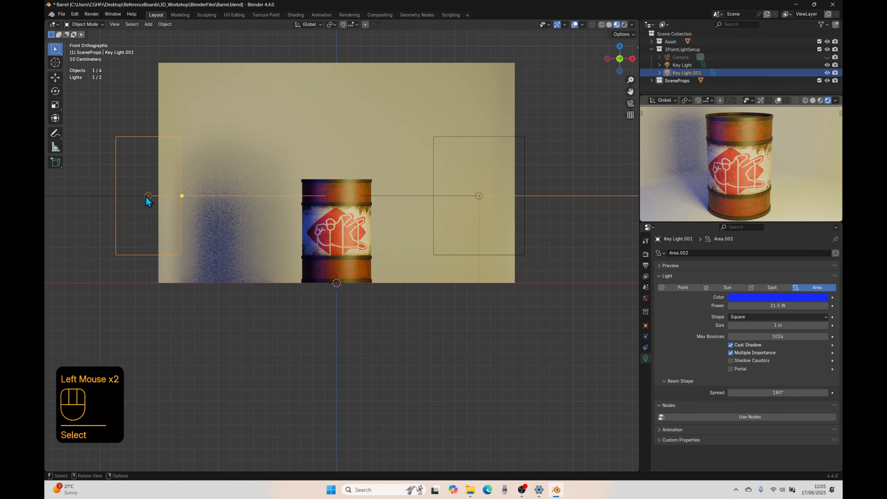
key("g")
key("z")
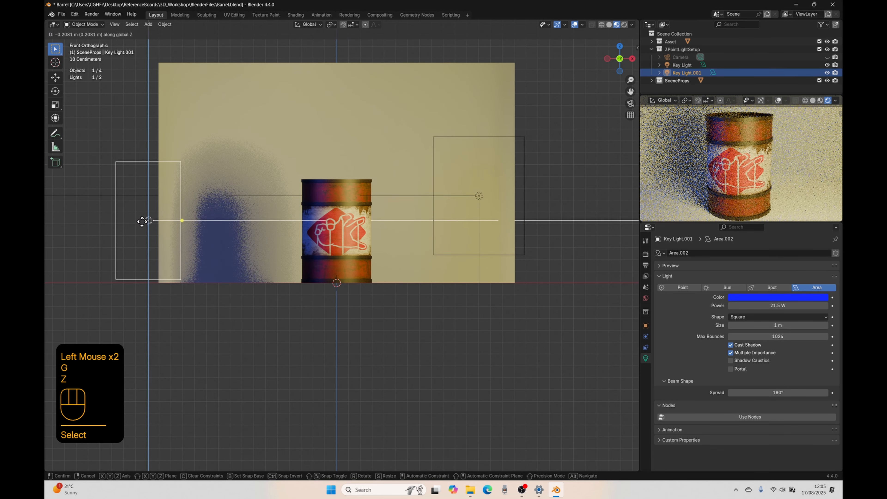
left_click(142, 224)
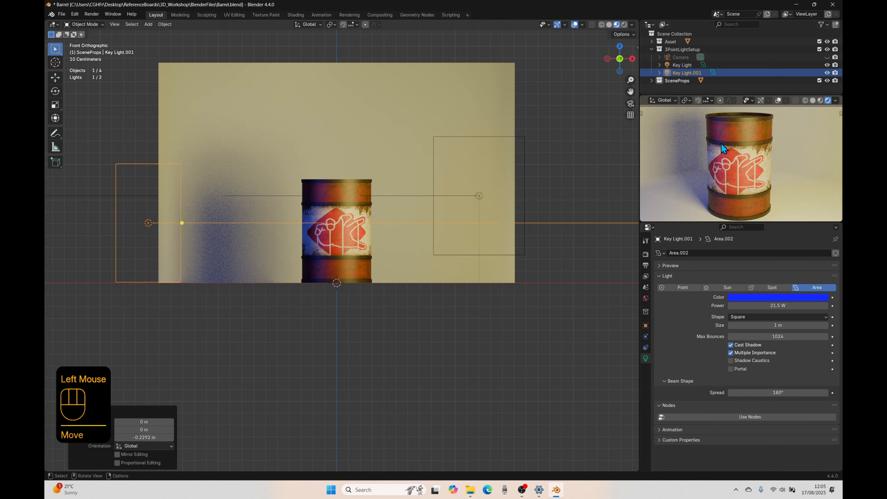
Set the blue light's power to 18 W and its size to 0.18 m.
scroll(724, 174, "up", 2)
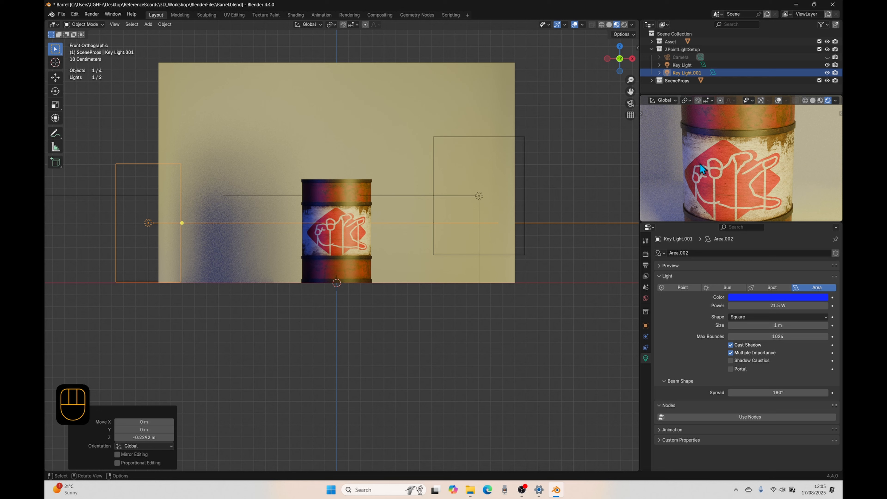
scroll(690, 132, "down", 1)
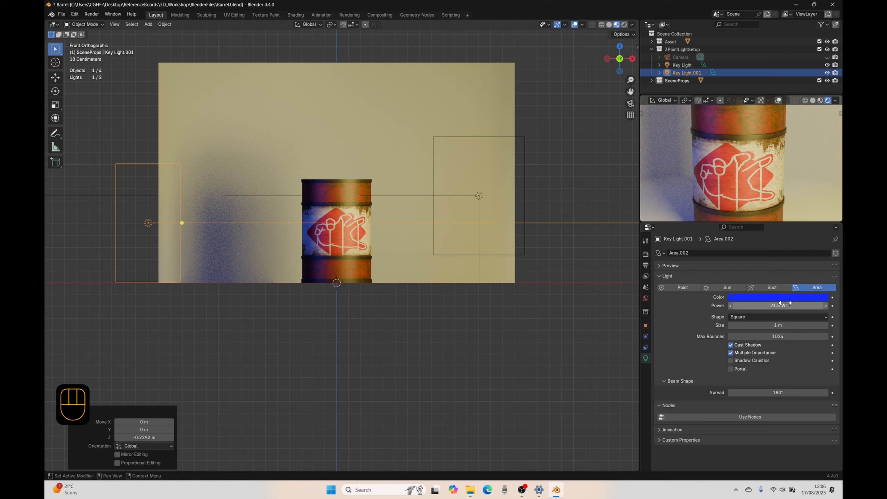
left_click_drag(782, 305, 786, 324)
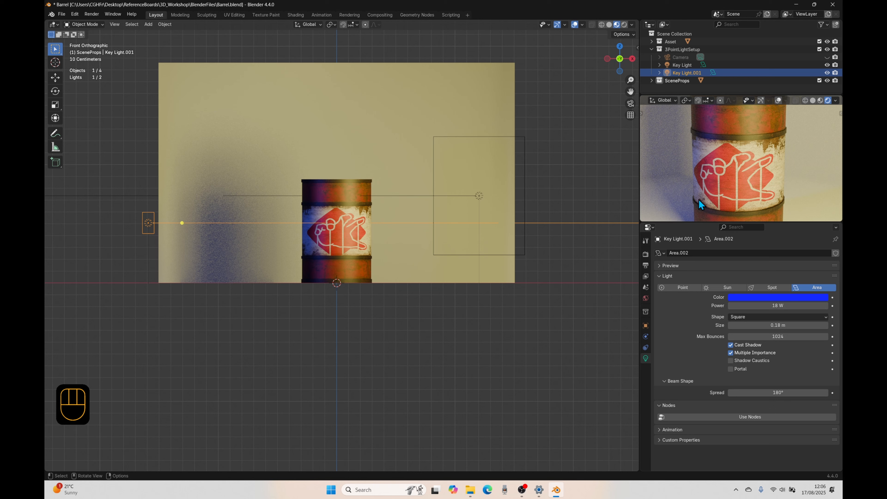
scroll(694, 180, "down", 3)
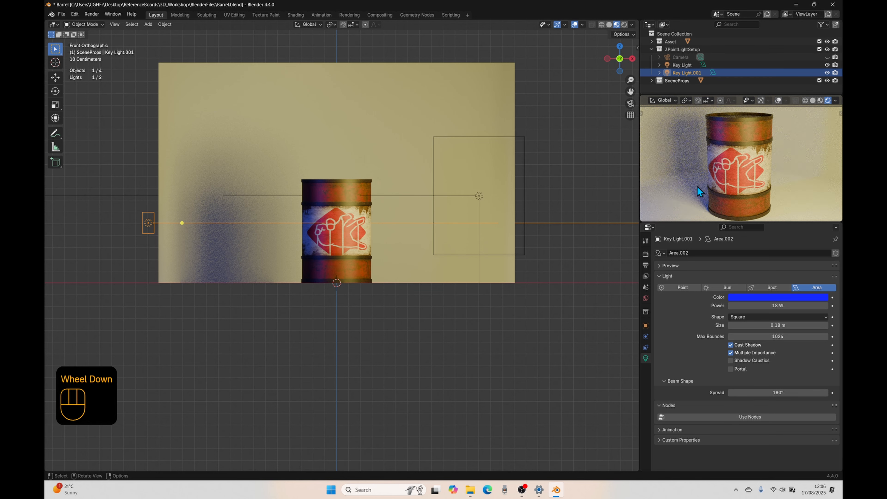
Tilt the Key Light about -17.7° in front view so it points down toward the barrel.
left_click(479, 197)
key("r")
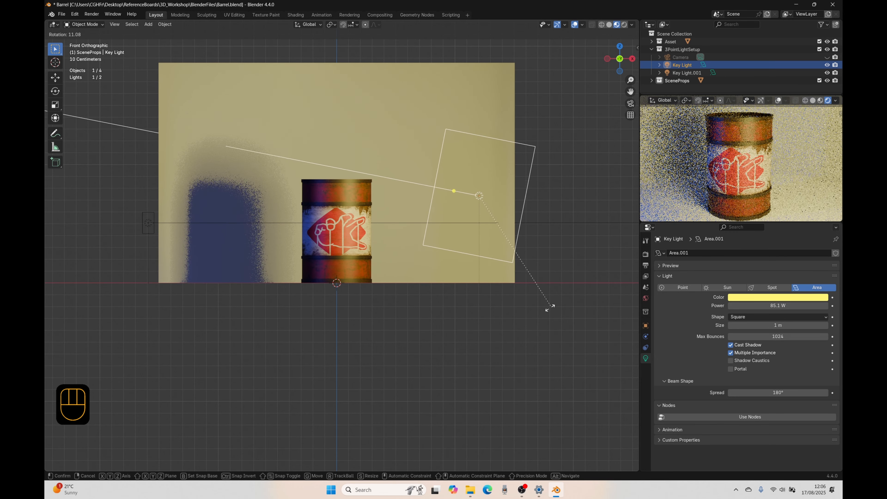
left_click(562, 243)
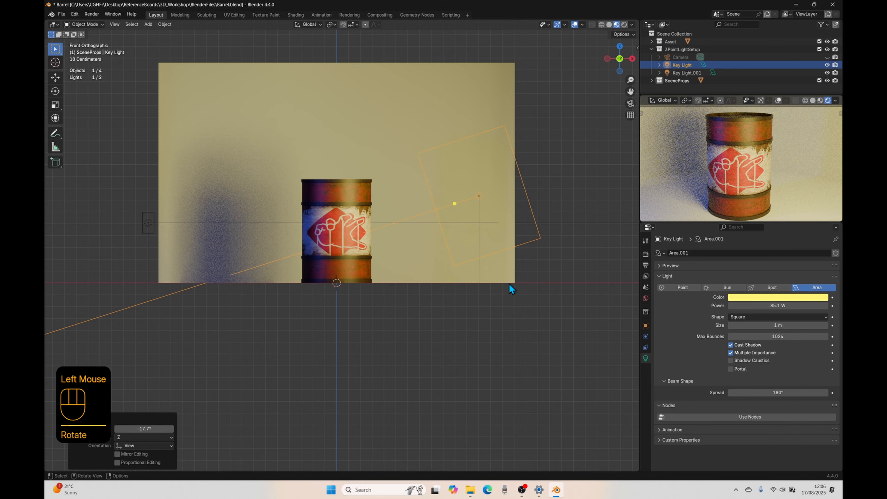
Rotate the Key Light about -14.1° in top view and shift it toward positive X and Y, aimed at the barrel.
key("KP_7")
key("r")
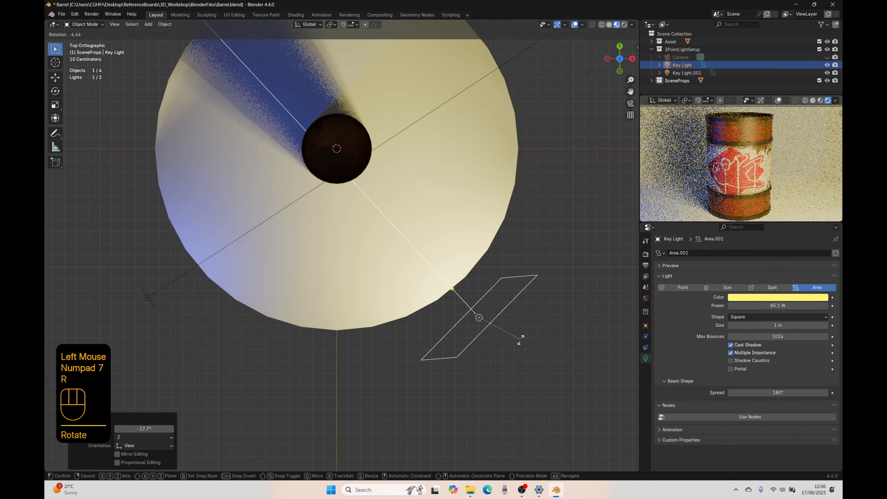
left_click(526, 337)
key("g")
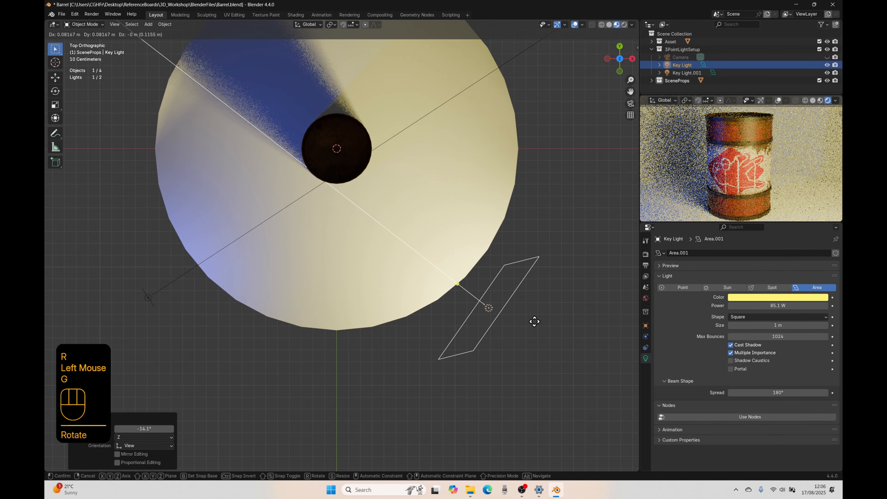
left_click(557, 303)
Enlarge the Key Light's area and set the blue light's size to 1.45 m.
mouse_move(795, 326)
left_mouse_down()
mouse_move(737, 325)
mouse_move(814, 325)
mouse_move(780, 325)
left_mouse_up()
left_click(150, 298)
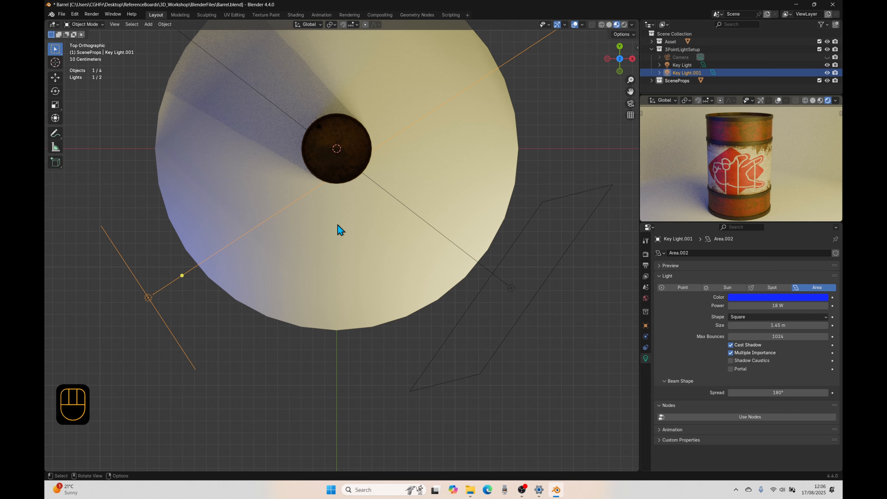
middle_click_drag(349, 236, 351, 249, "shift")
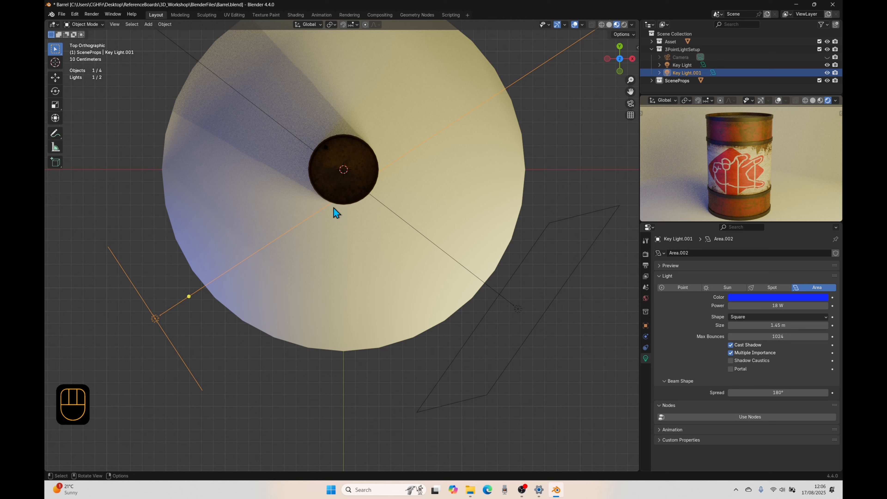
Rename the blue light Key Light.001 in the 3PointLightSetup collection to Fill Light.
left_click(519, 308)
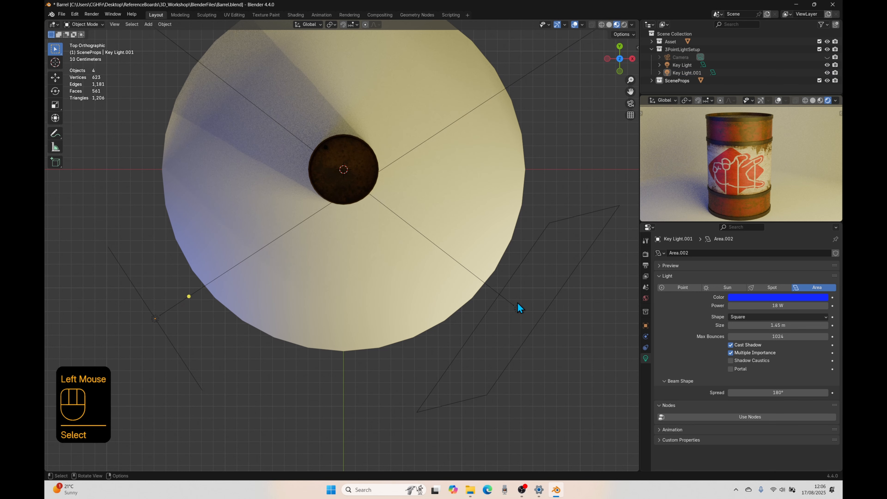
left_click(518, 308)
left_click(160, 316)
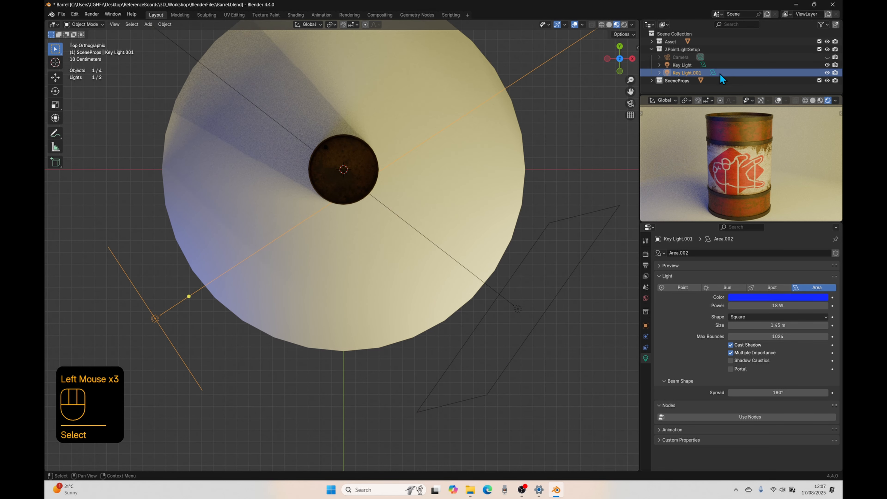
double_click(690, 73)
type("Fill")
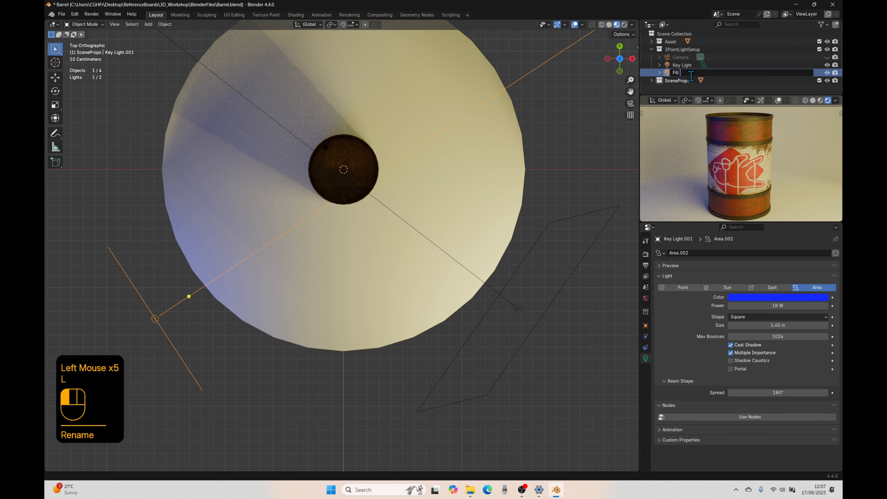
type(" Light")
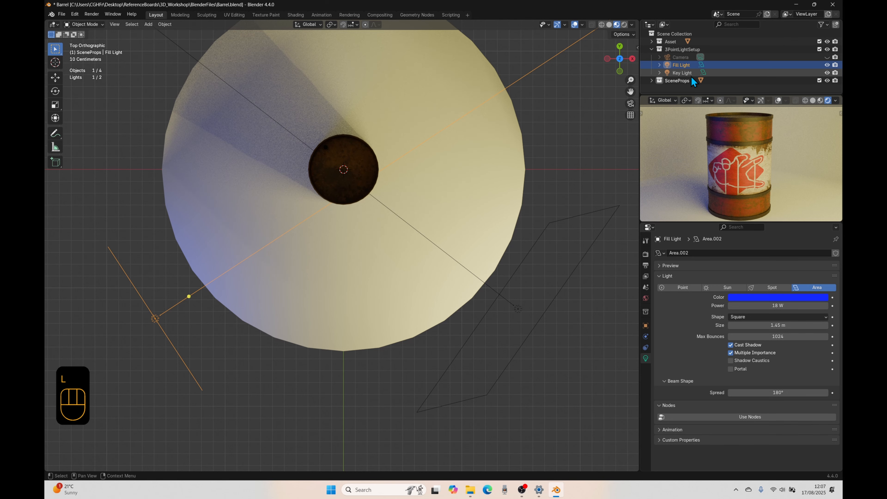
key("Return")
Add a point light at the scene origin and move it about 0.46 m along Y to behind the barrel.
middle_click_drag(356, 177, 369, 198, "shift")
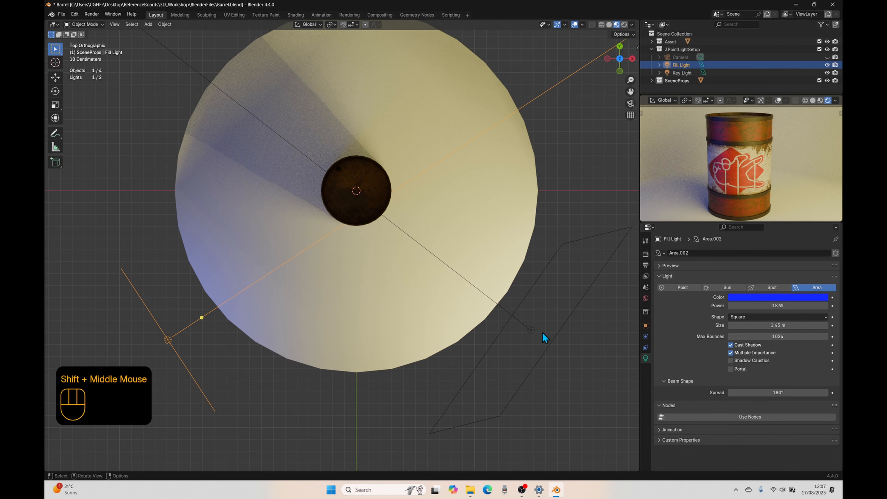
left_click(530, 330)
left_click(168, 339)
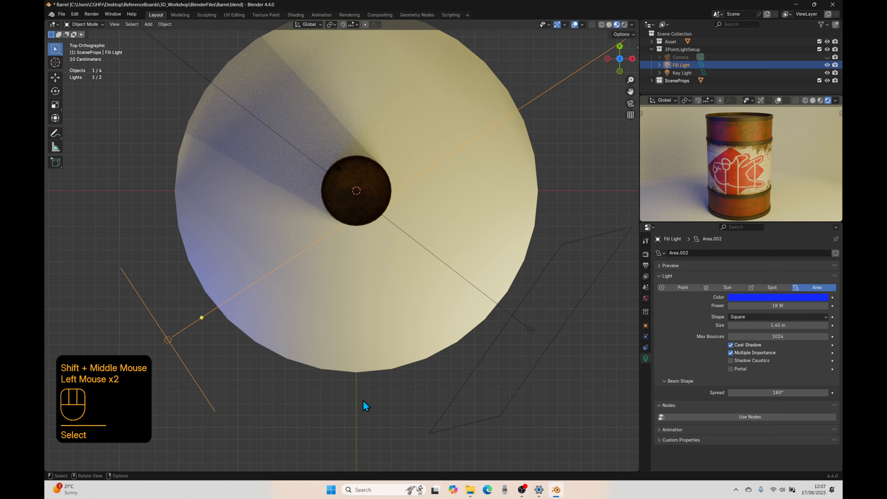
key("shift+a")
mouse_move(363, 400)
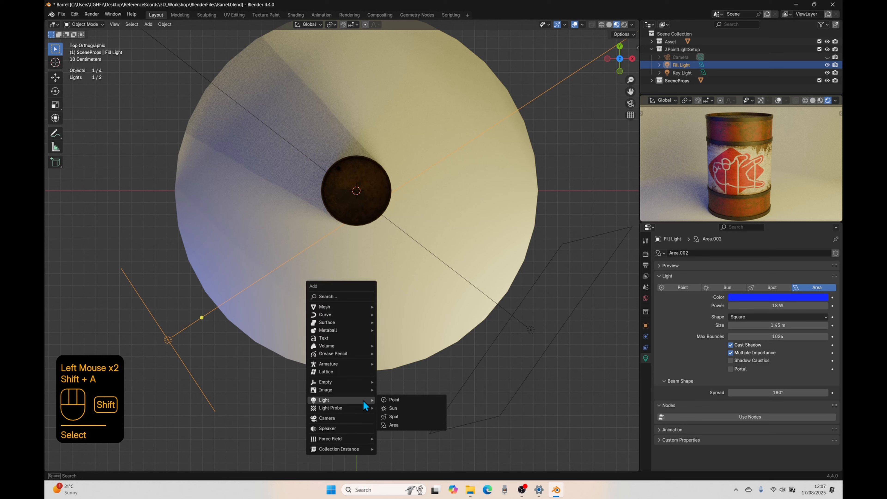
left_click(397, 399)
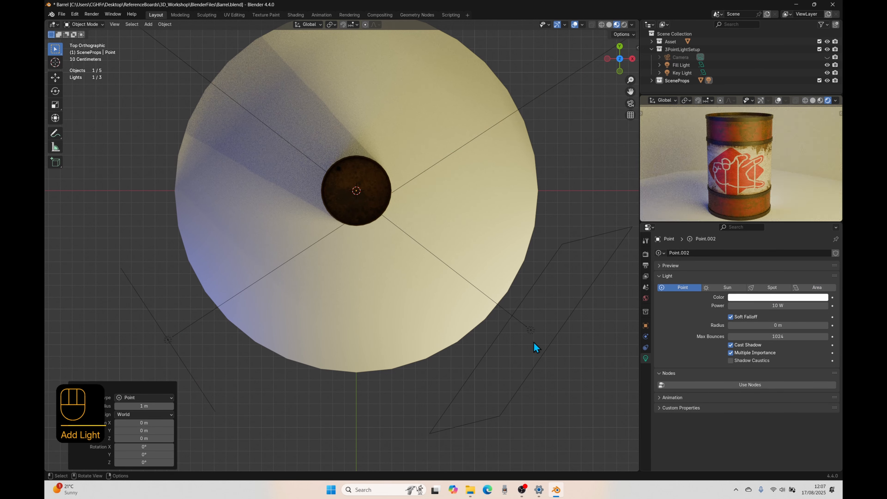
key("g")
key("y")
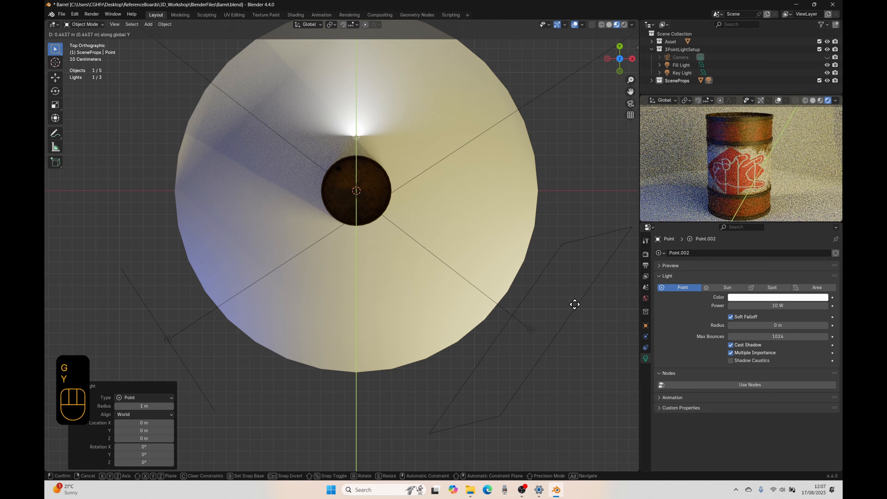
left_click(574, 306)
Raise the point light about 0.89 m along Z and shift it about 0.25 m in the negative X direction.
middle_click_drag(547, 343, 546, 323)
key("g")
key("z")
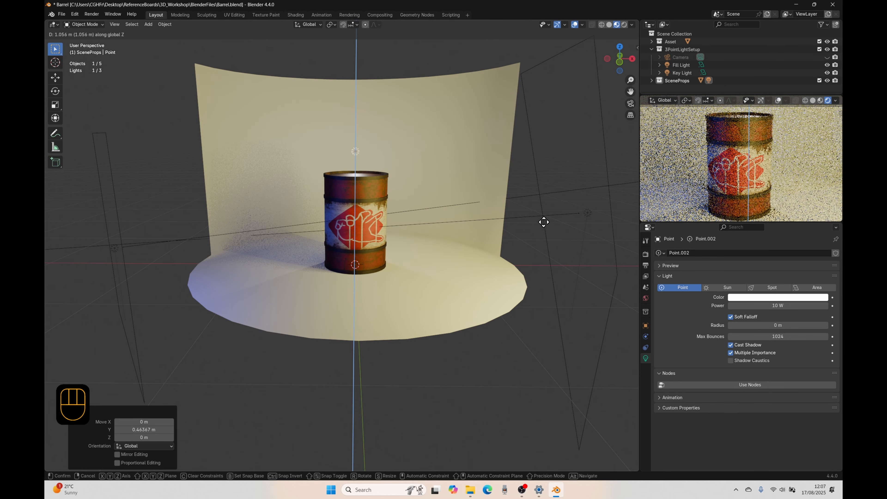
left_click(543, 239)
key("g")
key("x")
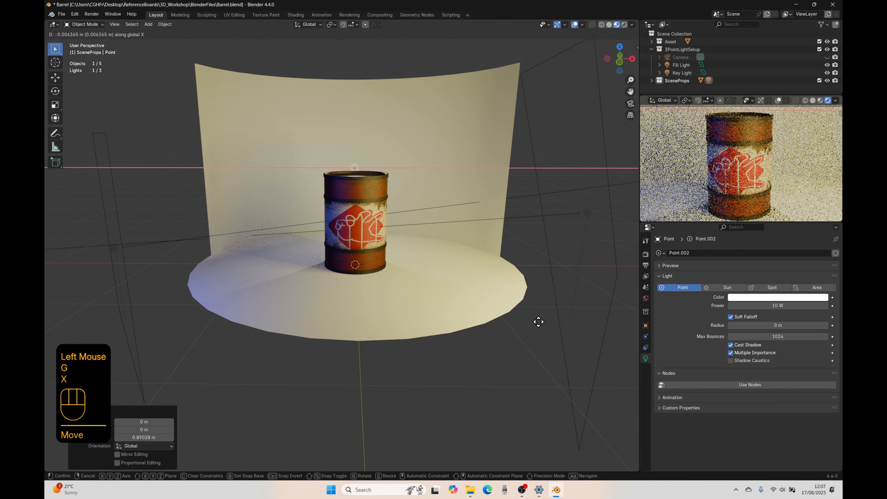
left_click(516, 325)
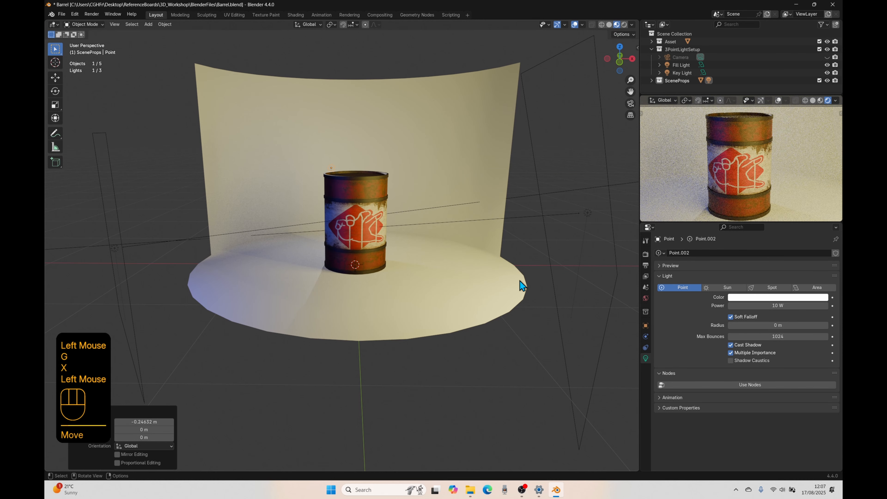
Lower the point light about 0.03 m along Z and shift it about 0.11 m in the negative X direction.
scroll(520, 282, "down", 2)
middle_click_drag(520, 282, 485, 278)
scroll(486, 279, "down", 2)
left_click(466, 268)
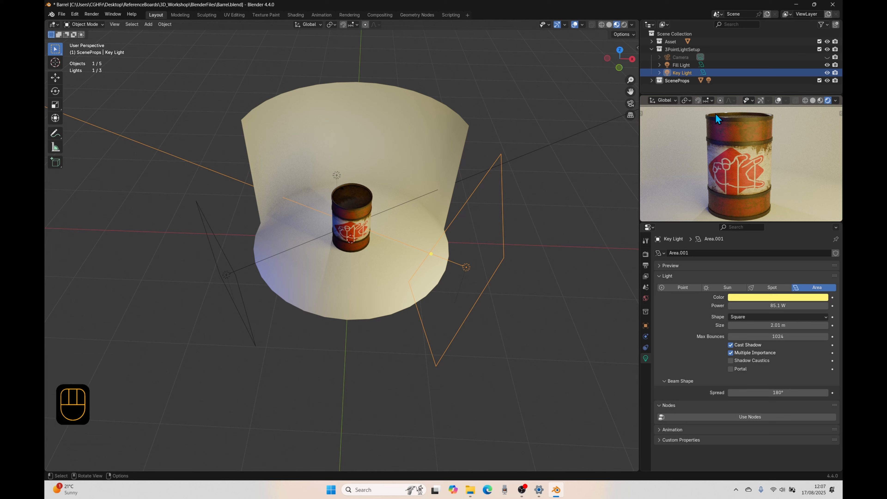
left_click(335, 176)
key("g")
key("z")
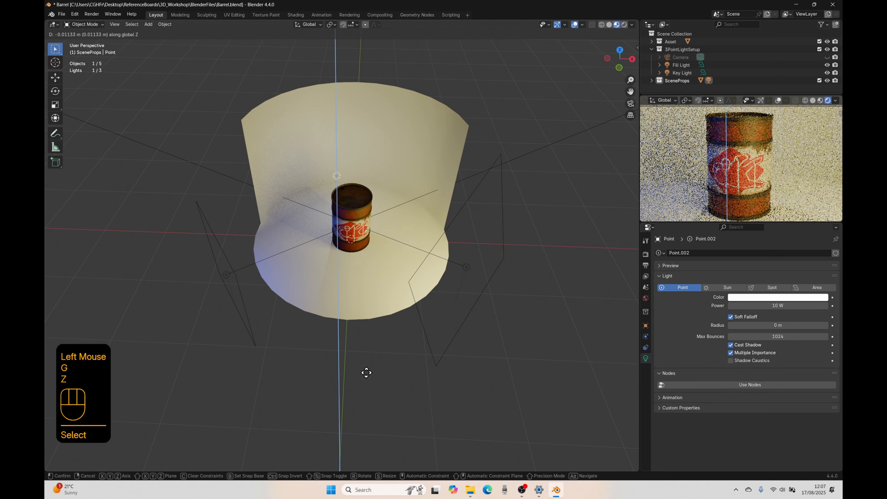
left_click(364, 372)
key("g")
key("x")
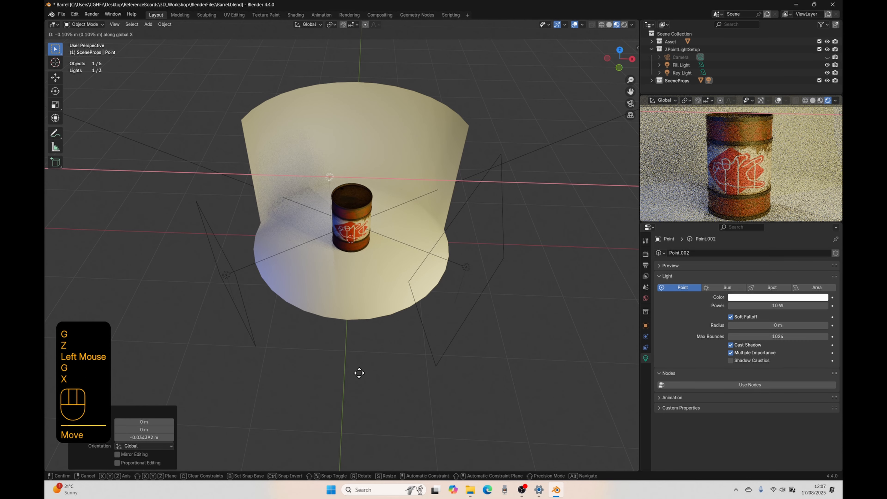
left_click(359, 373)
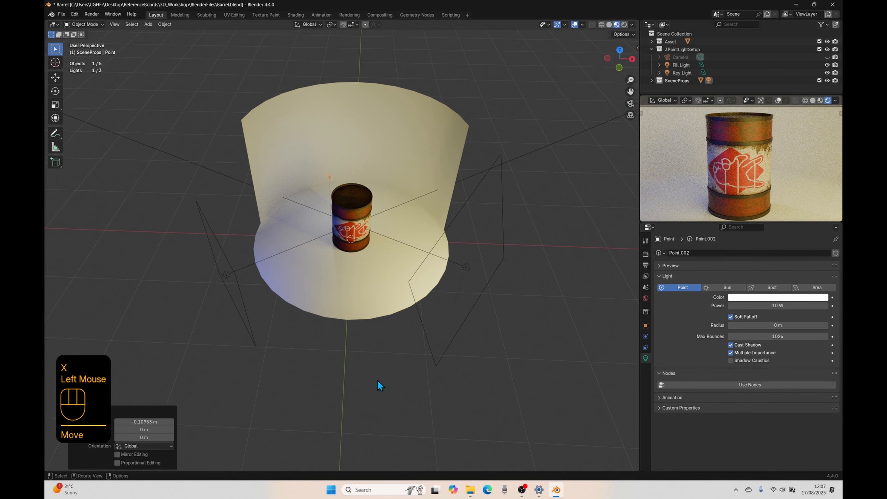
Try raising the point light's power to 115.7 W, and undo the power changes.
middle_click_drag(378, 380, 405, 323)
scroll(406, 323, "up", 3)
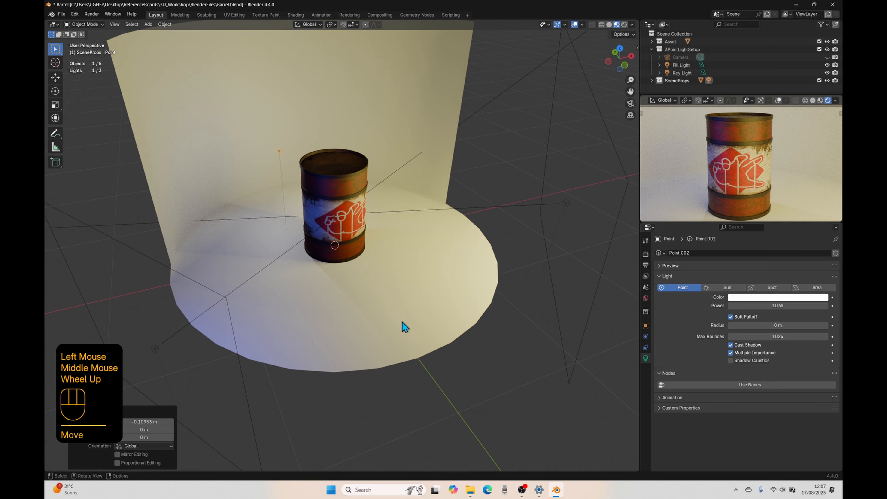
middle_click_drag(398, 330, 399, 344, "shift")
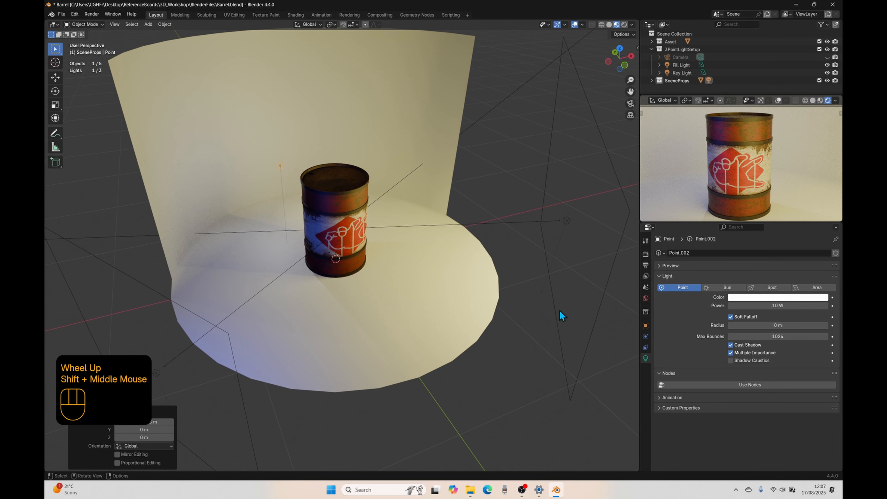
left_click_drag(775, 308, 775, 308)
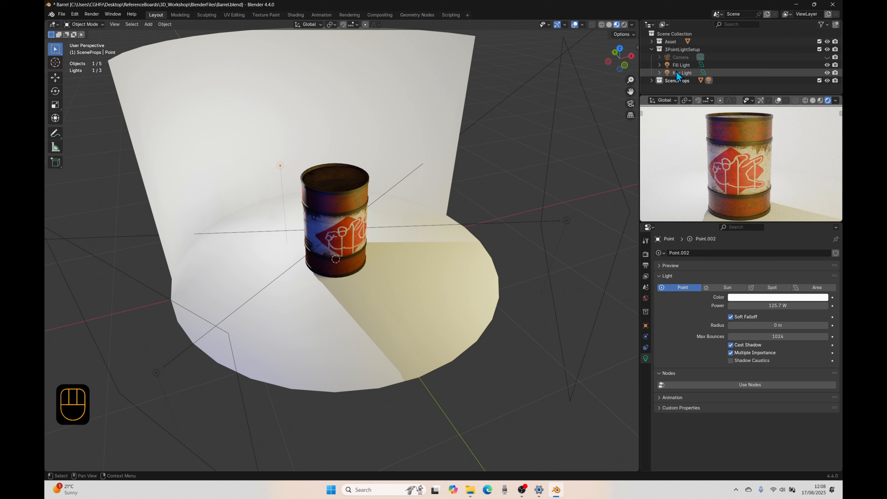
left_click_drag(780, 307, 770, 306)
key("ctrl+z")
key("ctrl+z")
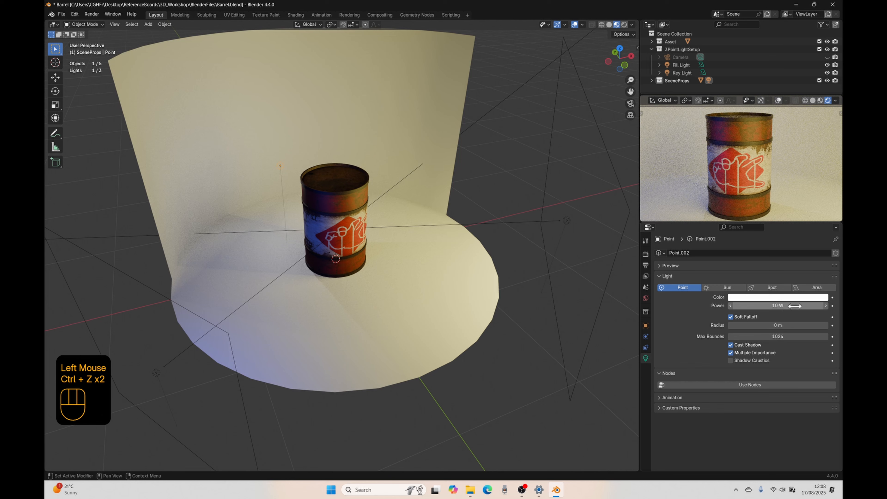
Set the point light's radius to 0.26 m and lower the light about 0.39 m along Z.
left_click_drag(778, 324, 790, 324)
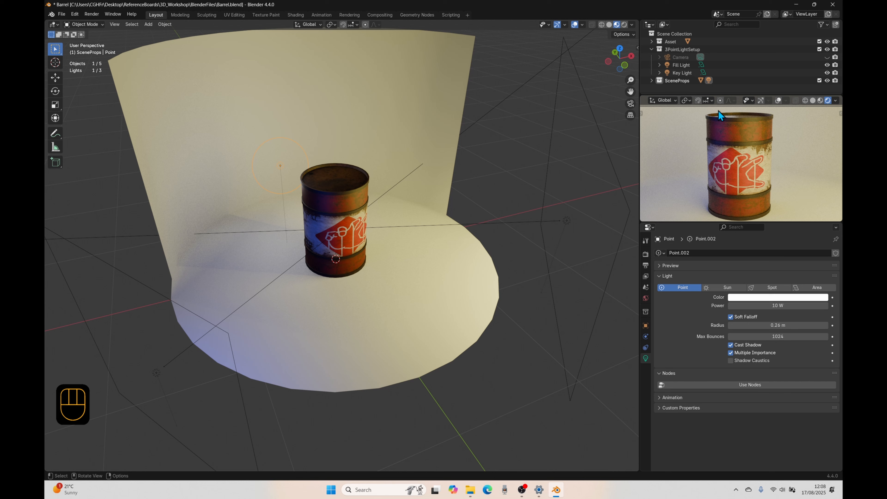
key("g")
key("z")
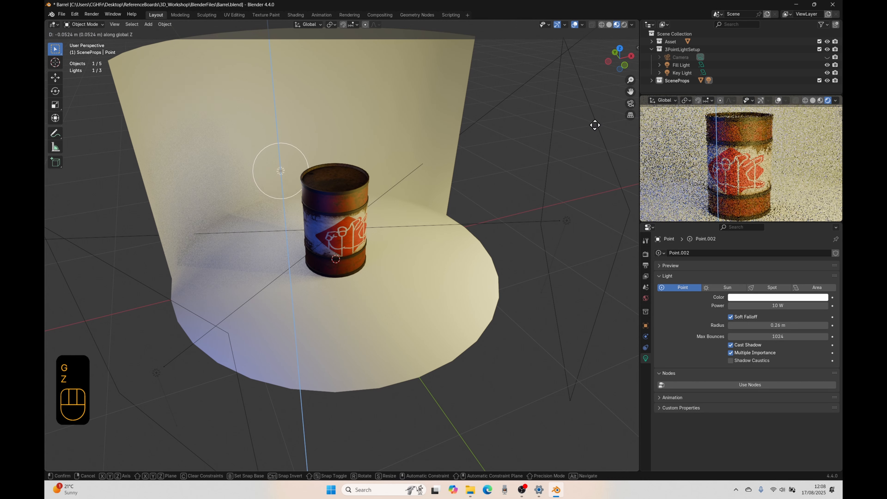
left_click(593, 157)
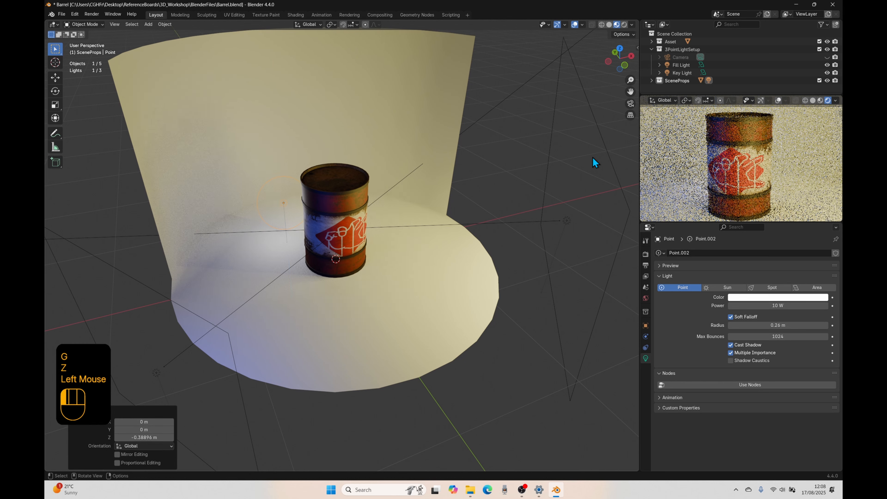
Move the point light about 0.15 m in the negative Y direction and raise it about 0.33 m along Z.
key("g")
key("y")
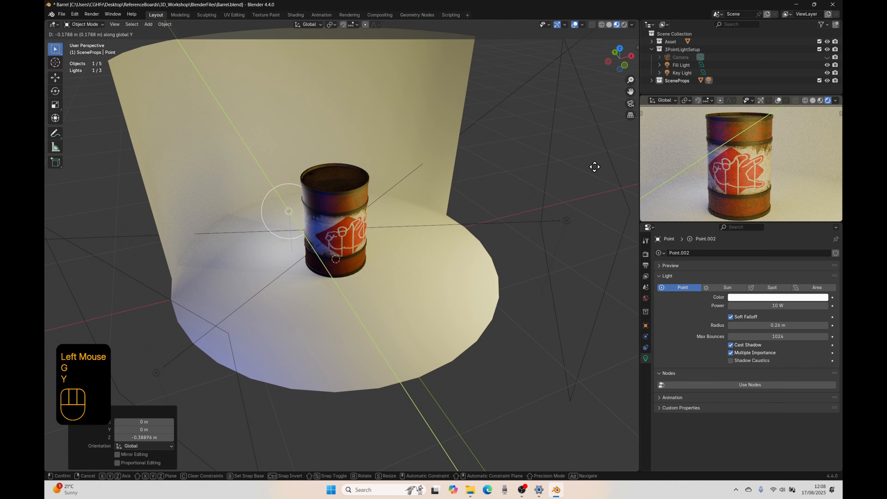
left_click(596, 164)
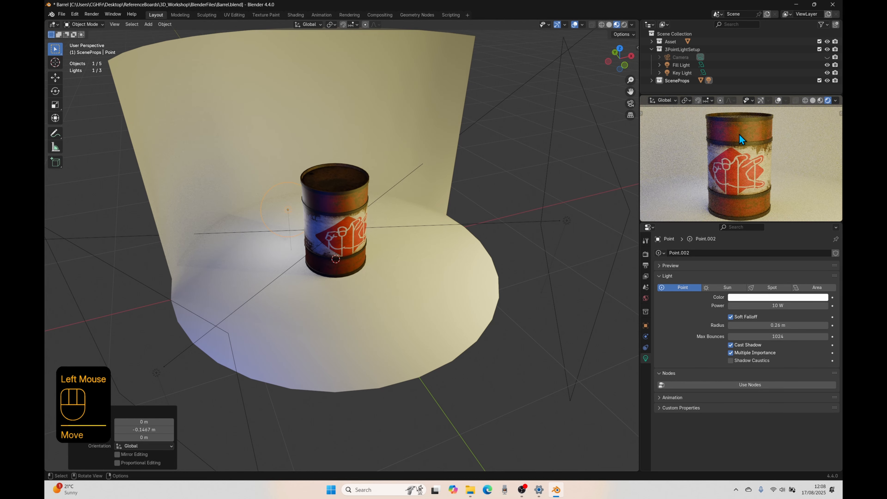
key("g")
key("z")
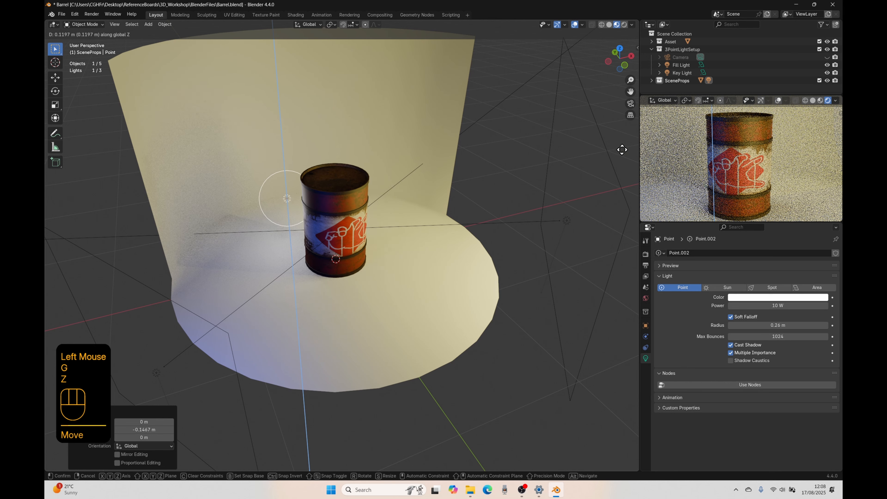
left_click(621, 144)
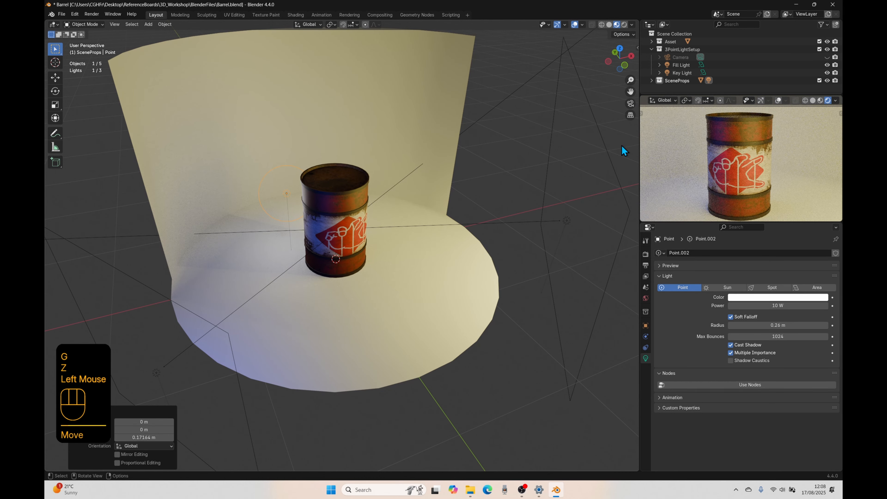
key("g")
key("z")
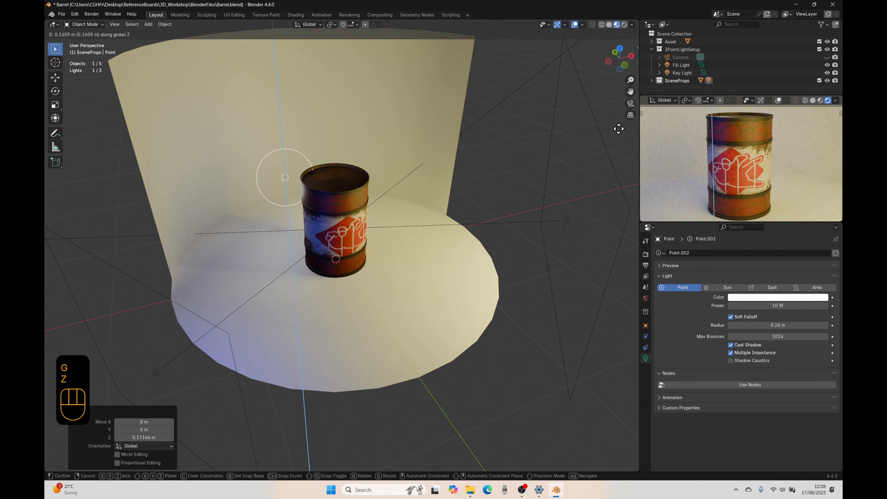
left_click(619, 129)
Change the point light's colour to a saturated magenta pink.
scroll(723, 150, "up", 2)
mouse_move(723, 150)
middle_mouse_down("shift")
mouse_move(721, 169)
mouse_move(719, 156)
middle_mouse_up("shift")
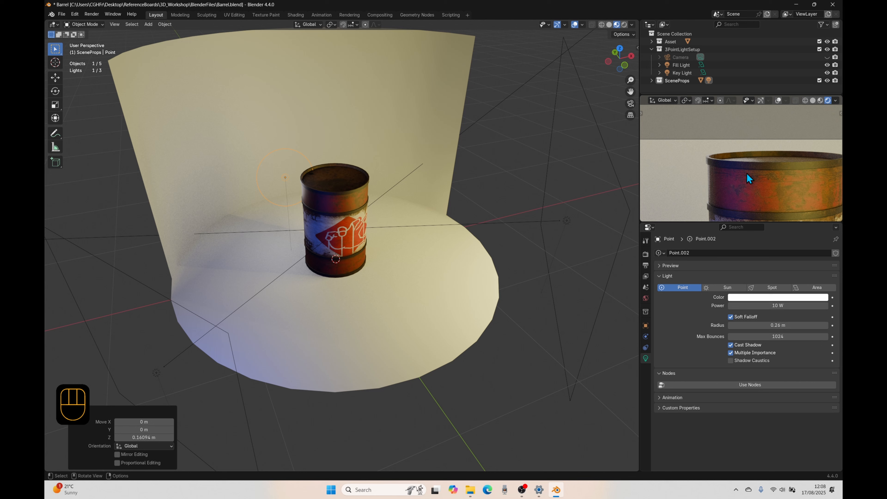
middle_click_drag(747, 174, 720, 153, "shift")
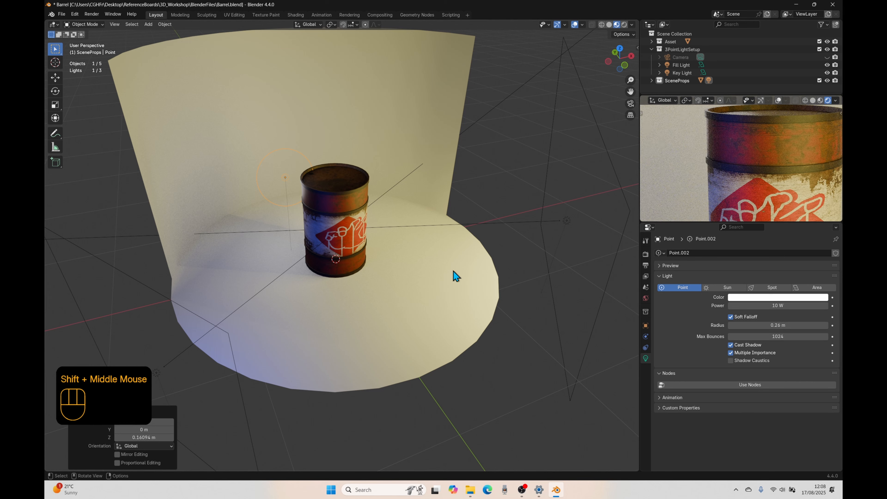
left_click(736, 297)
left_click_drag(783, 225, 799, 220)
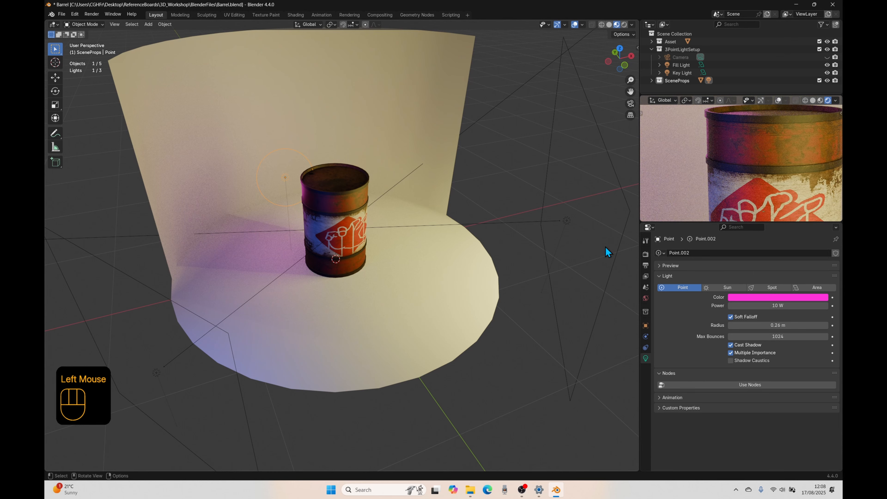
Hide the curved backdrop around the barrel, leaving the barrel and the lights in the scene.
scroll(757, 155, "down", 1)
scroll(757, 155, "down", 1)
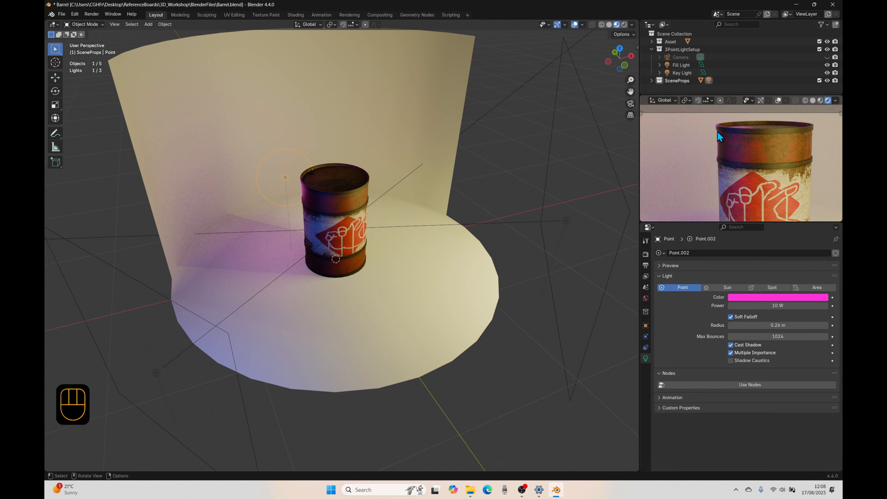
scroll(742, 188, "down", 2)
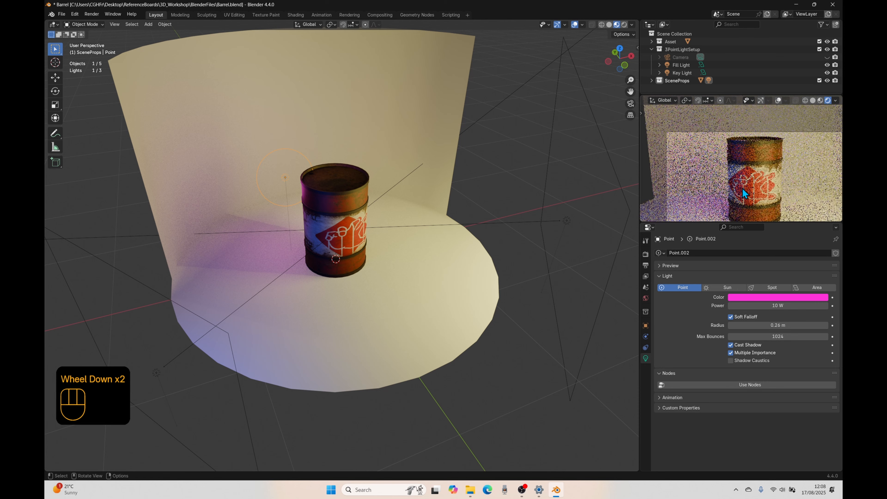
middle_click_drag(742, 188, 745, 165, "shift")
scroll(738, 168, "up", 1)
scroll(304, 252, "down", 2)
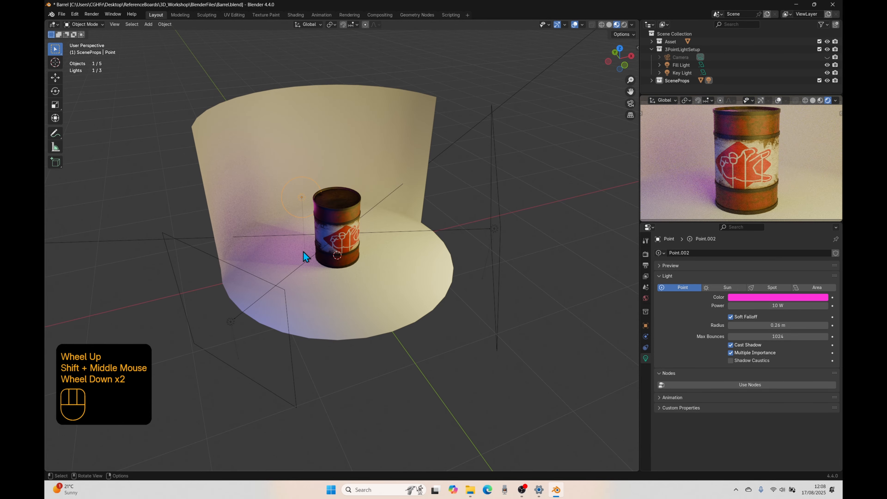
key("KP_7")
left_click(329, 281)
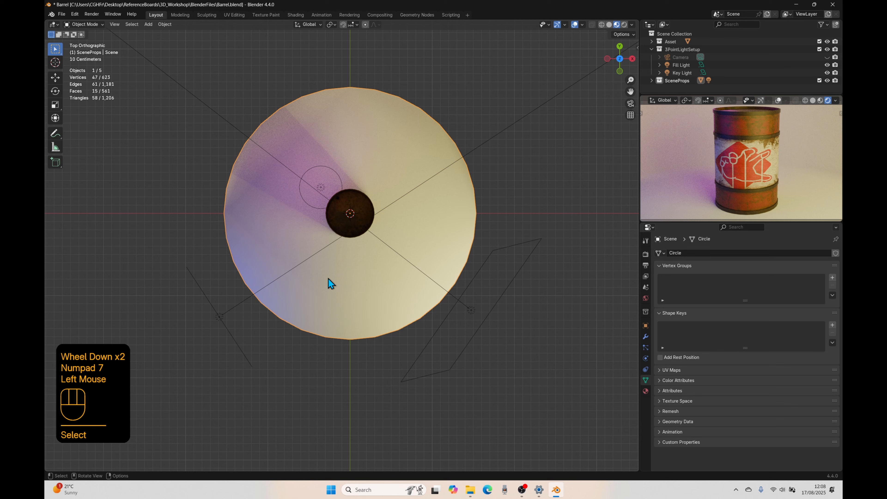
key("h")
Try moving the Key Light, Fill Light and point light together, with the Z axis locked.
left_click(468, 307)
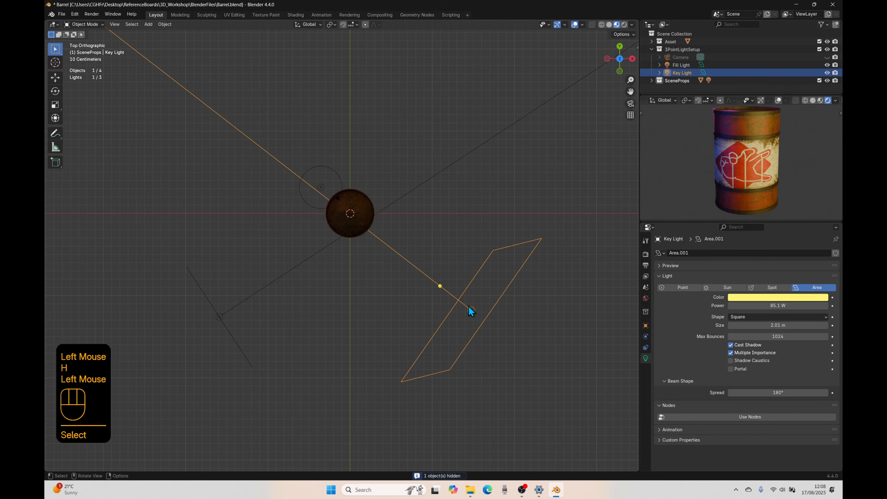
left_click(222, 314, "shift")
left_click(321, 191, "shift")
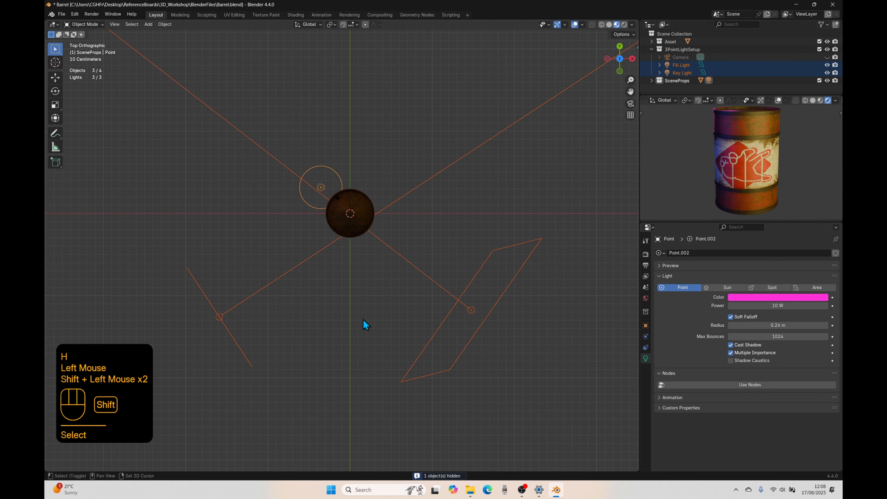
middle_click_drag(364, 323, 392, 260)
key("g")
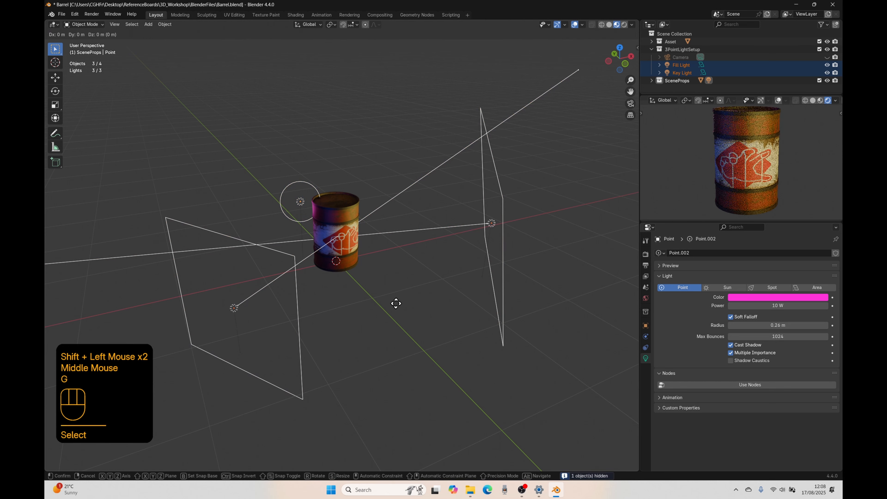
key("shift")
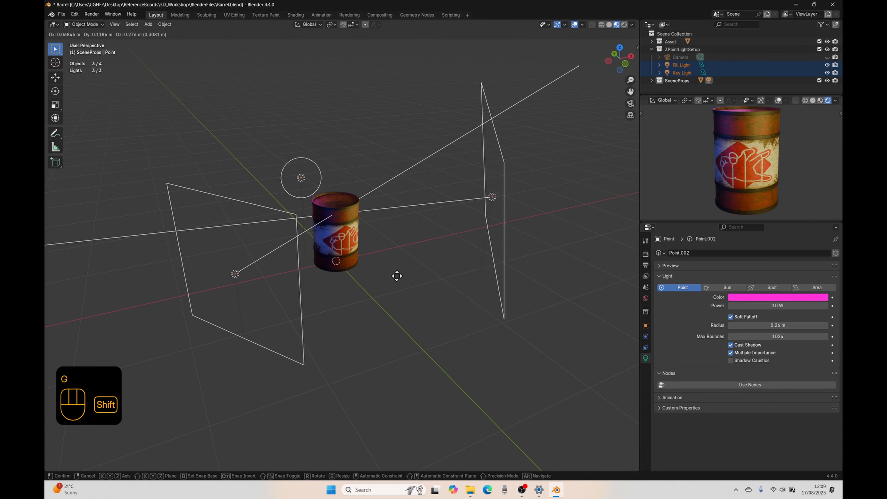
key("shift+z")
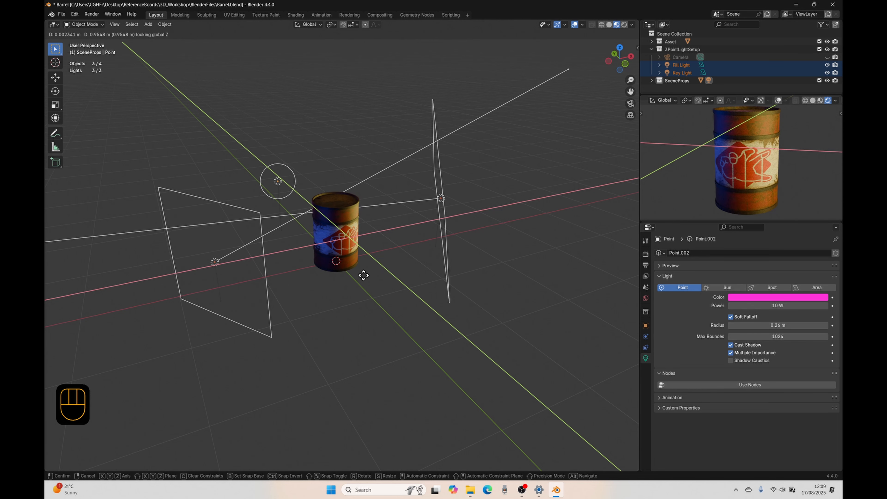
right_click(372, 266)
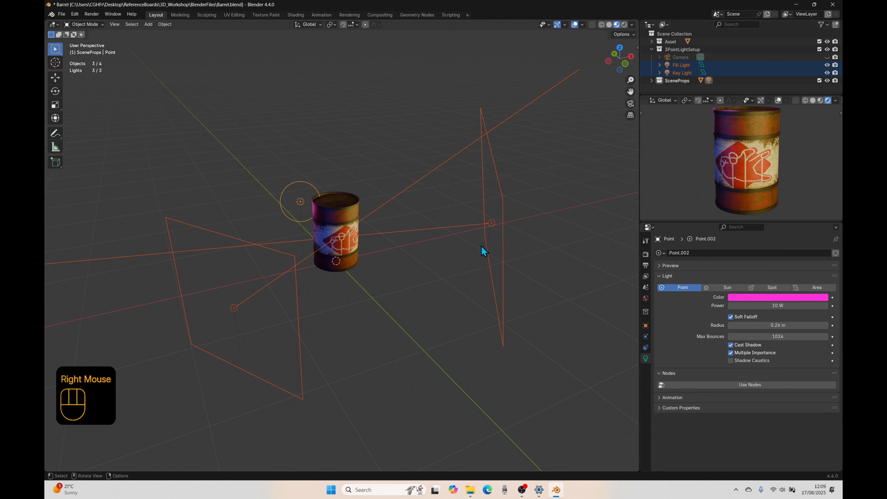
Set the magenta point light's power to 7.5 W and its radius to 0.25 m.
left_click(301, 202)
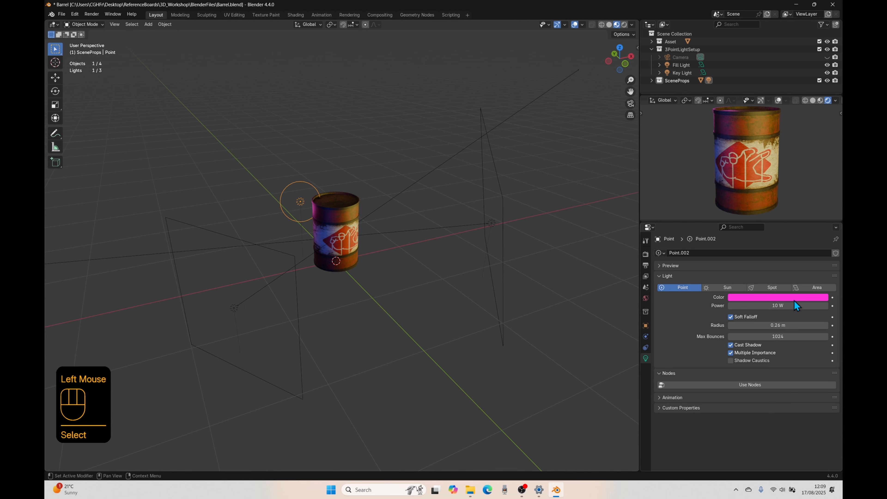
left_click_drag(794, 305, 730, 305)
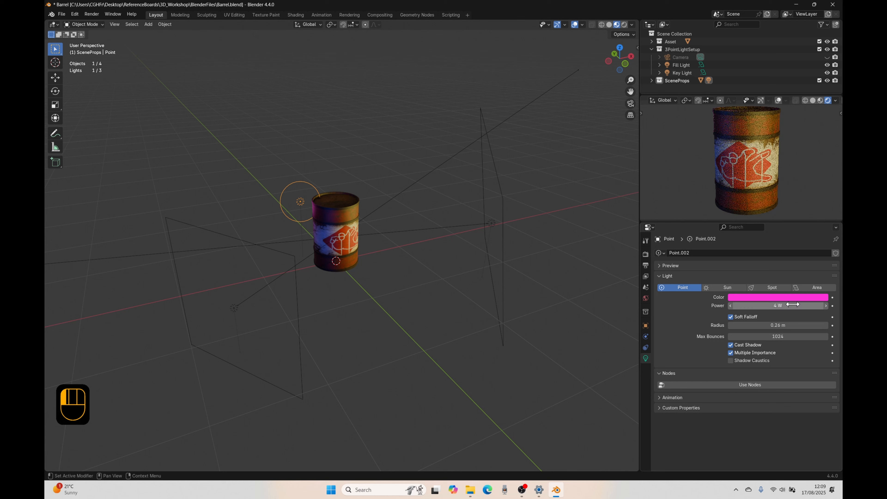
mouse_move(795, 326)
left_mouse_down()
mouse_move(779, 325)
mouse_move(793, 307)
mouse_move(806, 307)
mouse_move(762, 325)
mouse_move(785, 326)
left_mouse_up()
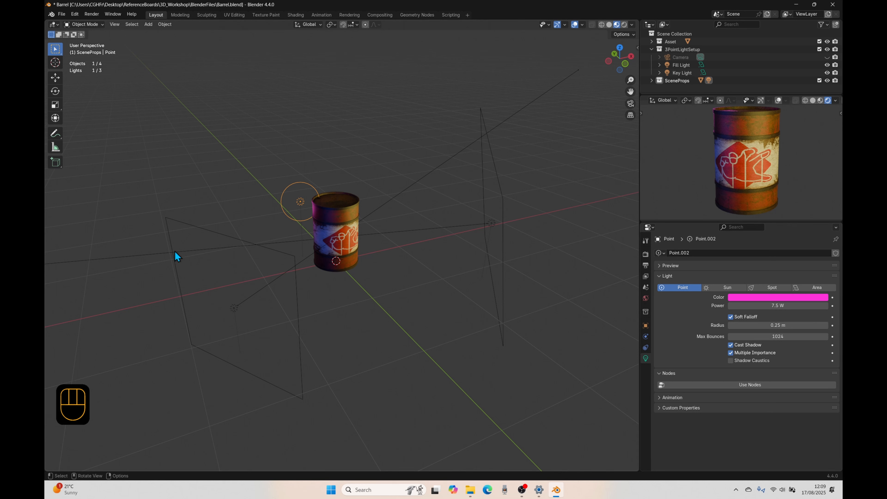
Remove the colour tint from the point light, Fill Light and Key Light so that all three are white.
left_click(768, 296)
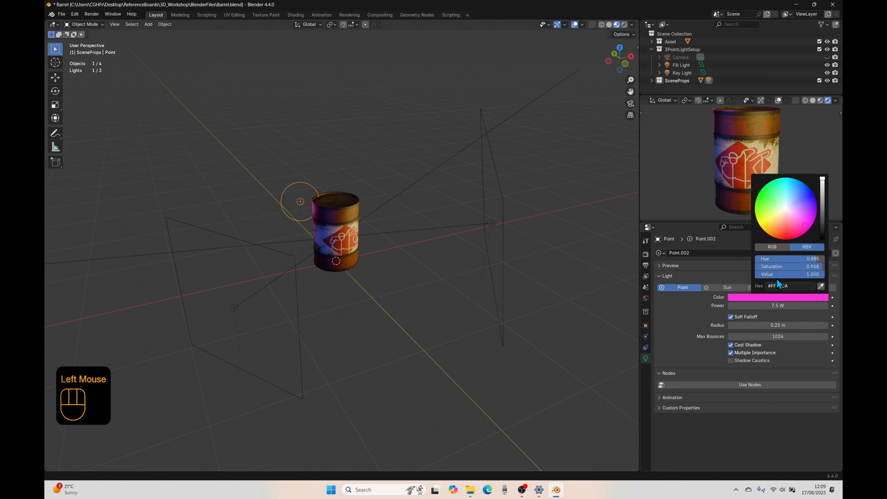
left_click_drag(815, 265, 756, 266)
left_click(234, 308)
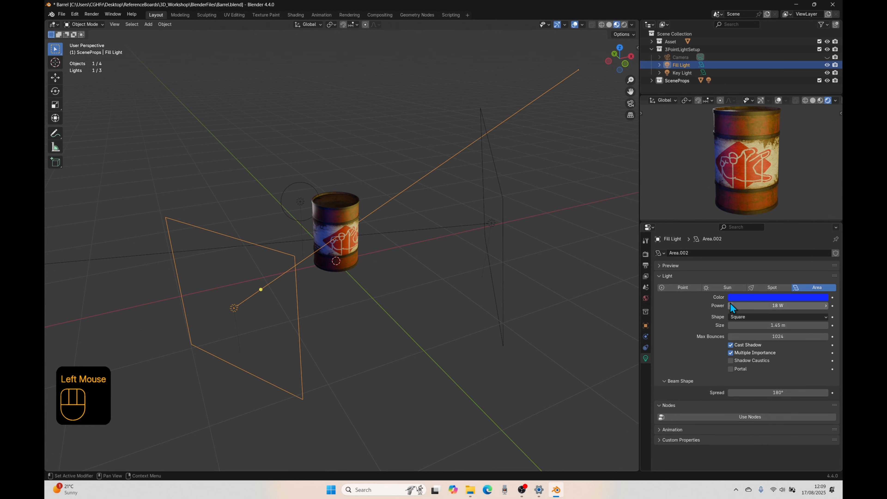
left_click(798, 298)
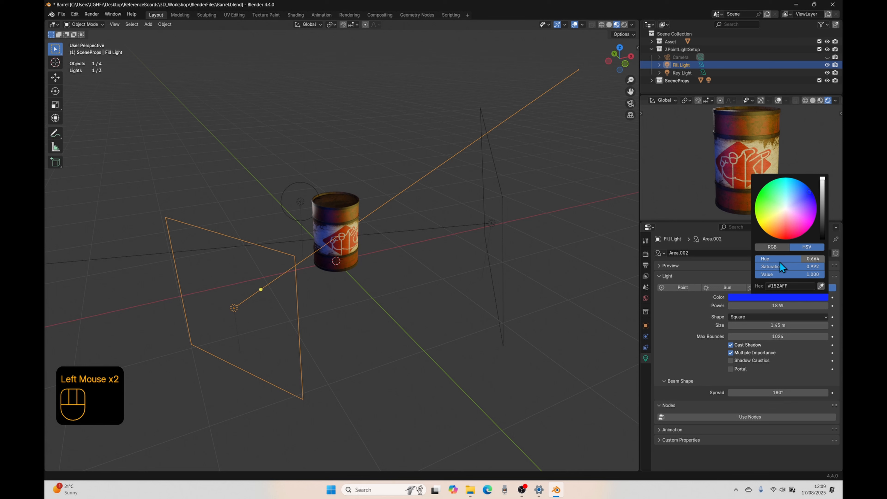
mouse_move(795, 197)
left_mouse_down()
mouse_move(760, 197)
mouse_move(813, 223)
mouse_move(816, 201)
mouse_move(787, 208)
left_mouse_up()
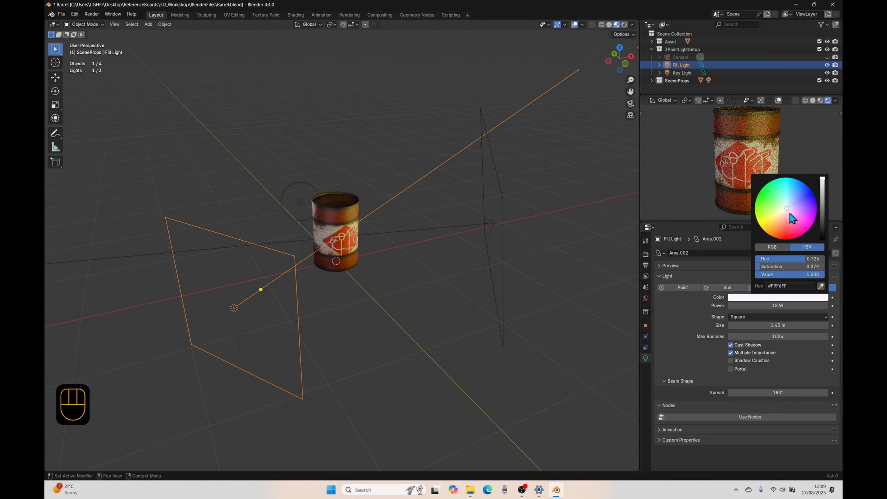
left_click_drag(792, 266, 783, 266)
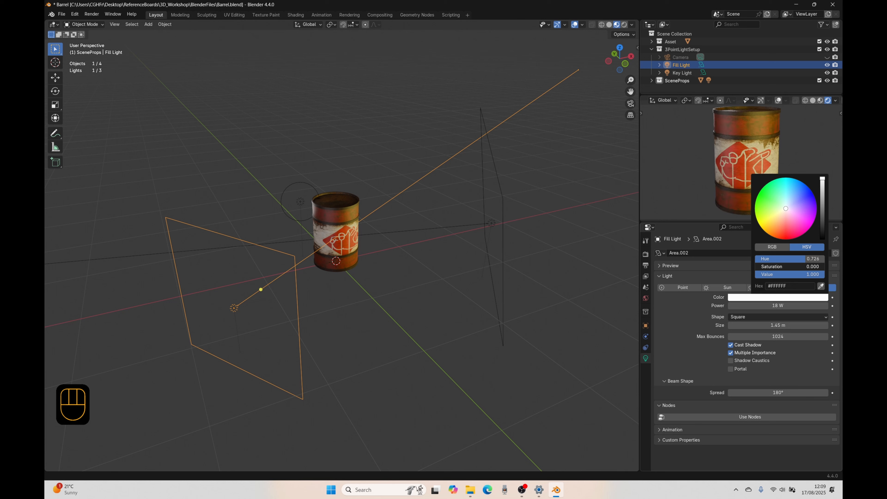
left_click(488, 226)
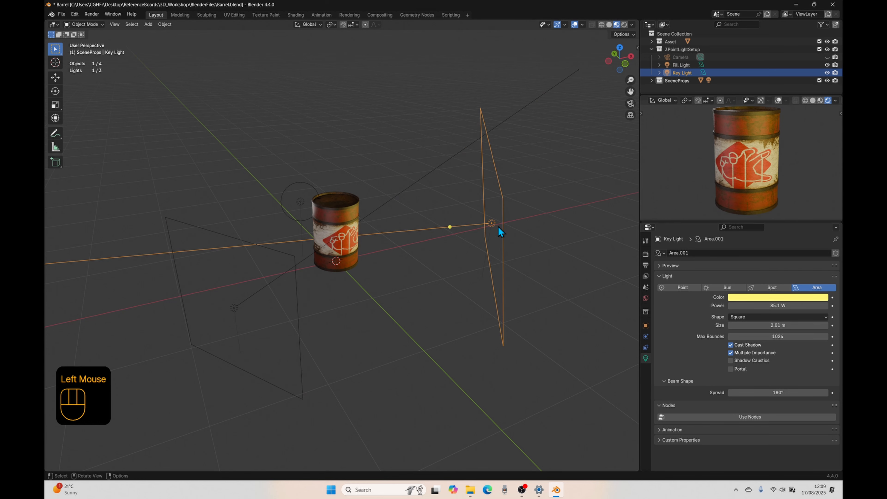
left_click(790, 297)
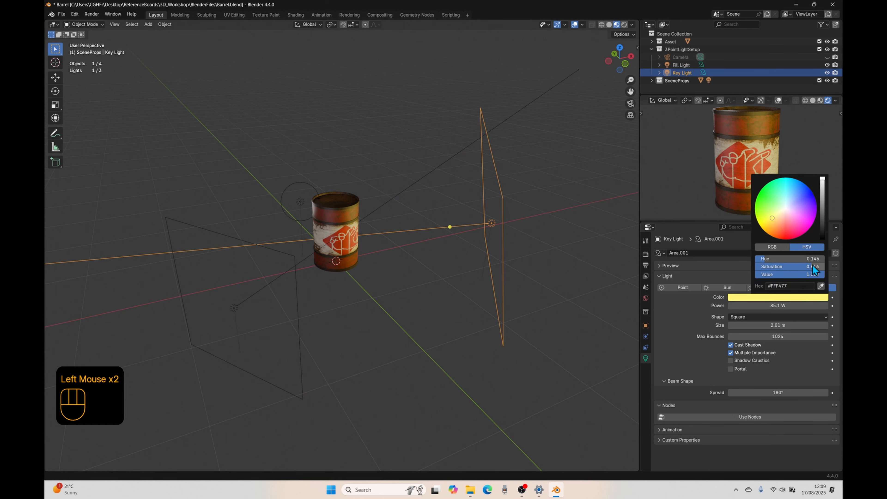
left_click_drag(813, 265, 705, 261)
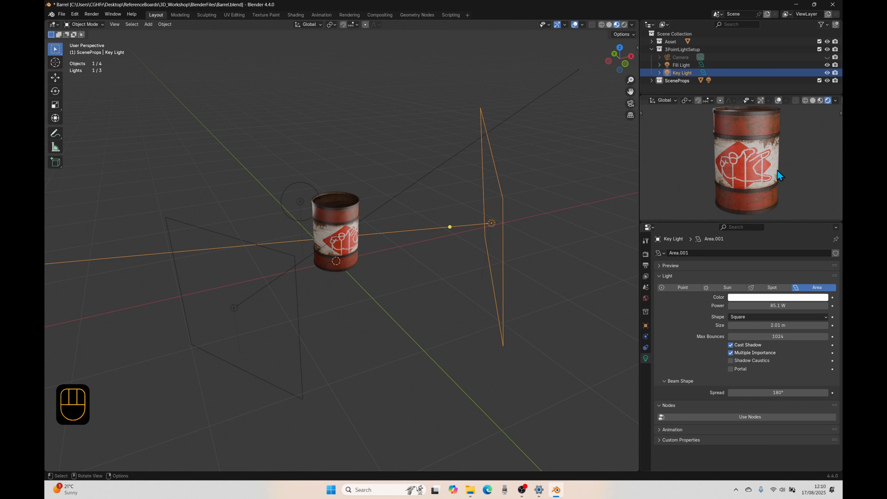
Set the Key Light's power to 59.3 W and the point light's power to 5.7 W.
mouse_move(792, 306)
left_mouse_down()
mouse_move(783, 306)
mouse_move(807, 306)
mouse_move(798, 305)
left_mouse_up()
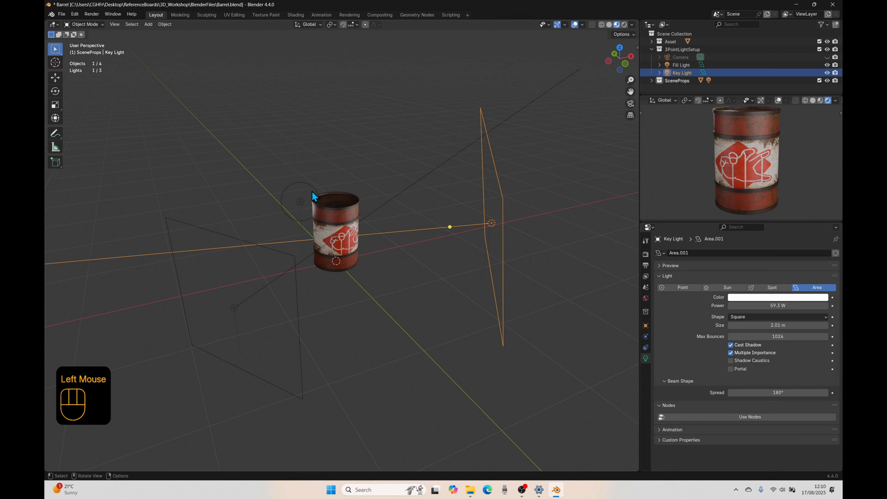
left_click(301, 198)
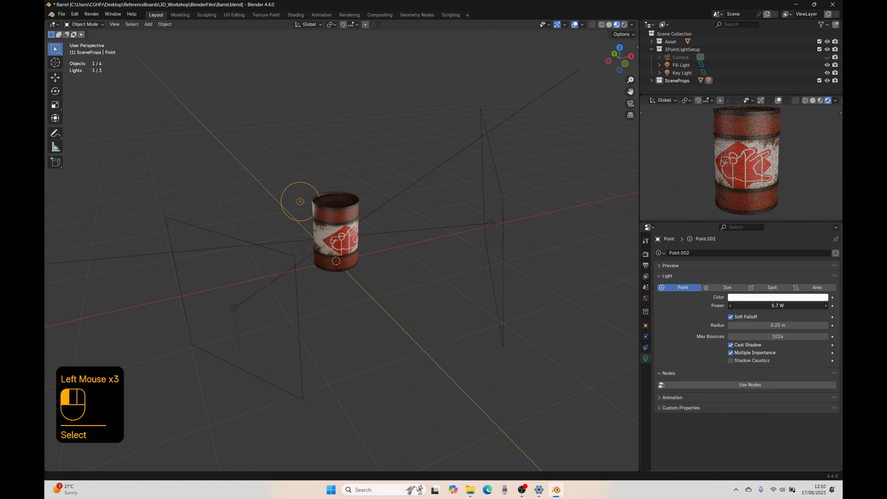
left_click_drag(807, 306, 768, 306)
Set the Fill Light's power to 23.7 W and rotate it about -15.2° around its local X axis.
left_click(235, 308)
key("r")
key("x")
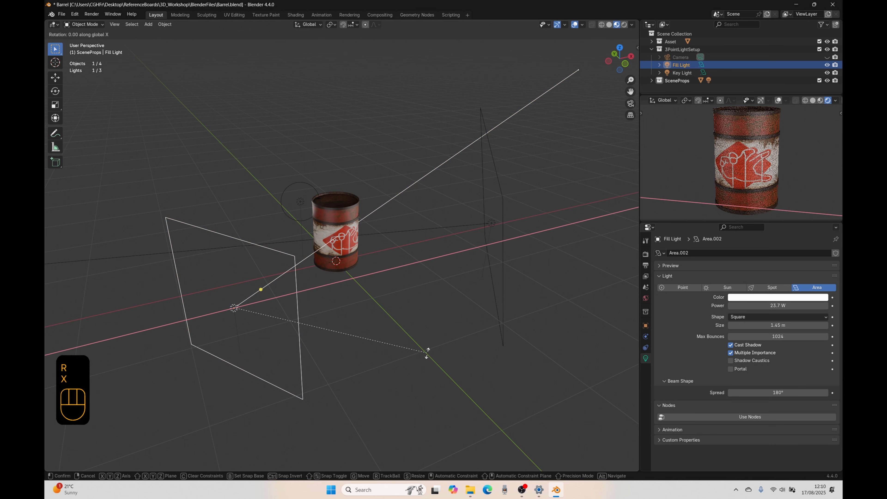
key("x")
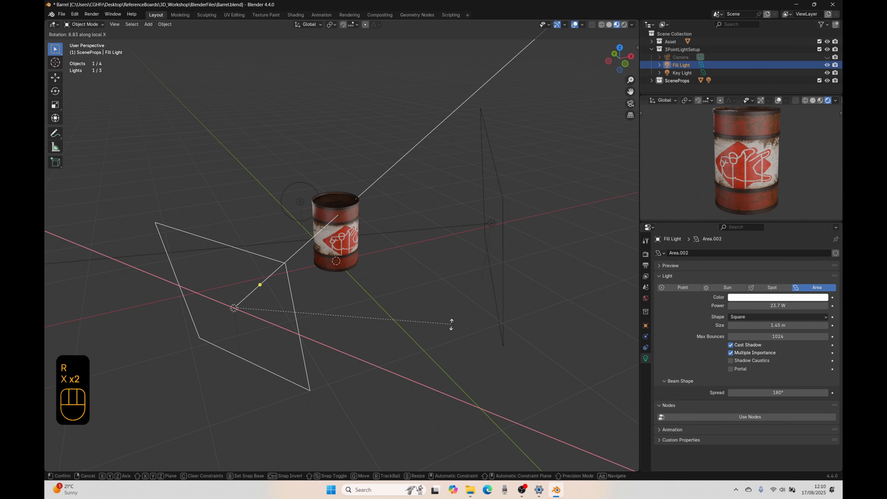
left_click(399, 394)
Unhide the curved backdrop object Scene in the SceneProps collection.
left_click(652, 80)
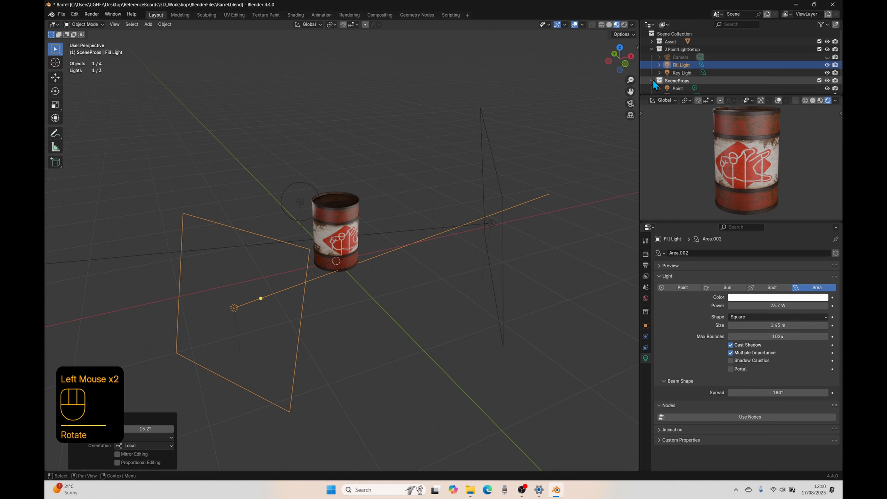
scroll(758, 80, "down", 1)
left_click(827, 86)
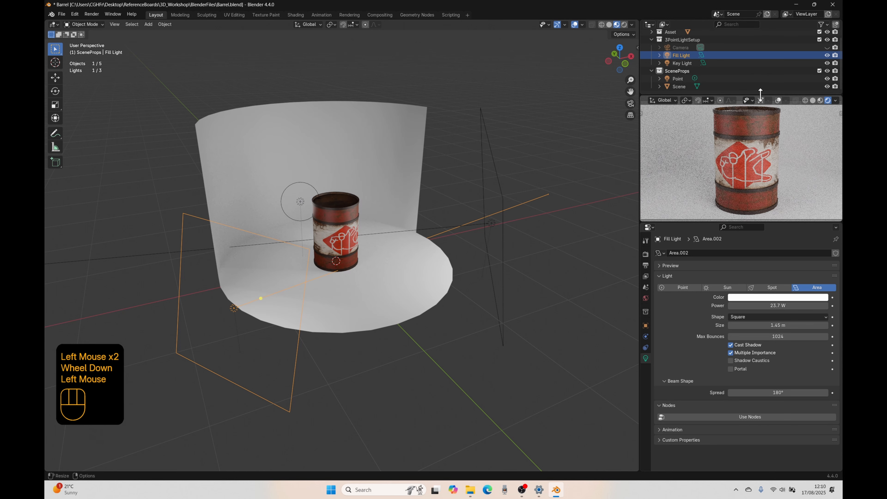
Give the backdrop a new material named M_Floor and set its roughness to 0.
left_click(259, 190)
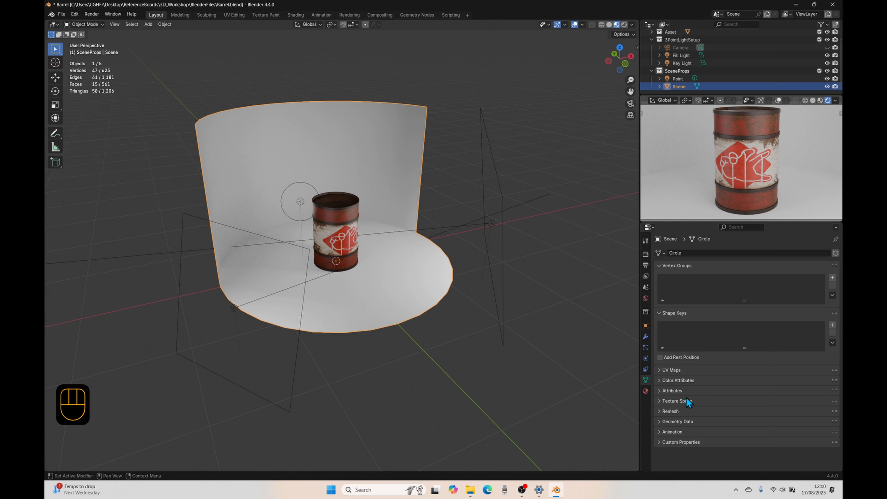
left_click(650, 393)
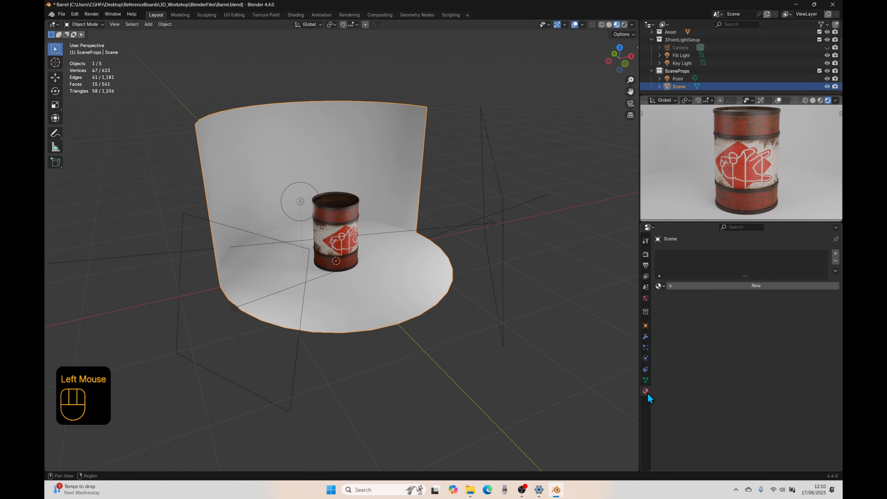
left_click(665, 286)
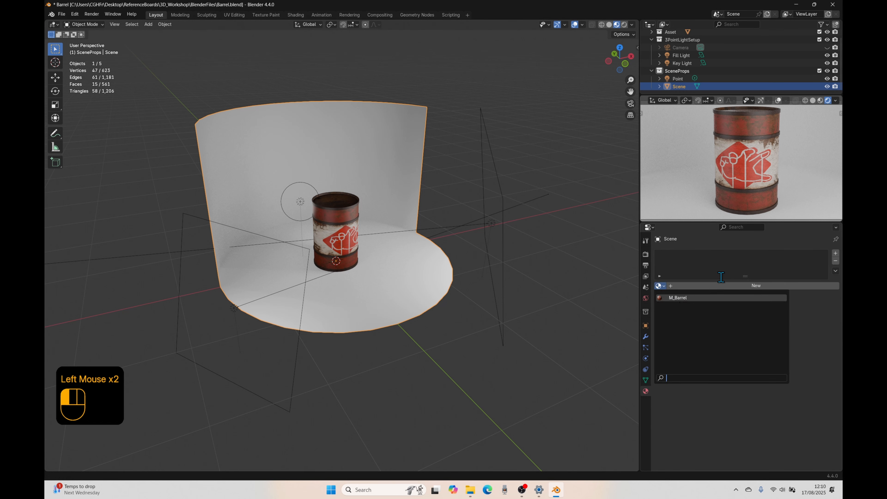
left_click(724, 286)
left_click(694, 286)
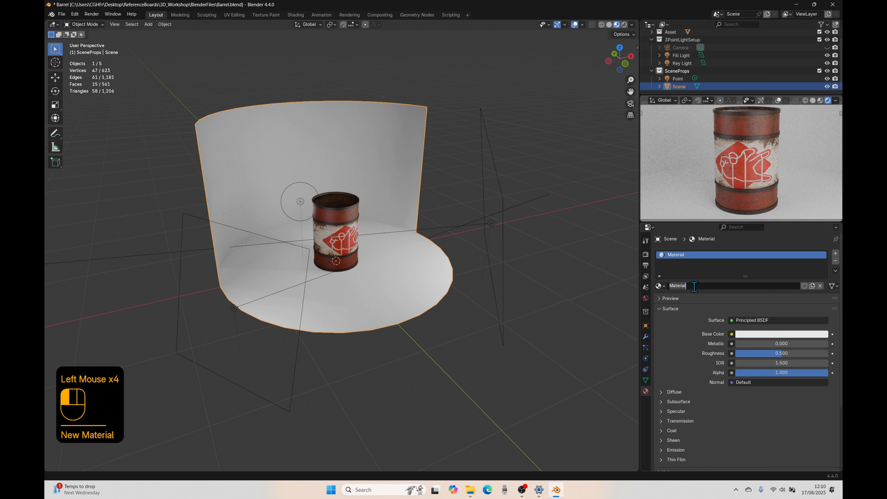
type("M_Floor")
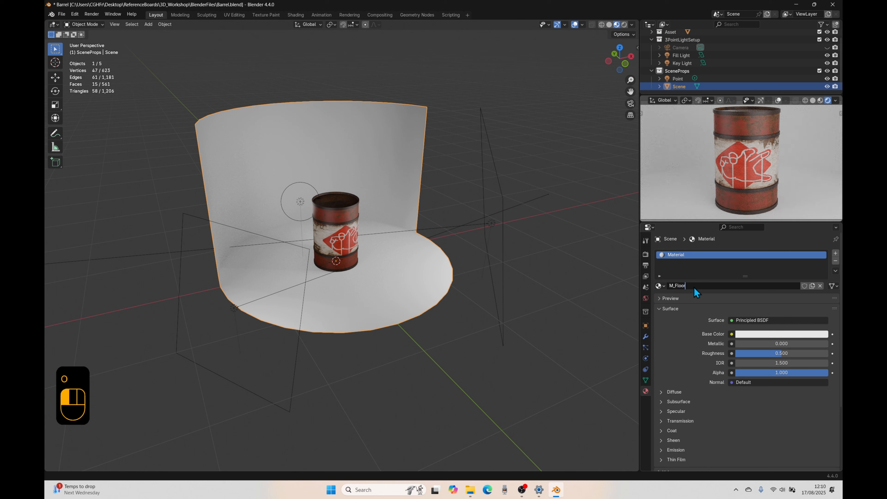
left_click(694, 288)
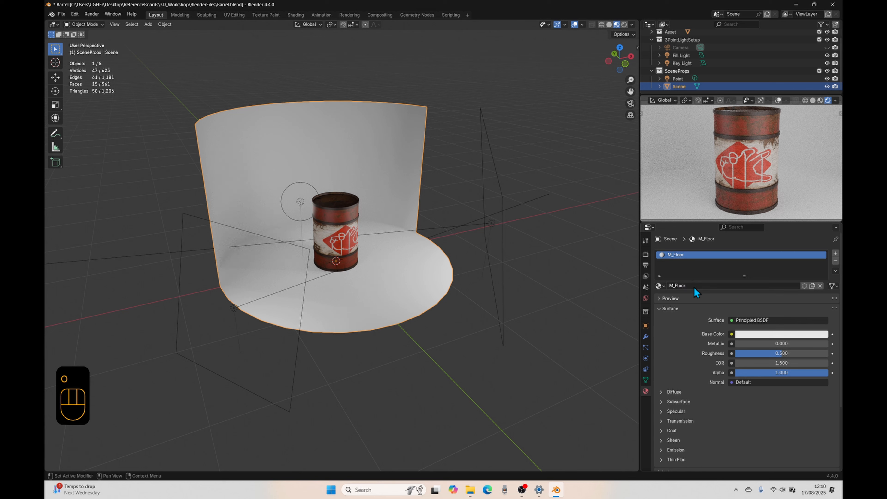
left_click_drag(782, 354, 734, 354)
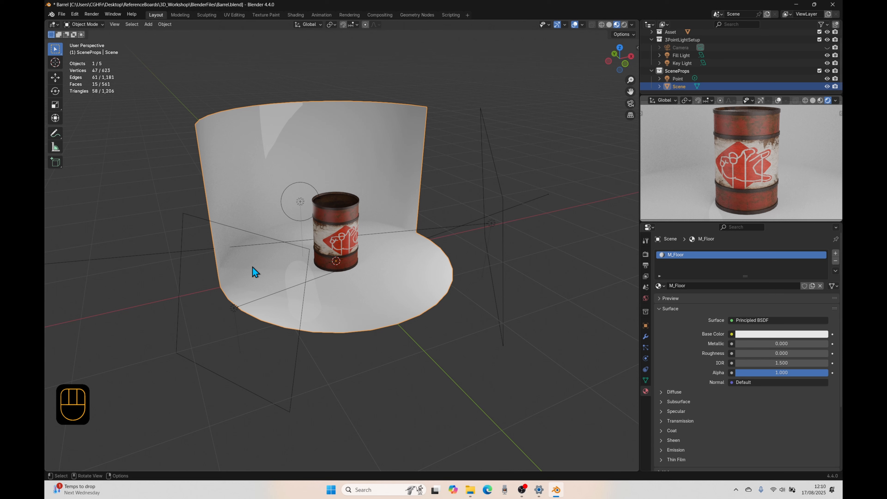
Bevel the backdrop's curved edge between wall and floor by about 0.373 m with 4 segments.
key("Tab")
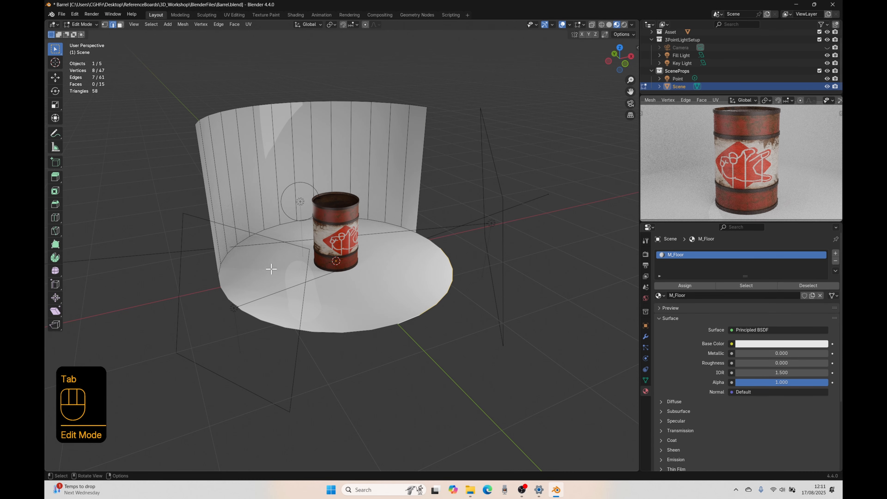
left_click(410, 234)
middle_click_drag(410, 234, 413, 274)
left_click(449, 240, "ctrl")
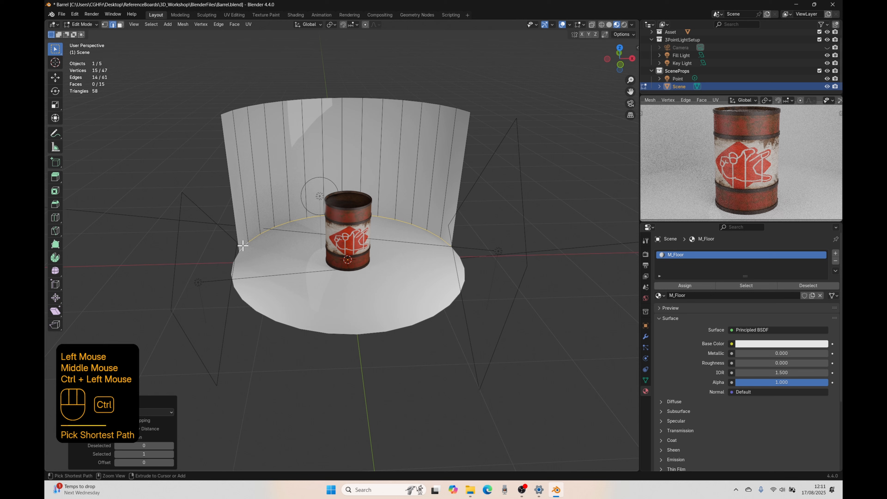
left_click(447, 240)
left_click(445, 240)
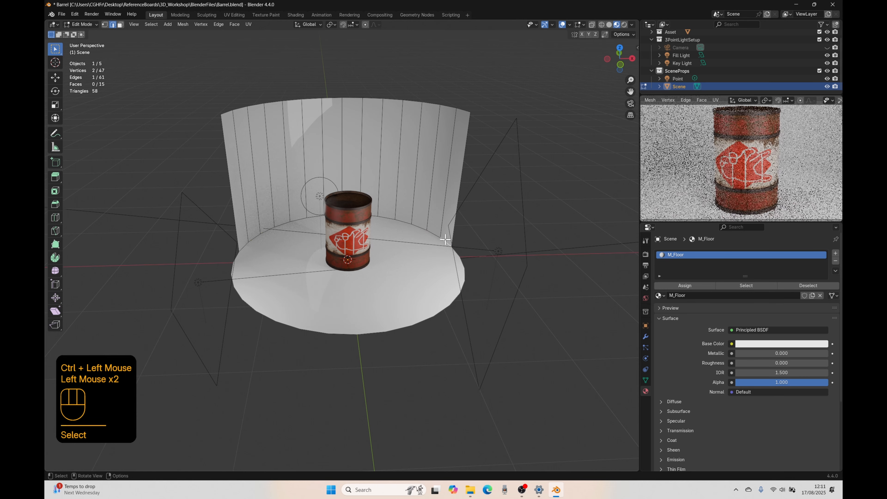
left_click(245, 249, "ctrl")
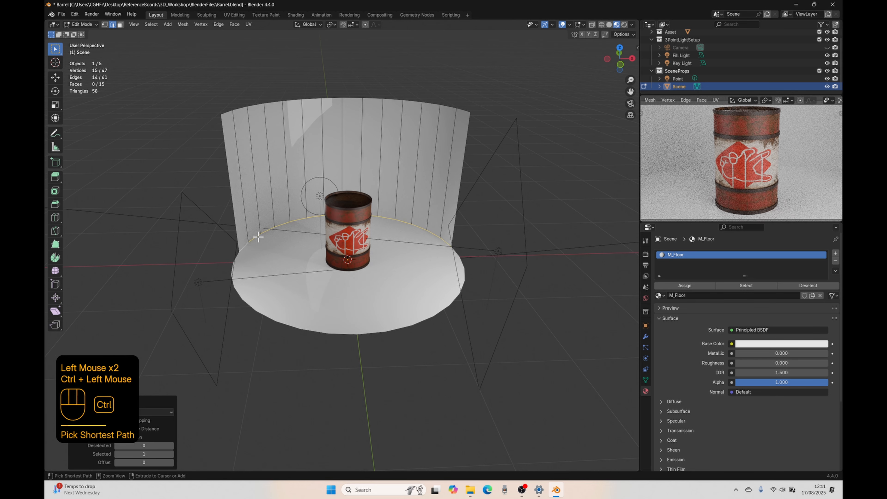
middle_click_drag(401, 314, 223, 269)
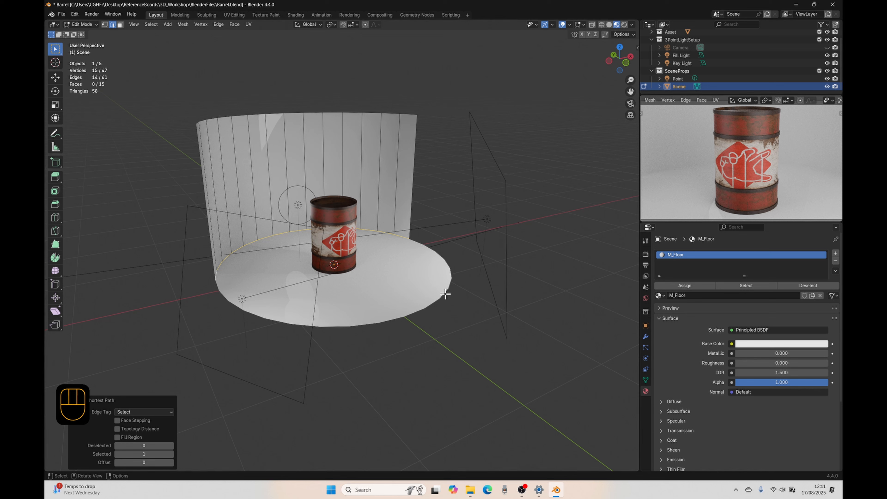
key("ctrl+b")
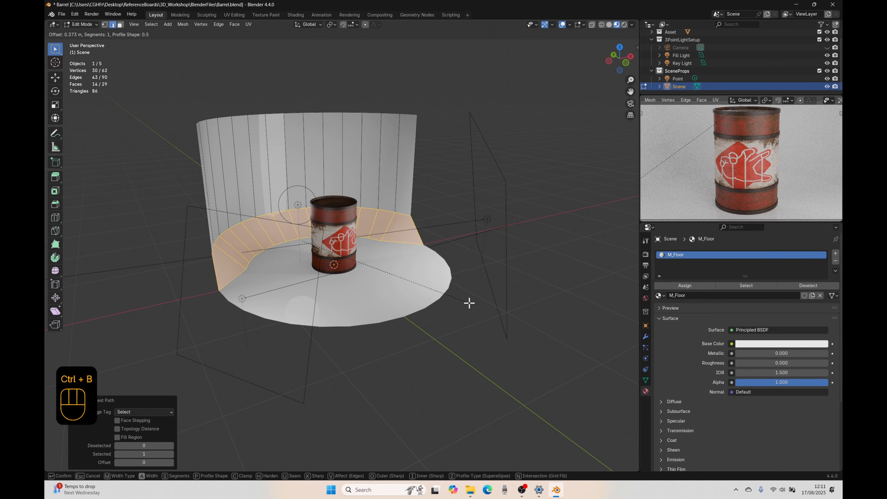
scroll(469, 303, "up", 3)
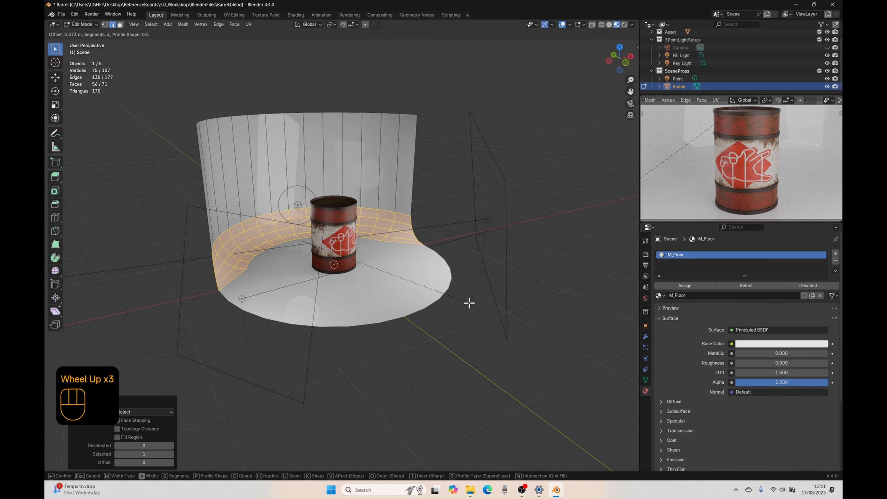
left_click(469, 303)
middle_click_drag(432, 330, 364, 344)
key("Tab")
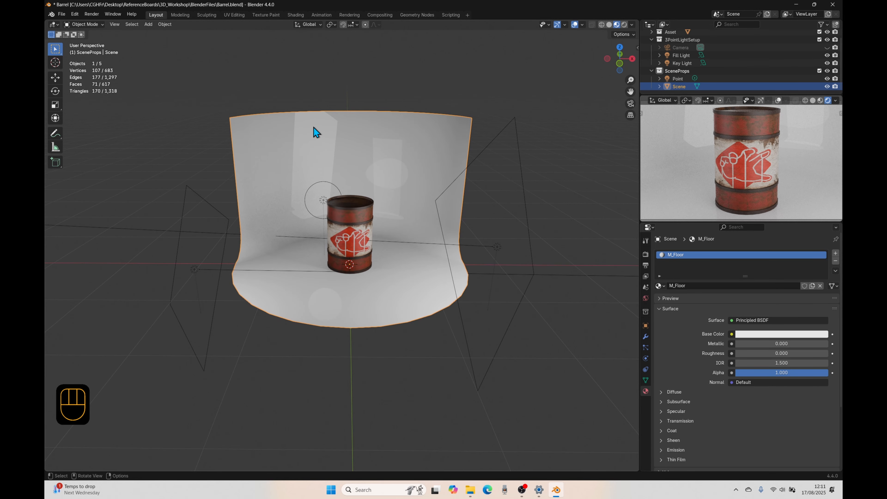
Disable Multiple Importance for the Key Light, Fill Light and point light.
left_click(447, 306)
left_click(500, 248)
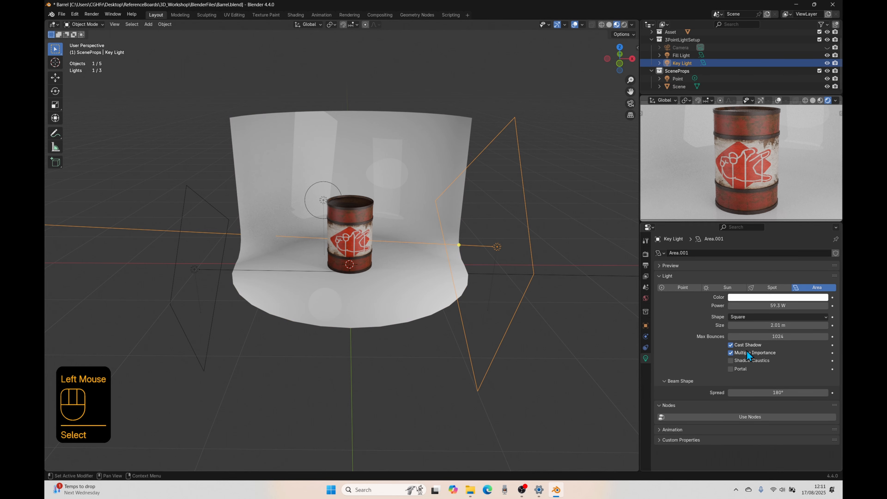
left_click(731, 354)
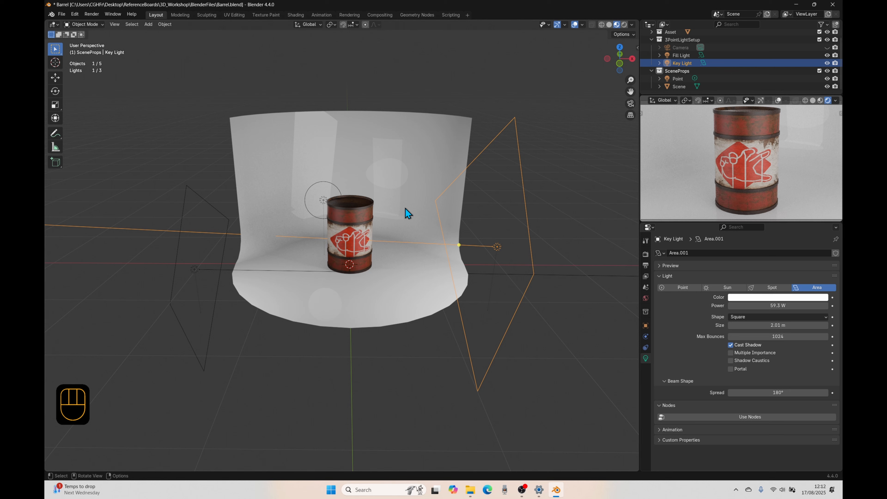
left_click(195, 271)
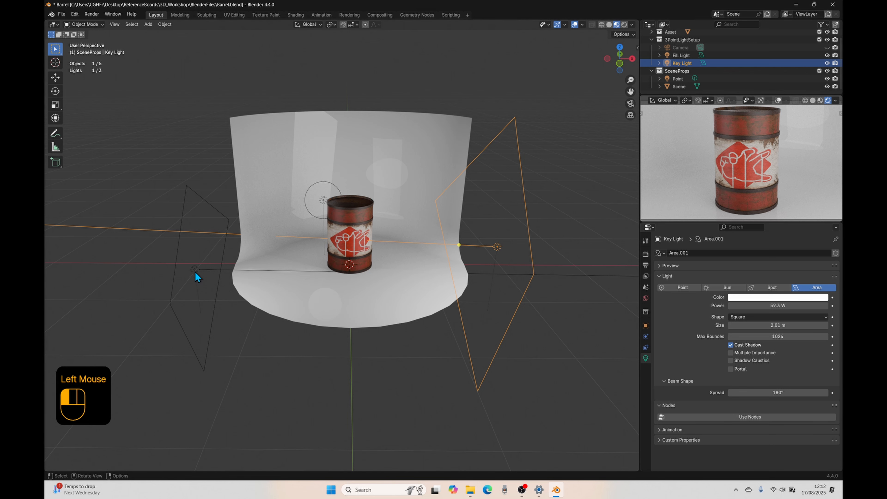
left_click(731, 353)
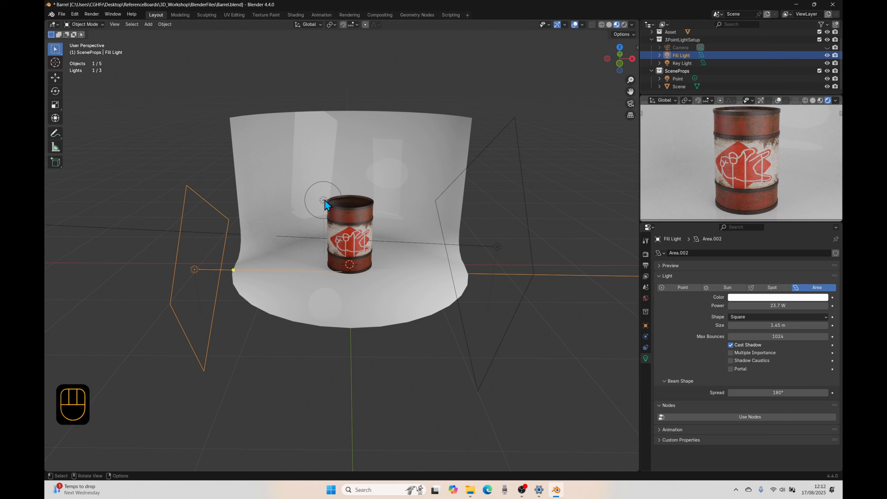
left_click(325, 201)
left_click(730, 353)
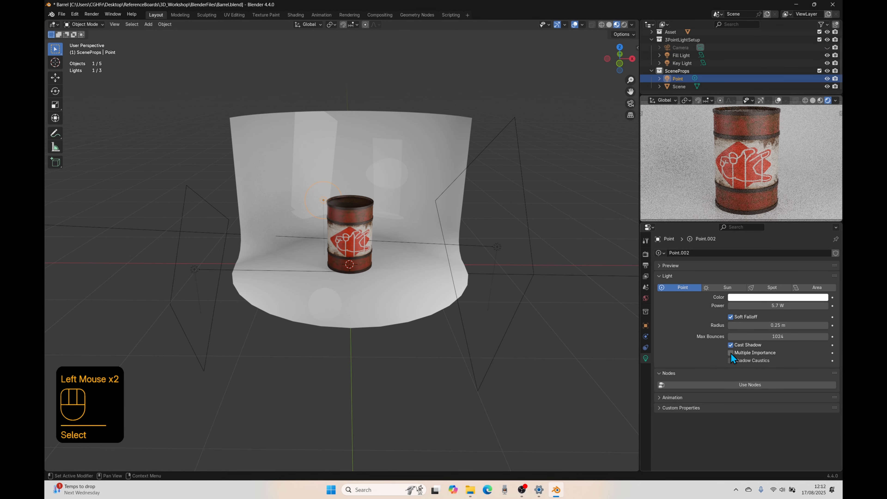
scroll(803, 123, "down", 1)
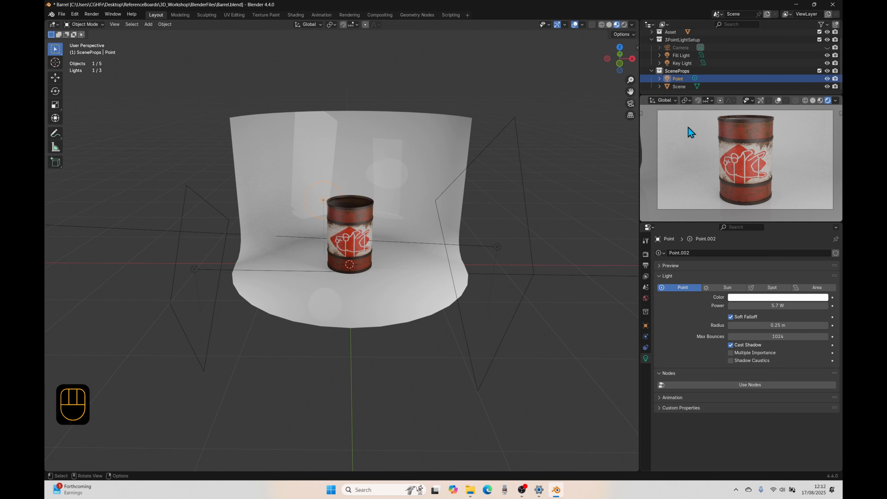
Rename the point light behind the barrel to Back LIght and move it into the 3PointLightSetup collection.
scroll(688, 127, "up", 2)
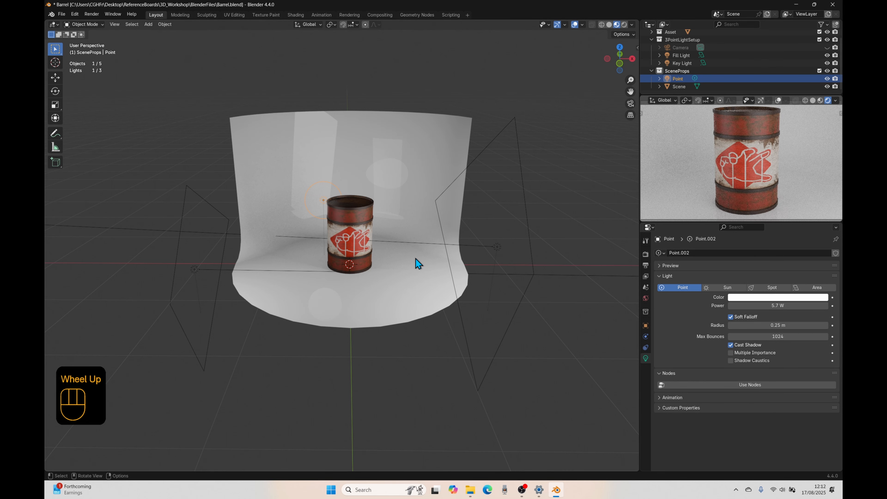
scroll(416, 259, "up", 2)
left_click(537, 248)
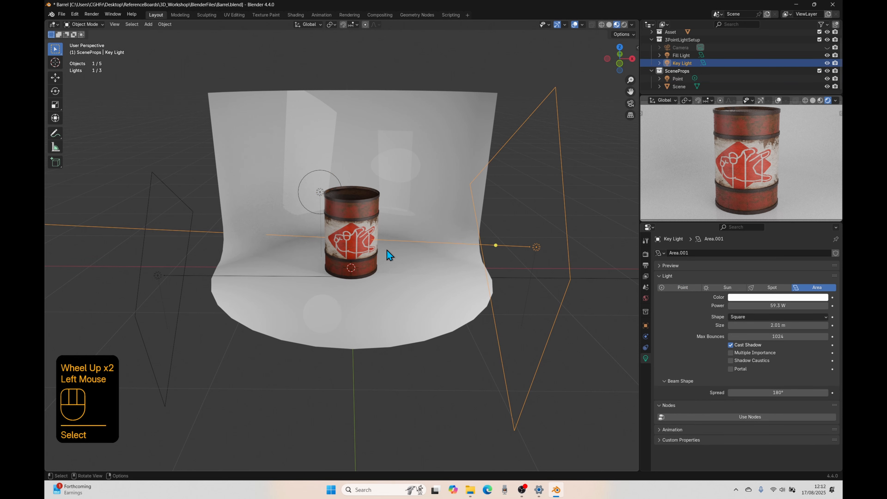
left_click(158, 278)
left_click(319, 192)
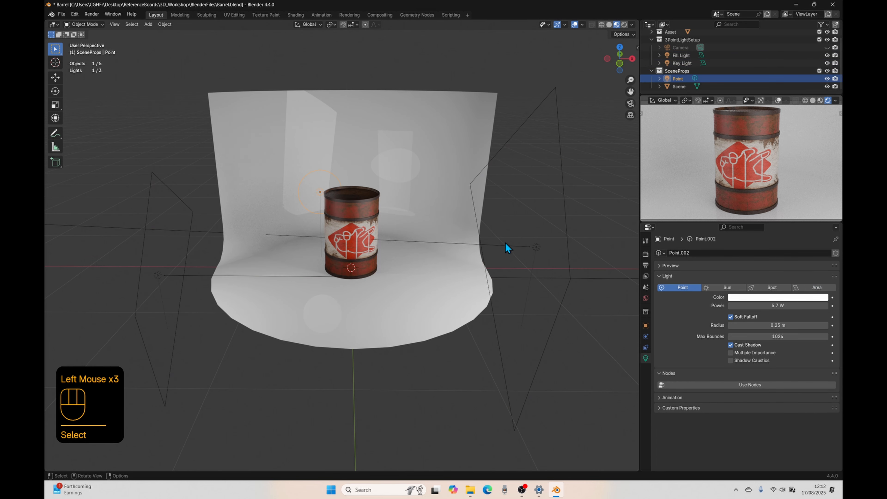
double_click(681, 78)
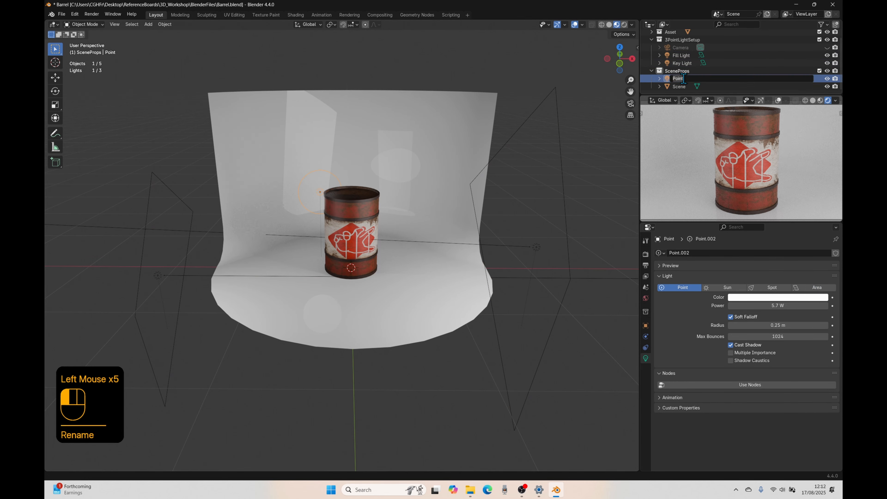
type("Back LIght")
key("Return")
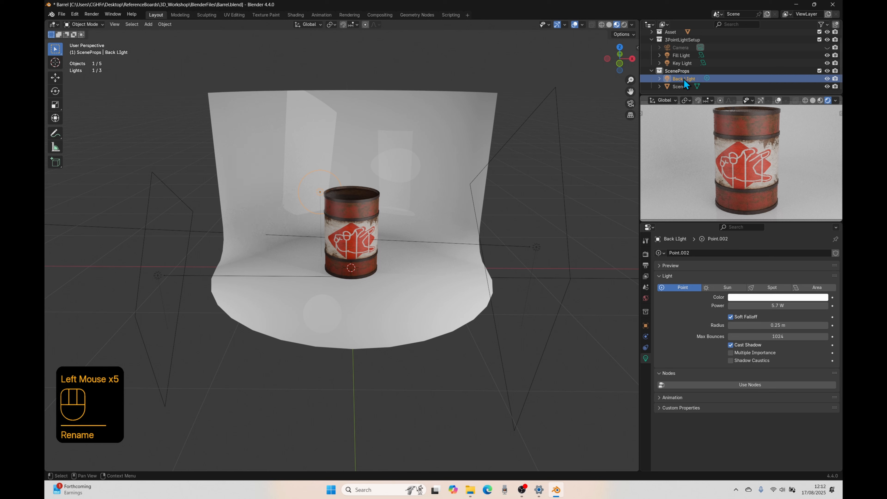
left_click_drag(683, 78, 682, 39)
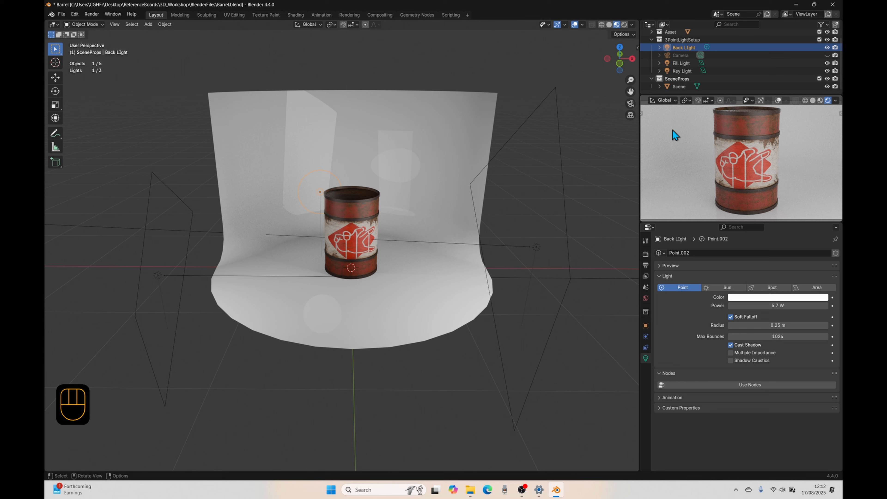
Darken the base color of the backdrop's M_Floor material to a dark grey.
left_click(374, 347)
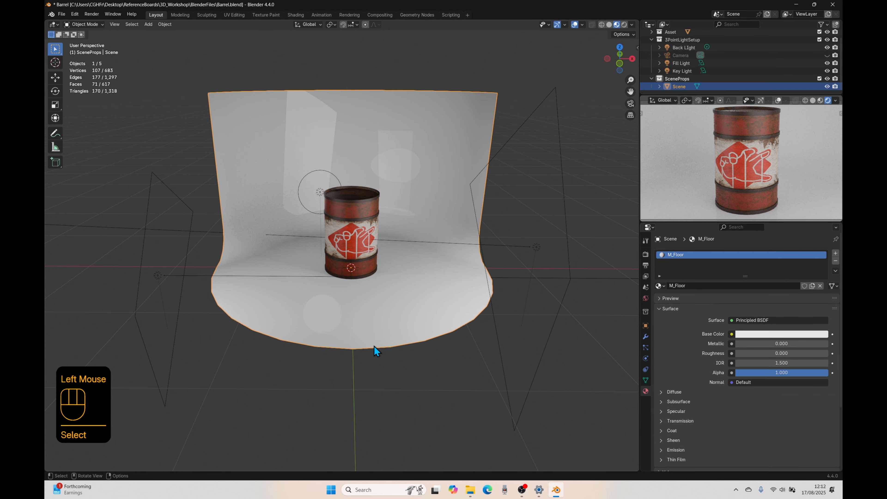
left_click(771, 334)
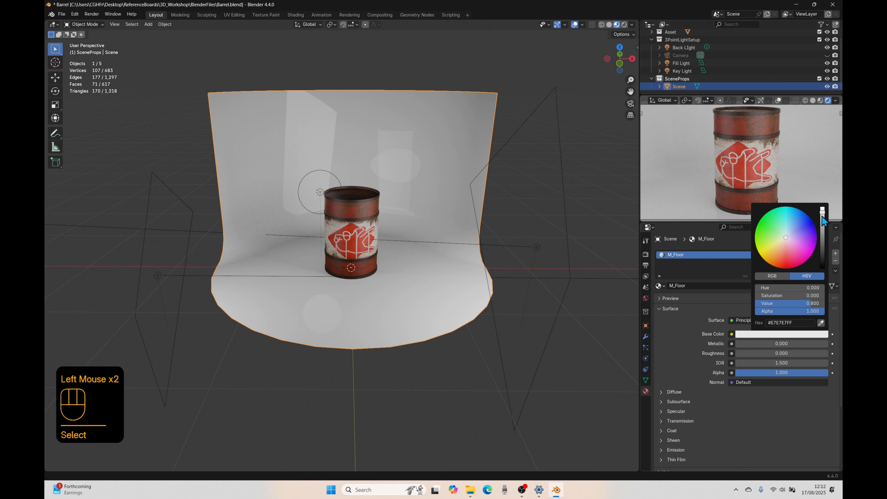
left_click_drag(822, 214, 823, 246)
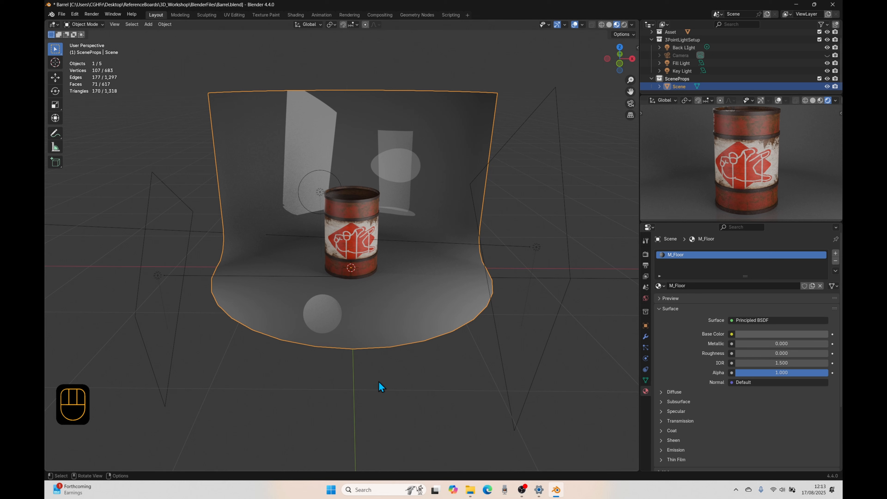
left_click(388, 327)
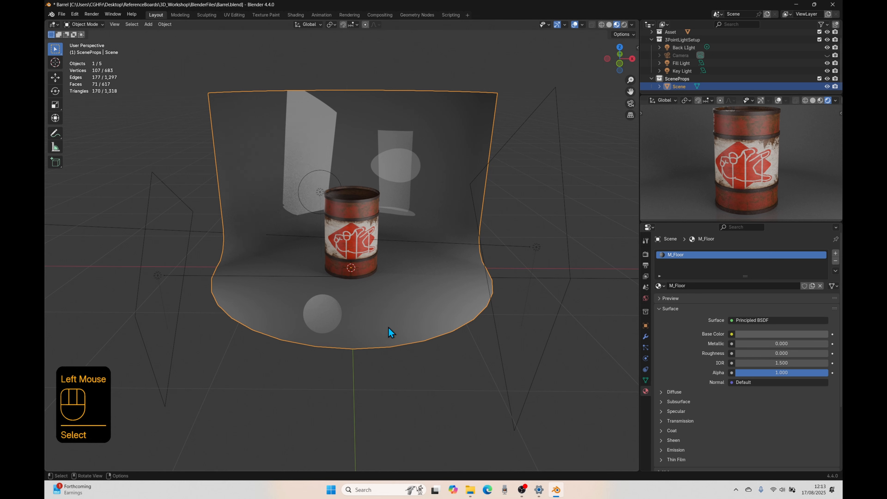
Try pale blue, warm pink and light green tints as the Key Light's color.
left_click(536, 247)
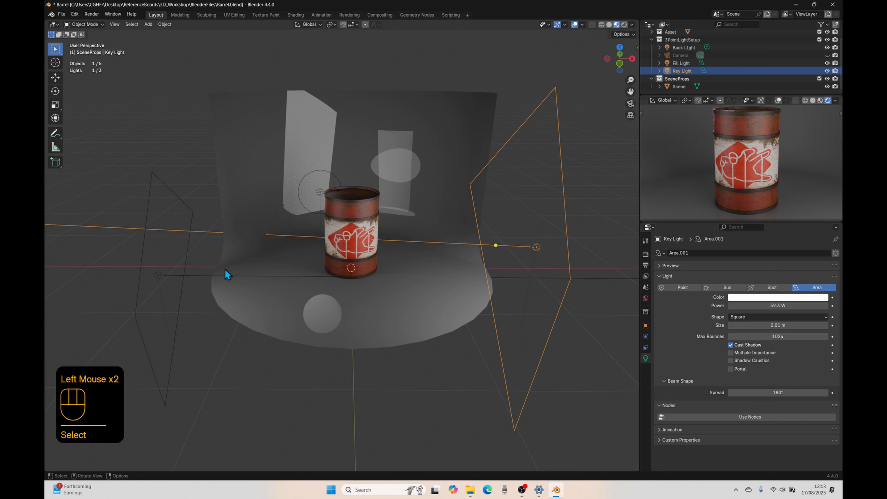
left_click(154, 278)
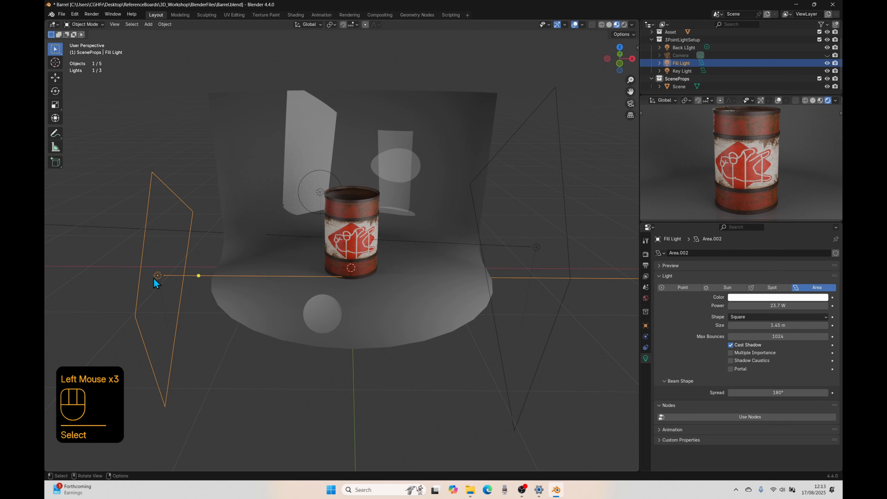
left_click(537, 248)
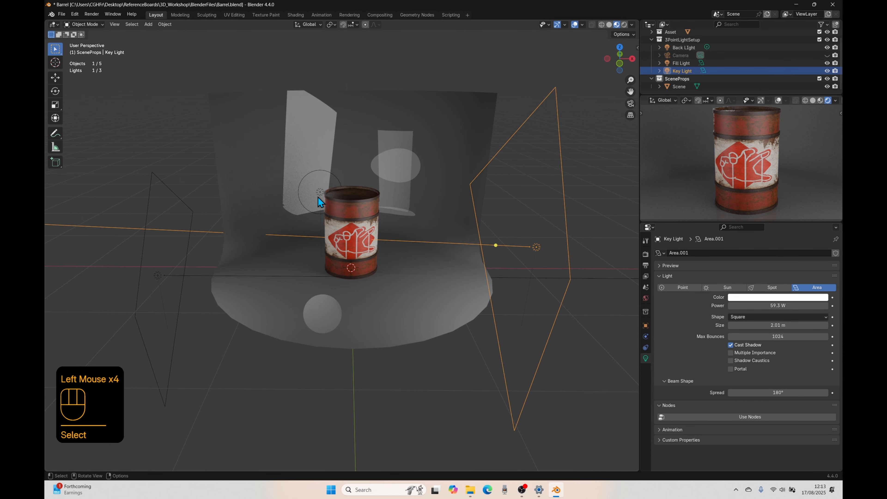
left_click(775, 298)
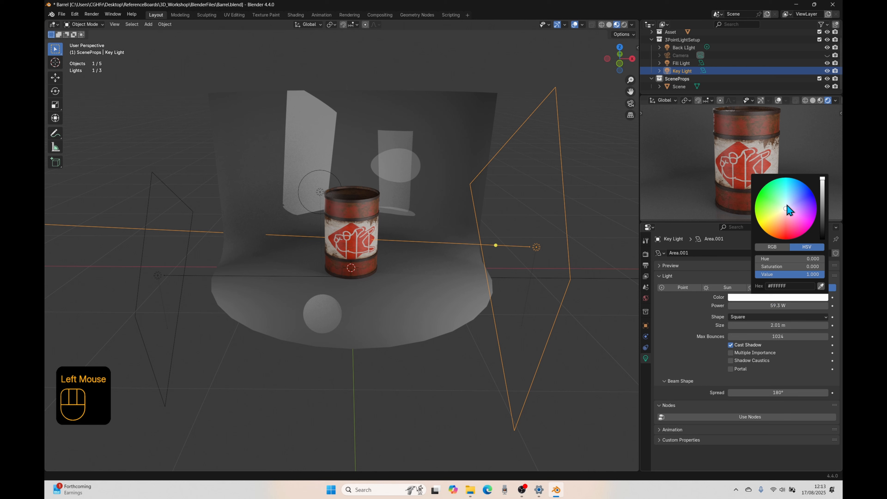
left_click_drag(787, 205, 788, 201)
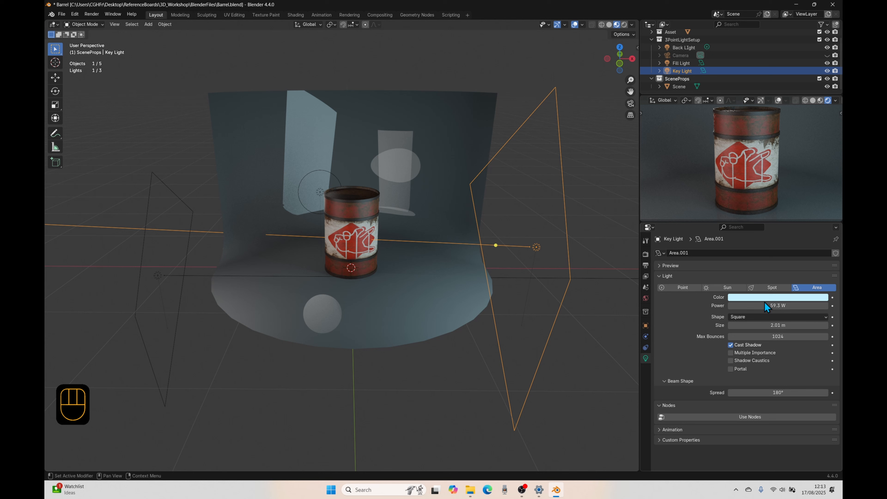
left_click(779, 299)
left_click(786, 214)
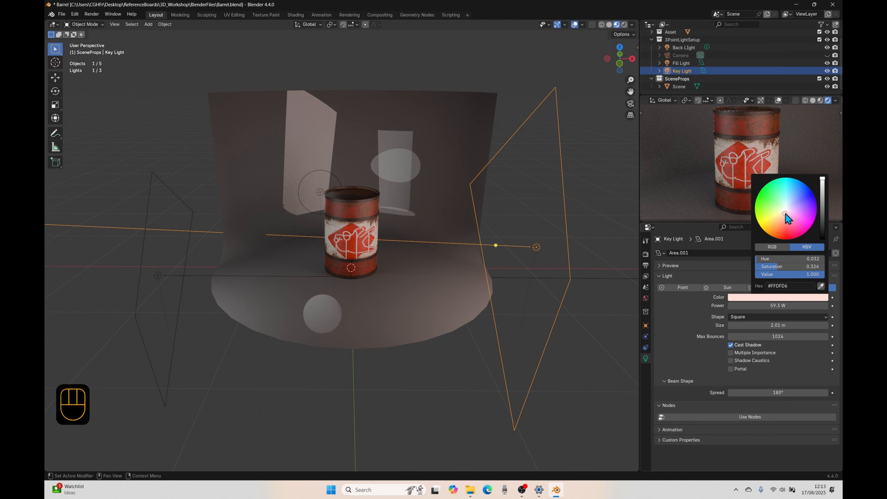
left_click(779, 206)
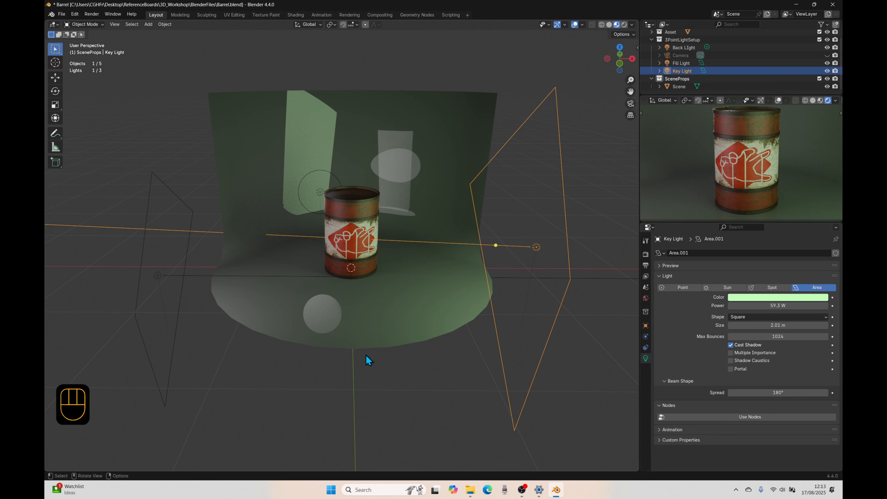
Set the Key Light's color to light blue, hex B0E7FF, and select the curved backdrop.
left_click(773, 300)
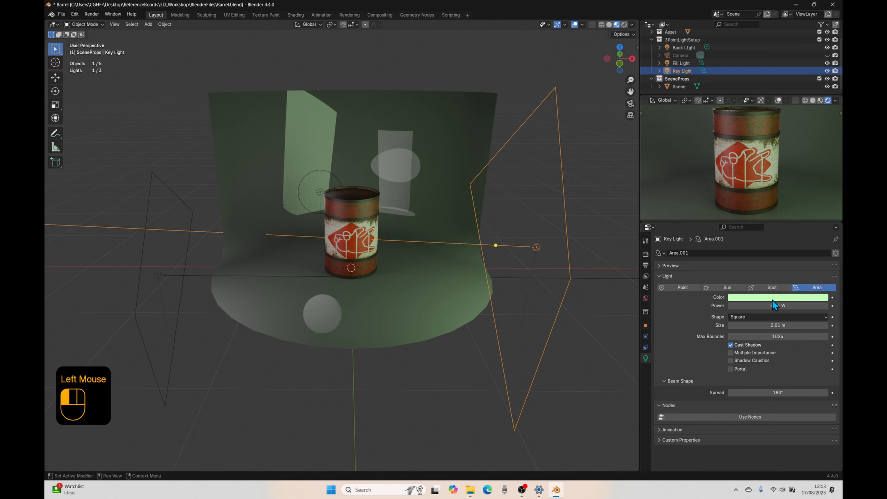
left_click_drag(779, 215, 789, 200)
left_click(794, 213)
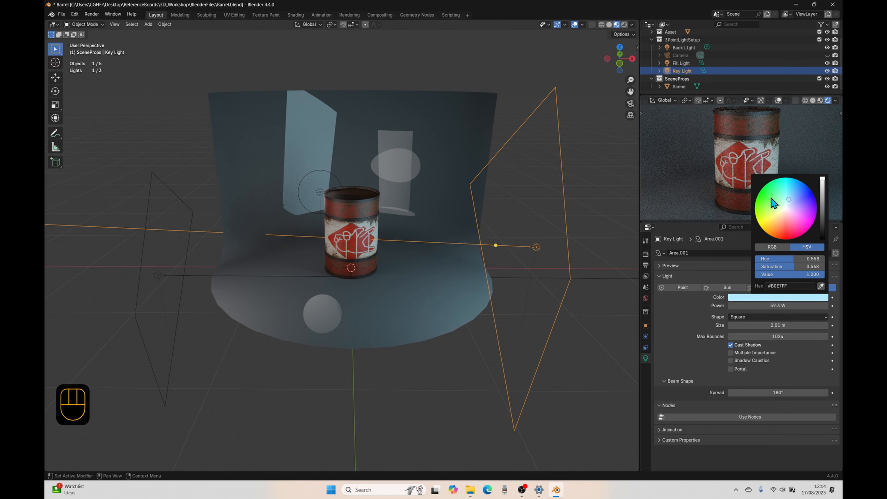
left_click(422, 184)
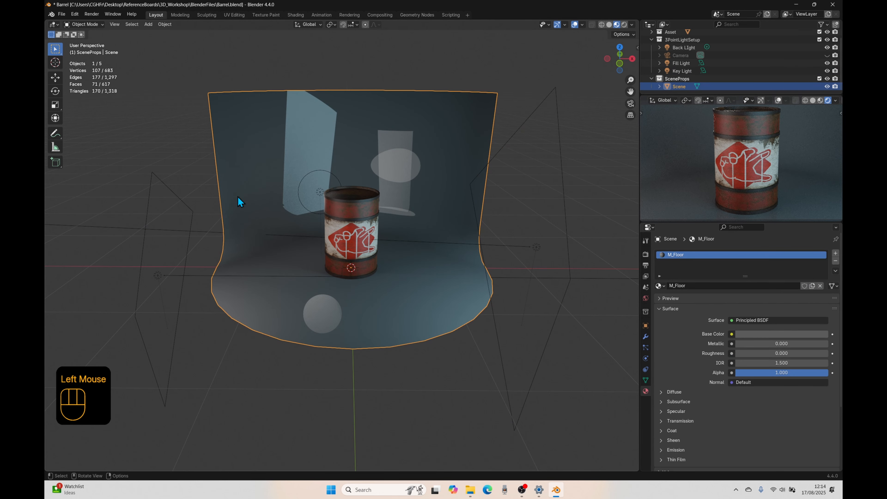